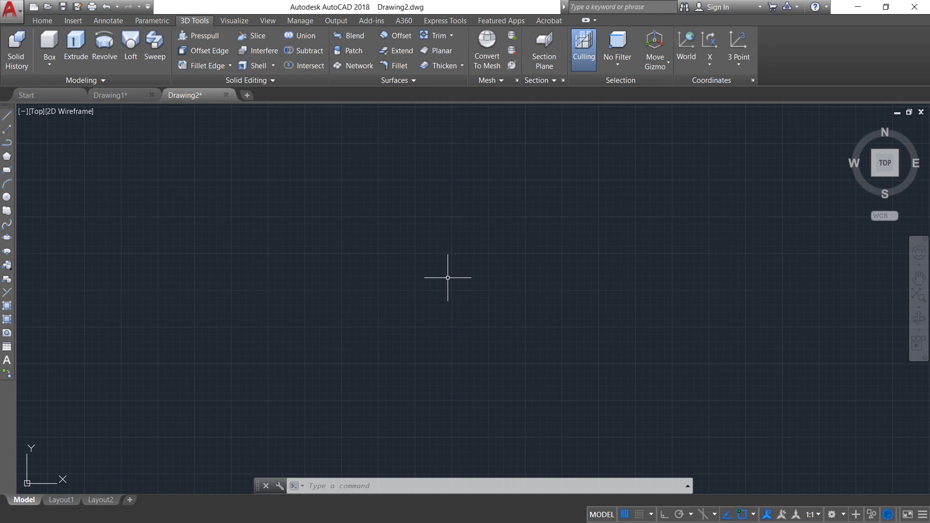
# Step: Set the drawing units' insertion scale to Centimeters
pyautogui.write('UNI')
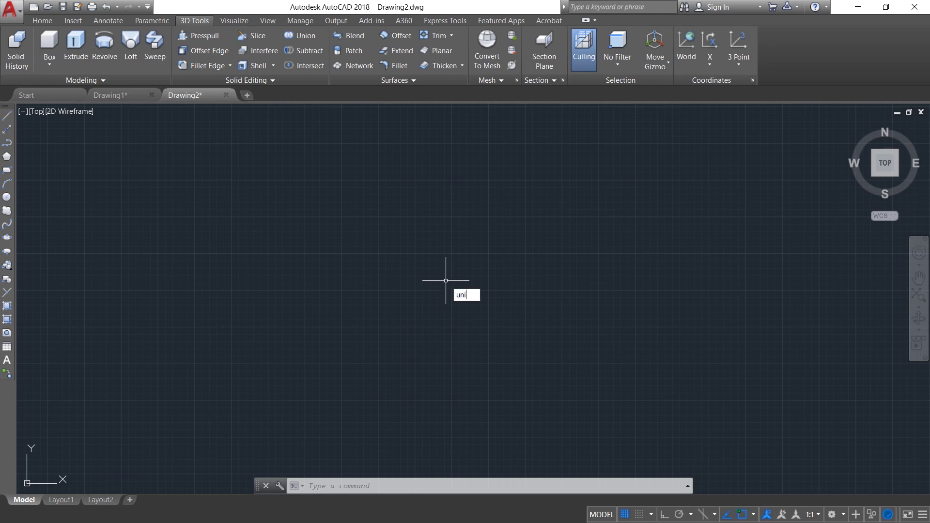
pyautogui.click(488, 333)
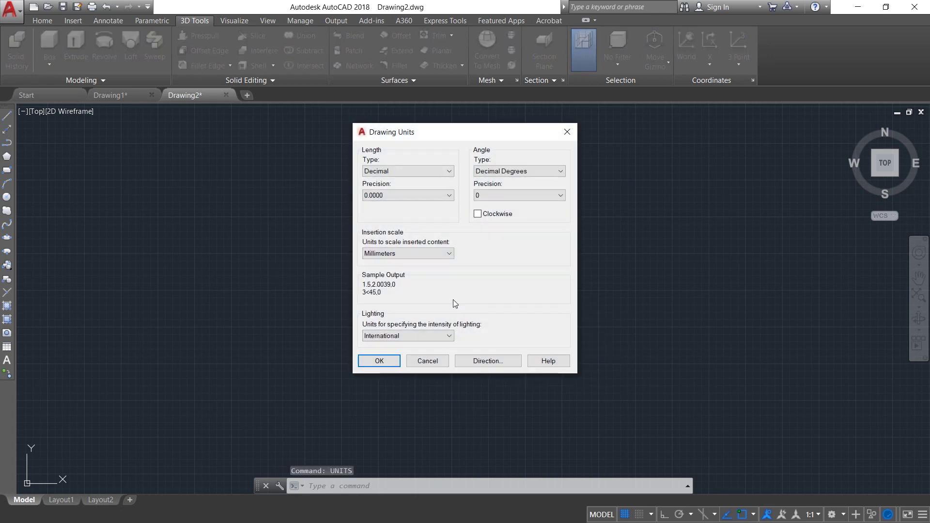
pyautogui.click(428, 258)
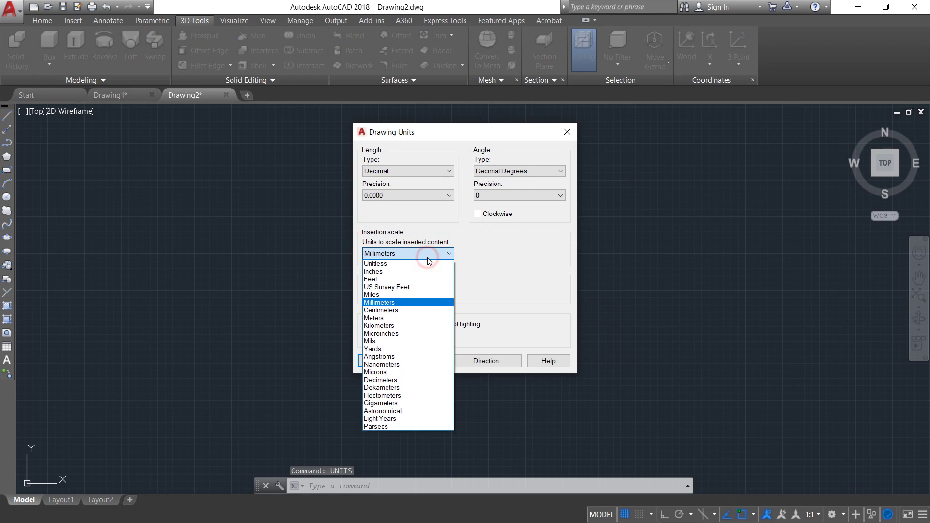
pyautogui.click(413, 313)
pyautogui.click(384, 363)
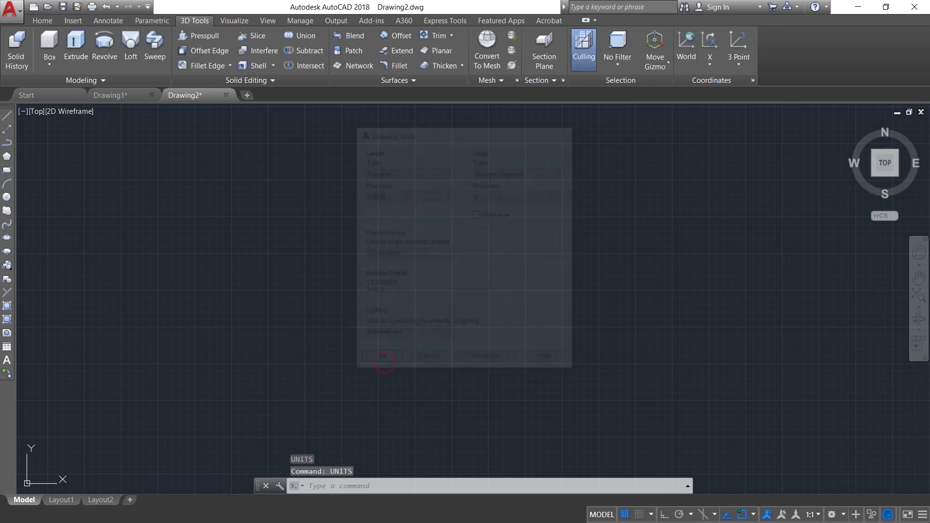
# Step: Draw a horizontal rectangle 250 wide and 15 high in the empty drawing area, using the corner offset 250,-15
pyautogui.write('r')
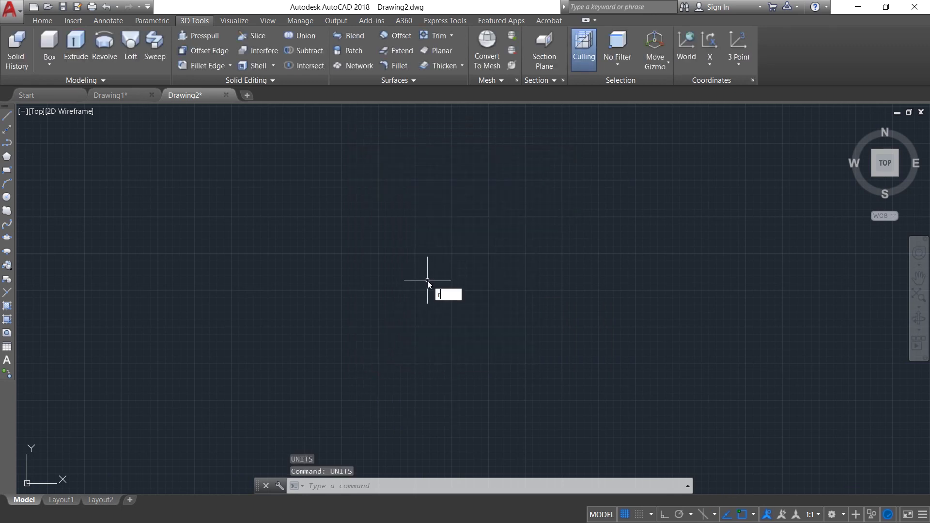
pyautogui.write('ec')
pyautogui.click(489, 307)
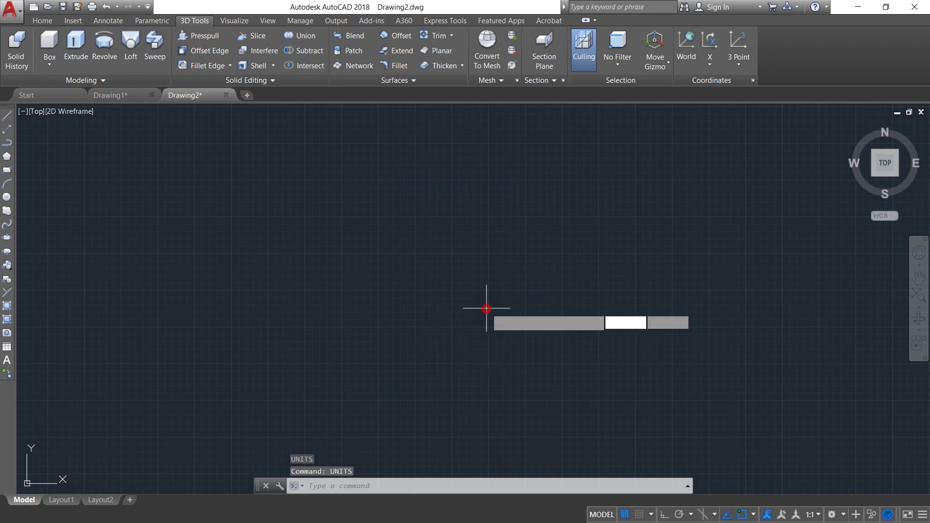
pyautogui.click(398, 249)
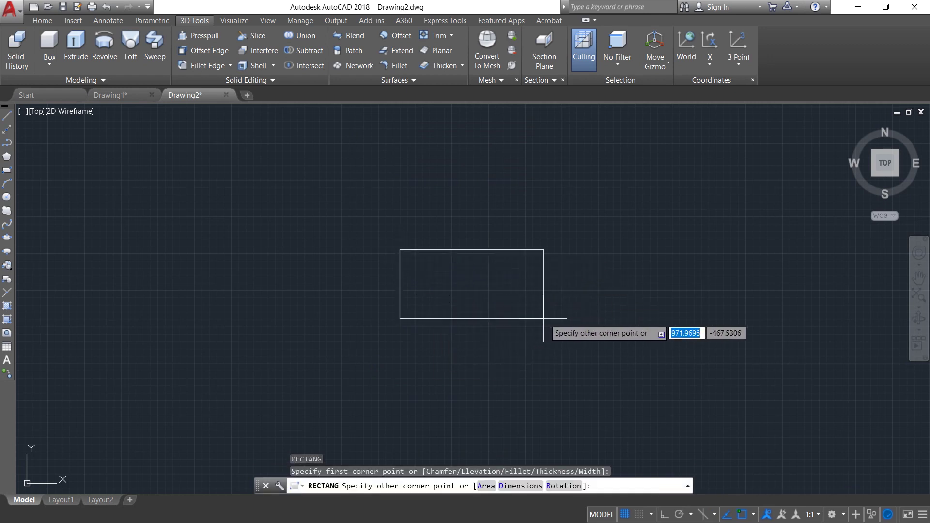
pyautogui.write('250')
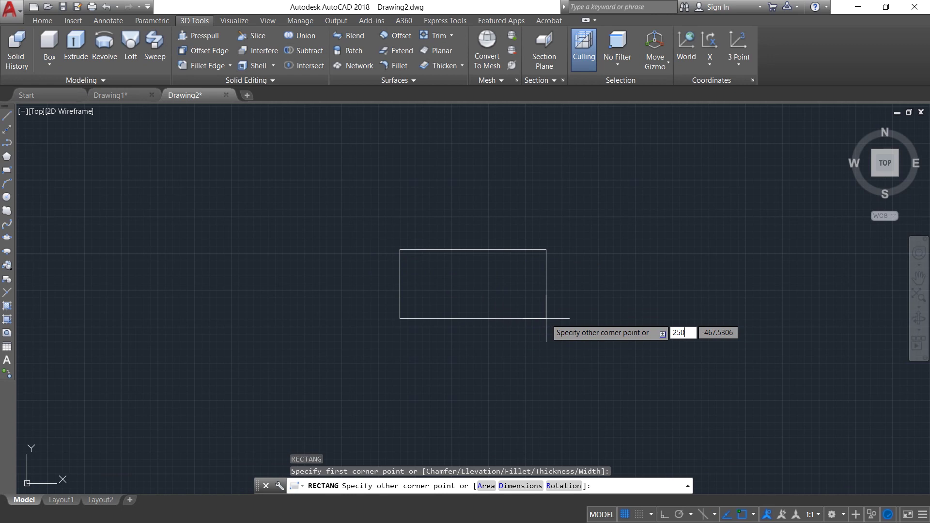
pyautogui.press('Tab')
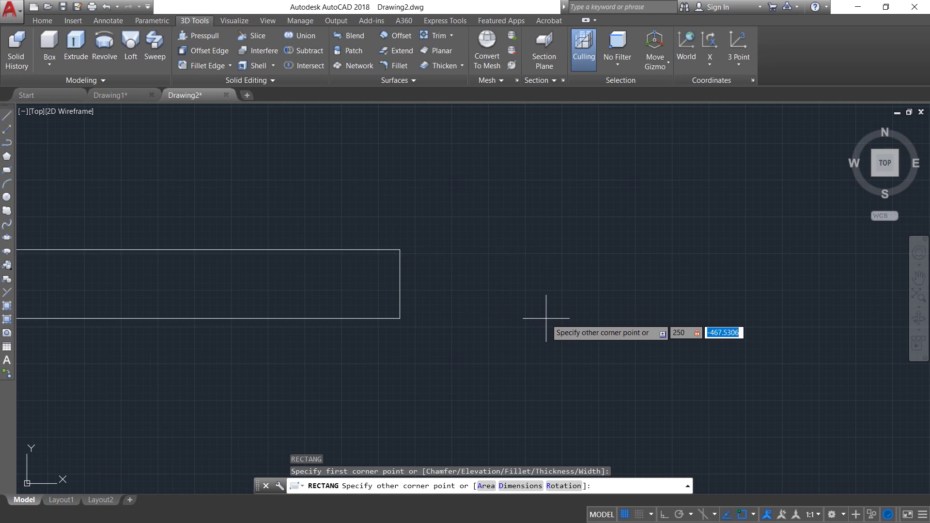
pyautogui.write('-15')
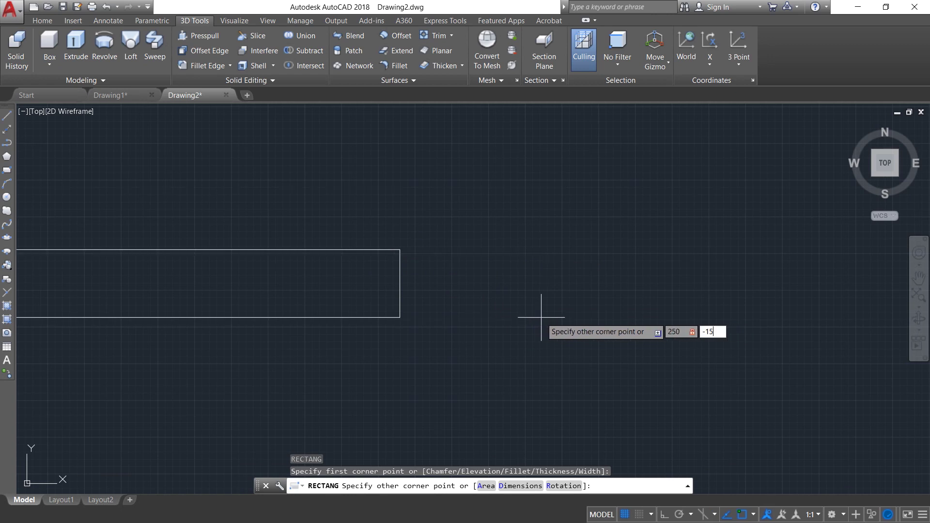
pyautogui.press('Return')
# Step: Draw a rectangle 40 wide and 110 high downward from the lower-left corner of the long thin rectangle
pyautogui.scroll(5, 405, 251)
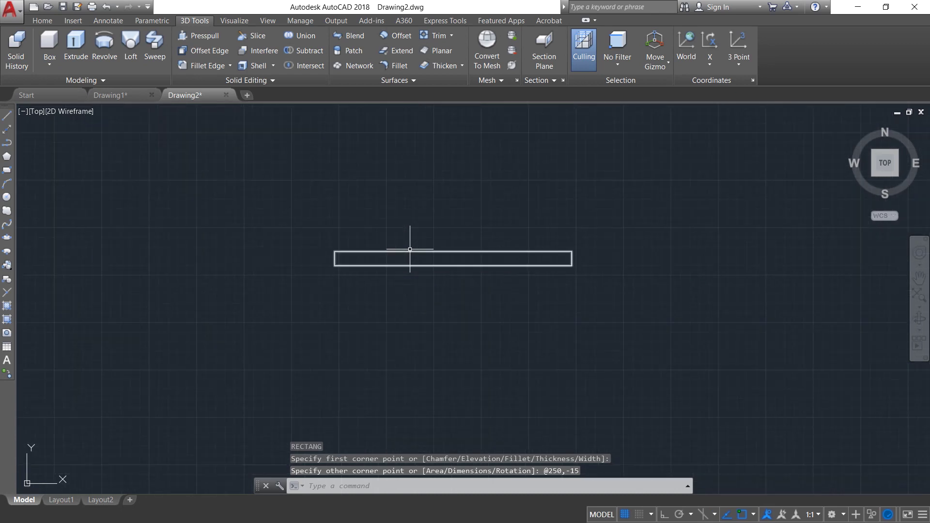
pyautogui.rightClick(404, 306)
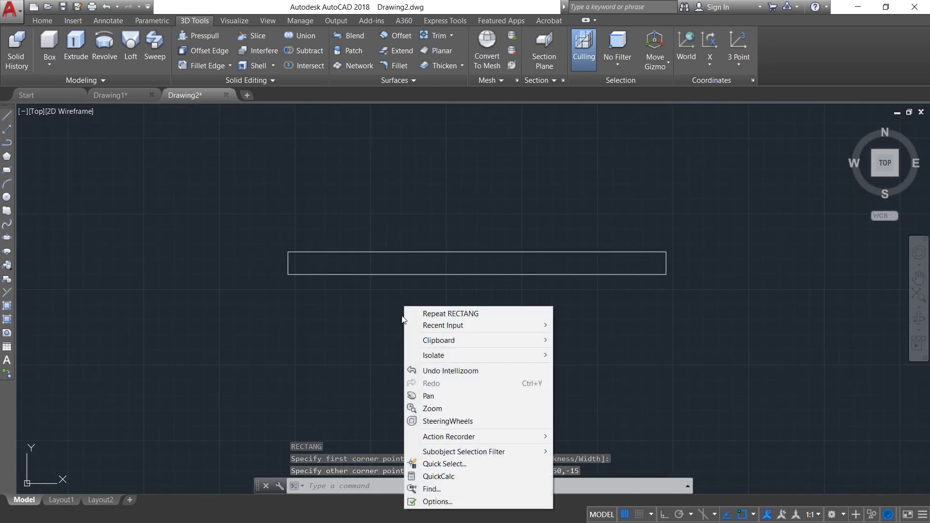
pyautogui.click(458, 315)
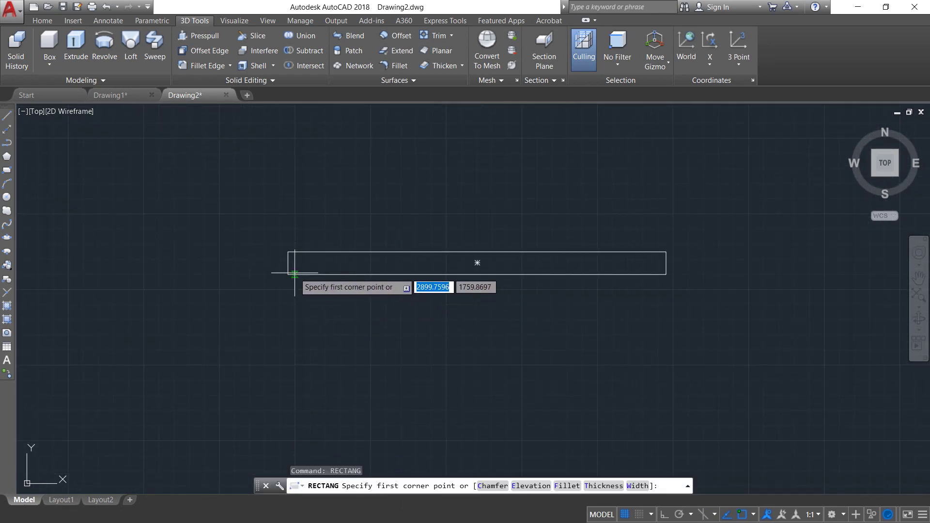
pyautogui.click(288, 274)
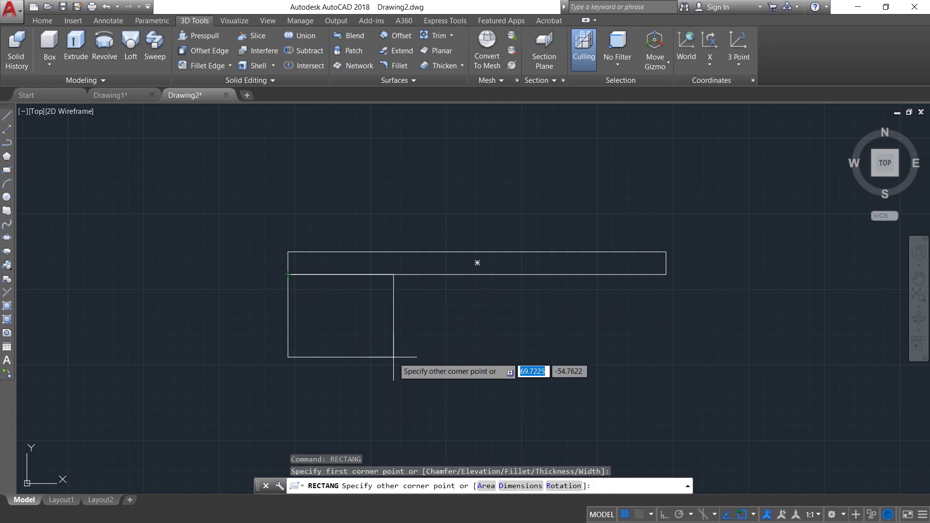
pyautogui.write('40')
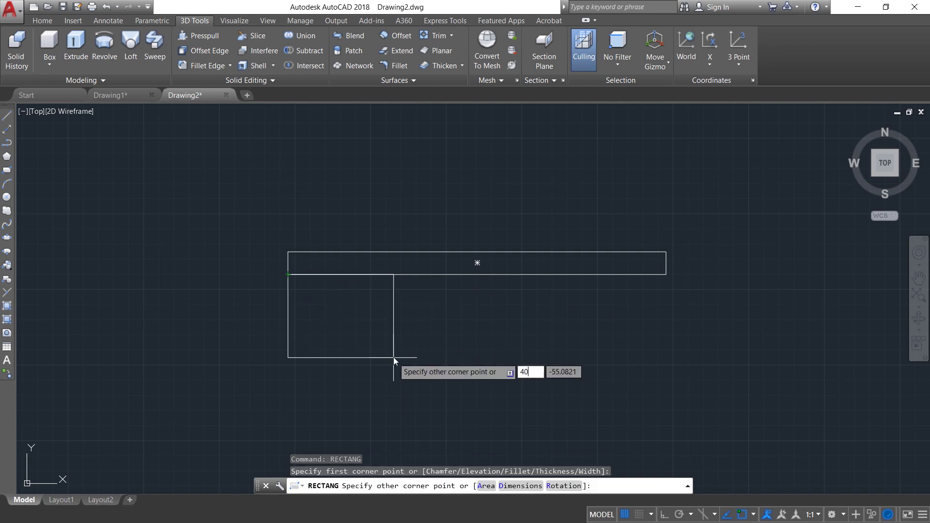
pyautogui.press('Tab')
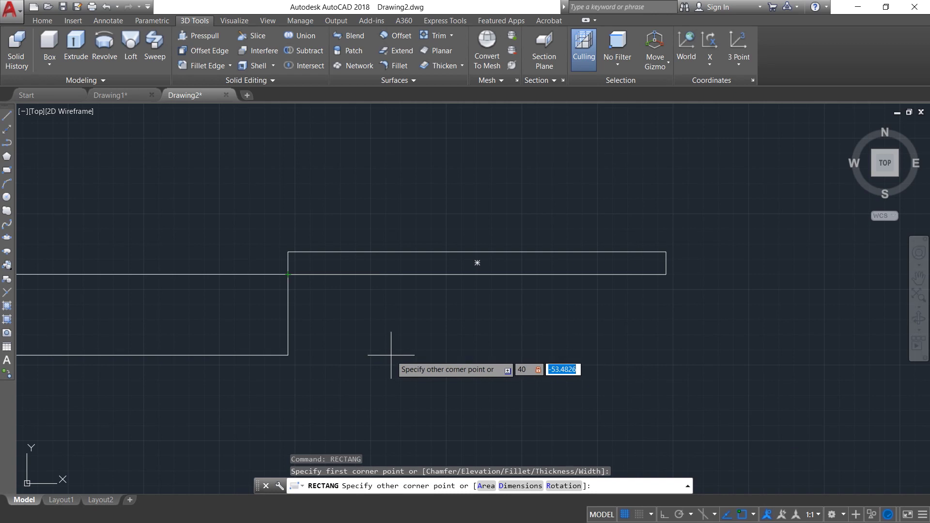
pyautogui.write('-110')
pyautogui.press('Return')
# Step: Draw an overlapping rectangle 70 wide and 110 high downward from the long thin rectangle's lower-left corner
pyautogui.rightClick(403, 316)
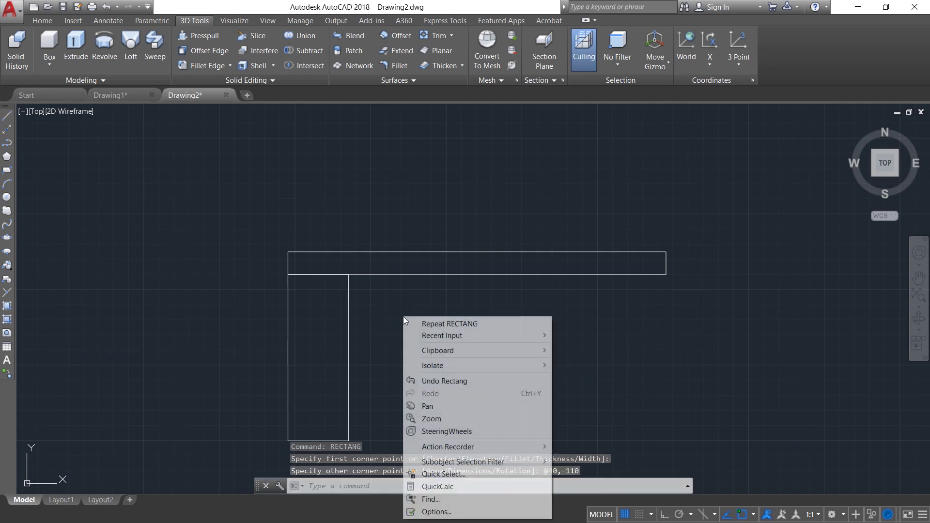
pyautogui.click(436, 324)
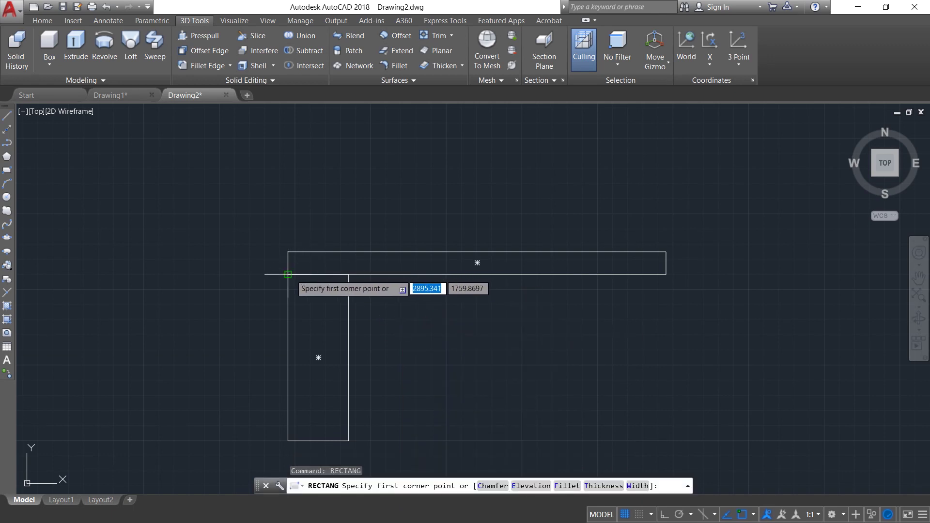
pyautogui.click(288, 274)
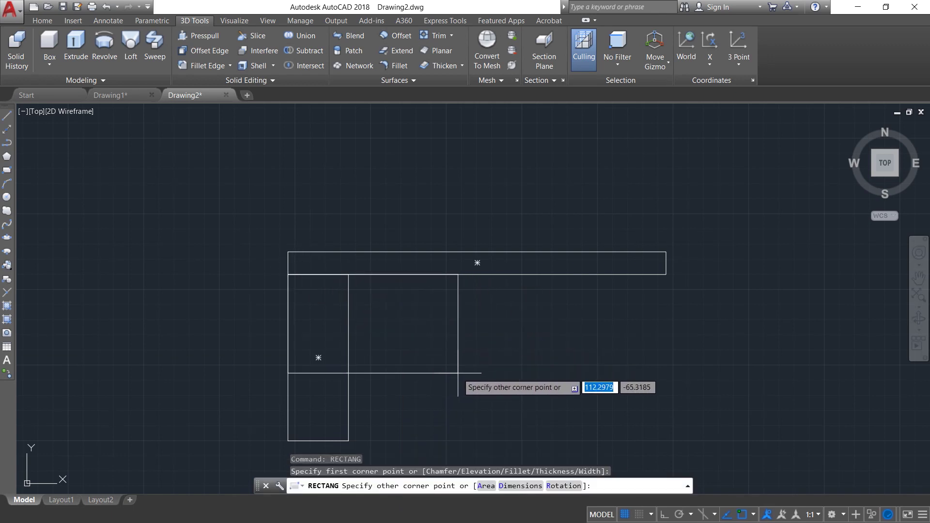
pyautogui.write('70')
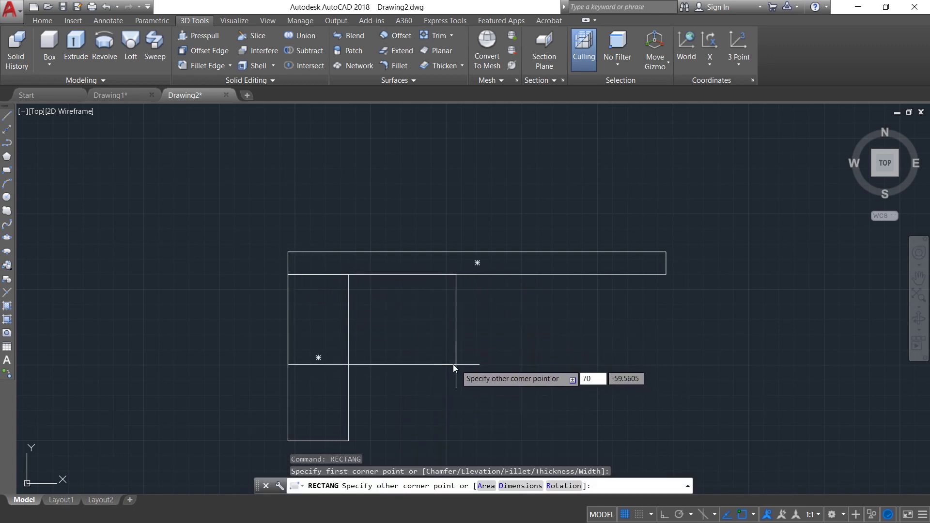
pyautogui.press('Tab')
pyautogui.write('-')
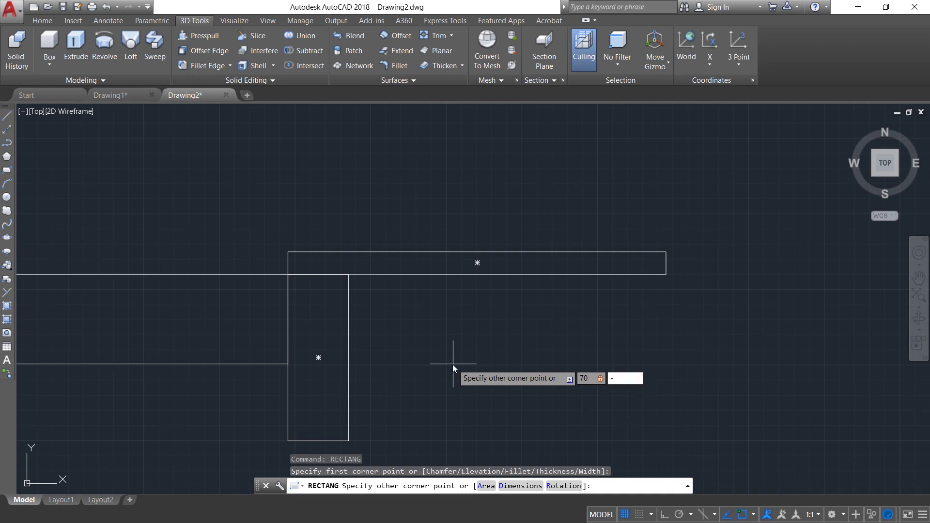
pyautogui.write('110')
pyautogui.press('Return')
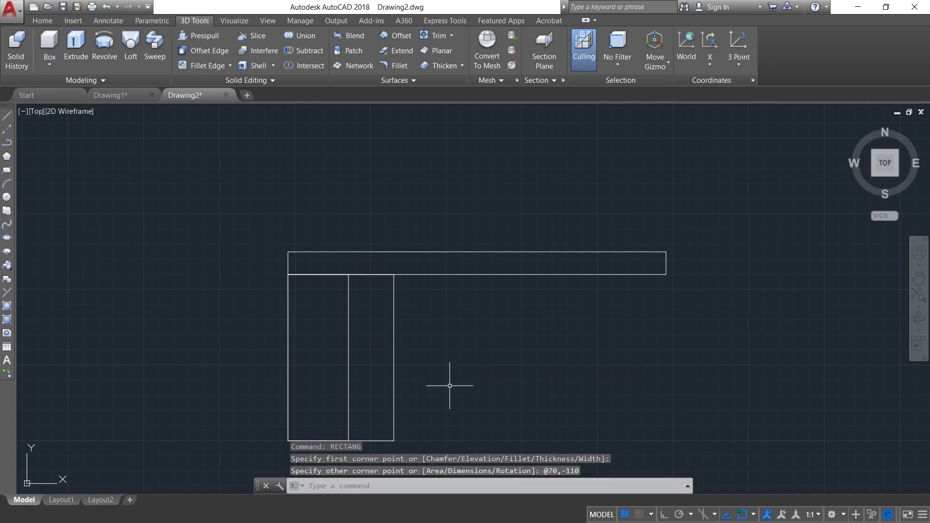
# Step: Draw a rectangle 250 wide and 75 high downward from the lower-left corner of the two upright rectangles
pyautogui.moveTo(451, 380); pyautogui.dragTo(463, 270, button='middle')
pyautogui.rightClick(469, 308)
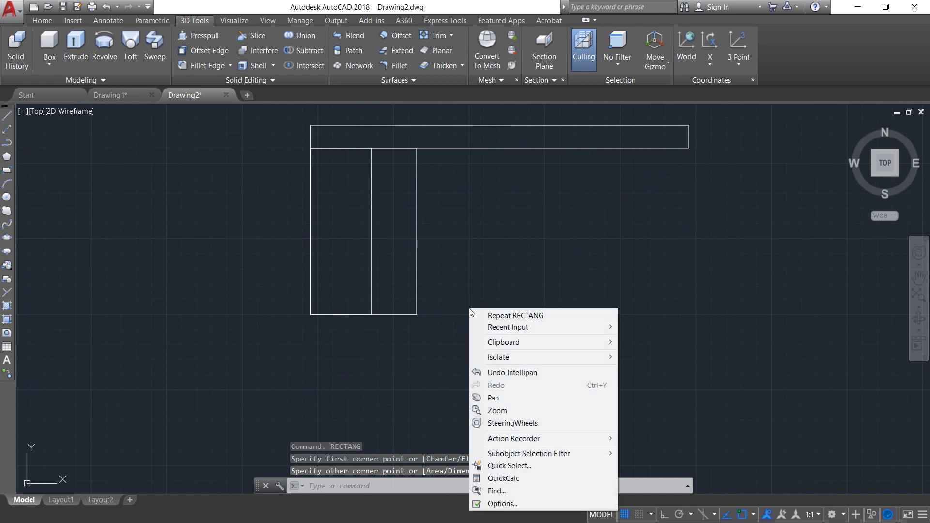
pyautogui.click(516, 317)
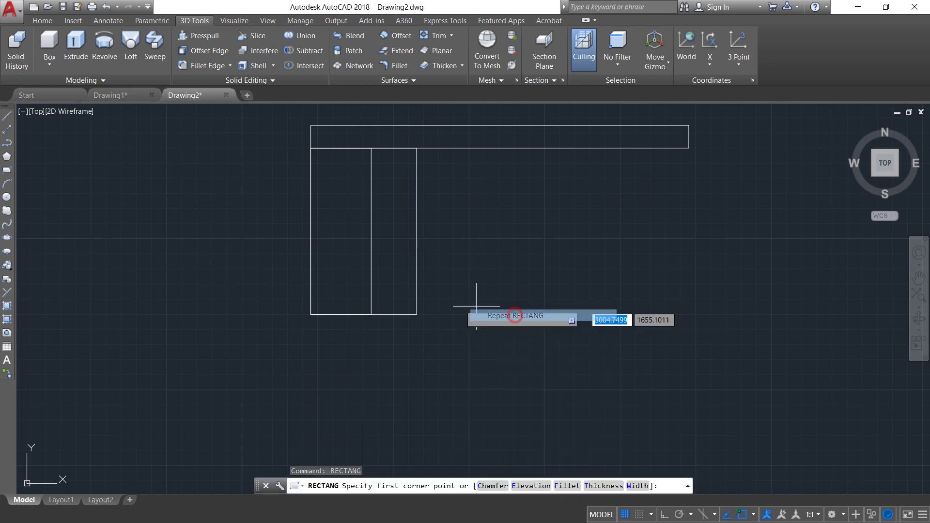
pyautogui.click(310, 314)
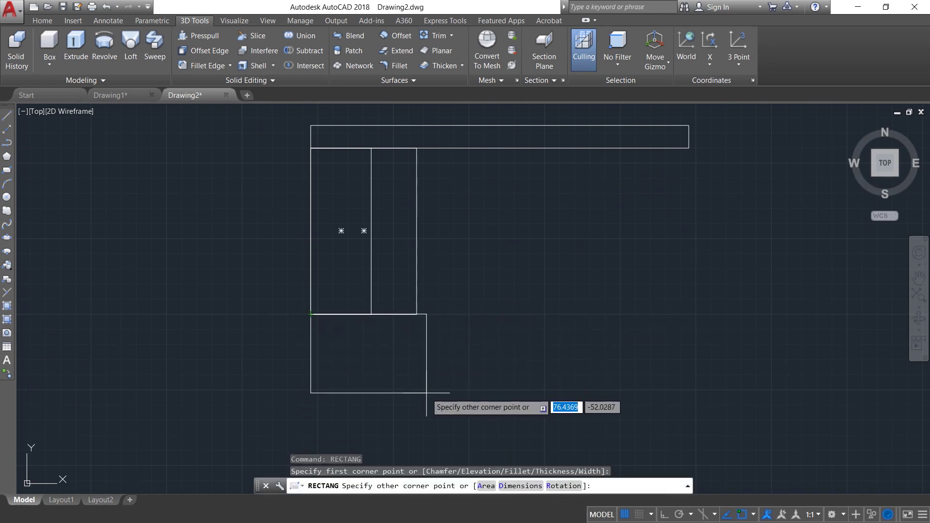
pyautogui.write('25')
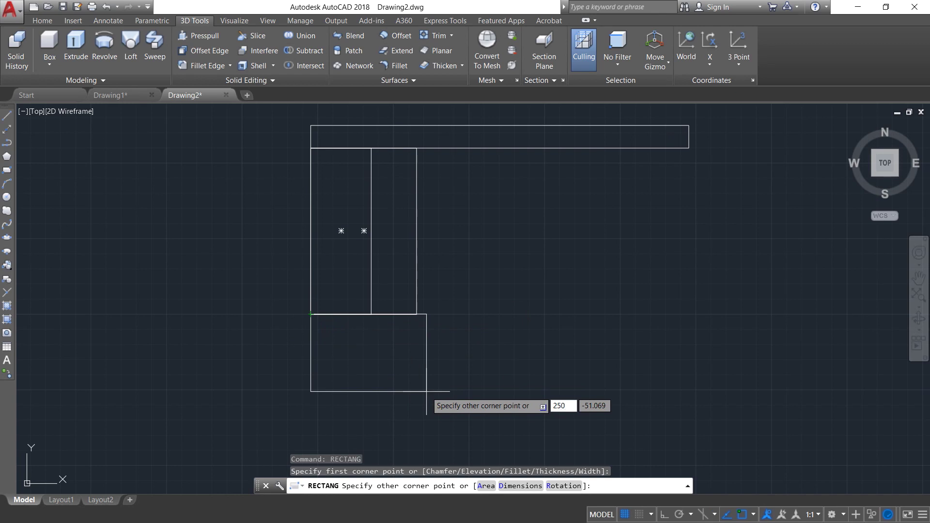
pyautogui.write('0')
pyautogui.press('Tab')
pyautogui.write('-')
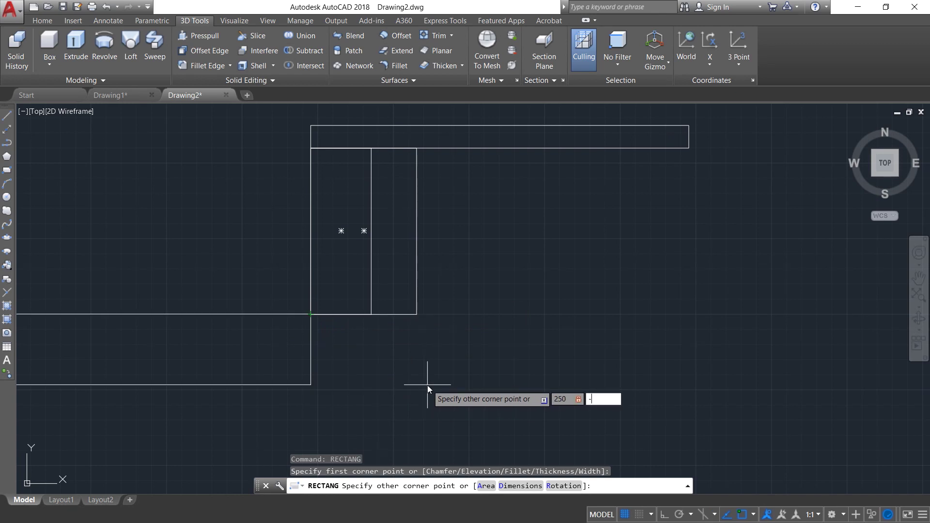
pyautogui.press('Return')
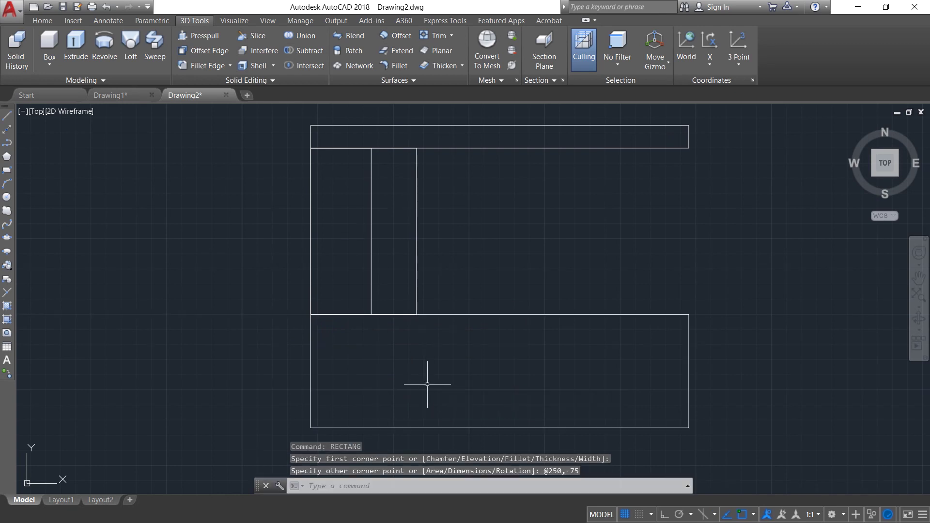
# Step: Draw a rectangle 80 wide and 60 high inside the 250 by 75 rectangle, starting from its lower-left corner
pyautogui.rightClick(447, 367)
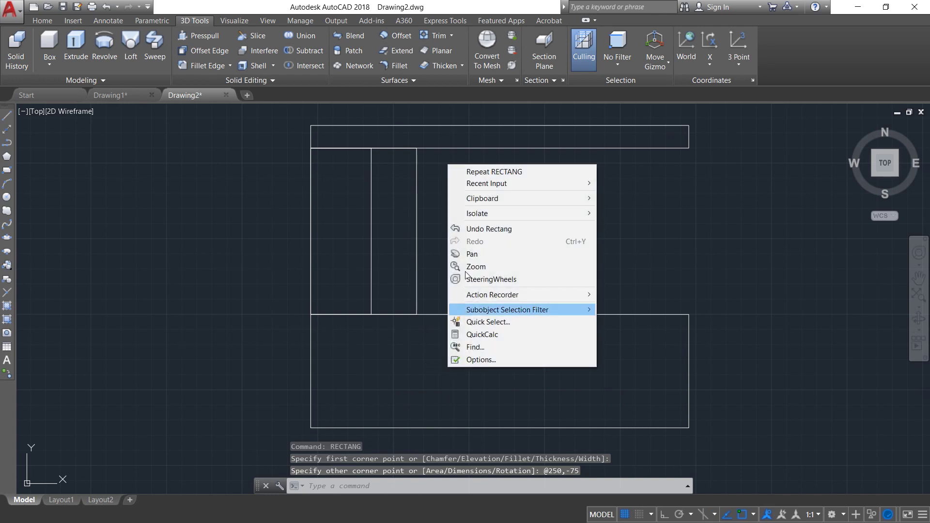
pyautogui.click(505, 172)
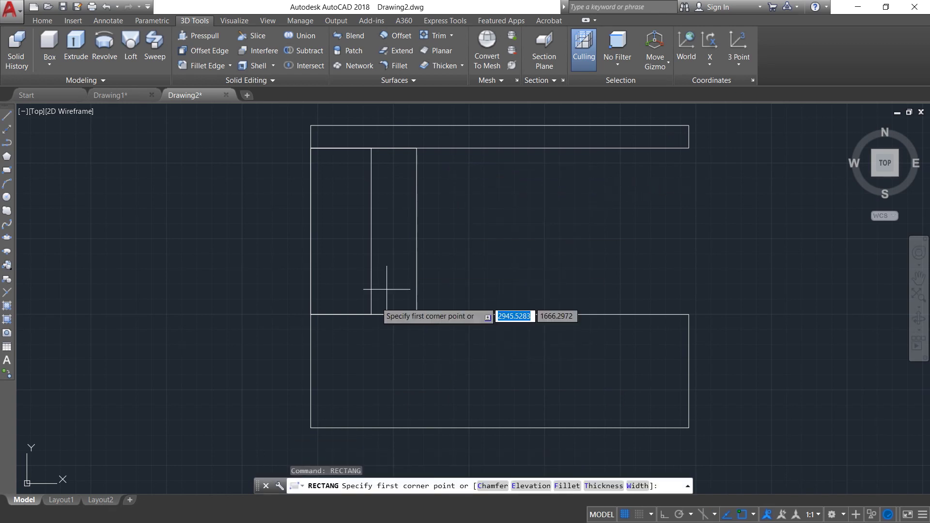
pyautogui.click(311, 427)
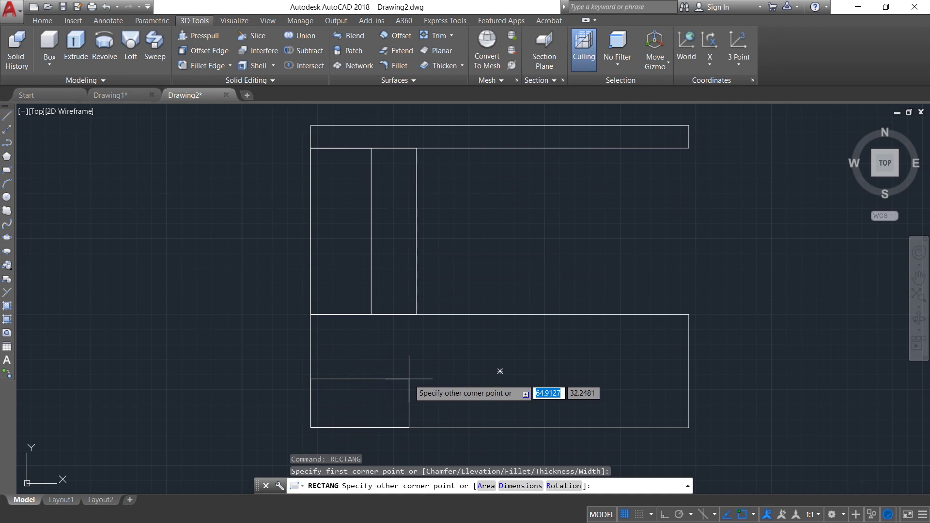
pyautogui.write('80')
pyautogui.press('Tab')
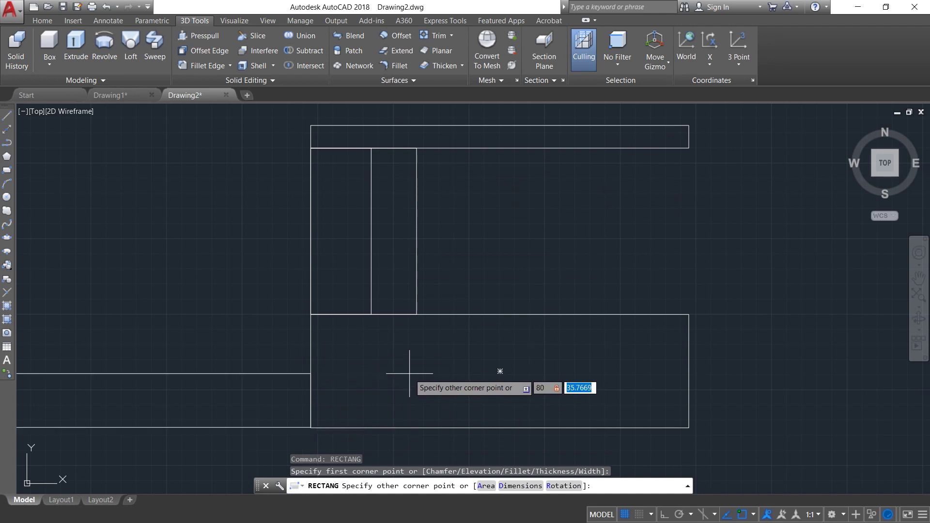
pyautogui.press('BackSpace')
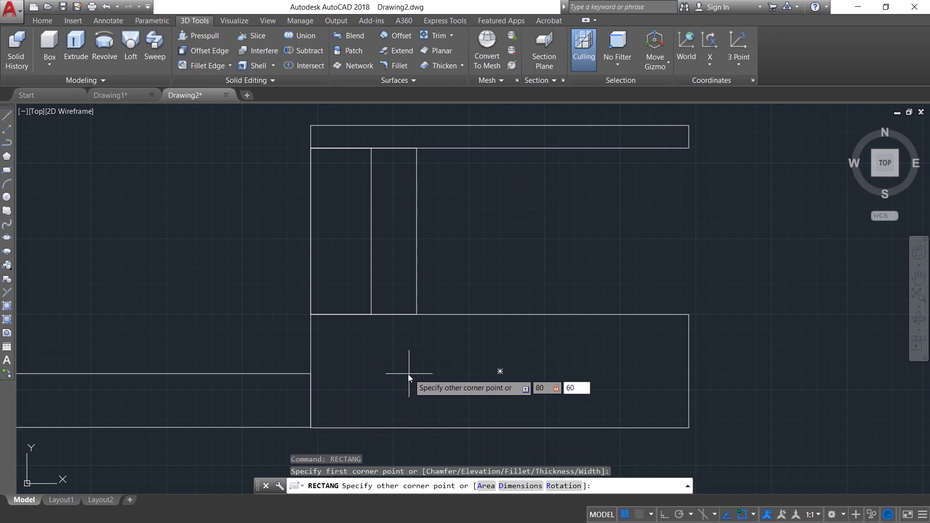
pyautogui.press('Return')
# Step: Draw a rectangle 2 wide and 15 high, leftward and upward from the upper-right corner of the 80 by 60 rectangle
pyautogui.rightClick(513, 267)
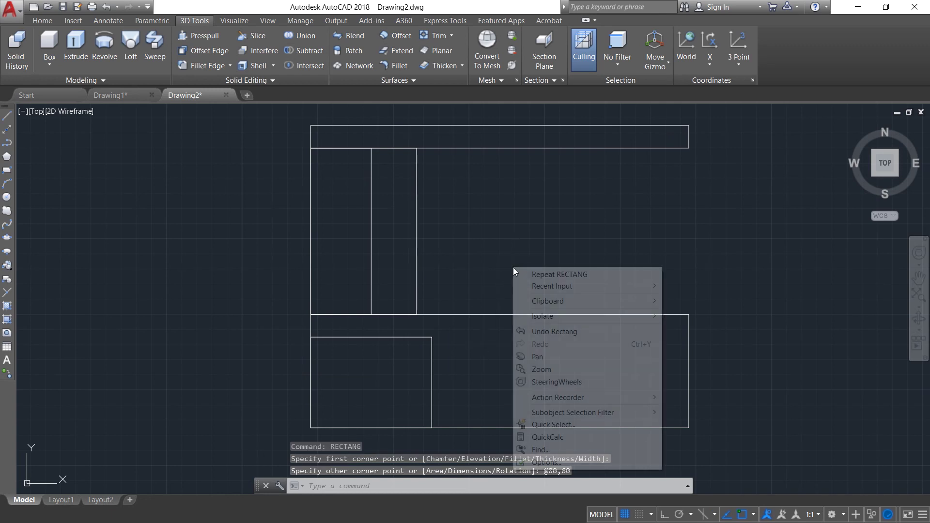
pyautogui.click(548, 275)
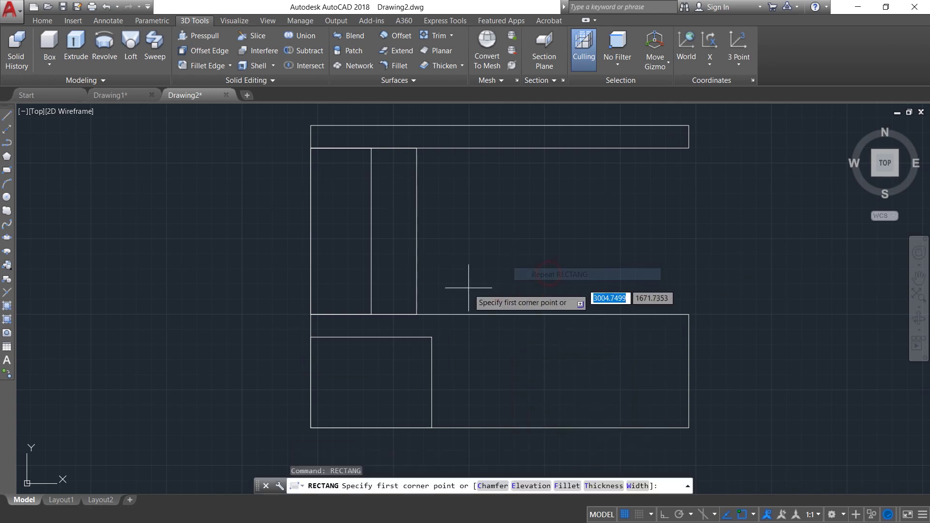
pyautogui.click(432, 337)
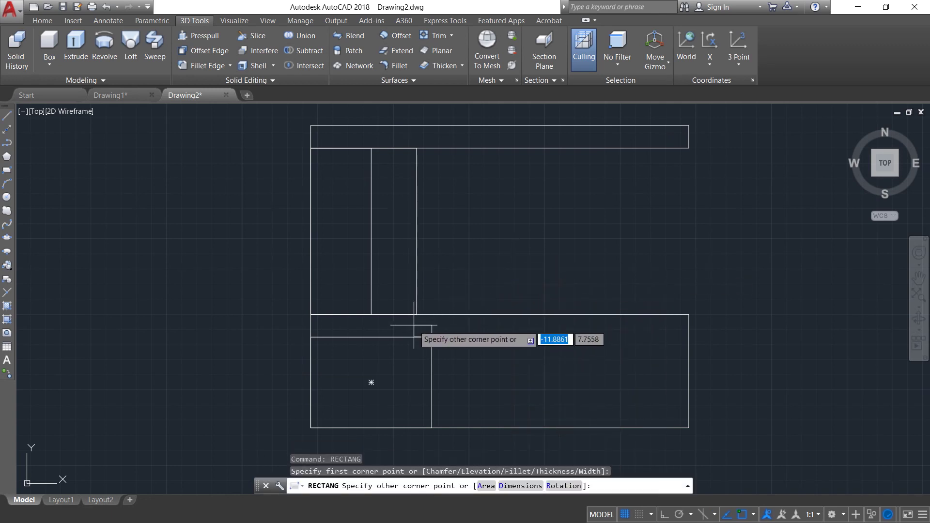
pyautogui.write('-2')
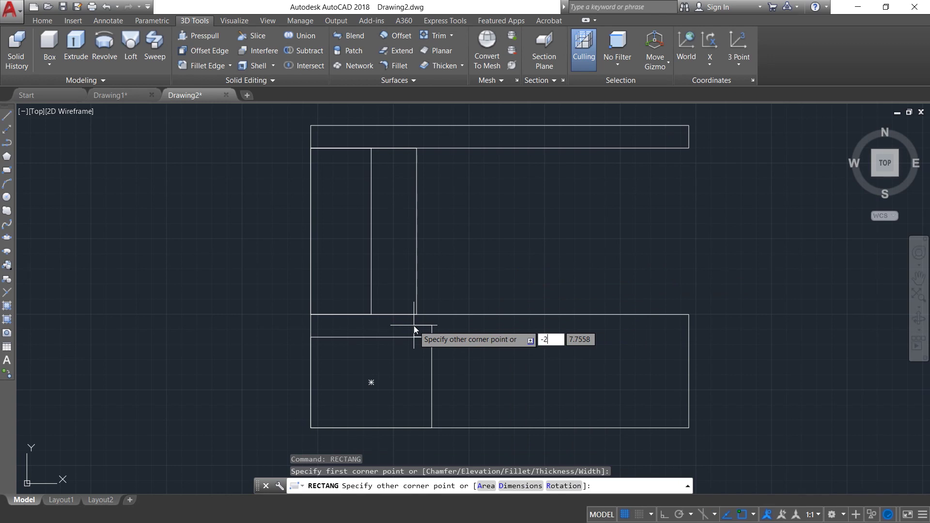
pyautogui.press('Tab')
pyautogui.write('1')
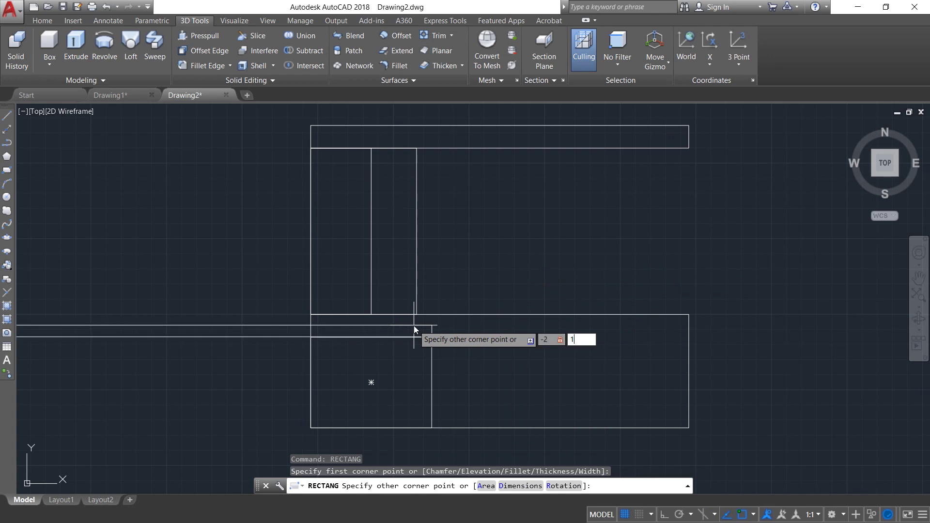
pyautogui.write('5')
pyautogui.press('Return')
# Step: Draw a thin rectangle 250 wide and 2 high downward from the lower-left corner of the 250 by 75 rectangle
pyautogui.moveTo(525, 375); pyautogui.dragTo(539, 316, button='middle')
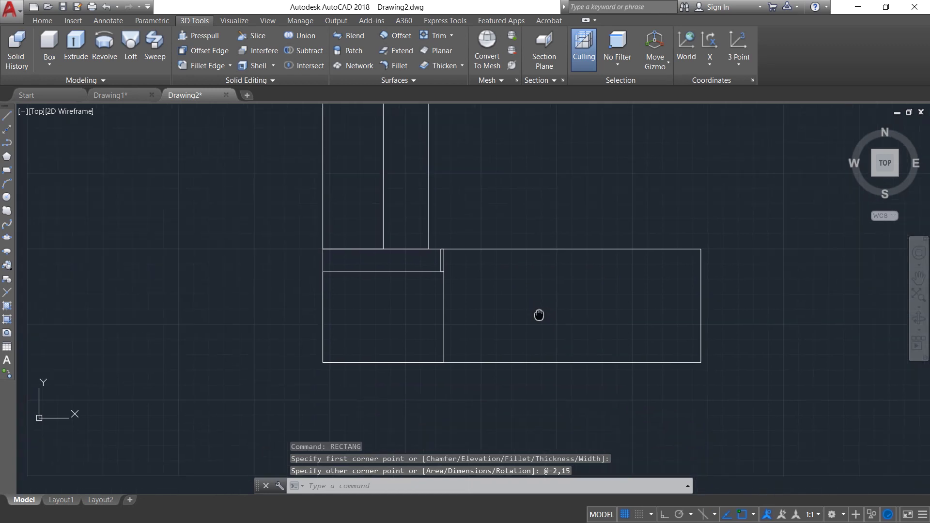
pyautogui.rightClick(455, 394)
pyautogui.click(501, 200)
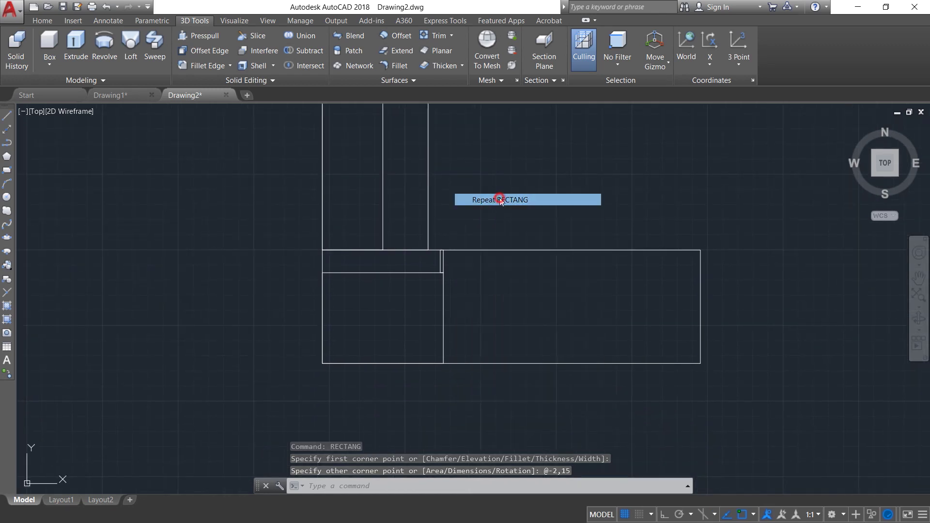
pyautogui.click(322, 364)
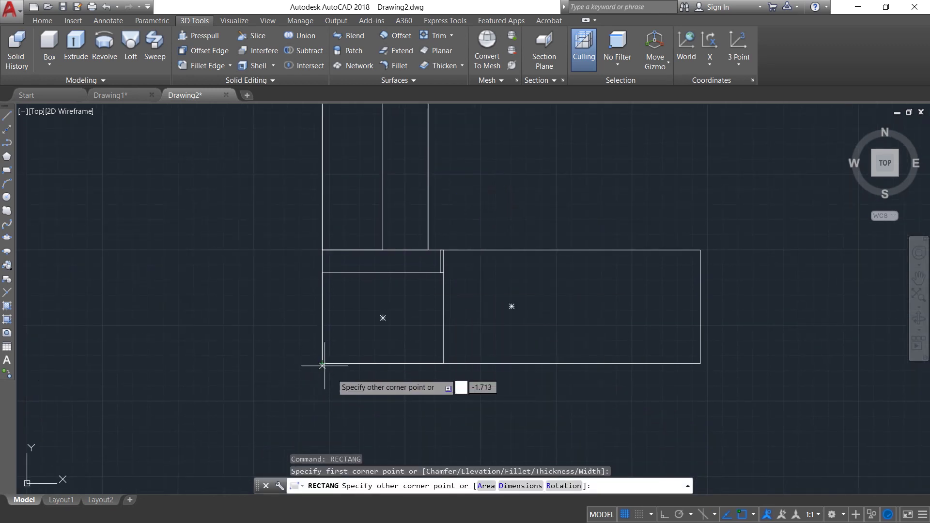
pyautogui.write('25')
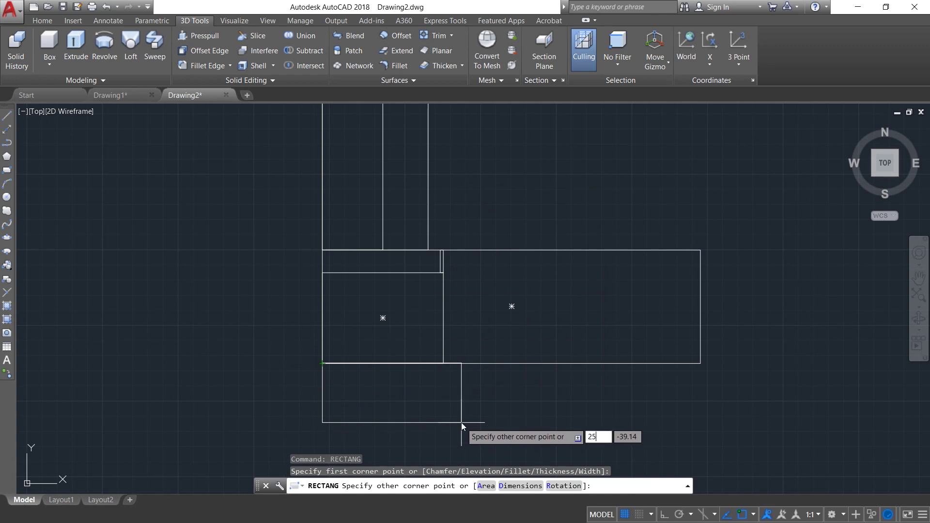
pyautogui.write('0')
pyautogui.press('Tab')
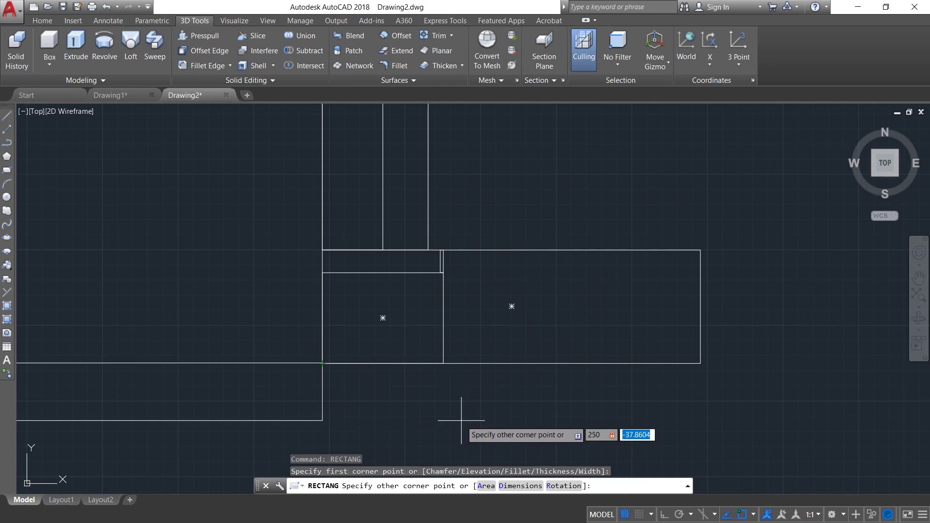
pyautogui.write('-2')
pyautogui.press('Return')
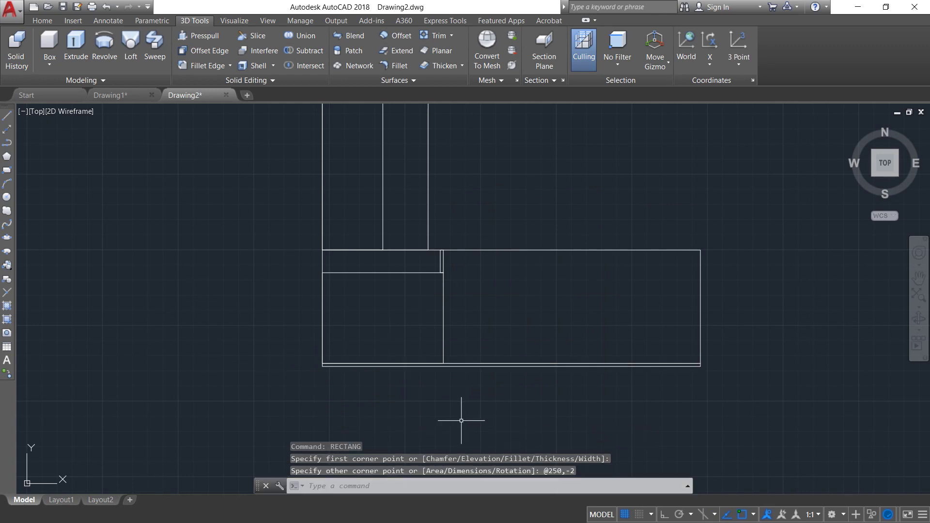
pyautogui.moveTo(522, 307); pyautogui.dragTo(508, 364, button='middle')
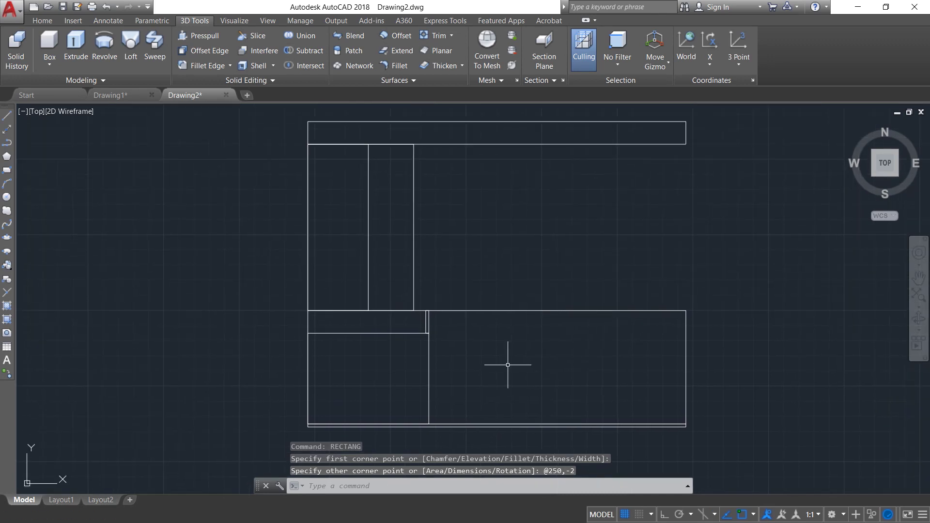
pyautogui.press('Escape')
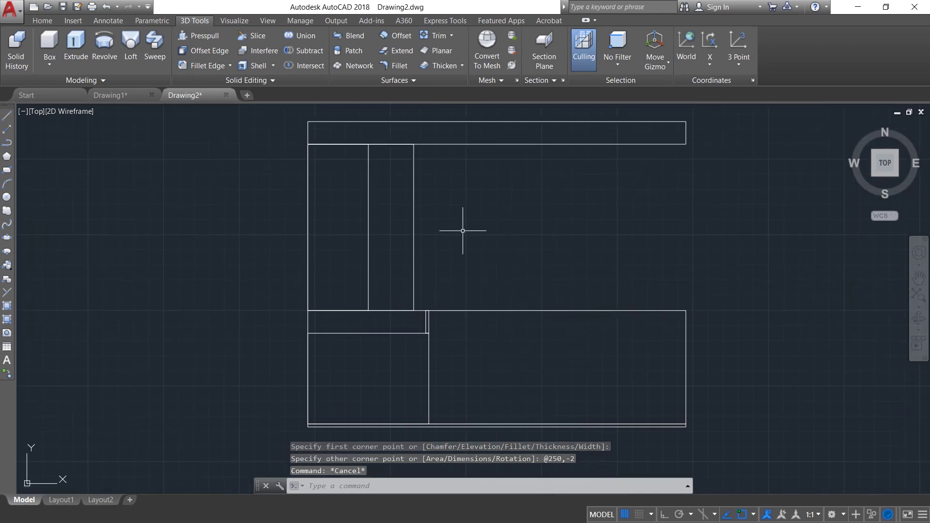
# Step: Offset the 40 by 110 upright rectangle inward by 2
pyautogui.write('of')
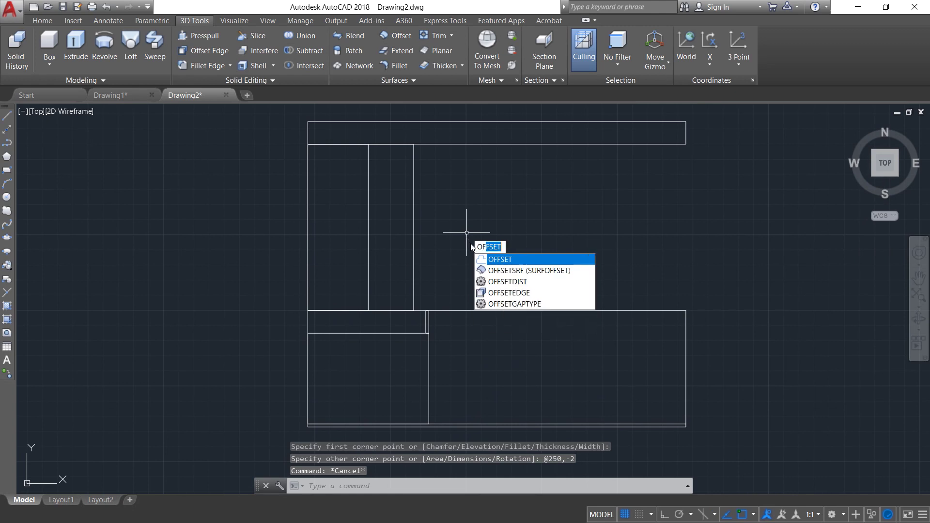
pyautogui.press('Return')
pyautogui.write('r')
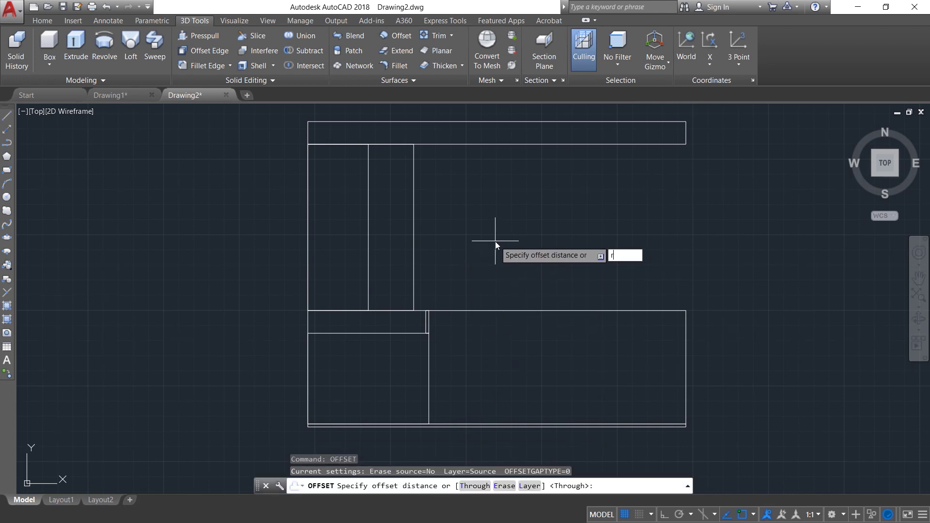
pyautogui.press('Return')
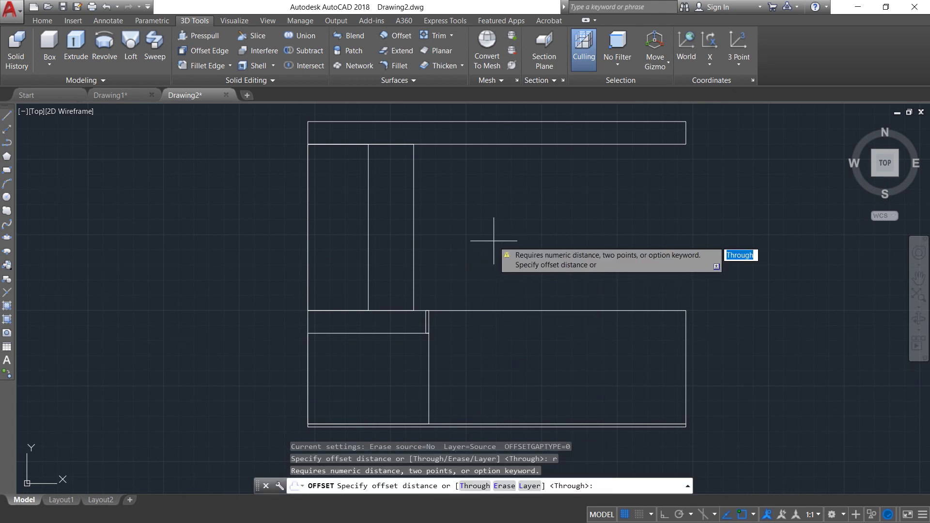
pyautogui.write('2')
pyautogui.press('Return')
pyautogui.scroll(2, 350, 221)
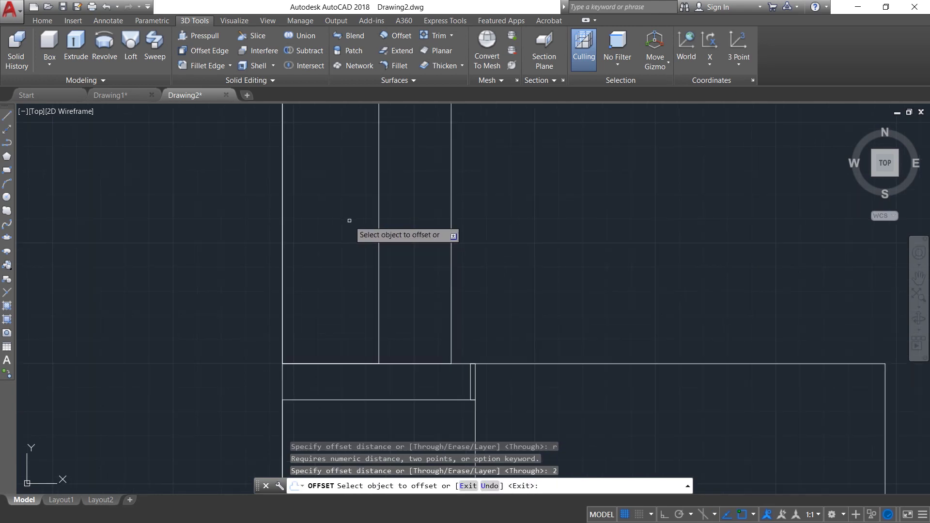
pyautogui.click(379, 245)
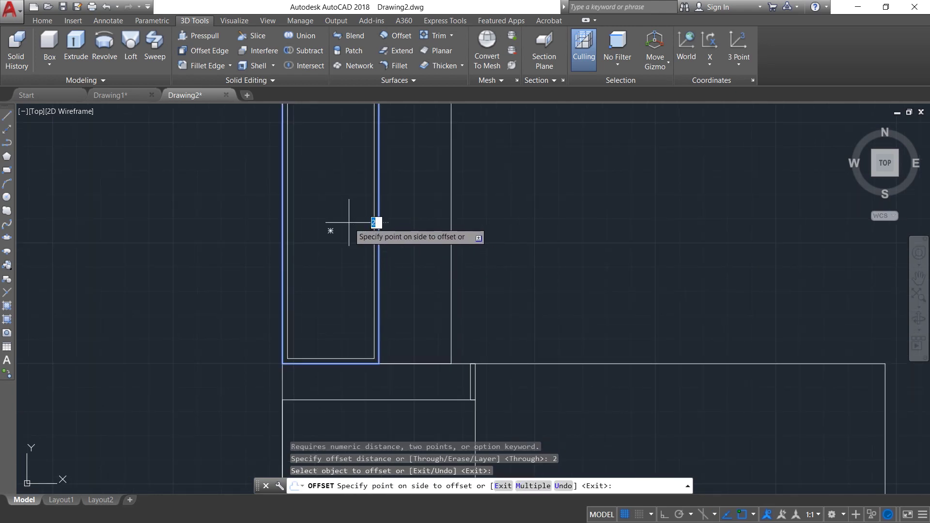
pyautogui.click(349, 223)
pyautogui.scroll(-2, 357, 232)
pyautogui.press('Escape')
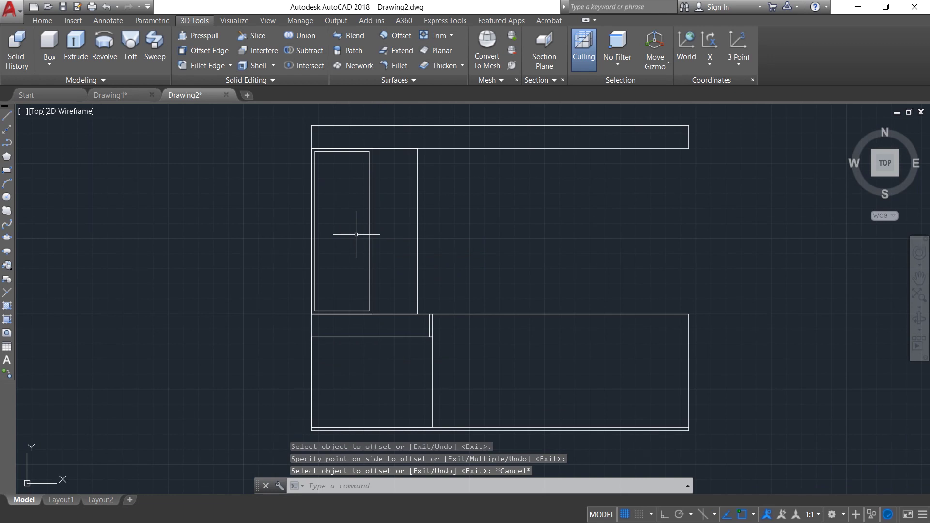
# Step: Draw a vertical line between the midpoints of the top and bottom edges of the inner offset rectangle
pyautogui.write('li')
pyautogui.press('Return')
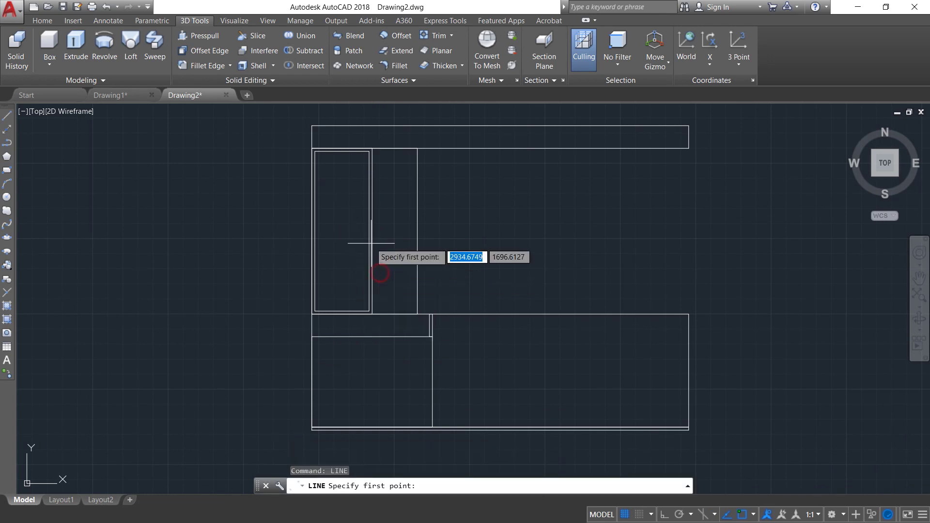
pyautogui.scroll(3, 359, 193)
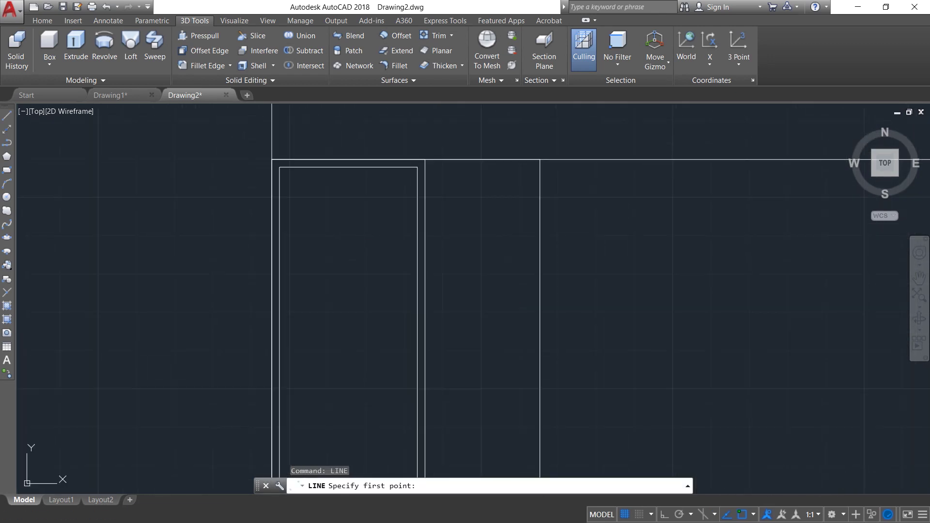
pyautogui.click(351, 169)
pyautogui.moveTo(363, 363); pyautogui.dragTo(400, 253, button='middle')
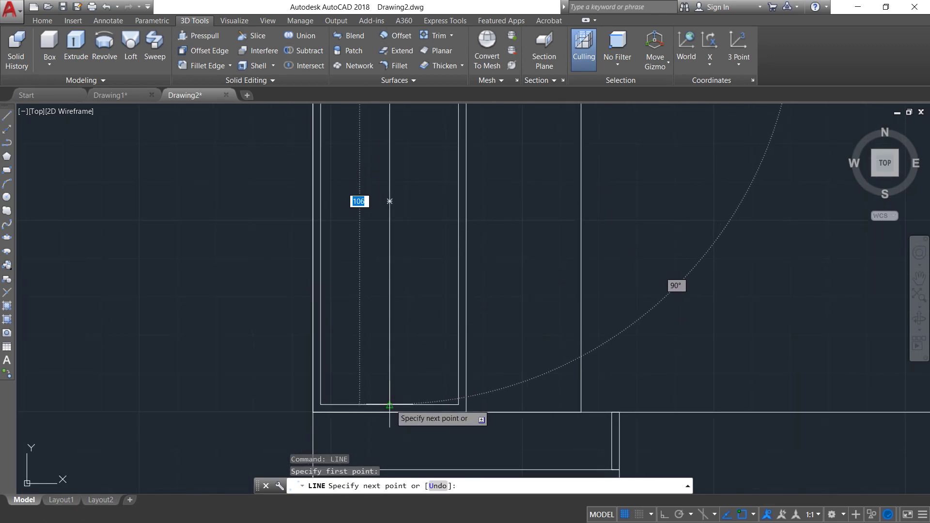
pyautogui.click(390, 405)
pyautogui.press('Escape')
pyautogui.scroll(-4, 415, 288)
# Step: Divide the vertical center line of the inner rectangle into 3 equal segments and check the division points
pyautogui.moveTo(415, 280); pyautogui.dragTo(420, 293, button='middle')
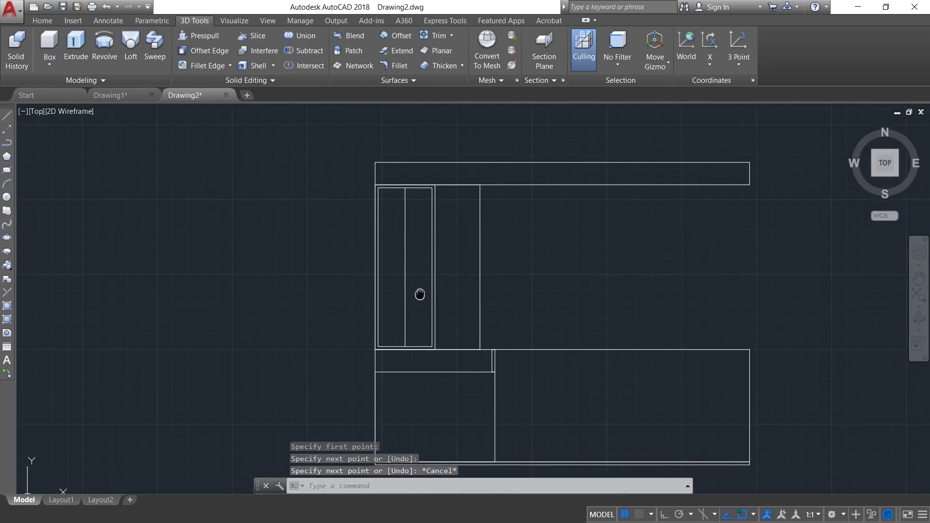
pyautogui.write('div')
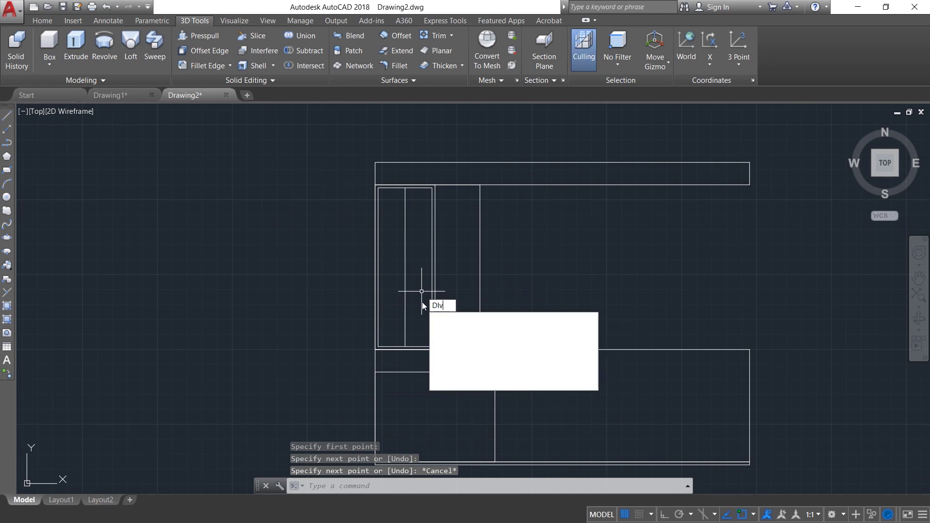
pyautogui.press('Return')
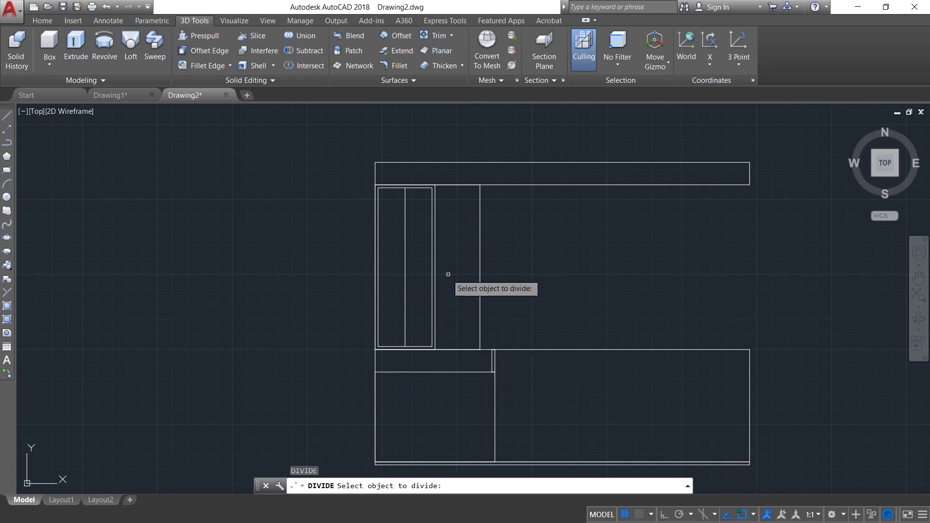
pyautogui.click(405, 265)
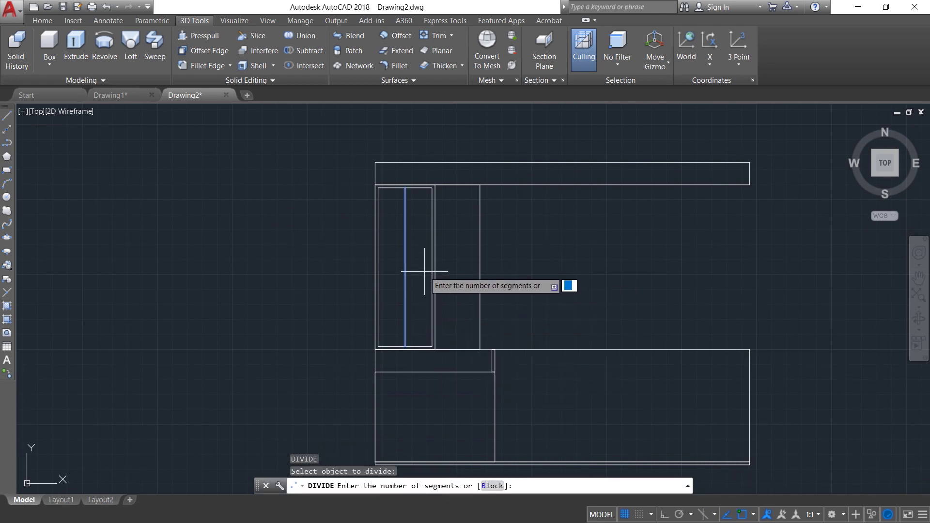
pyautogui.write('3')
pyautogui.press('Return')
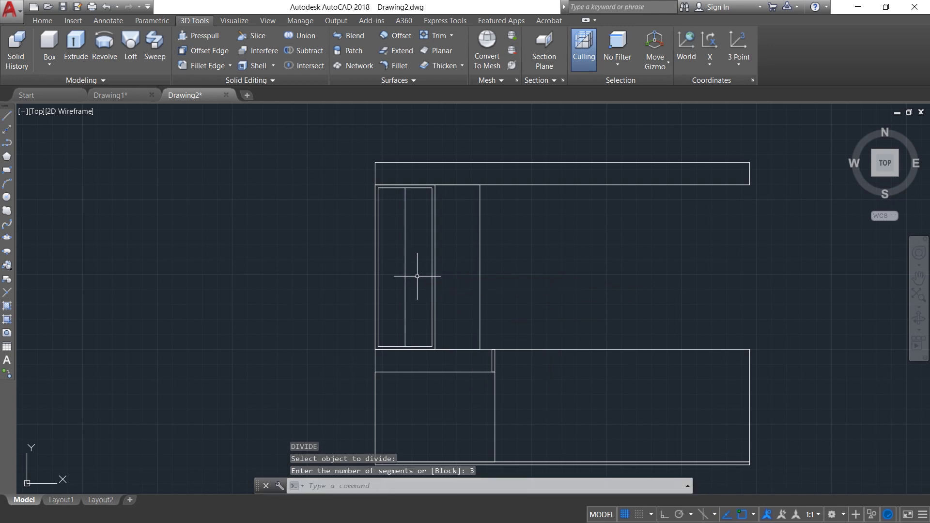
pyautogui.scroll(2, 422, 274)
pyautogui.click(416, 181)
pyautogui.moveTo(388, 182)
pyautogui.mouseDown()
pyautogui.moveTo(375, 373)
pyautogui.moveTo(415, 326)
pyautogui.moveTo(417, 335)
pyautogui.mouseUp()
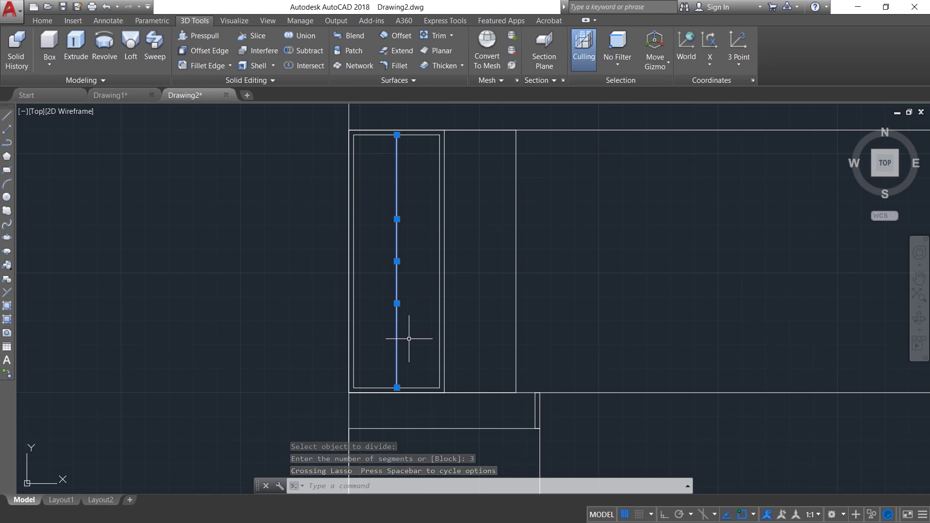
pyautogui.press('Escape')
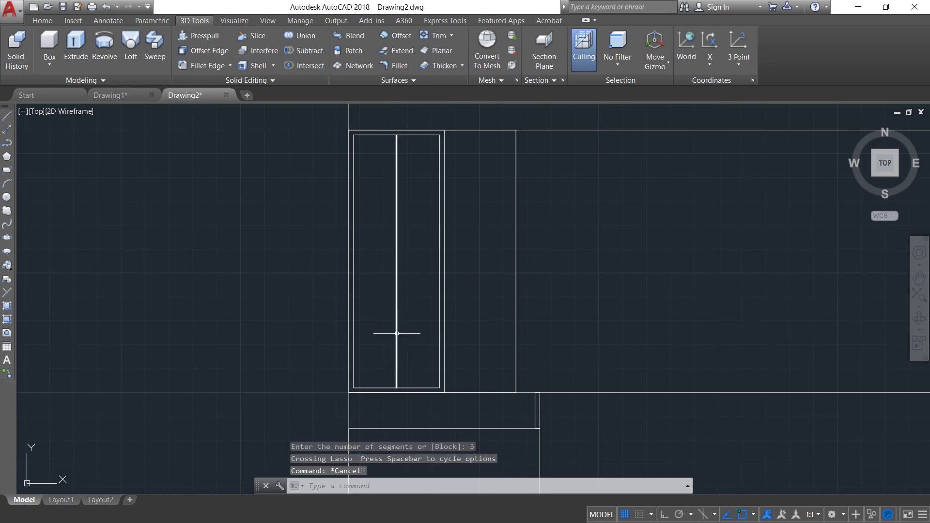
# Step: Draw a horizontal line from the center line's upper division point to the inner rectangle's left edge
pyautogui.press('Return')
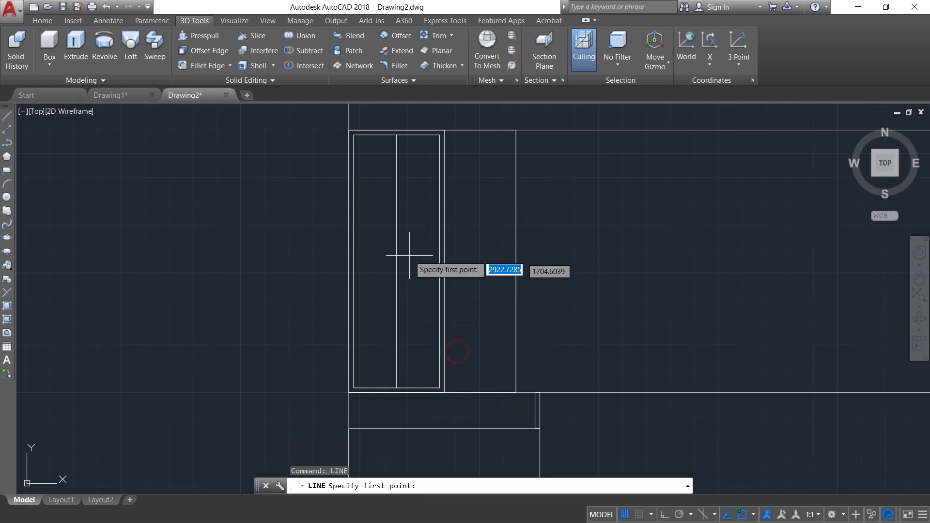
pyautogui.click(397, 219)
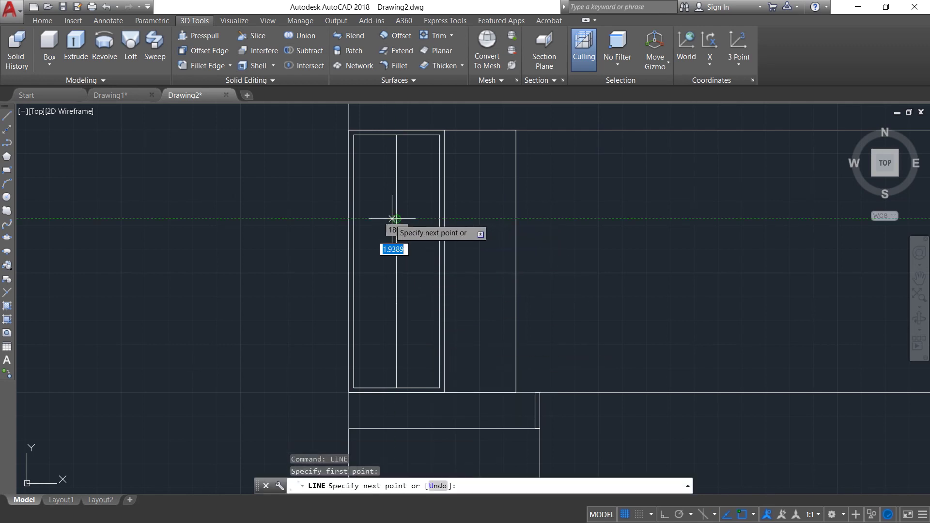
pyautogui.click(354, 219)
pyautogui.press('Escape')
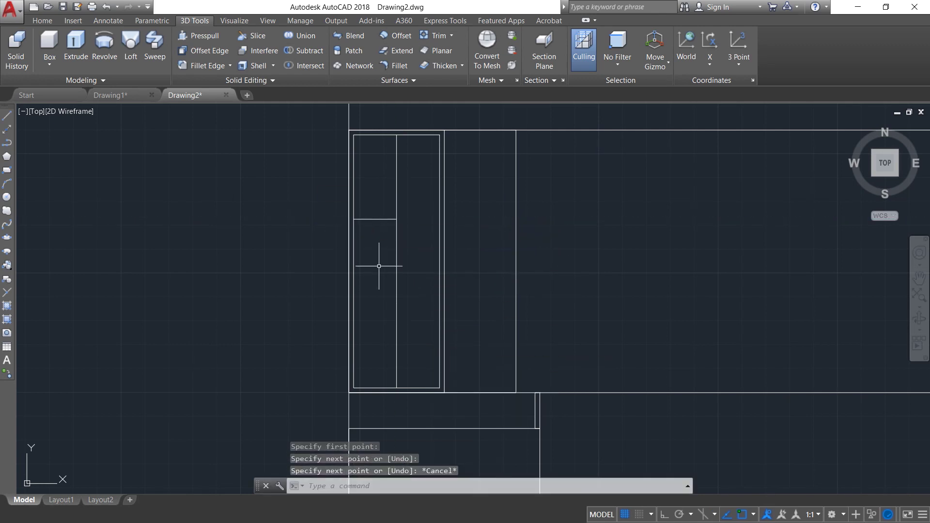
# Step: Extend the horizontal line from the center line to the inner rectangle's right edge, using all objects as boundaries
pyautogui.write('ext')
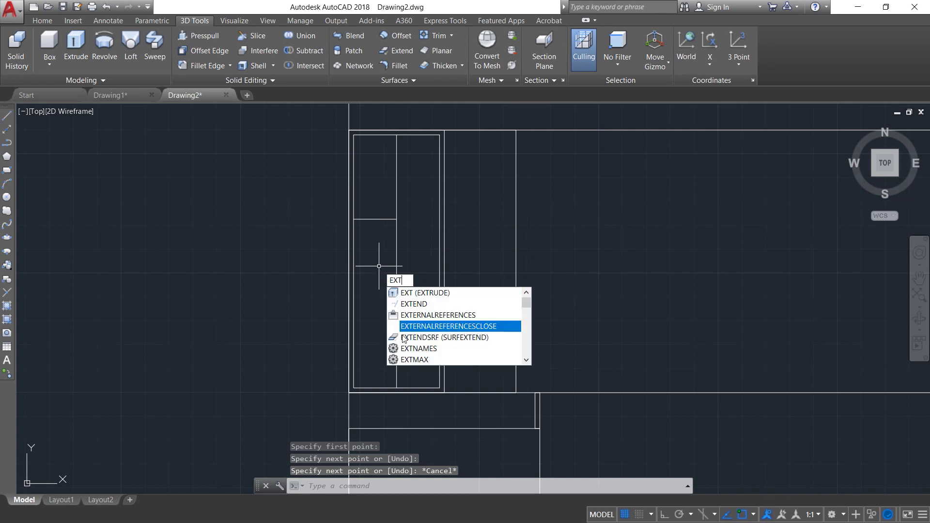
pyautogui.click(448, 304)
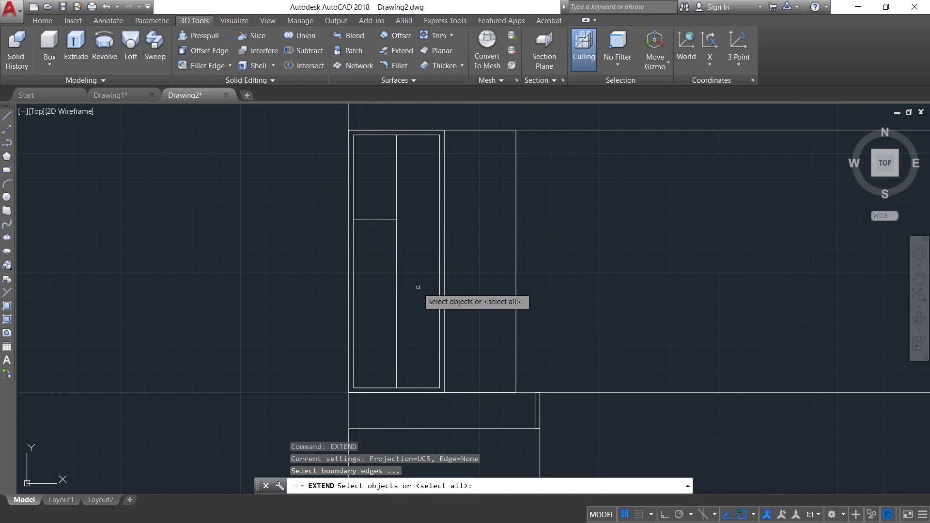
pyautogui.press('Return')
pyautogui.click(389, 219)
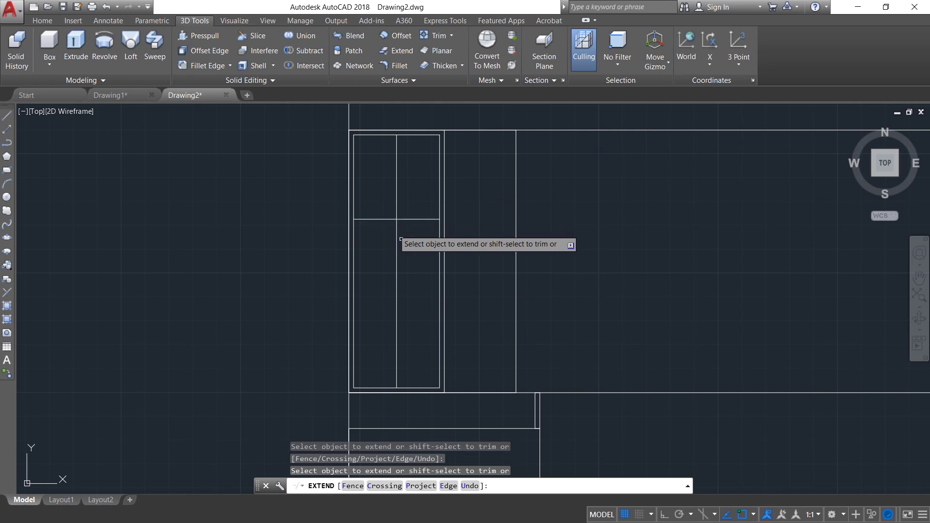
# Step: Offset the horizontal divider line in the upright panel upward by a distance of 1
pyautogui.press('Escape')
pyautogui.write('off')
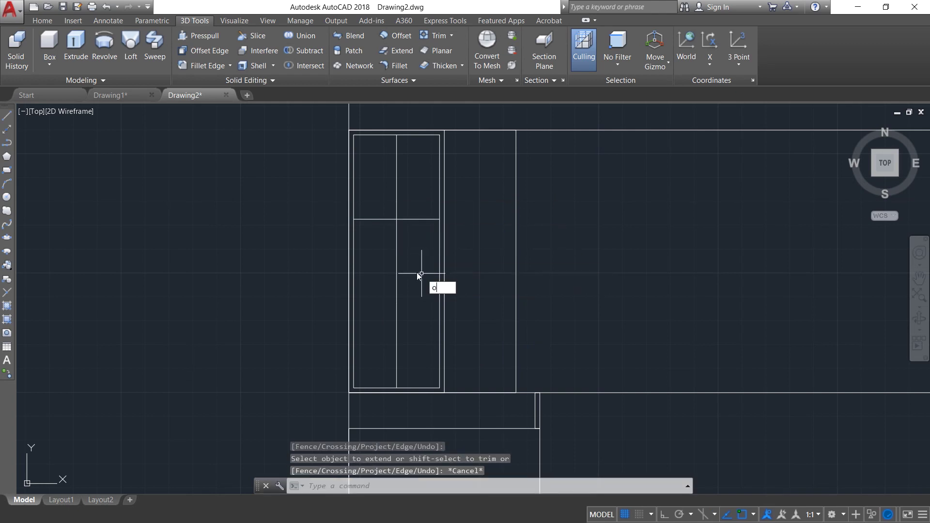
pyautogui.click(462, 296)
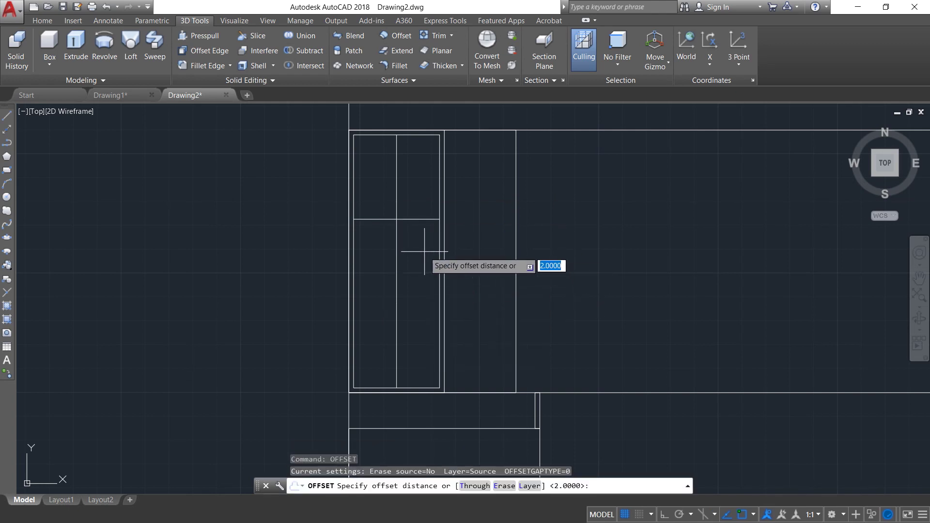
pyautogui.write('r')
pyautogui.press('Return')
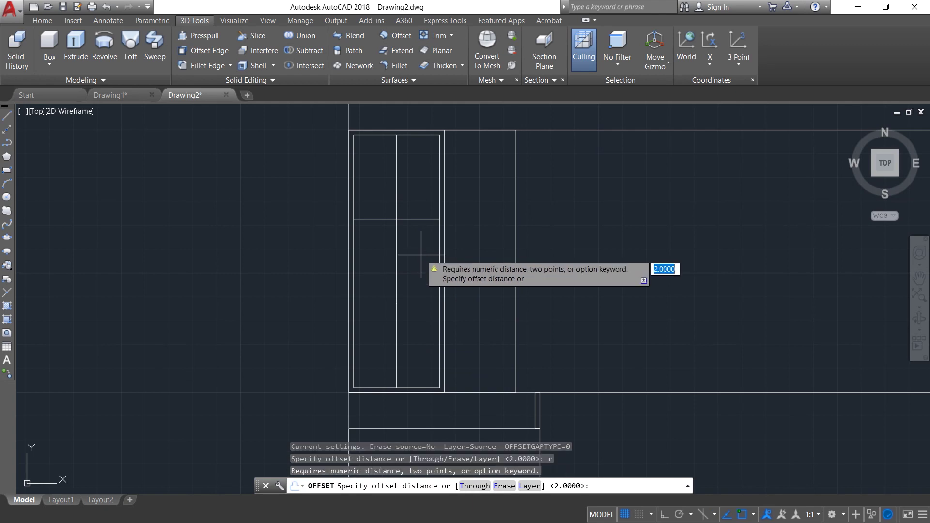
pyautogui.write('1')
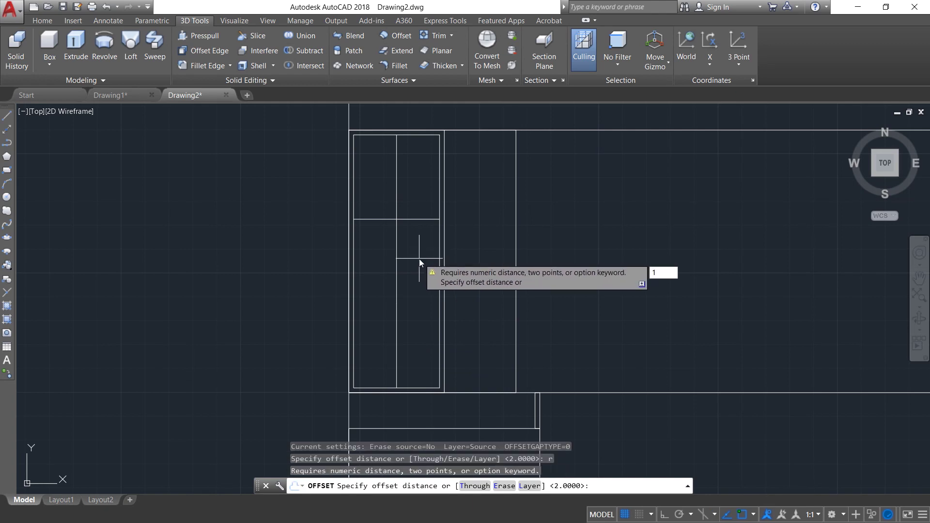
pyautogui.press('Return')
pyautogui.click(422, 219)
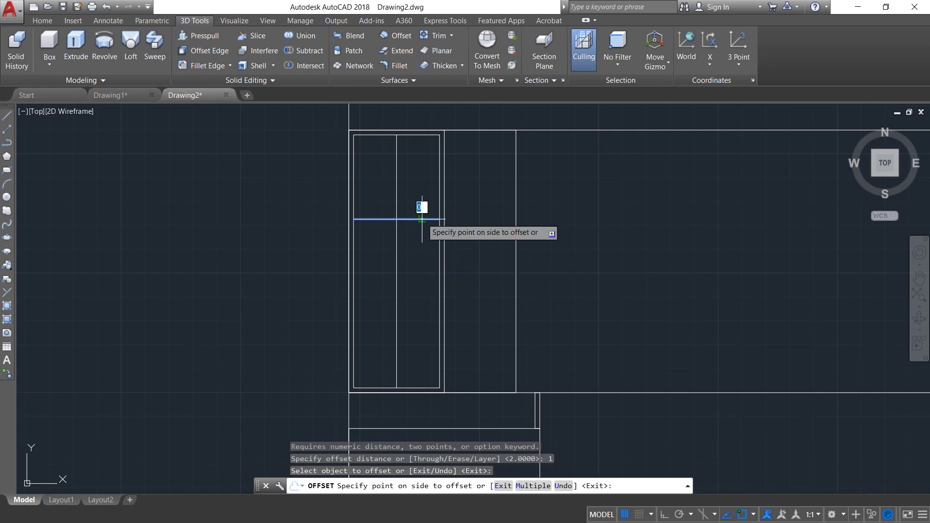
pyautogui.click(420, 213)
# Step: Offset the same horizontal line downward by the same distance and delete the original middle line
pyautogui.scroll(4, 407, 227)
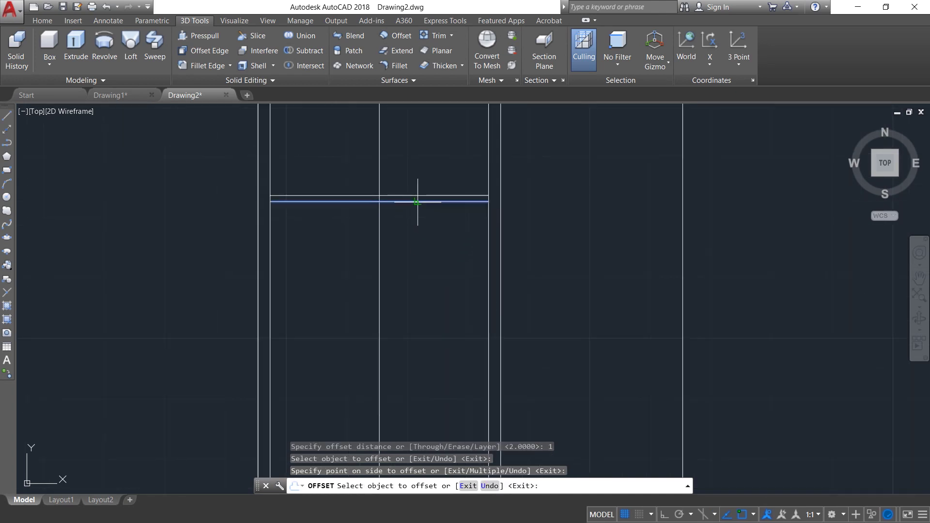
pyautogui.click(418, 202)
pyautogui.click(417, 244)
pyautogui.press('Escape')
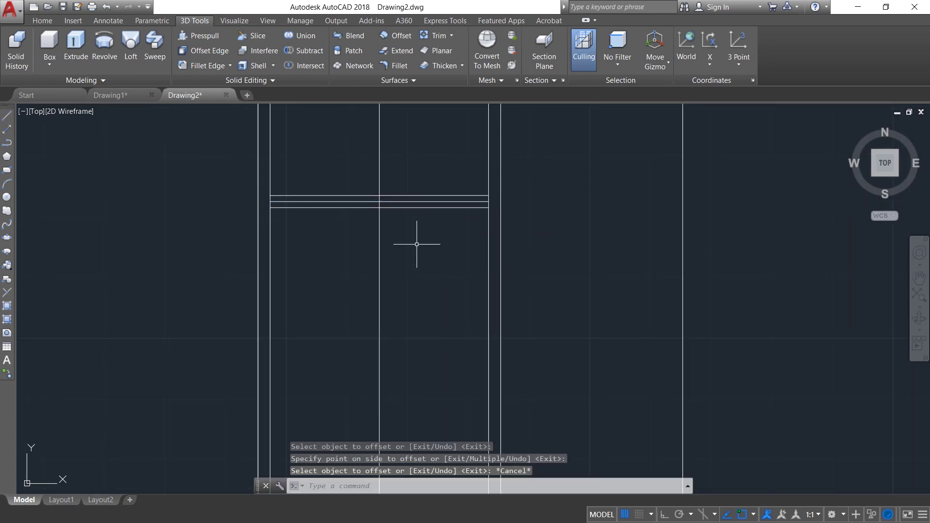
pyautogui.click(434, 201)
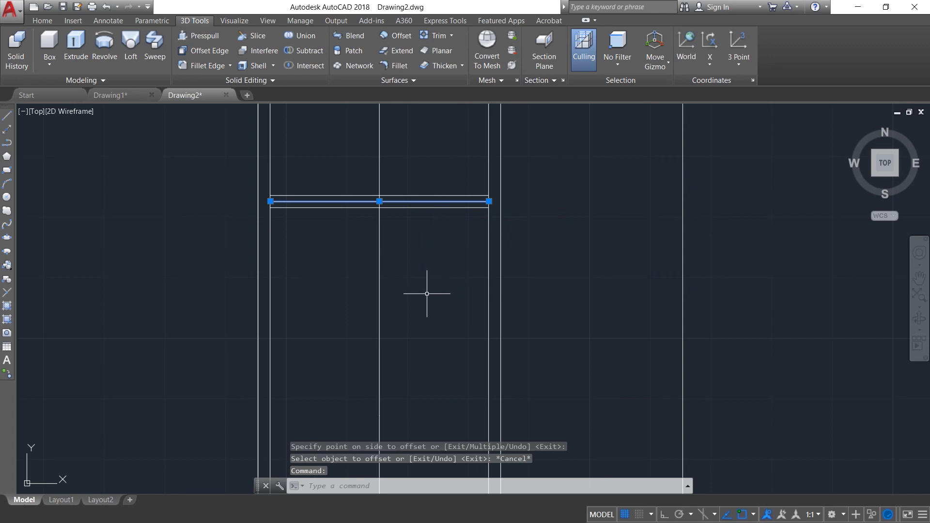
pyautogui.press('Delete')
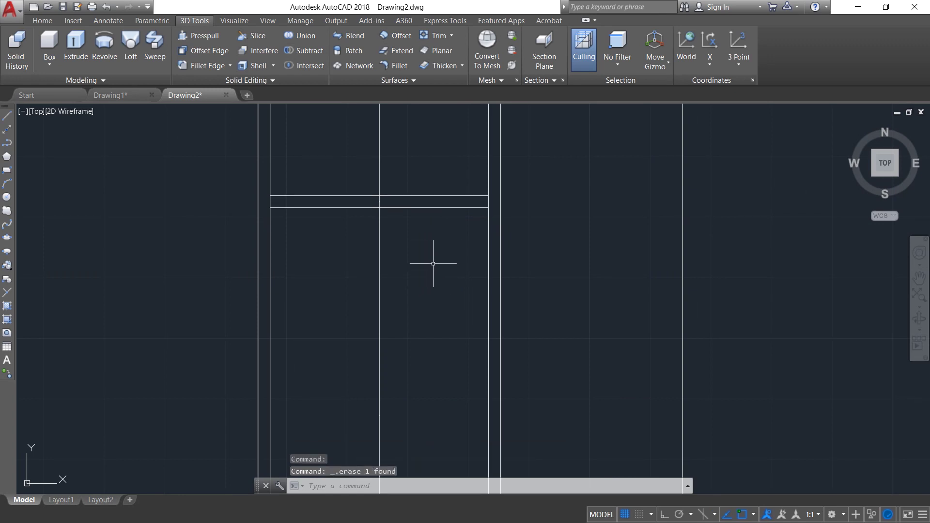
# Step: Copy the pair of divider lines from the center line's upper division point to its lower division point
pyautogui.moveTo(433, 264)
pyautogui.mouseDown()
pyautogui.moveTo(416, 191)
pyautogui.moveTo(416, 119)
pyautogui.mouseUp()
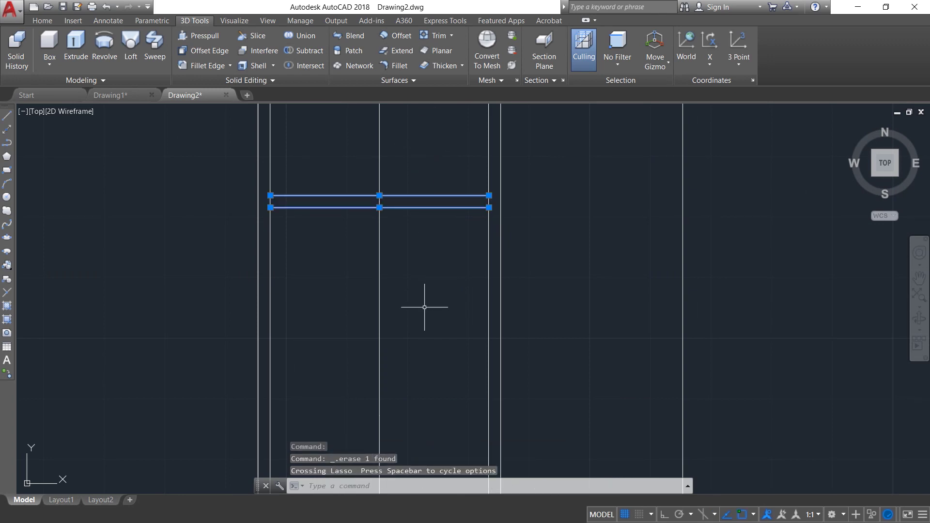
pyautogui.write('co')
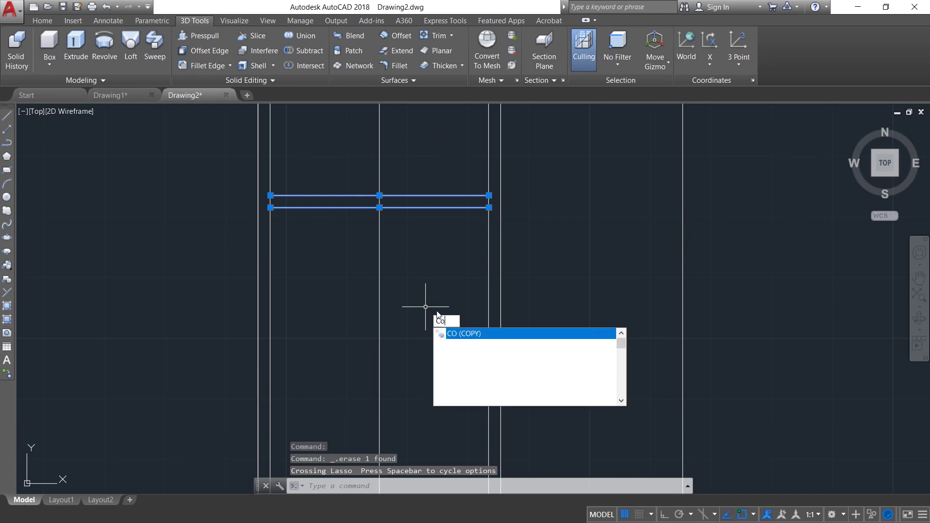
pyautogui.click(473, 333)
pyautogui.scroll(4, 378, 213)
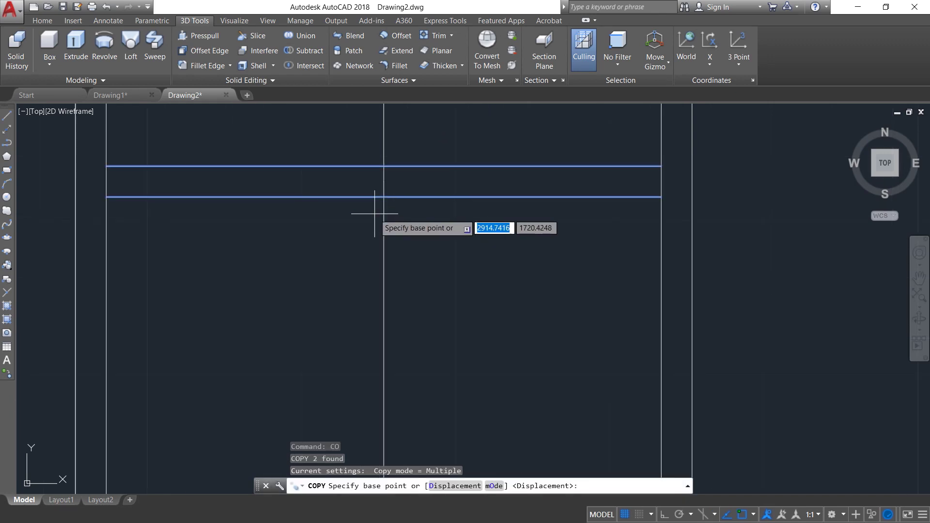
pyautogui.click(385, 181)
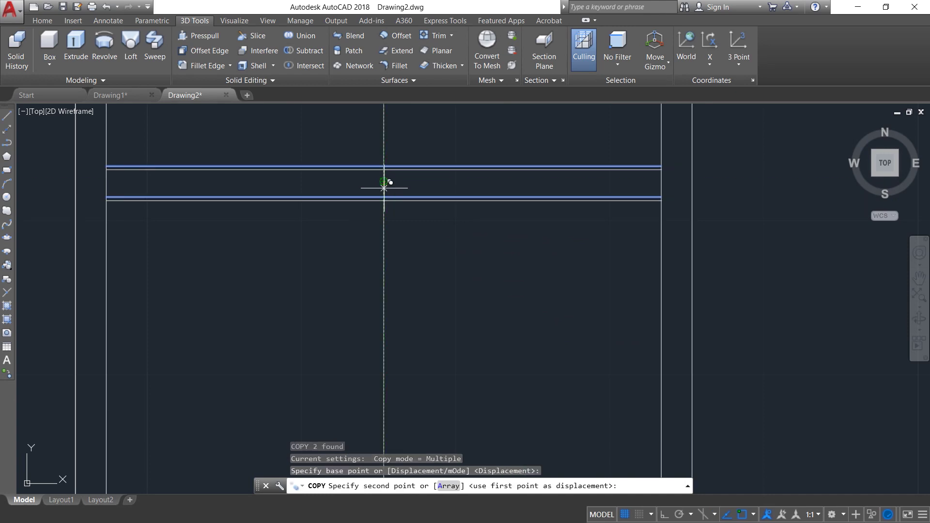
pyautogui.scroll(-3, 414, 373)
pyautogui.moveTo(422, 399); pyautogui.dragTo(451, 330, button='middle')
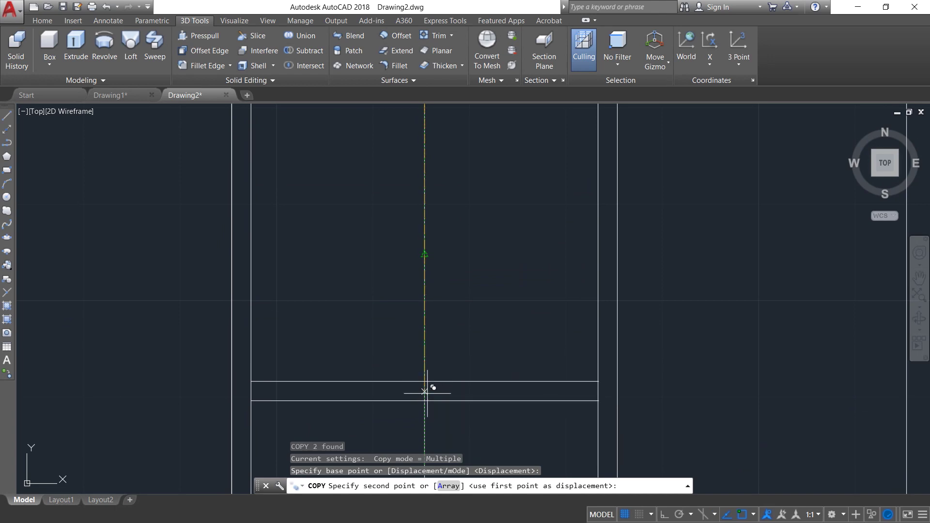
pyautogui.scroll(-3, 425, 388)
pyautogui.moveTo(426, 390); pyautogui.dragTo(434, 288, button='middle')
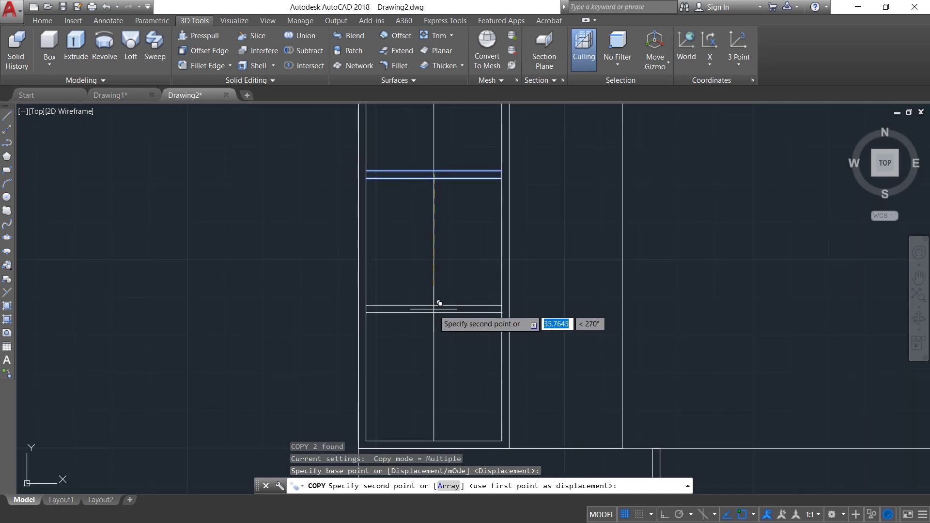
pyautogui.click(434, 307)
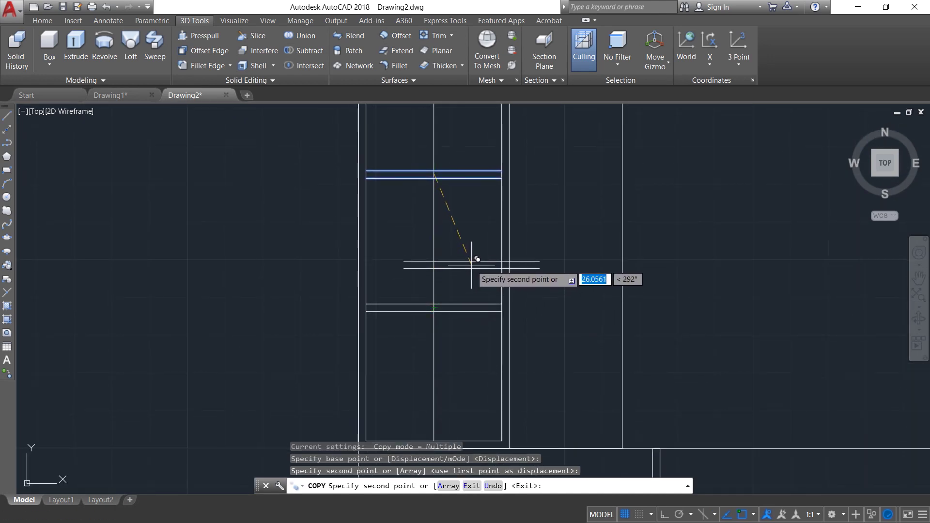
pyautogui.press('Escape')
# Step: Delete the vertical center line and trim the inner frame's side edges between the lines of each divider pair
pyautogui.moveTo(473, 223)
pyautogui.mouseDown()
pyautogui.moveTo(469, 210)
pyautogui.moveTo(412, 216)
pyautogui.moveTo(470, 271)
pyautogui.mouseUp()
pyautogui.press('Delete')
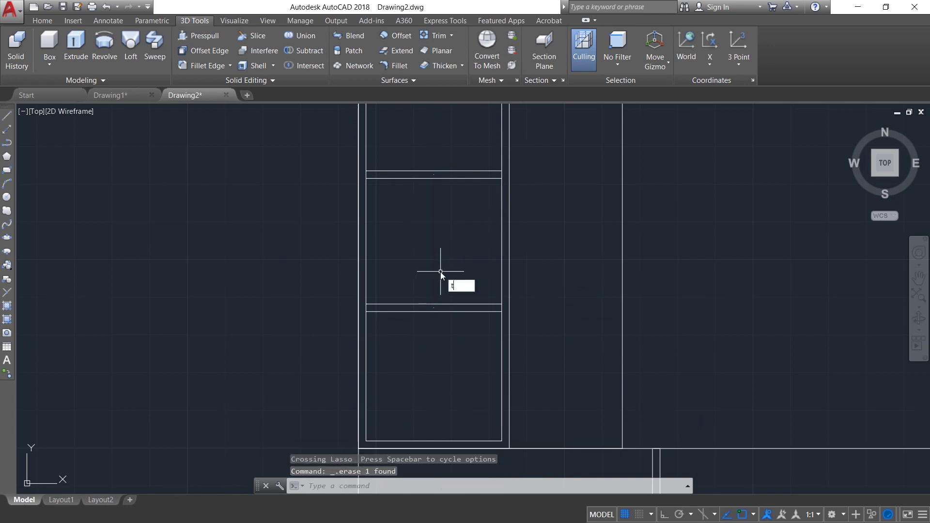
pyautogui.press('Return')
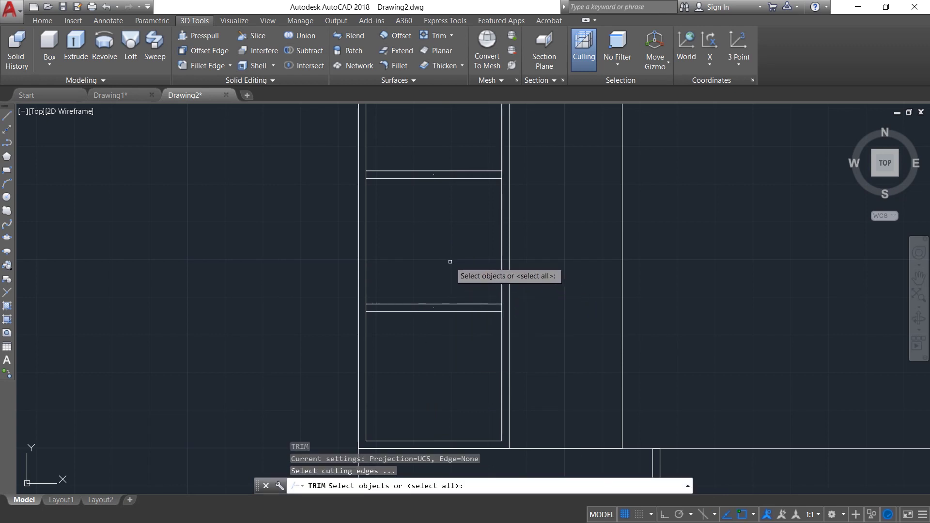
pyautogui.press('Return')
pyautogui.scroll(4, 387, 187)
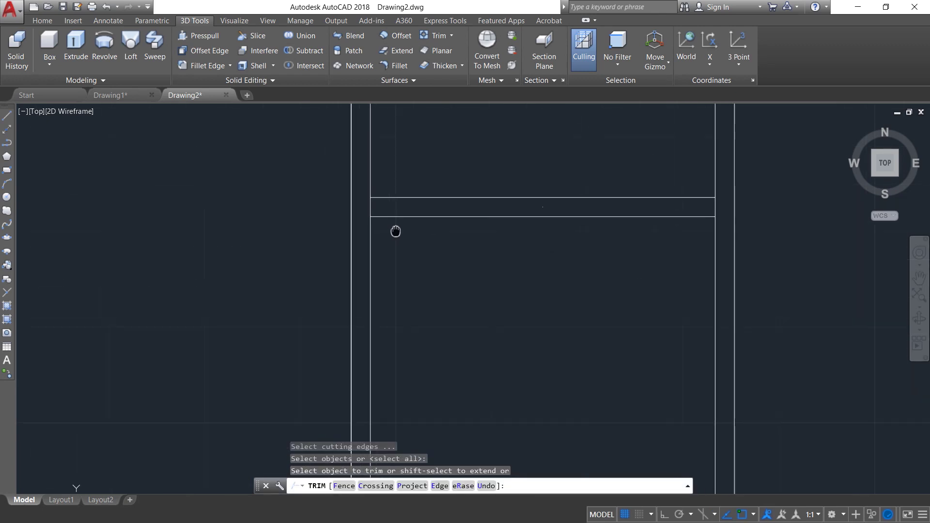
pyautogui.click(378, 212)
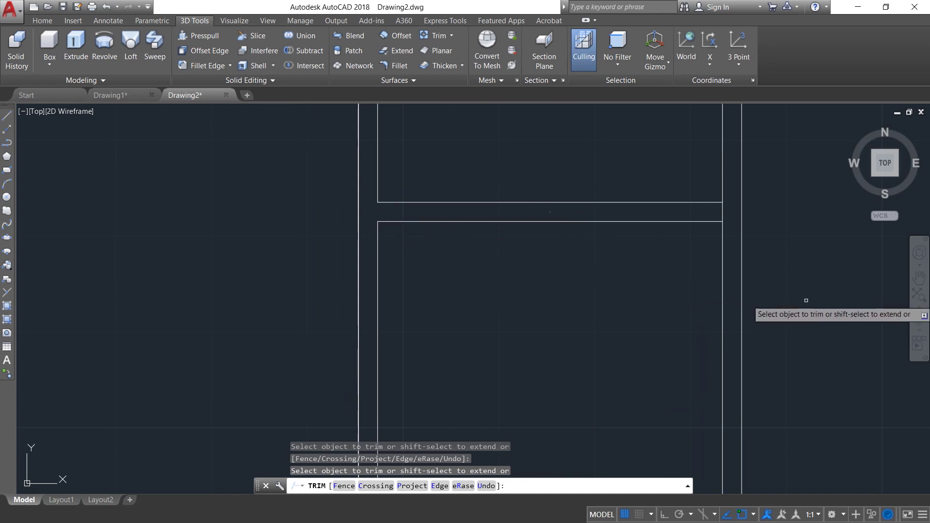
pyautogui.scroll(-2, 652, 344)
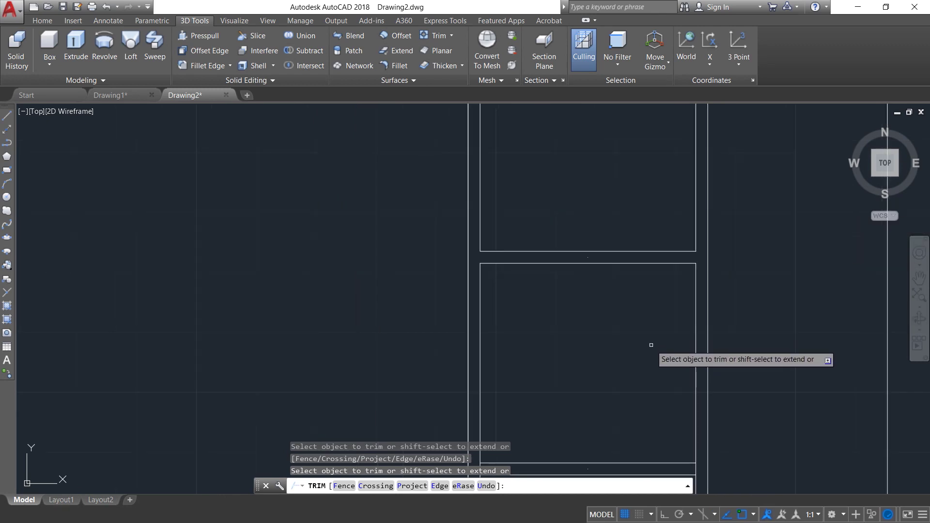
pyautogui.scroll(4, 660, 353)
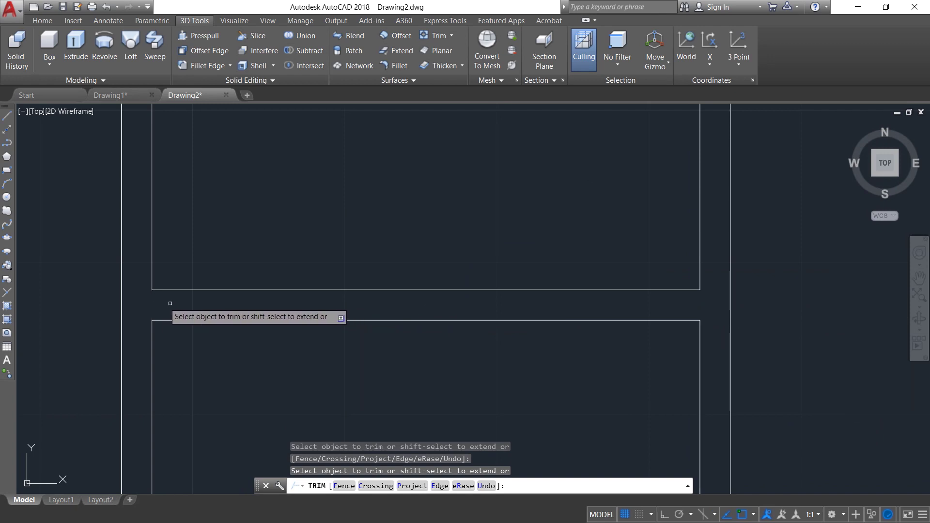
pyautogui.press('Escape')
# Step: Join the edge segments of the panel's three compartments into closed polylines
pyautogui.scroll(-4, 418, 369)
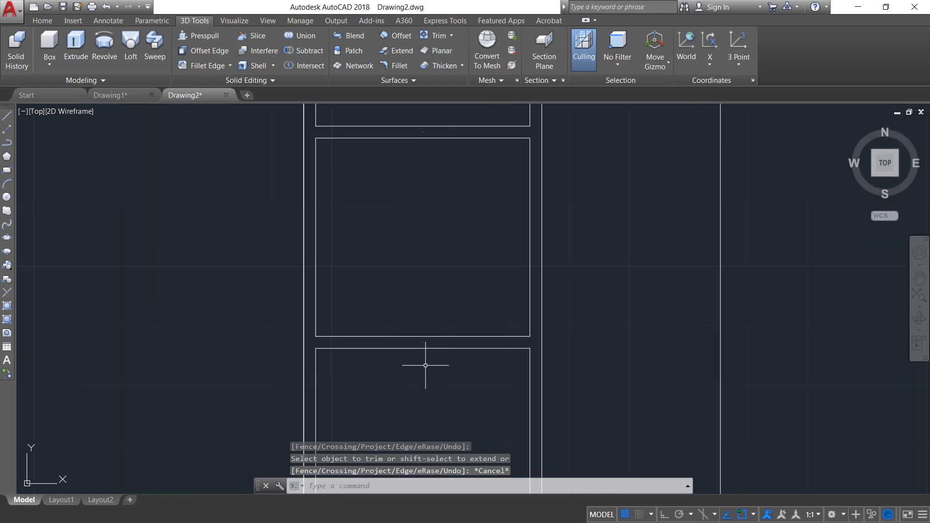
pyautogui.moveTo(425, 365); pyautogui.dragTo(455, 278, button='middle')
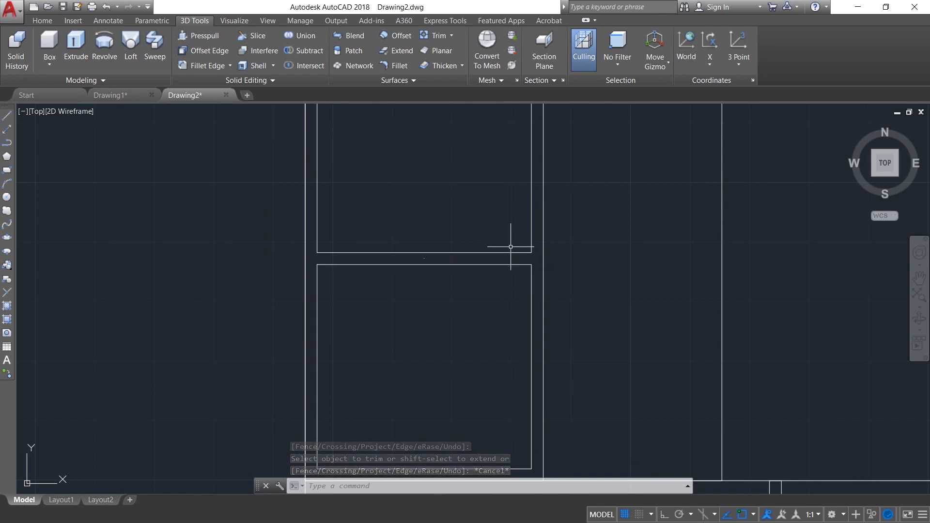
pyautogui.scroll(-2, 466, 327)
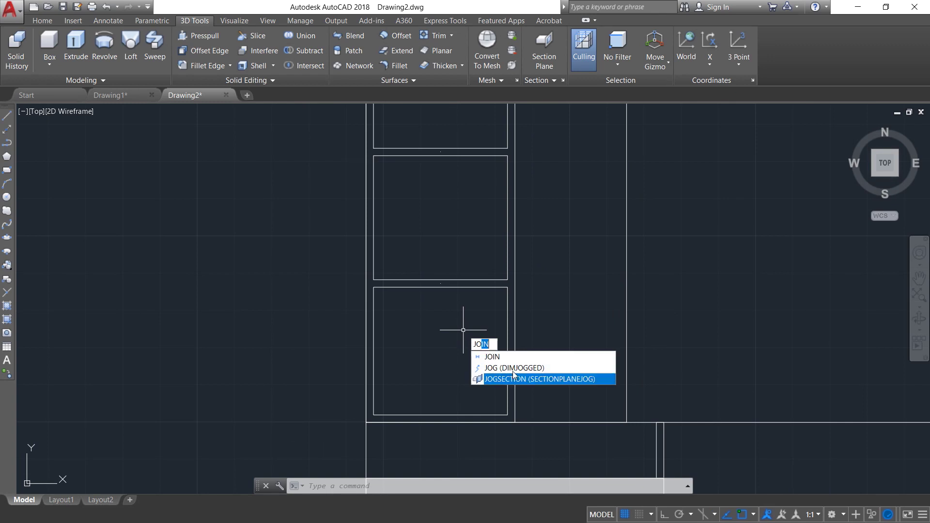
pyautogui.press('Return')
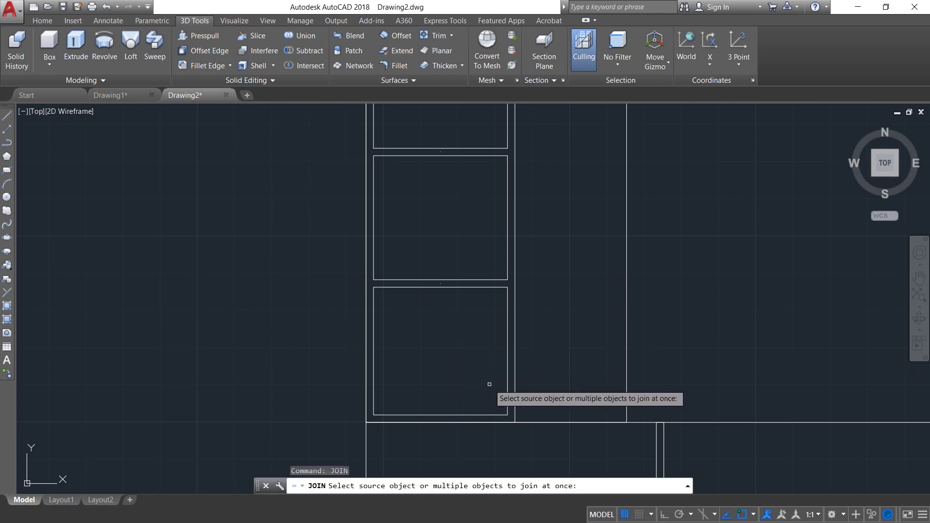
pyautogui.click(507, 357)
pyautogui.click(480, 288)
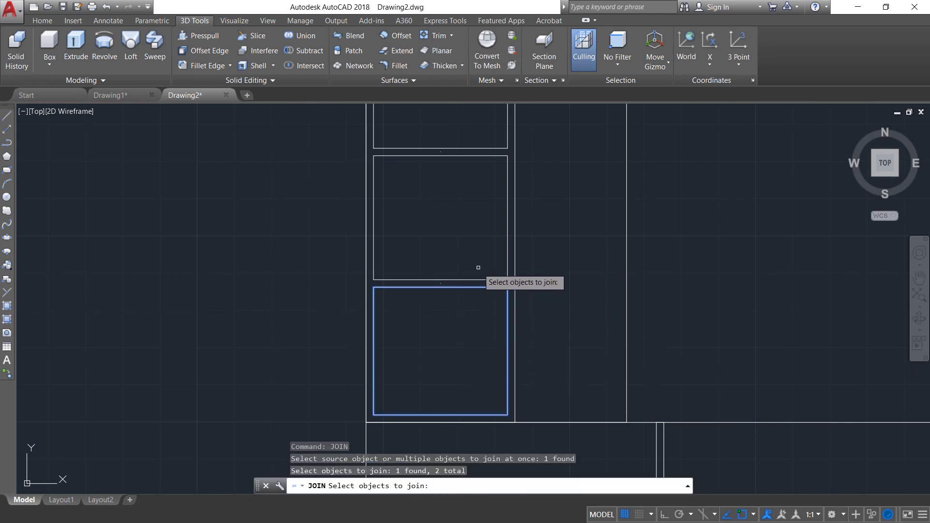
pyautogui.click(478, 279)
pyautogui.click(507, 264)
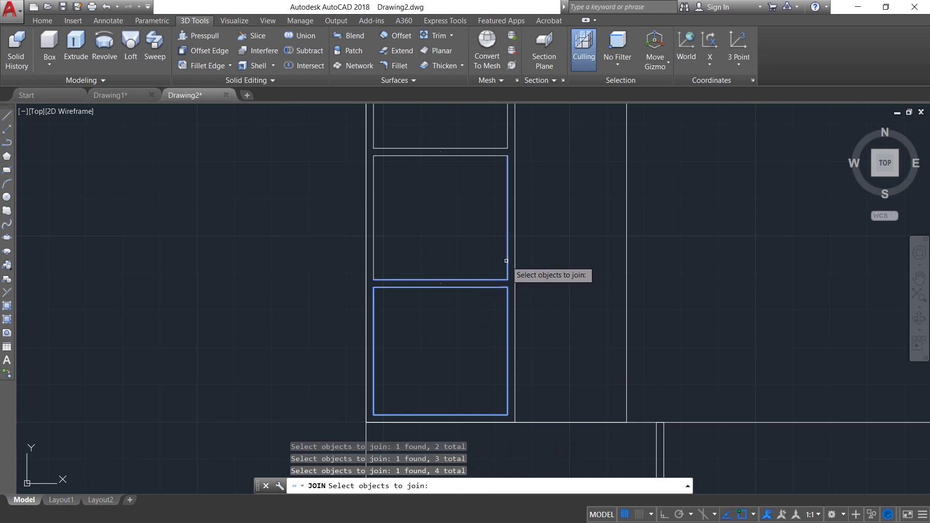
pyautogui.click(373, 252)
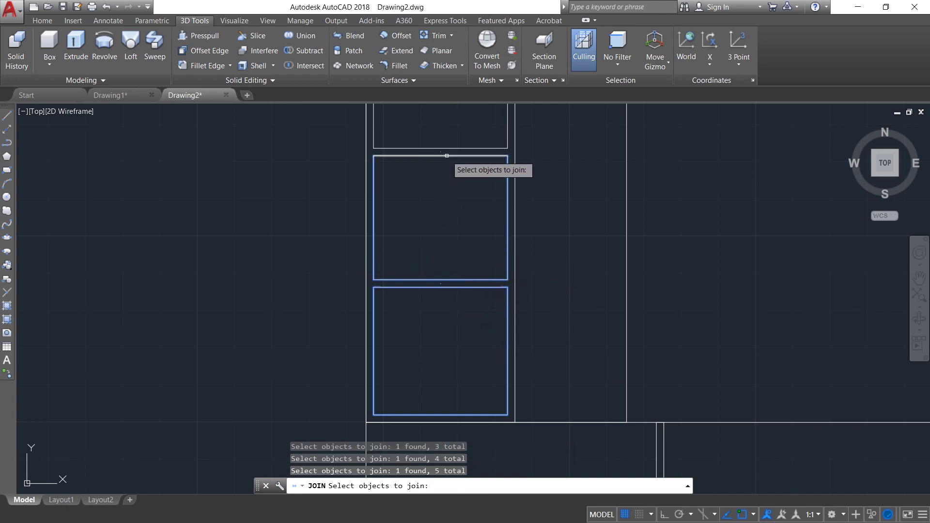
pyautogui.click(446, 156)
pyautogui.moveTo(464, 206); pyautogui.dragTo(453, 315, button='middle')
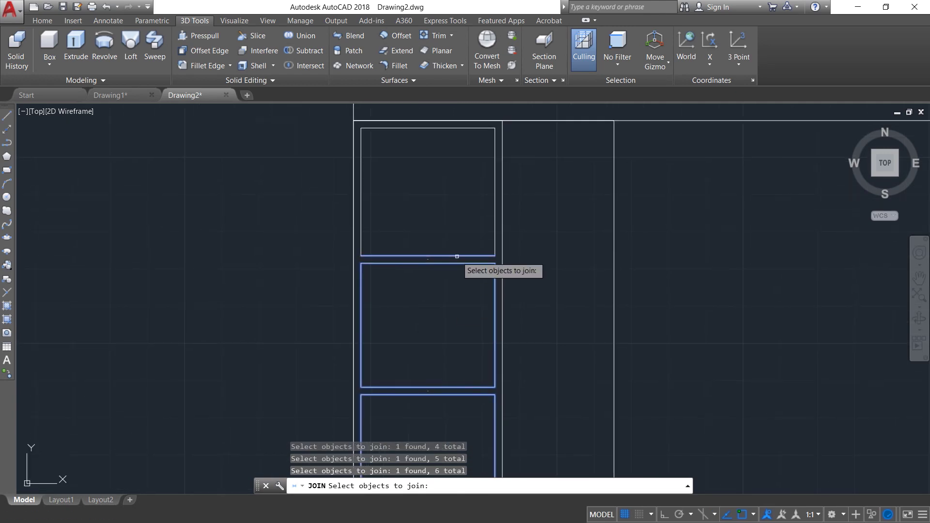
pyautogui.click(494, 232)
pyautogui.scroll(-2, 431, 298)
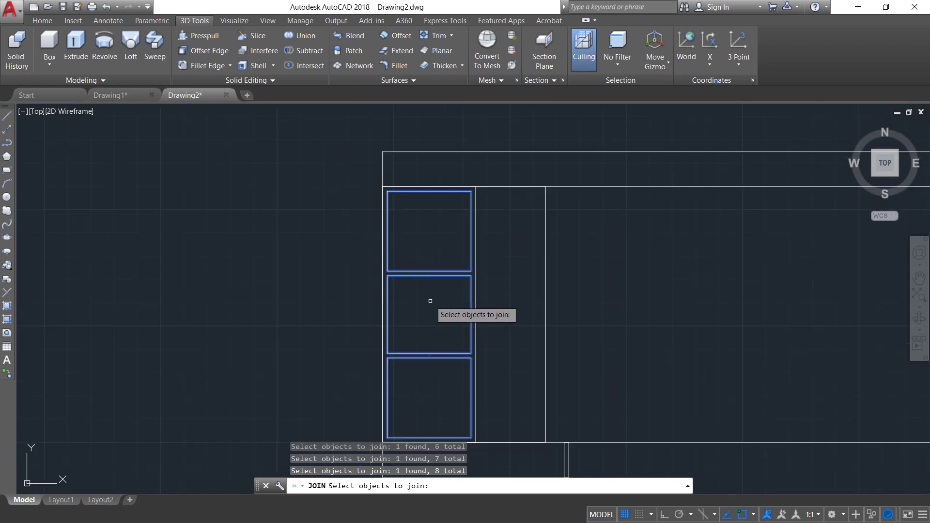
pyautogui.moveTo(430, 316); pyautogui.dragTo(431, 296, button='middle')
pyautogui.press('Return')
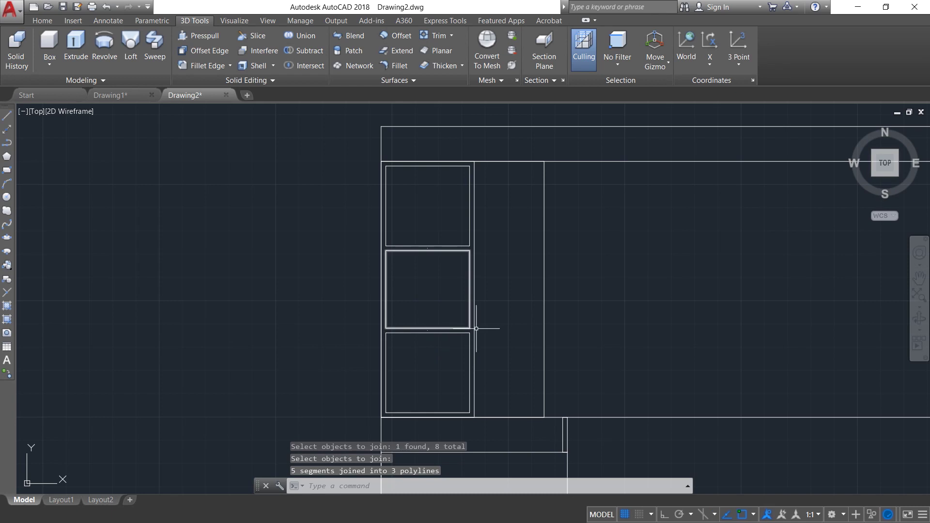
pyautogui.press('Escape')
# Step: Trim away the short horizontal edge between the two sides of the narrow vertical strip above the lower-left panel
pyautogui.scroll(-2, 615, 334)
pyautogui.moveTo(613, 399); pyautogui.dragTo(563, 290, button='middle')
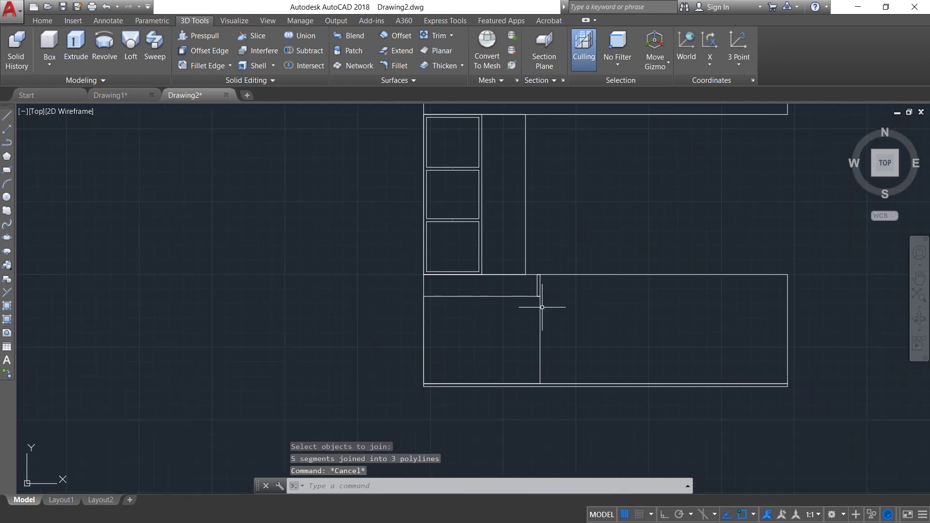
pyautogui.scroll(4, 543, 305)
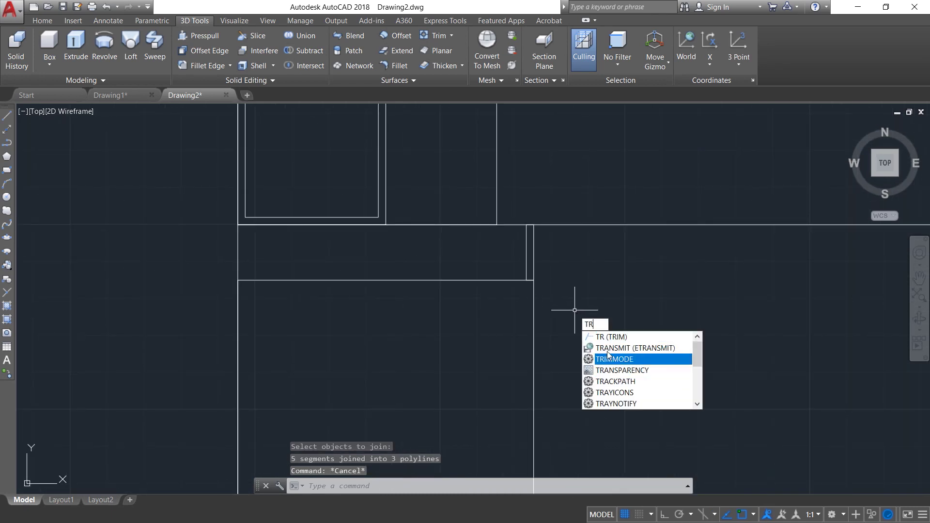
pyautogui.press('Return')
pyautogui.scroll(2, 540, 292)
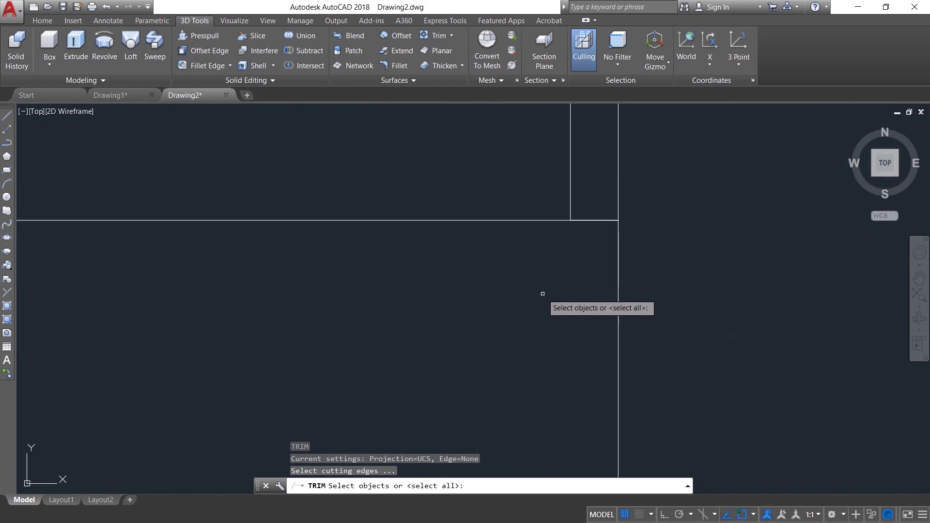
pyautogui.press('Return')
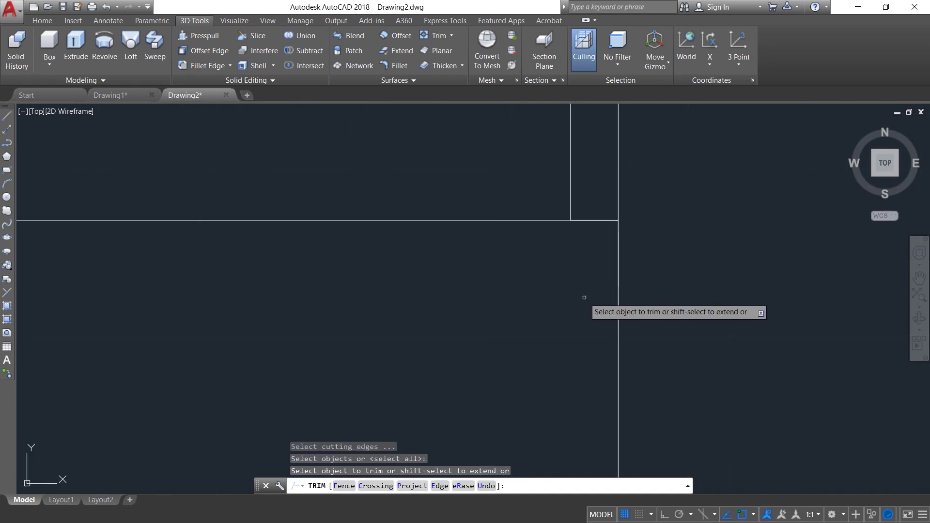
pyautogui.click(590, 220)
pyautogui.scroll(-4, 567, 266)
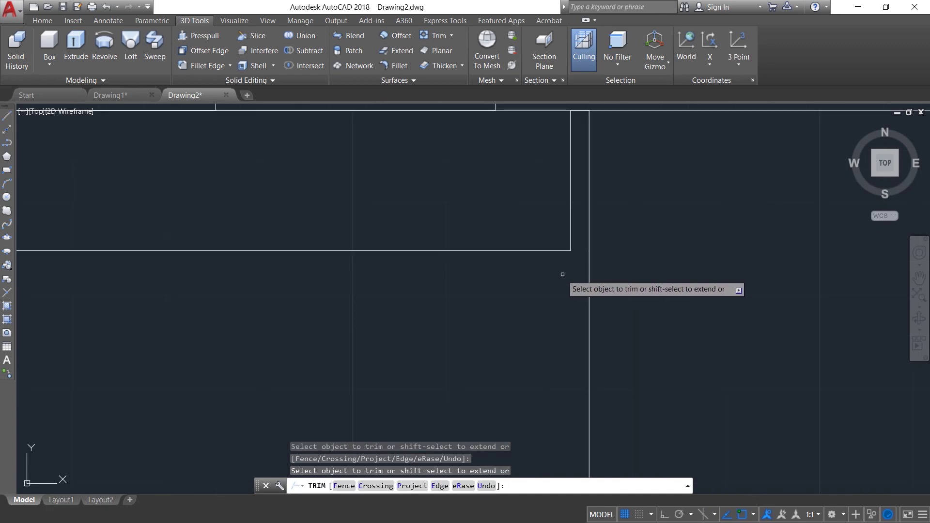
pyautogui.press('Escape')
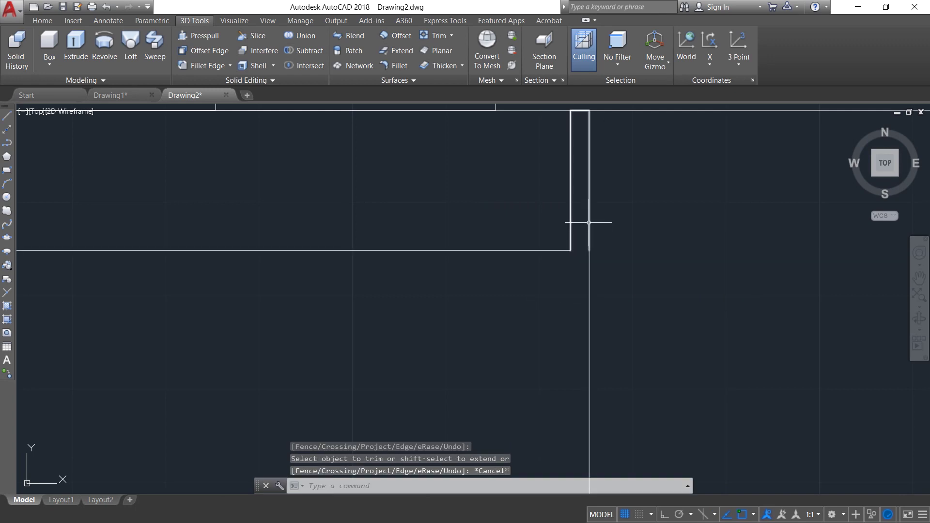
# Step: Join the lower-left panel's outline and the narrow strip's edges into a single polyline
pyautogui.write('jo')
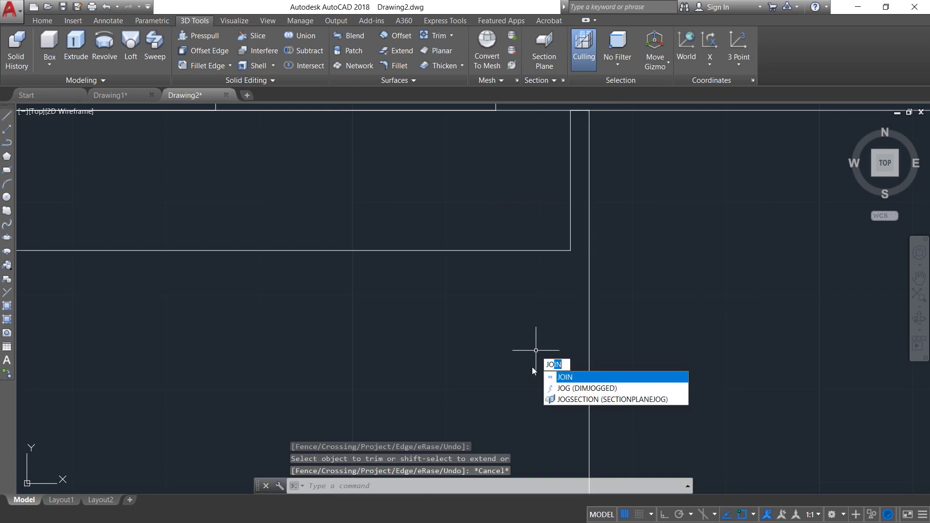
pyautogui.press('Return')
pyautogui.click(592, 321)
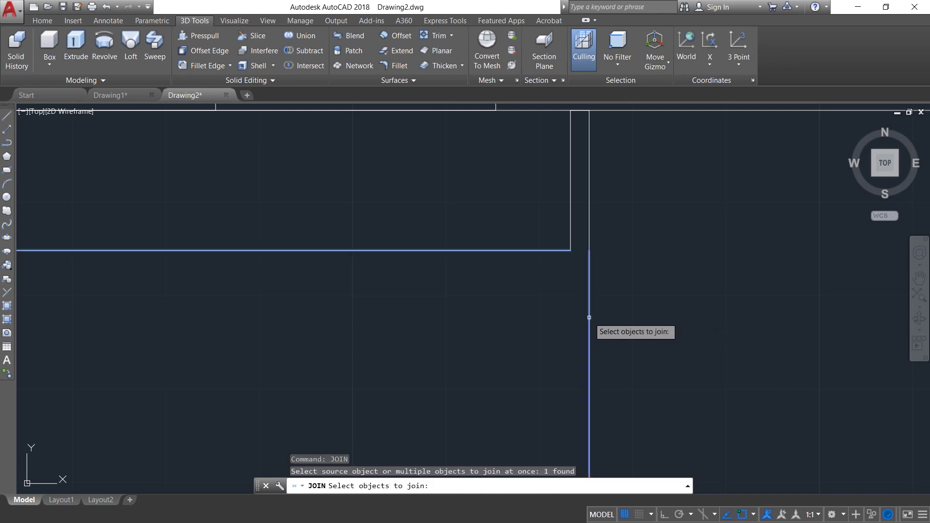
pyautogui.click(585, 245)
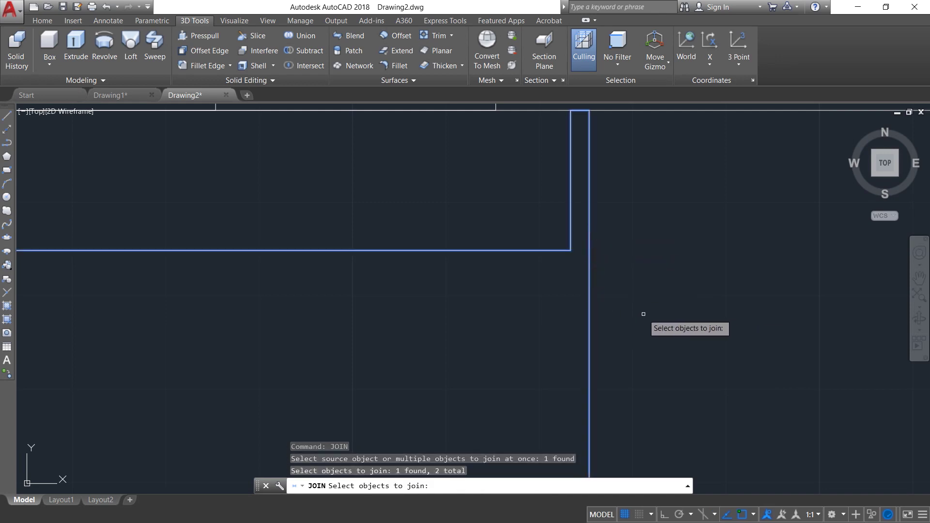
pyautogui.press('Return')
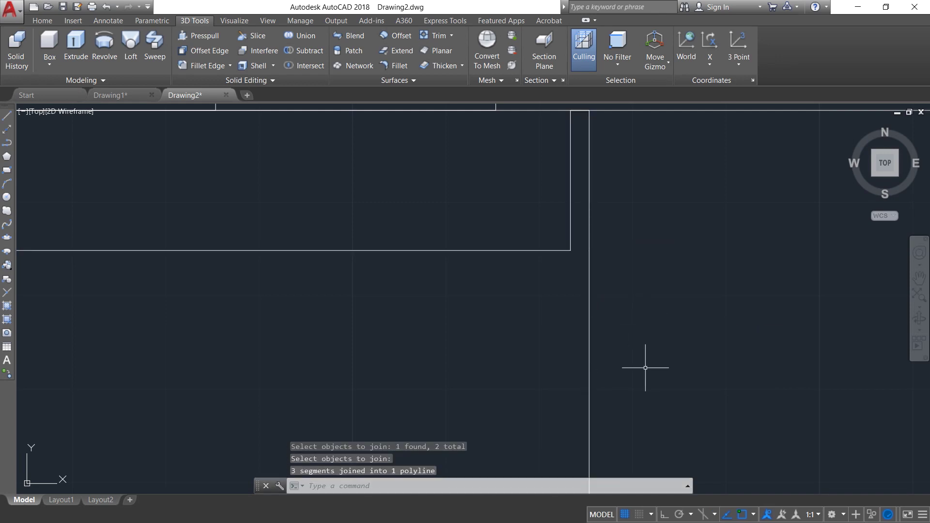
# Step: Offset the joined polyline inward by 2 to form the inner frame of the lower-left panel
pyautogui.write('off')
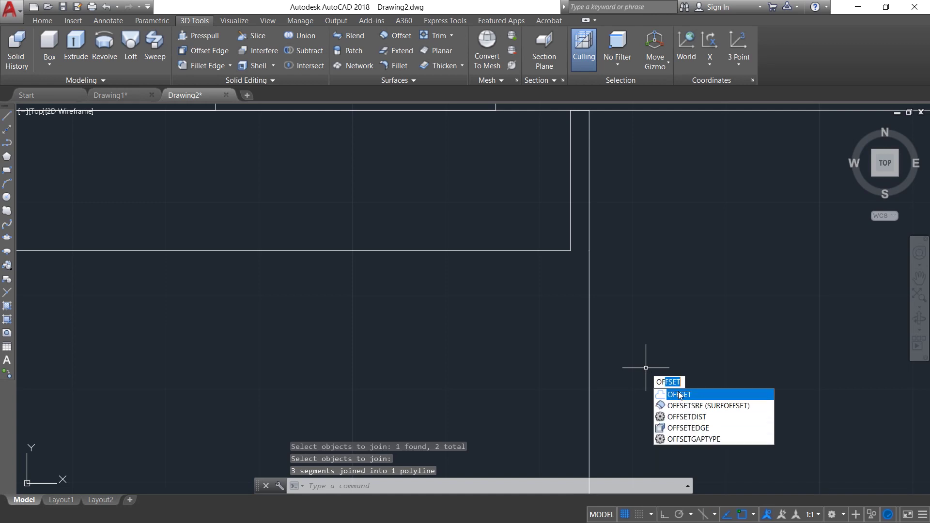
pyautogui.press('Return')
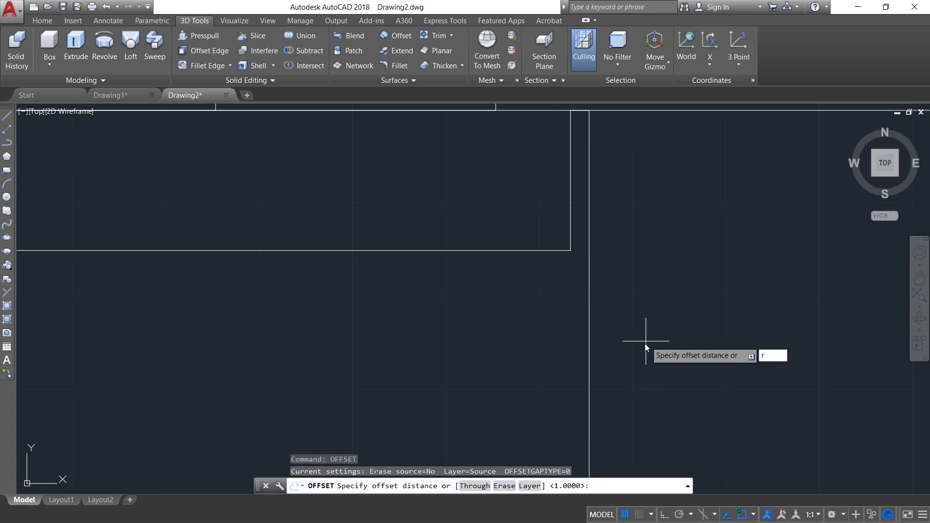
pyautogui.press('Return')
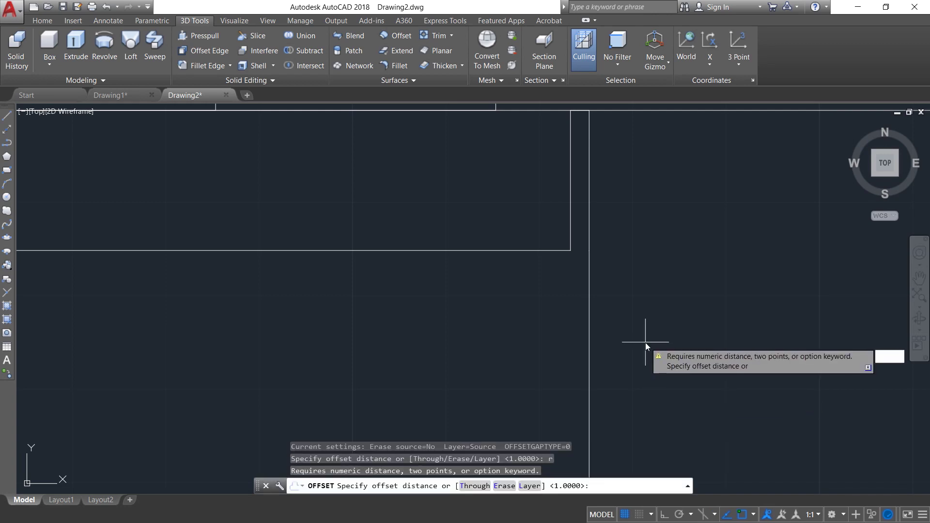
pyautogui.write('2')
pyautogui.press('Return')
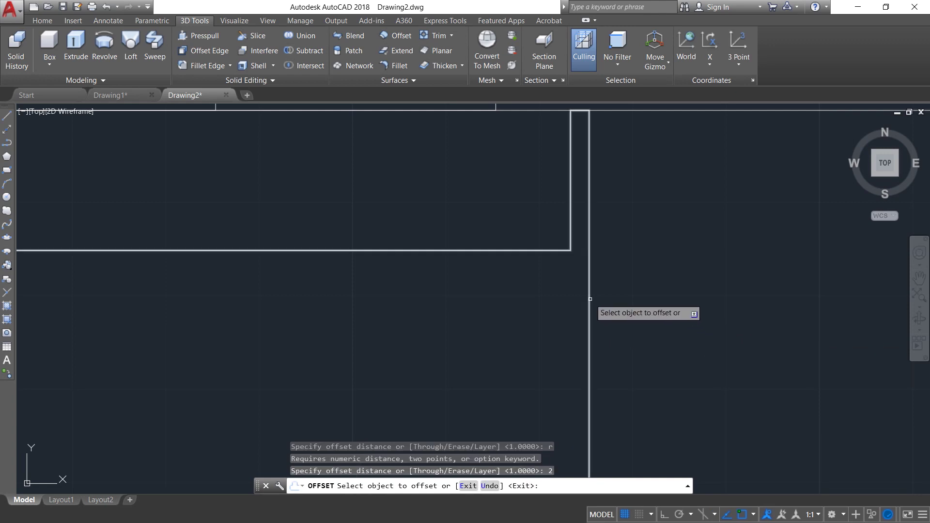
pyautogui.click(590, 305)
pyautogui.click(439, 360)
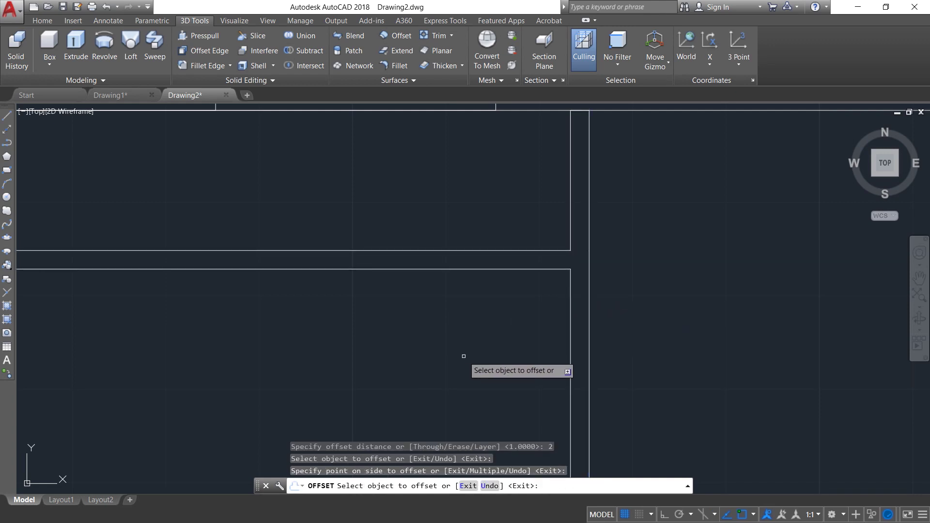
pyautogui.press('Escape')
# Step: Mirror the three-compartment panel, its adjoining upright rectangle and the lower-left framed panel across the layout's vertical midline, keeping the originals
pyautogui.scroll(-2, 462, 357)
pyautogui.scroll(-2, 596, 324)
pyautogui.scroll(-2, 598, 209)
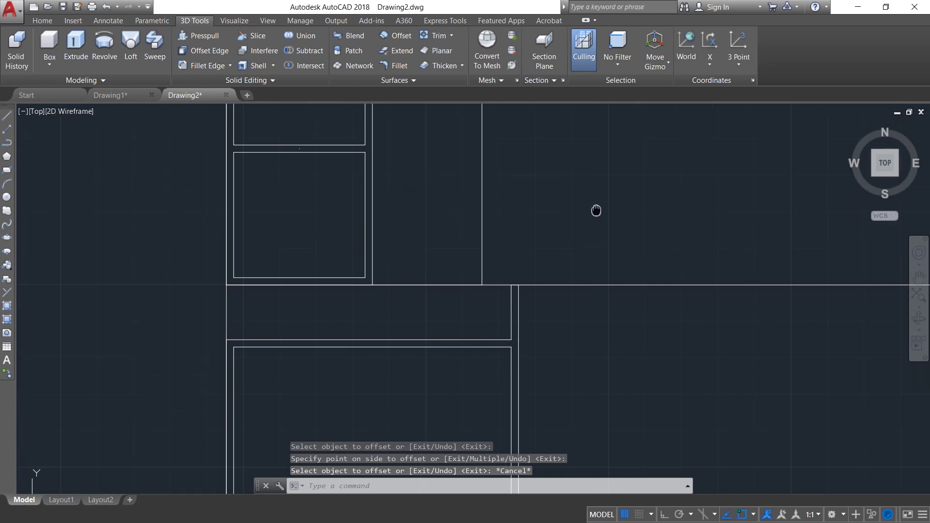
pyautogui.scroll(-2, 630, 248)
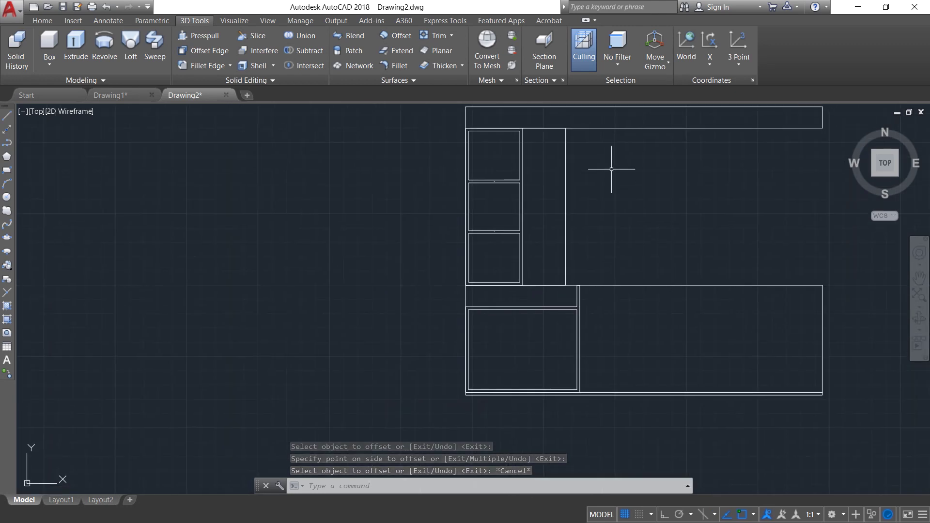
pyautogui.moveTo(608, 156)
pyautogui.mouseDown()
pyautogui.moveTo(561, 154)
pyautogui.moveTo(482, 180)
pyautogui.moveTo(490, 284)
pyautogui.moveTo(581, 248)
pyautogui.moveTo(589, 311)
pyautogui.moveTo(571, 291)
pyautogui.moveTo(581, 343)
pyautogui.moveTo(636, 330)
pyautogui.mouseUp()
pyautogui.write('m')
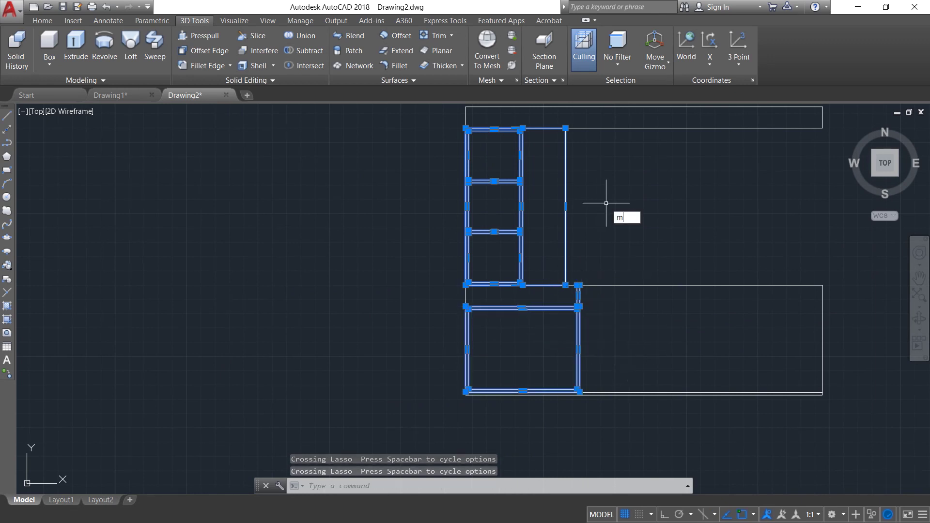
pyautogui.write('i')
pyautogui.press('Down')
pyautogui.press('Return')
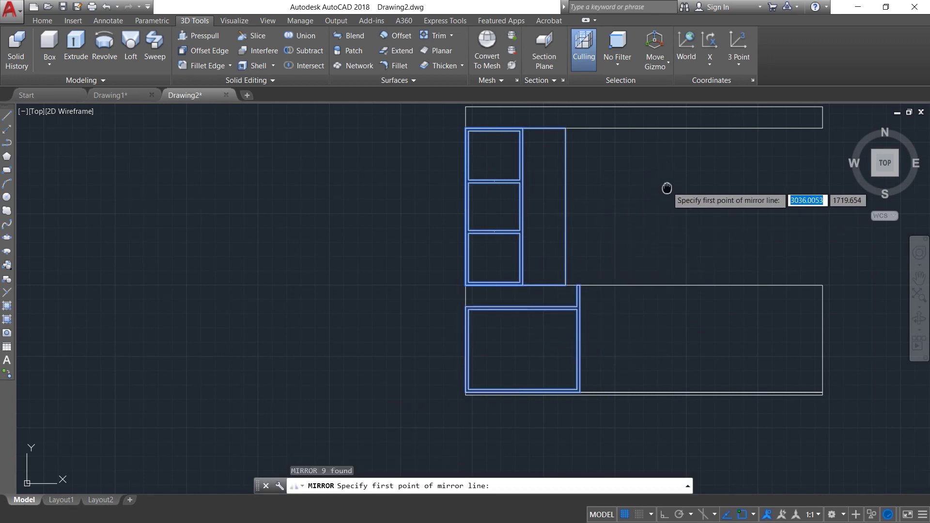
pyautogui.moveTo(666, 188); pyautogui.dragTo(598, 244, button='middle')
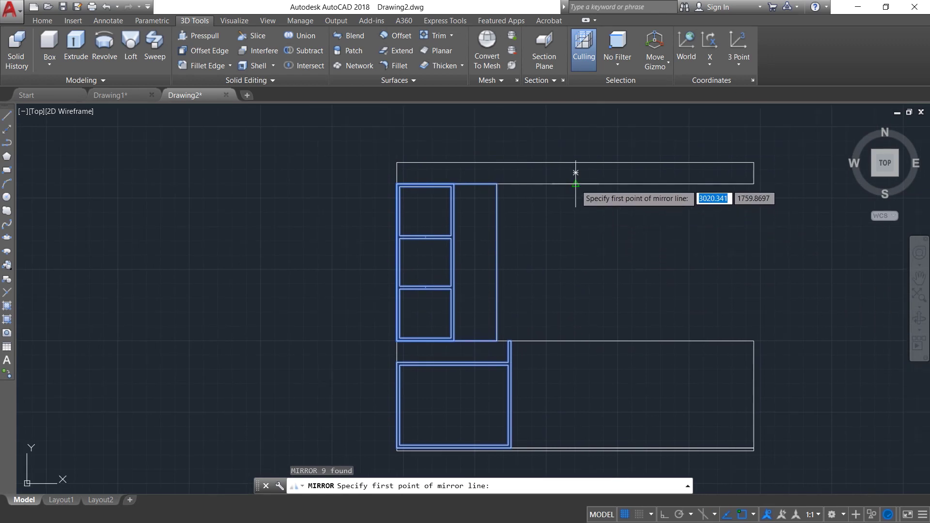
pyautogui.click(576, 184)
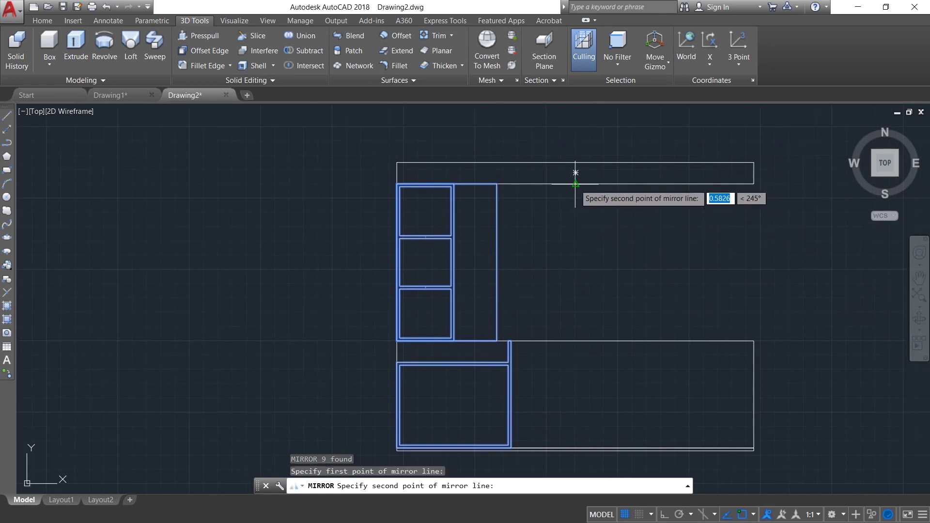
pyautogui.click(575, 260)
pyautogui.click(599, 303)
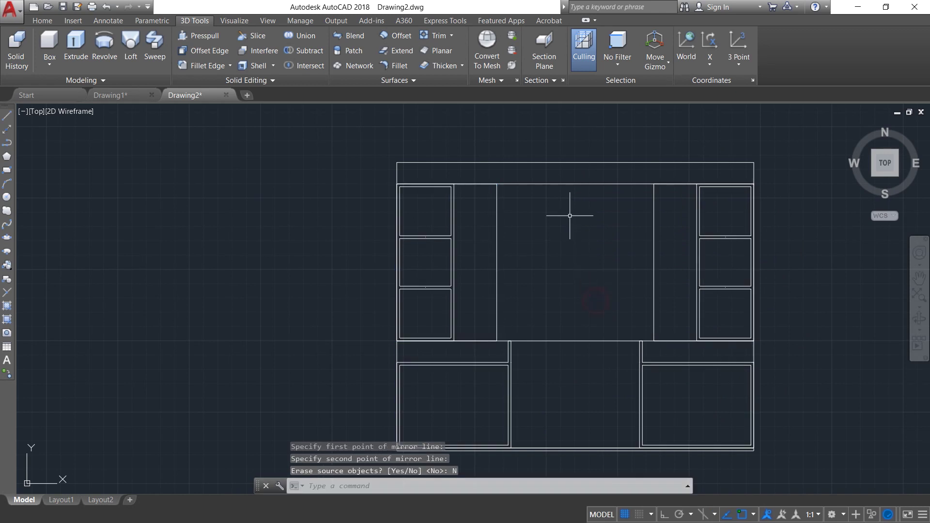
pyautogui.press('Escape')
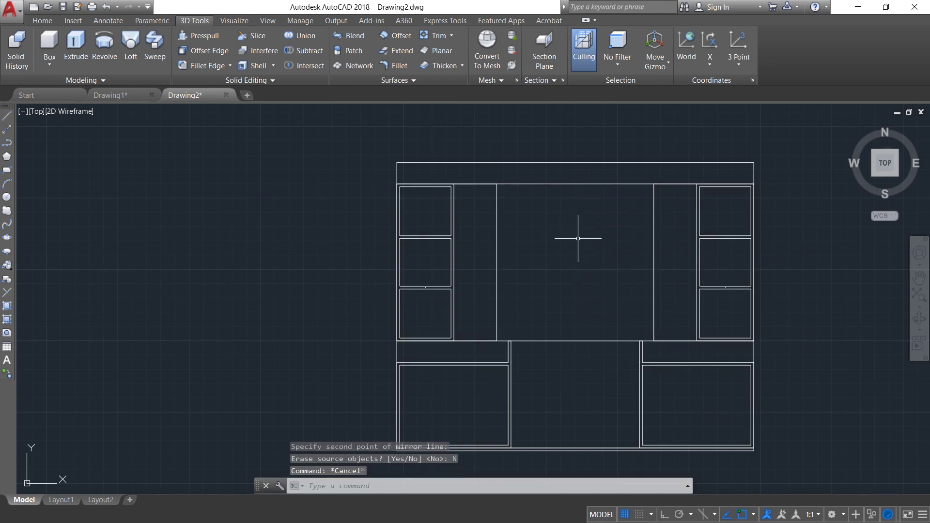
# Step: Draw a vertical center line between the two lower panels, from the midpoint of the section's upper edge to its lower edge
pyautogui.write('line')
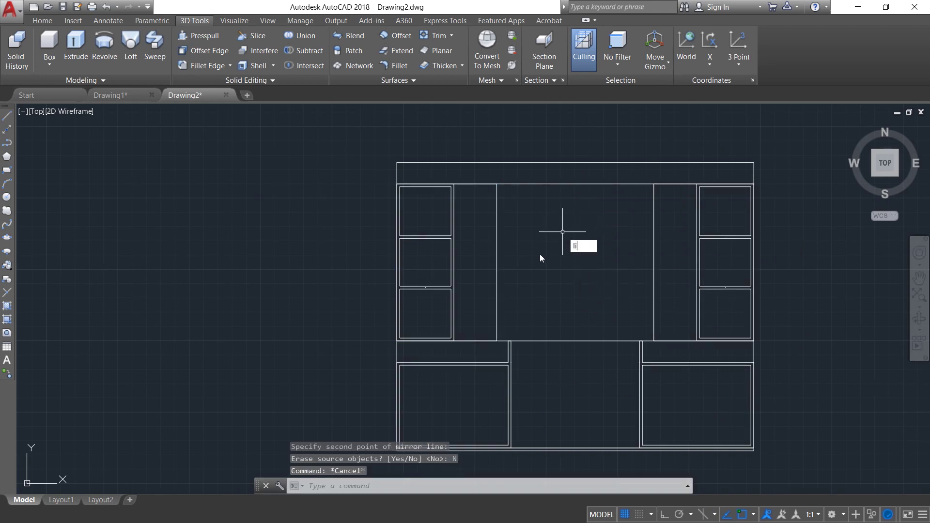
pyautogui.press('Return')
pyautogui.moveTo(557, 413); pyautogui.dragTo(553, 358, button='middle')
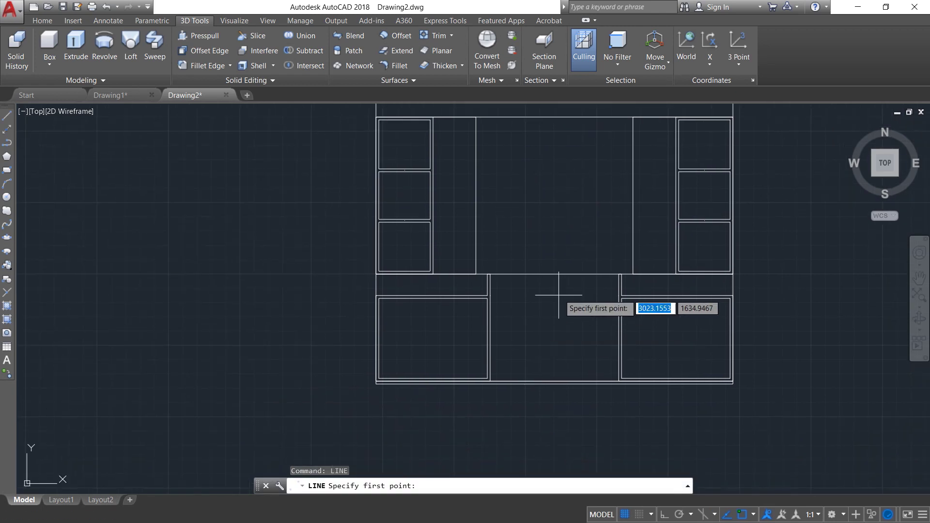
pyautogui.scroll(5, 552, 310)
pyautogui.click(529, 211)
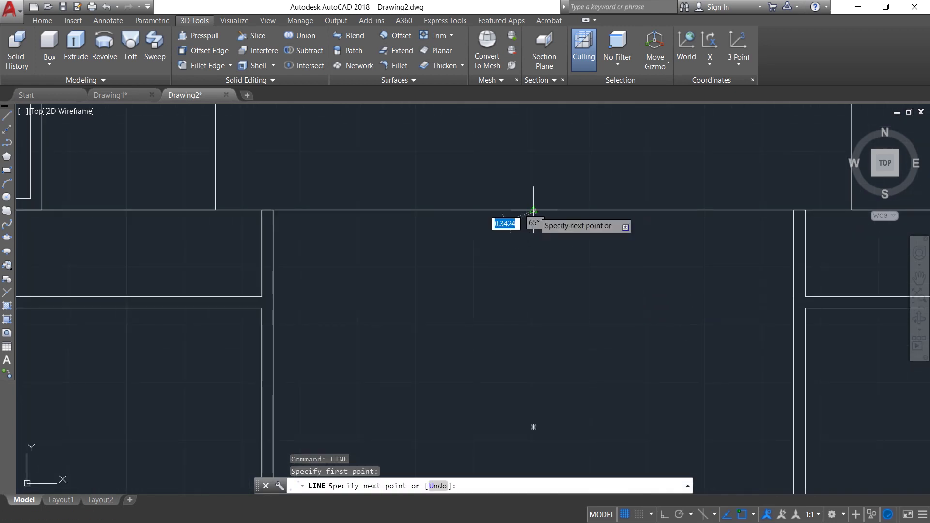
pyautogui.scroll(-3, 530, 421)
pyautogui.moveTo(533, 451); pyautogui.dragTo(546, 297, button='middle')
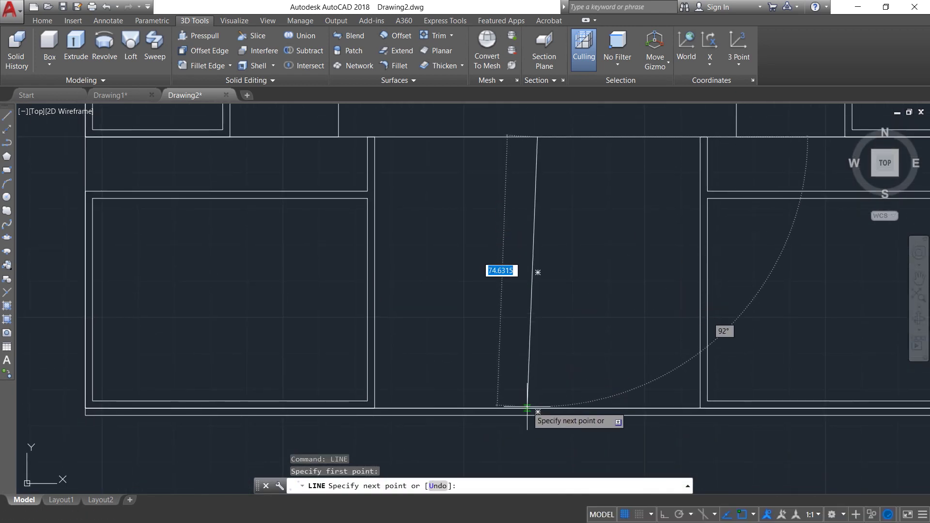
pyautogui.click(538, 411)
pyautogui.press('Escape')
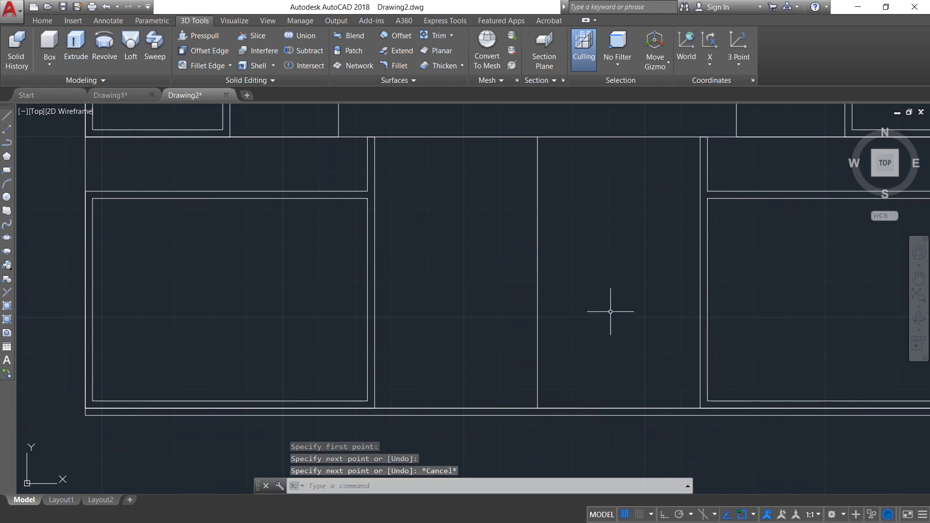
# Step: Draw a horizontal line from the vertical center line's midpoint to the inner edge of the lower-left panel
pyautogui.rightClick(609, 262)
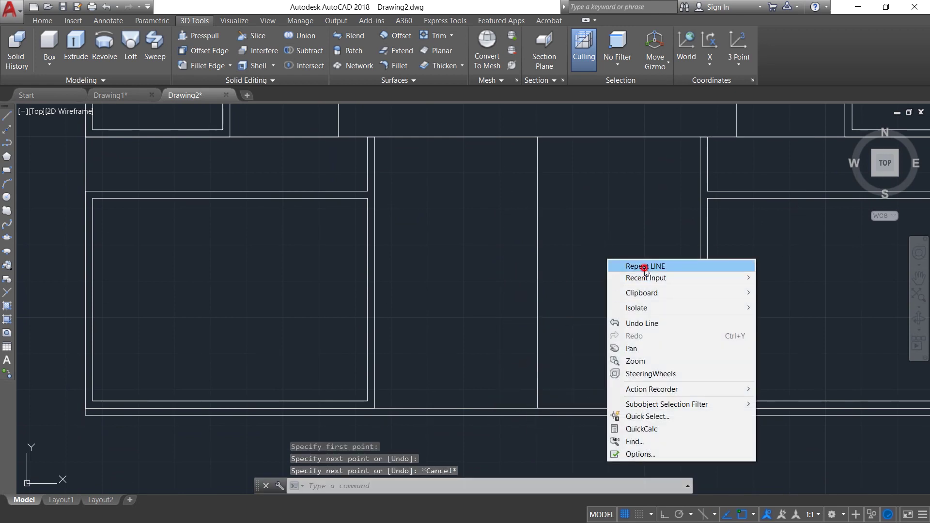
pyautogui.click(634, 265)
pyautogui.click(537, 272)
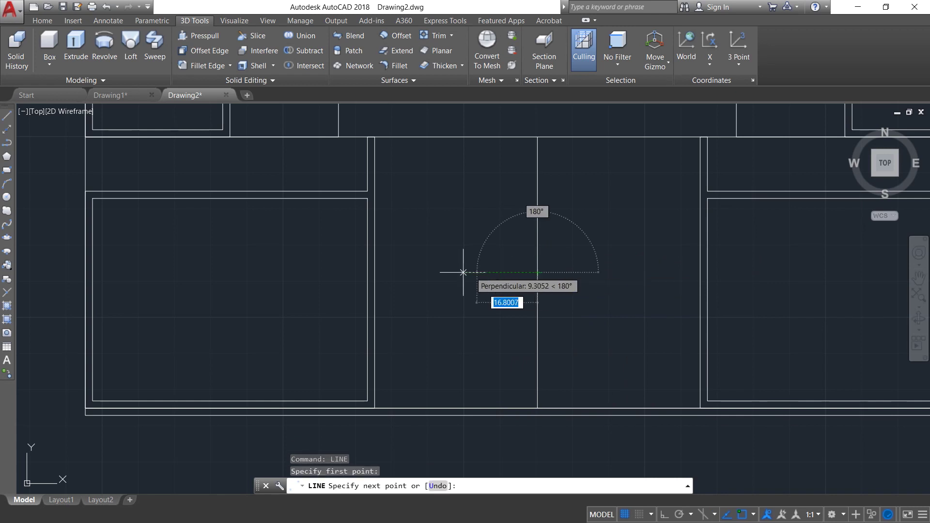
pyautogui.click(374, 272)
pyautogui.press('Escape')
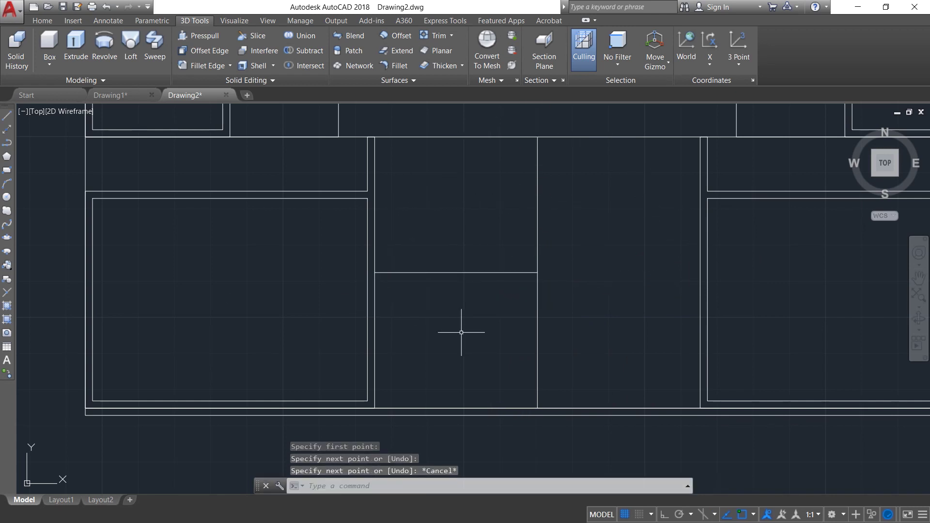
# Step: Extend the horizontal line across the center line to the inner edge of the lower-right panel
pyautogui.write('ext')
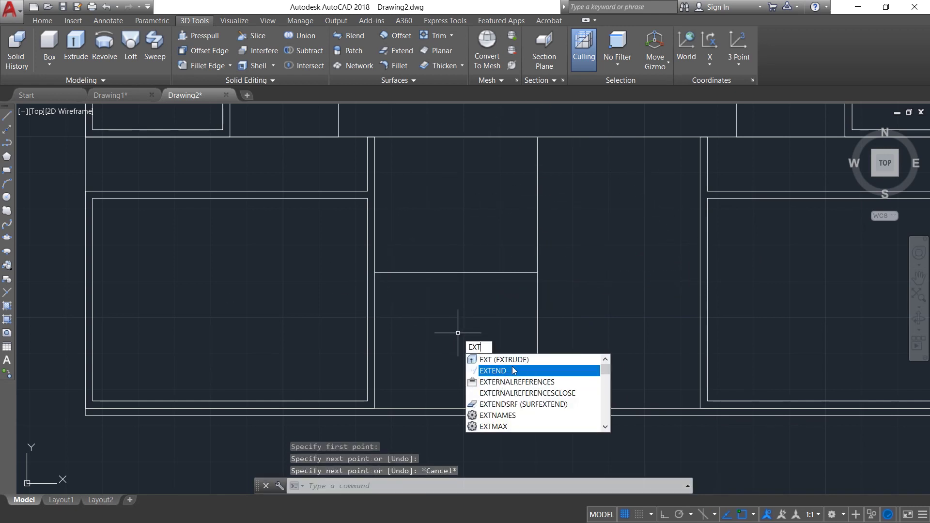
pyautogui.press('Return')
pyautogui.press('Return')
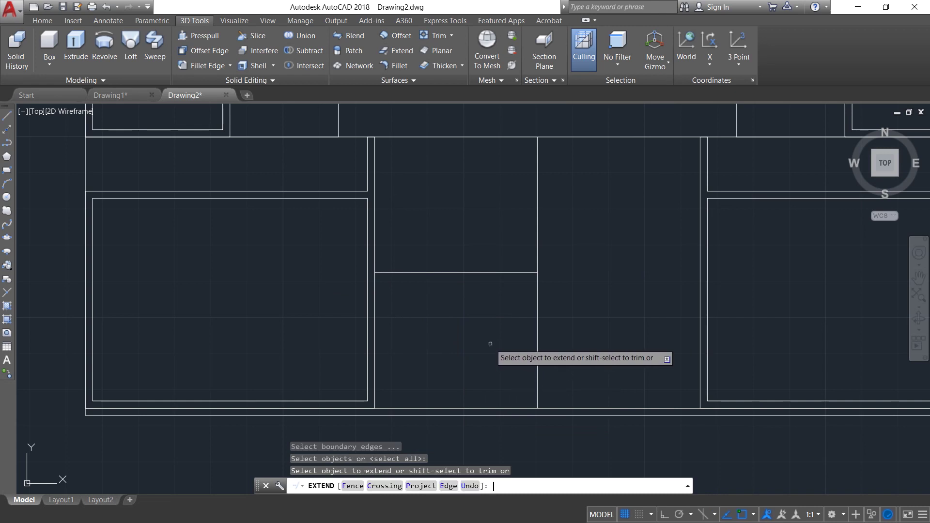
pyautogui.click(526, 273)
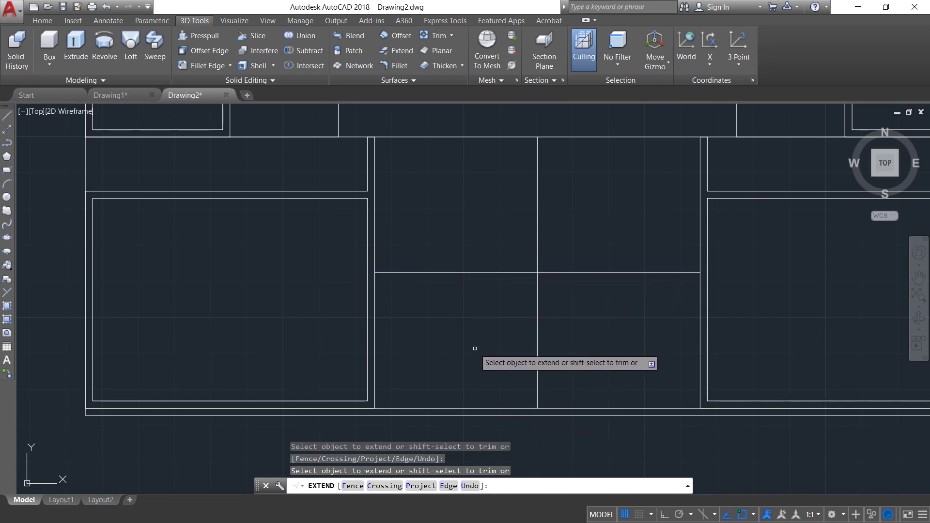
pyautogui.press('Escape')
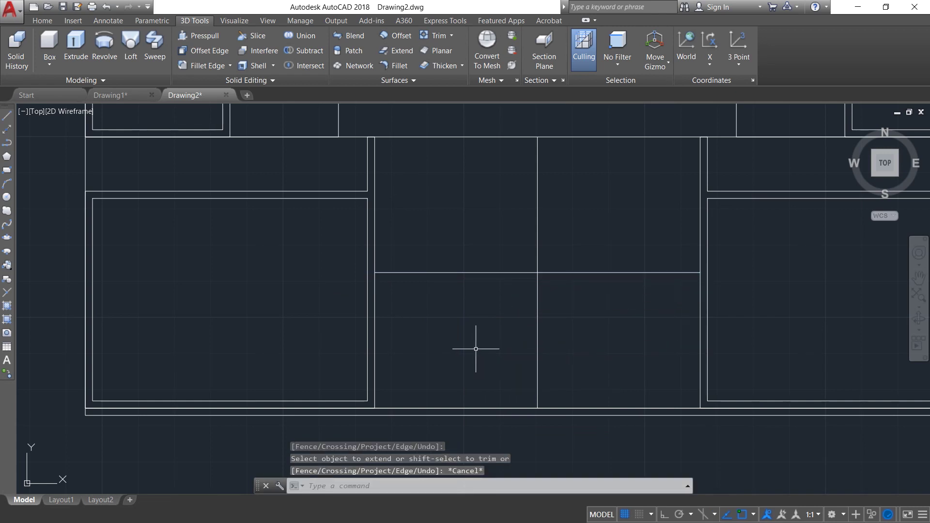
# Step: Offset the horizontal line across the lower middle section by 1 cm both upward and downward
pyautogui.write('off')
pyautogui.press('Down')
pyautogui.press('Up')
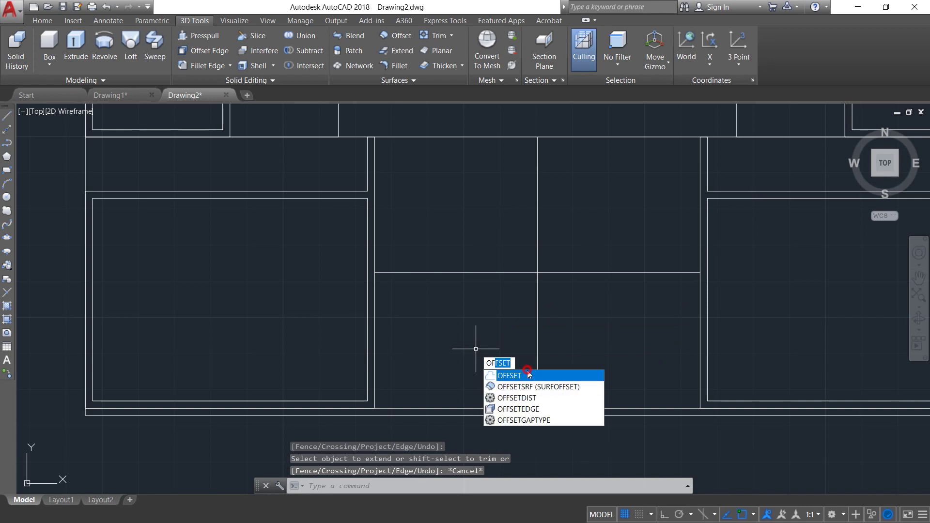
pyautogui.press('Return')
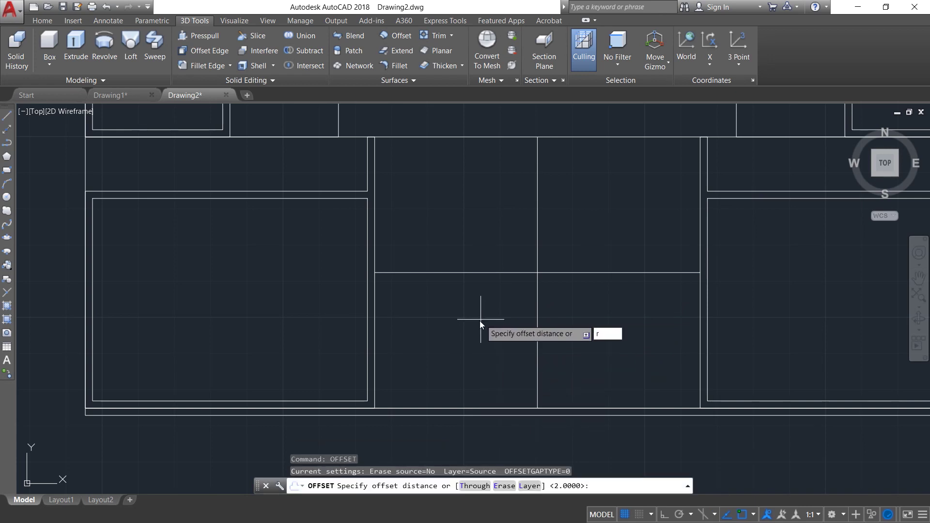
pyautogui.press('Return')
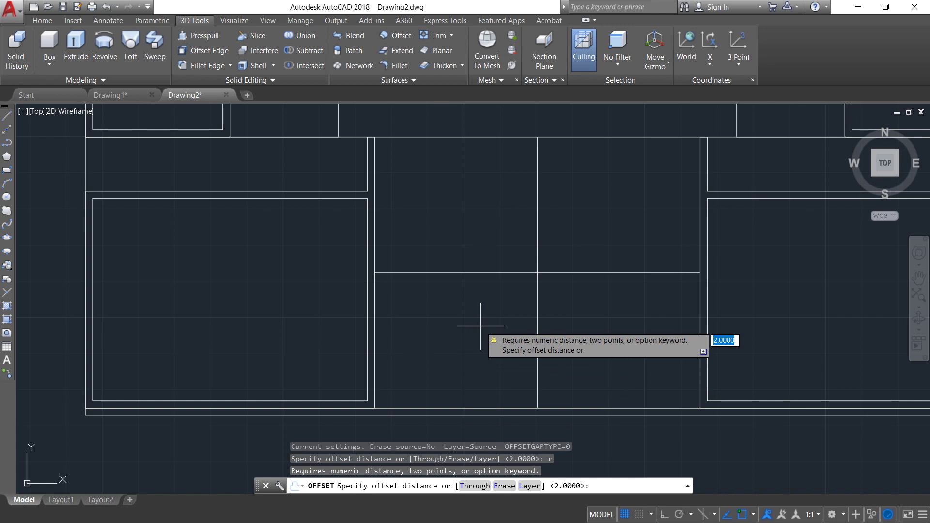
pyautogui.press('Return')
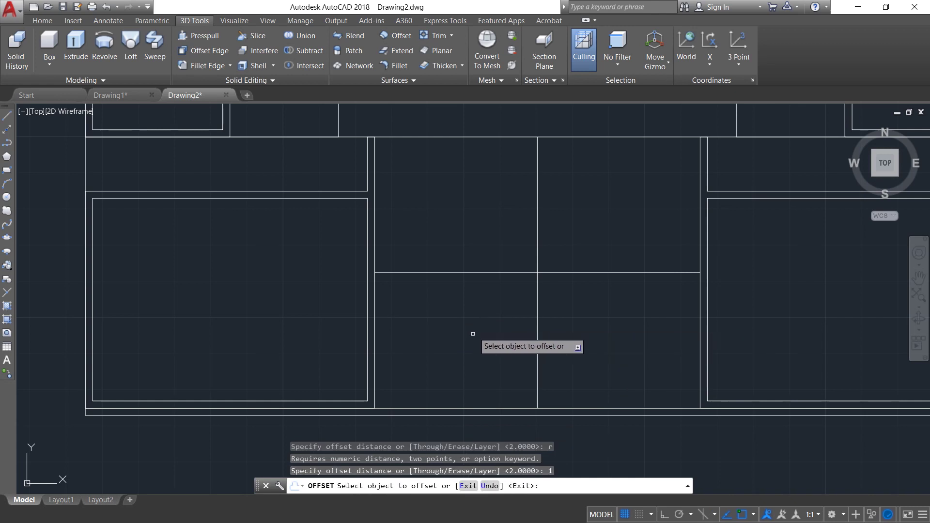
pyautogui.click(507, 272)
pyautogui.click(504, 266)
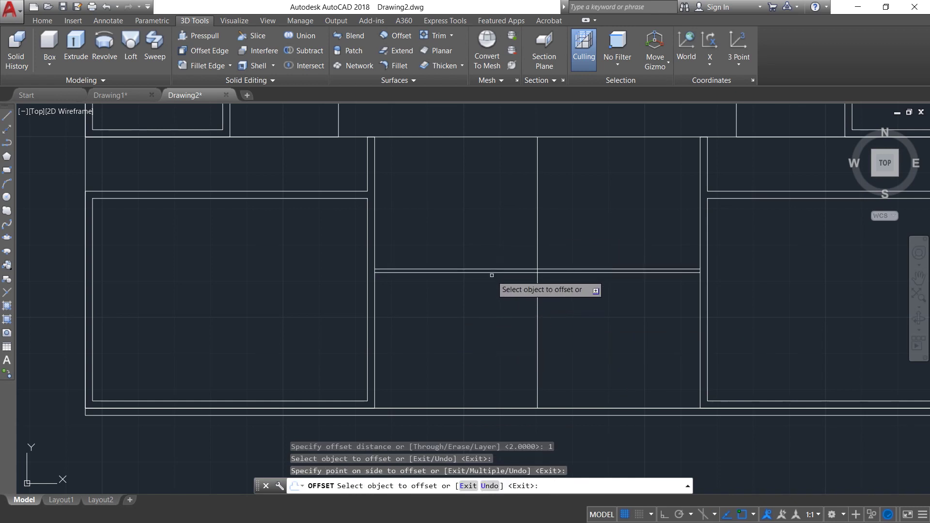
pyautogui.scroll(4, 493, 271)
pyautogui.click(502, 267)
pyautogui.click(491, 333)
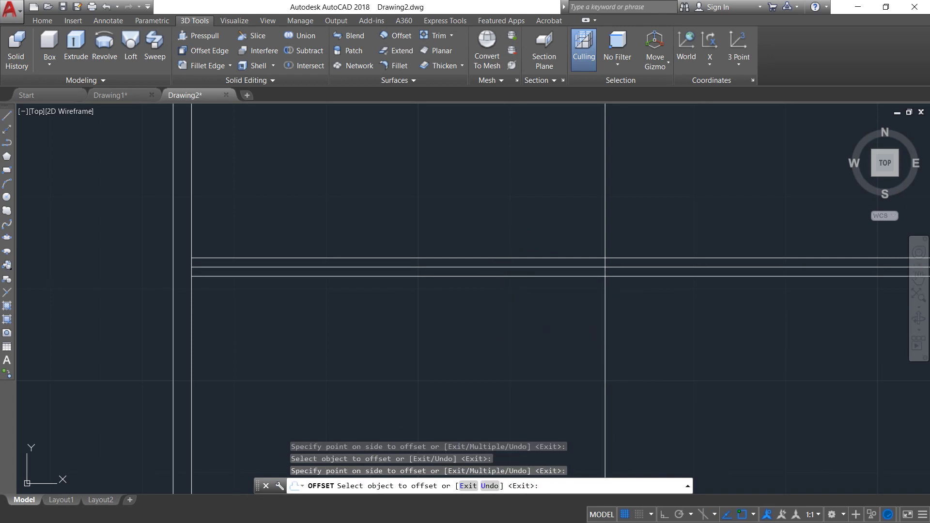
pyautogui.press('Escape')
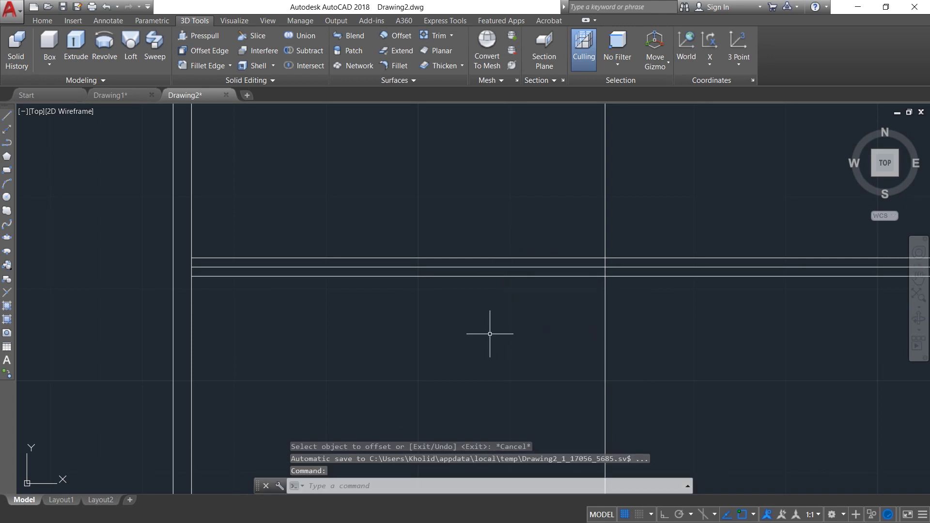
# Step: Delete the original horizontal line between the two offset copies and the vertical center line of the lower middle section
pyautogui.click(539, 267)
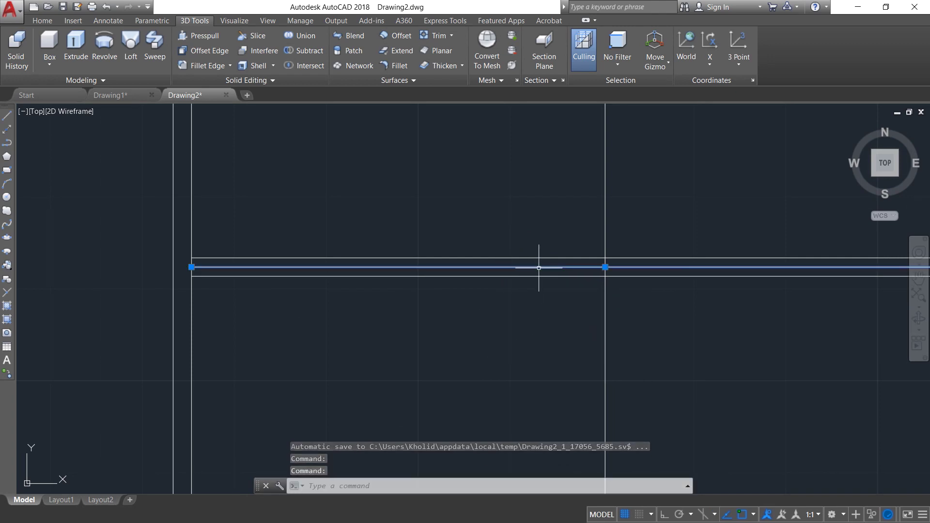
pyautogui.press('Delete')
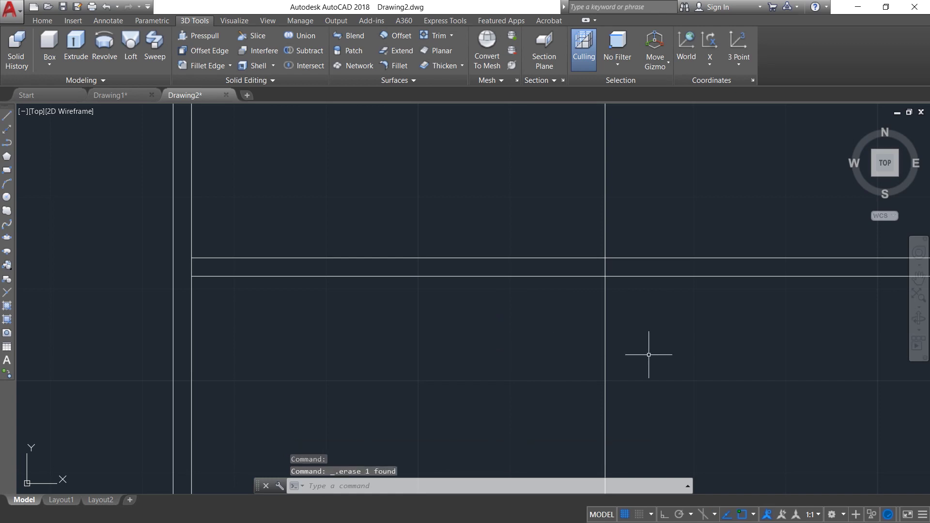
pyautogui.moveTo(665, 348)
pyautogui.mouseDown()
pyautogui.moveTo(564, 344)
pyautogui.moveTo(531, 353)
pyautogui.mouseUp()
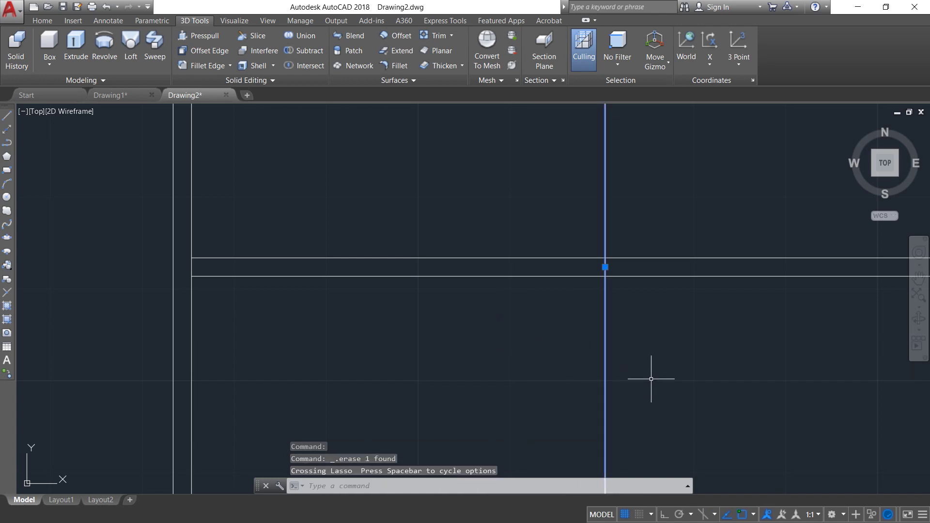
pyautogui.press('Delete')
# Step: Draw a 90 by 2 cm rectangle along the bottom of the middle section, starting from its lower-left corner
pyautogui.scroll(-4, 571, 380)
pyautogui.moveTo(515, 390)
pyautogui.mouseDown(button='middle')
pyautogui.moveTo(540, 312)
pyautogui.moveTo(529, 304)
pyautogui.mouseUp(button='middle')
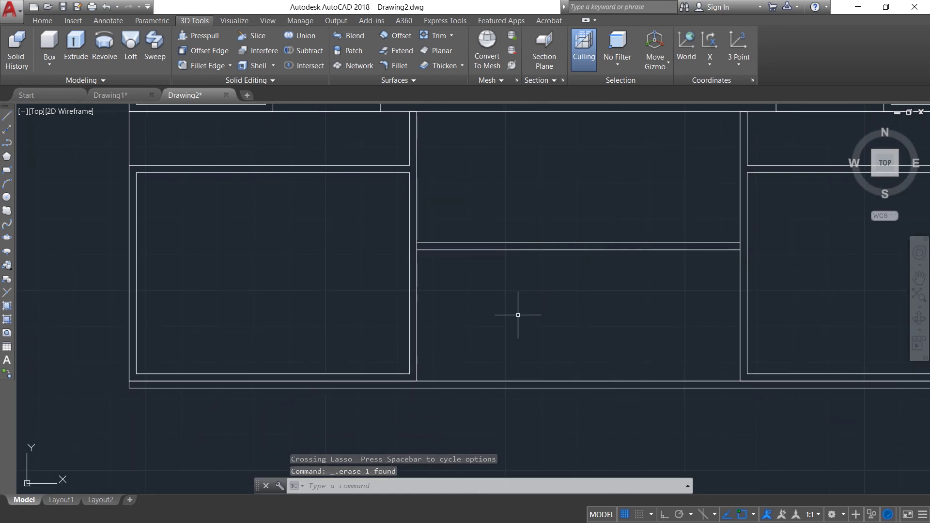
pyautogui.write('REC')
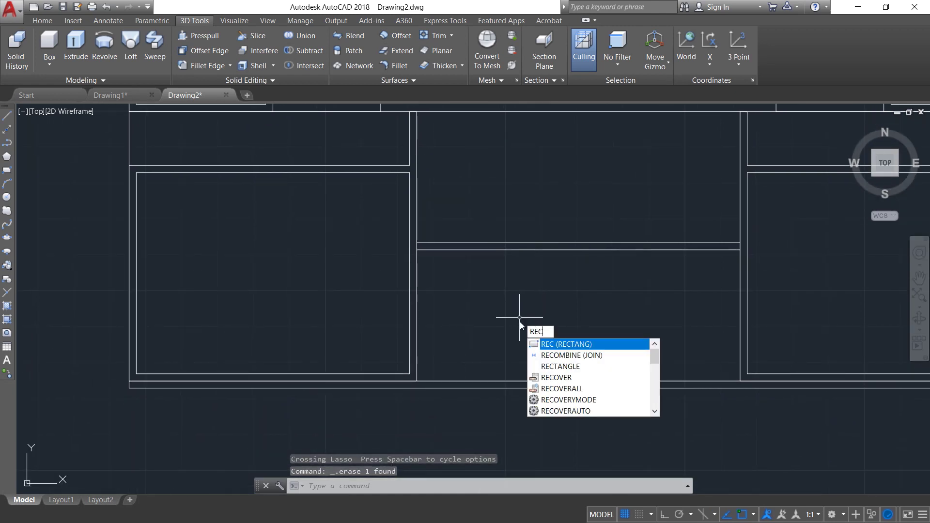
pyautogui.click(582, 348)
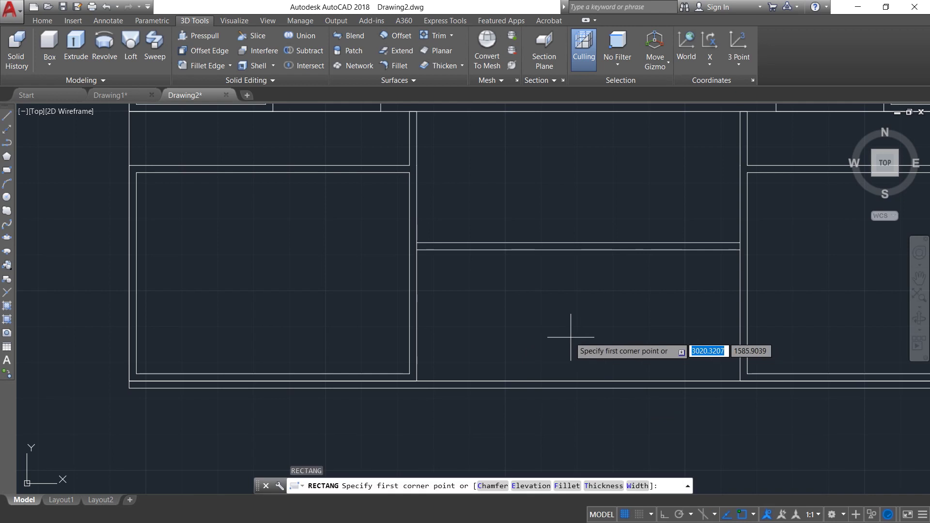
pyautogui.click(417, 380)
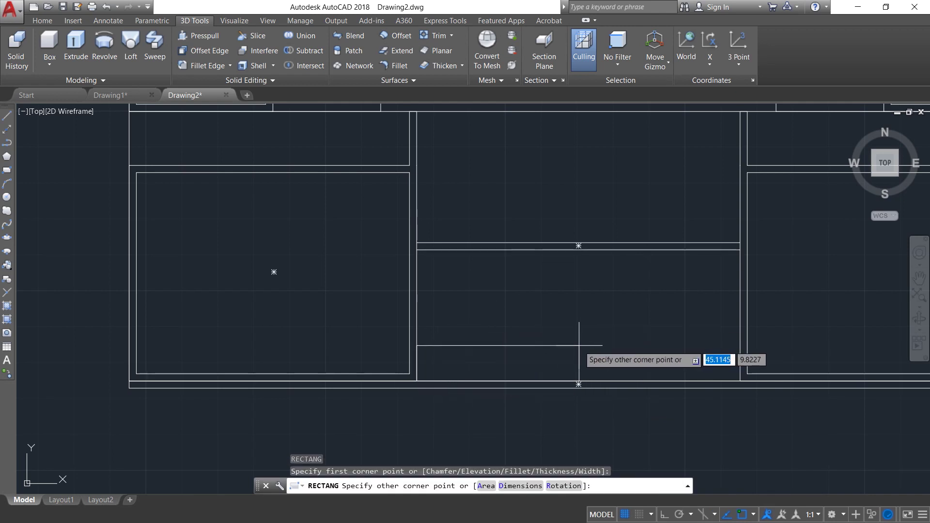
pyautogui.write('90')
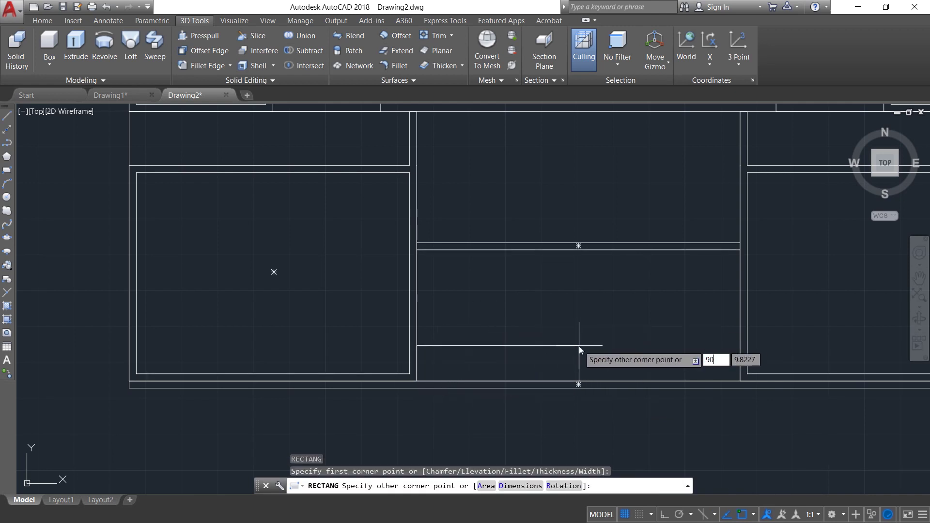
pyautogui.press('Tab')
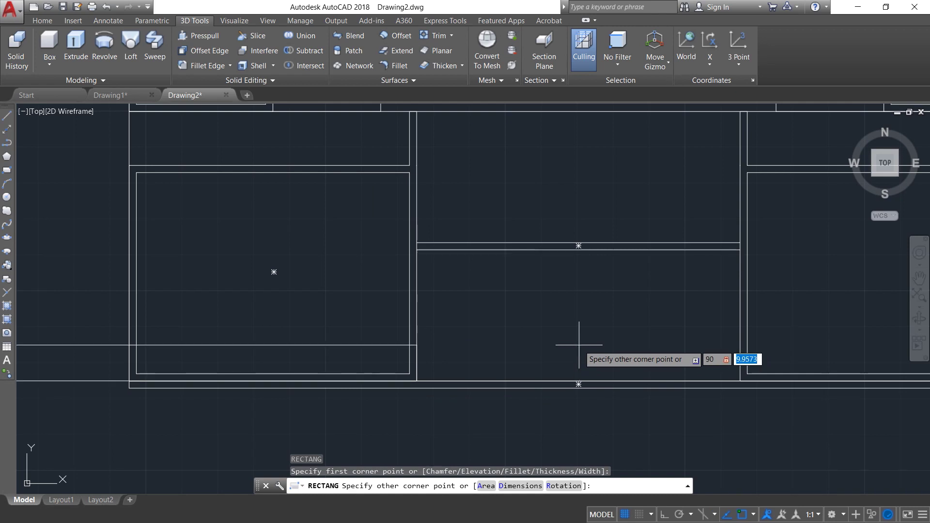
pyautogui.press('Return')
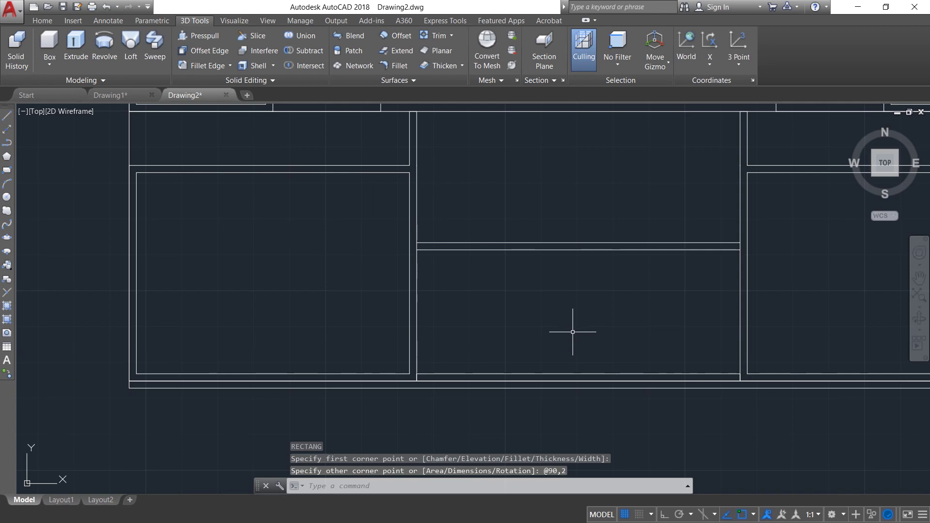
# Step: Trim the vertical edge pieces between the two shelf lines at both ends of the middle shelf
pyautogui.write('tr')
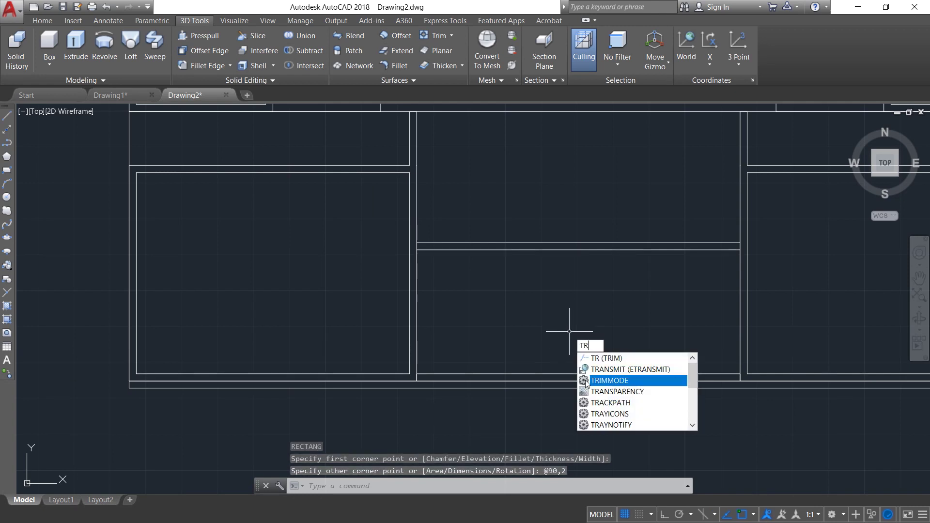
pyautogui.press('Return')
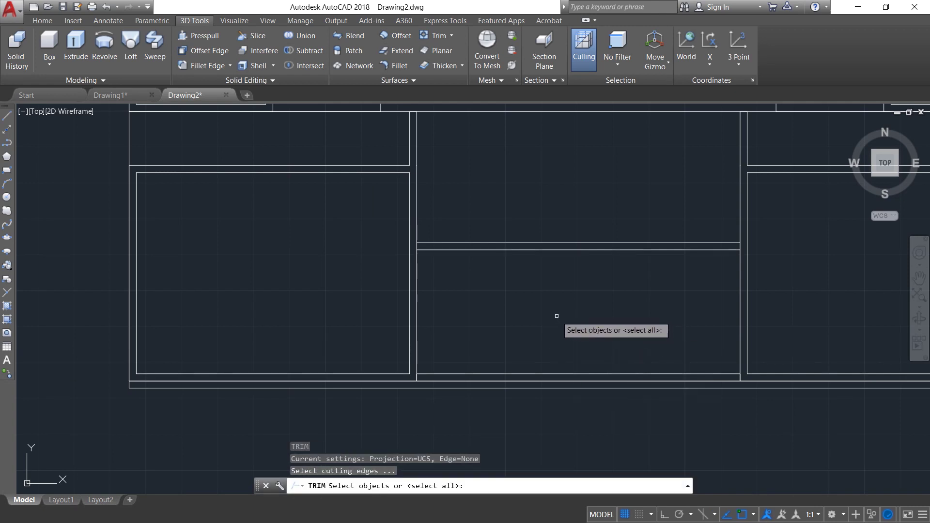
pyautogui.press('Return')
pyautogui.scroll(8, 416, 245)
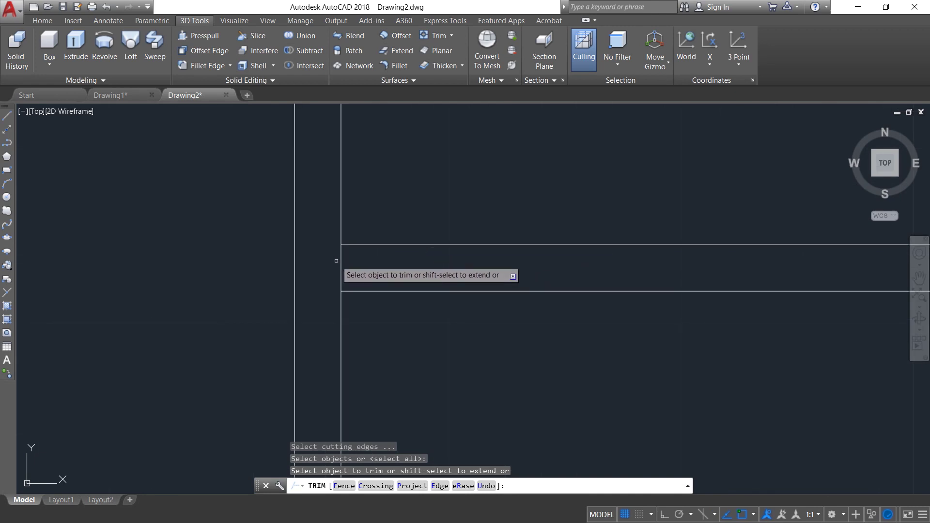
pyautogui.click(341, 257)
pyautogui.scroll(-5, 488, 335)
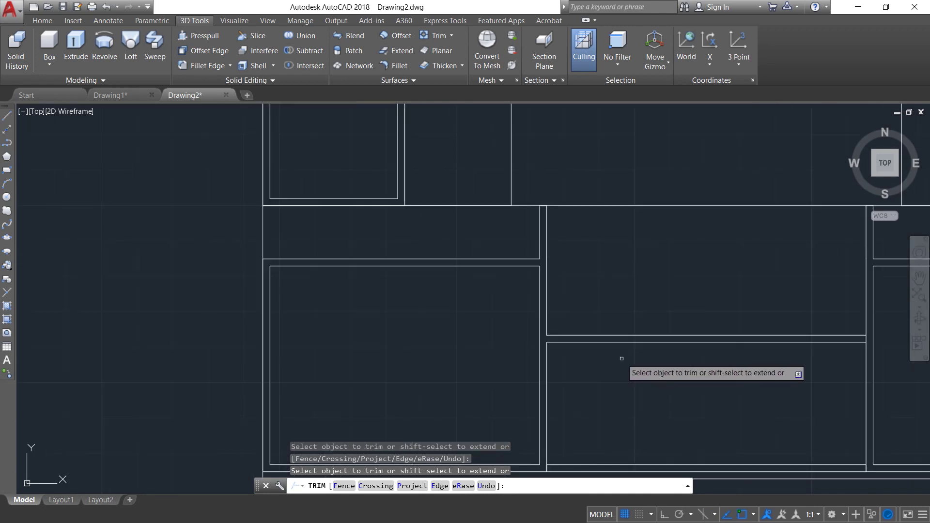
pyautogui.moveTo(622, 358); pyautogui.dragTo(540, 332, button='middle')
pyautogui.scroll(6, 704, 310)
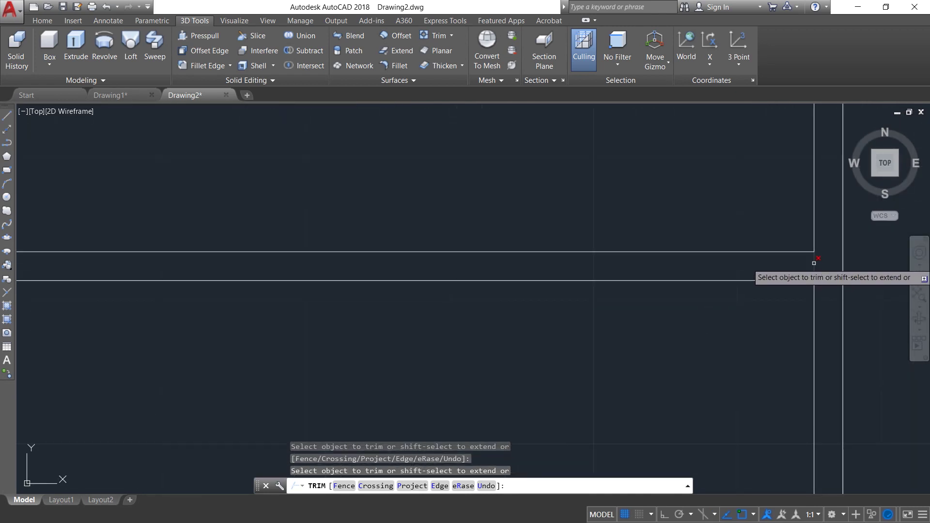
# Step: Trim the short vertical edges at both ends of the 90 by 2 cm bottom rectangle to open it into the side frames
pyautogui.scroll(-5, 758, 382)
pyautogui.scroll(5, 702, 272)
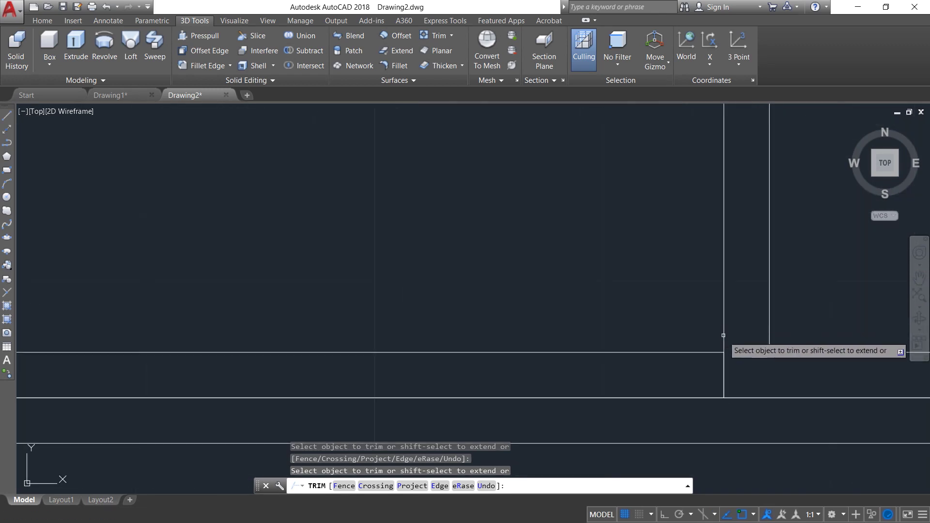
pyautogui.scroll(-5, 504, 322)
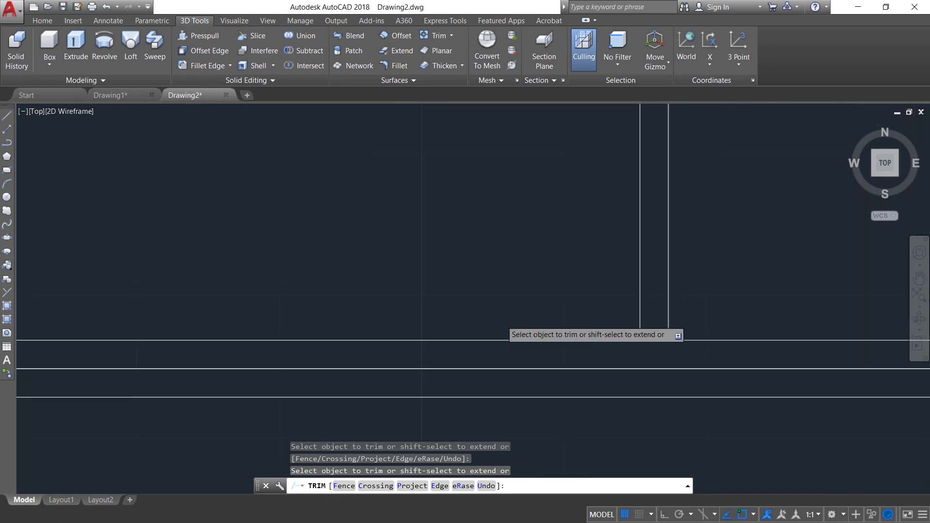
pyautogui.scroll(4, 502, 329)
pyautogui.scroll(2, 463, 347)
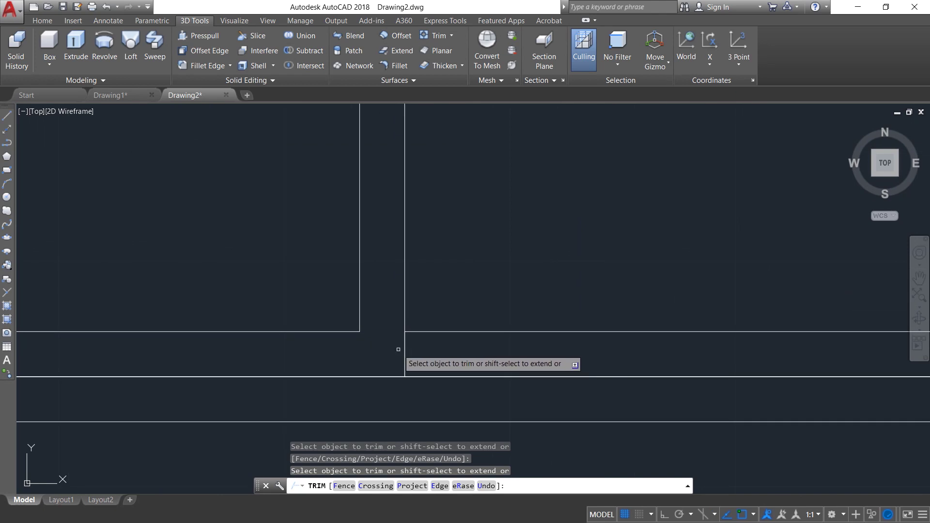
pyautogui.click(406, 345)
pyautogui.click(405, 346)
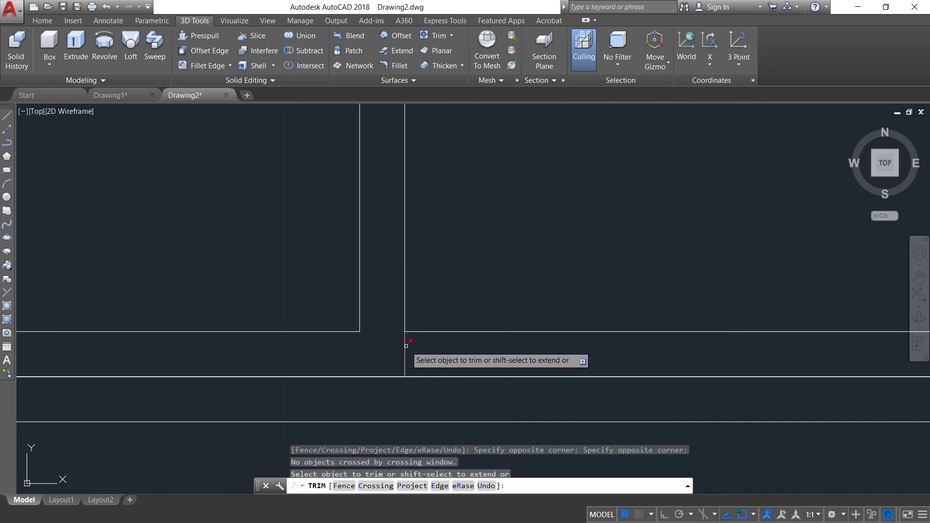
pyautogui.scroll(-5, 505, 270)
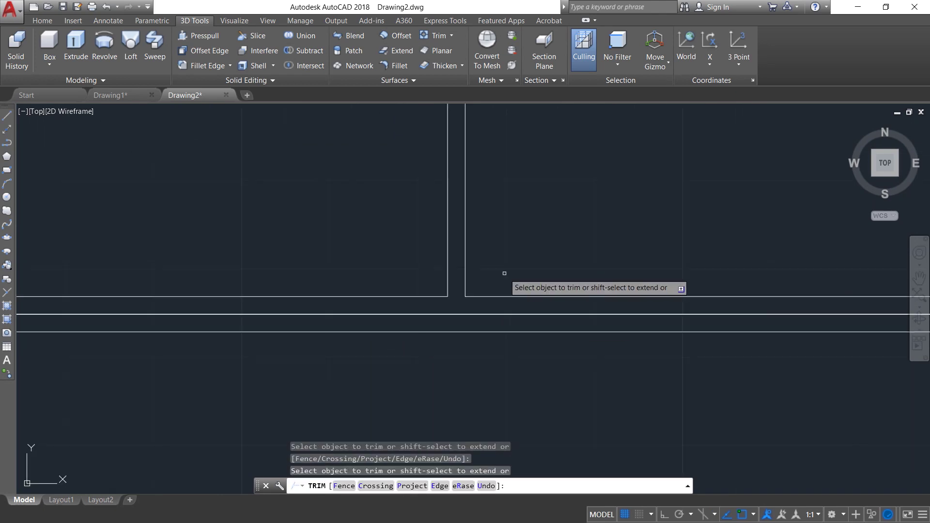
pyautogui.press('Escape')
# Step: Join the edges of the lower middle compartment and the connected frame outlines around it, including the shelf line and bottom line, into polylines
pyautogui.moveTo(601, 243)
pyautogui.mouseDown(button='middle')
pyautogui.moveTo(571, 271)
pyautogui.moveTo(477, 318)
pyautogui.mouseUp(button='middle')
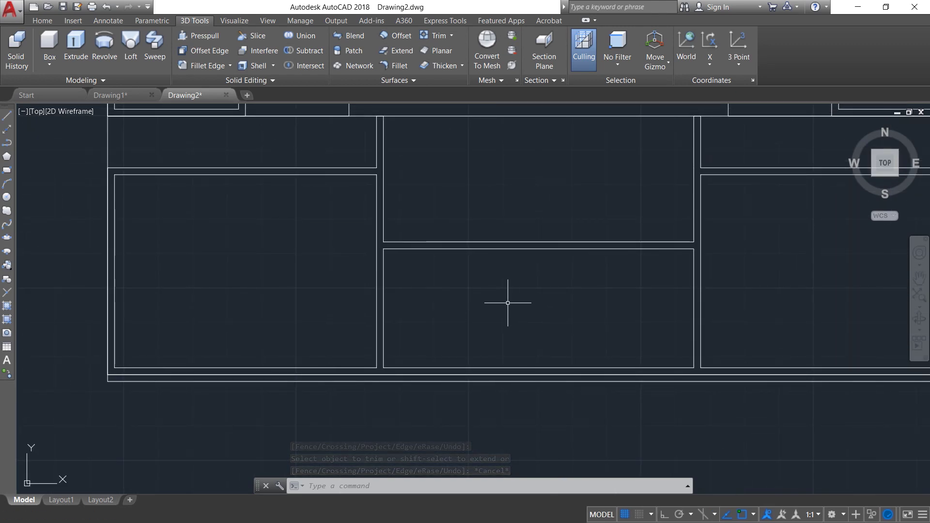
pyautogui.write('JOIN')
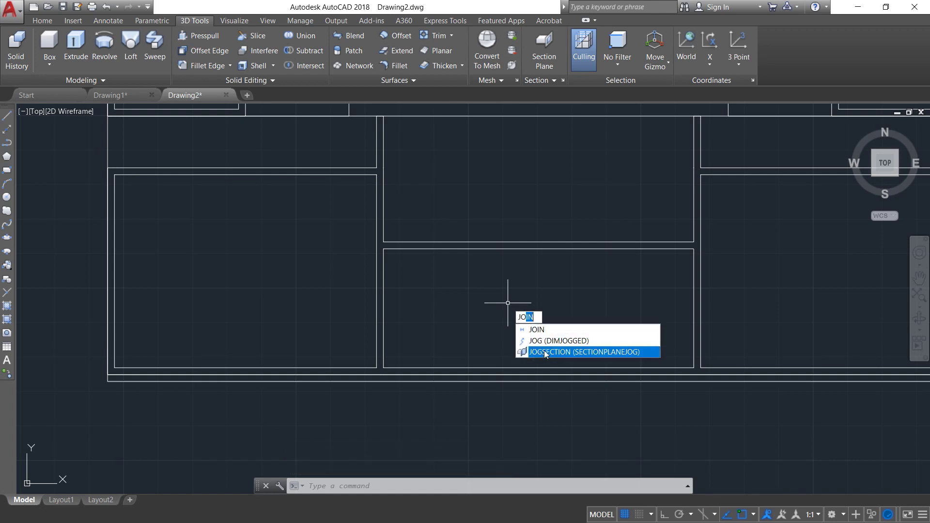
pyautogui.press('Return')
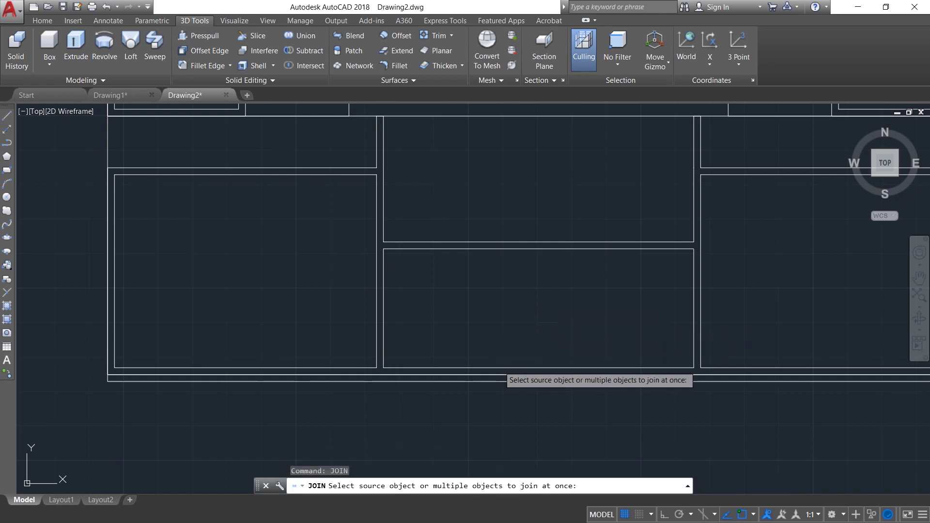
pyautogui.click(499, 368)
pyautogui.click(385, 280)
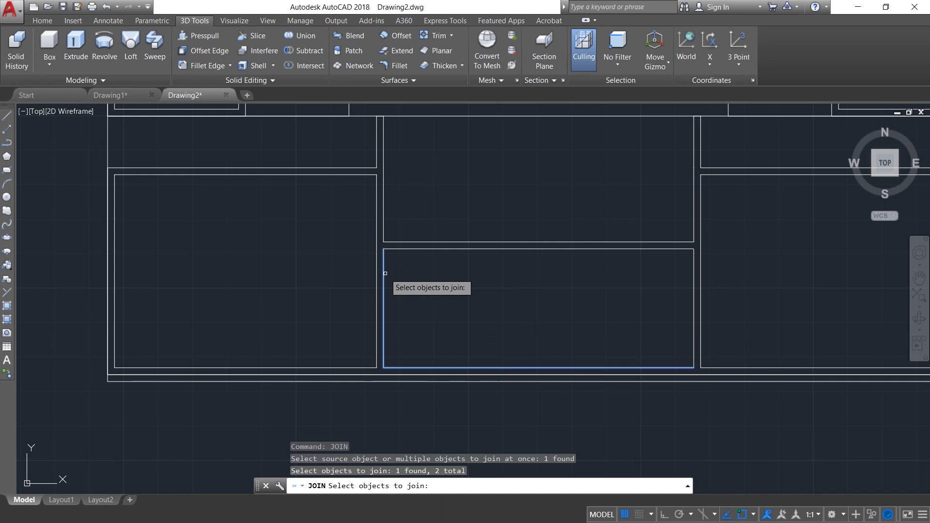
pyautogui.click(460, 249)
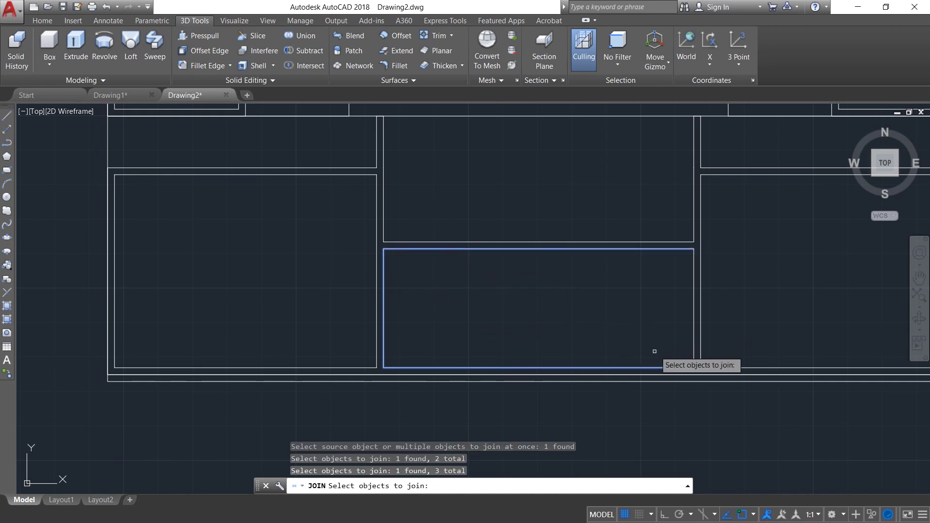
pyautogui.click(693, 302)
pyautogui.click(694, 227)
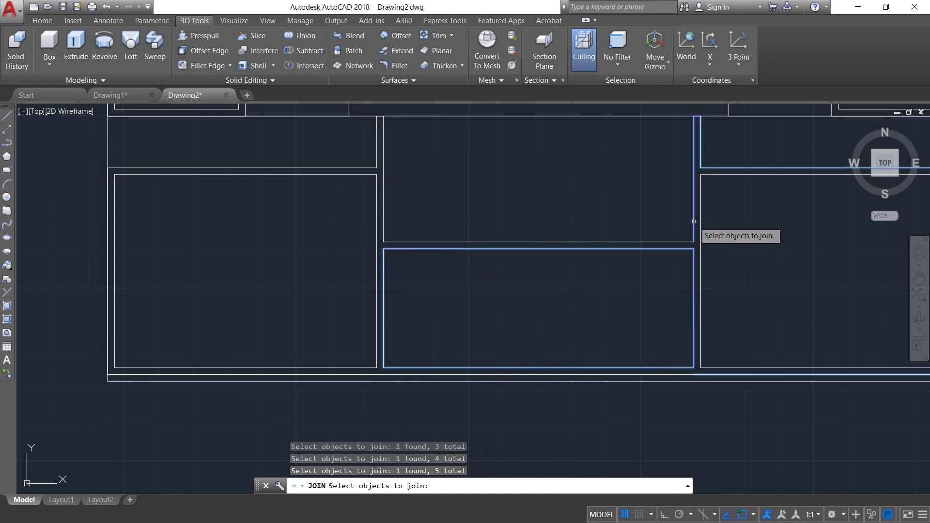
pyautogui.click(559, 242)
pyautogui.click(383, 207)
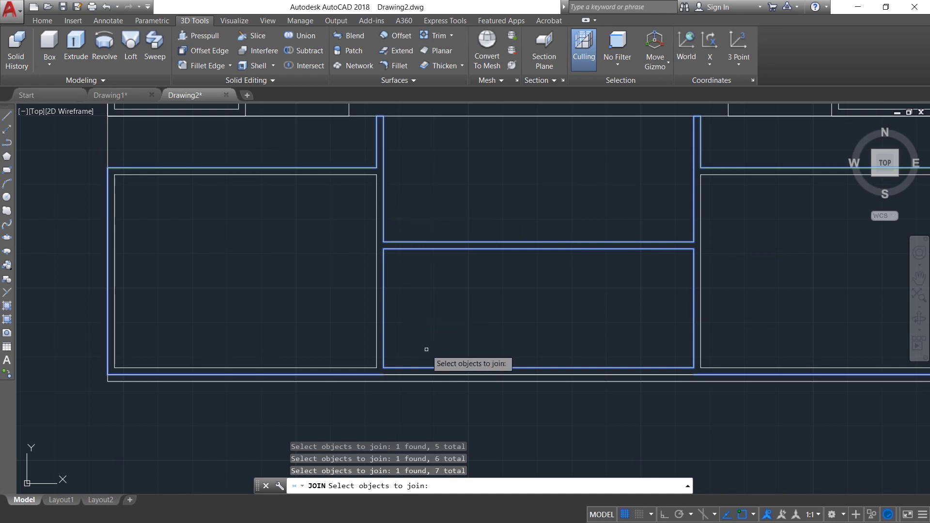
pyautogui.click(446, 376)
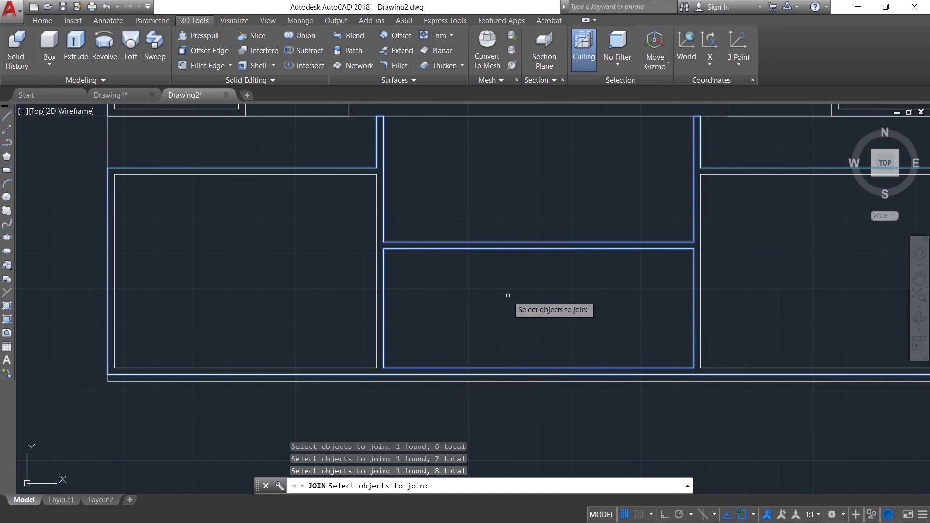
pyautogui.scroll(-2, 505, 296)
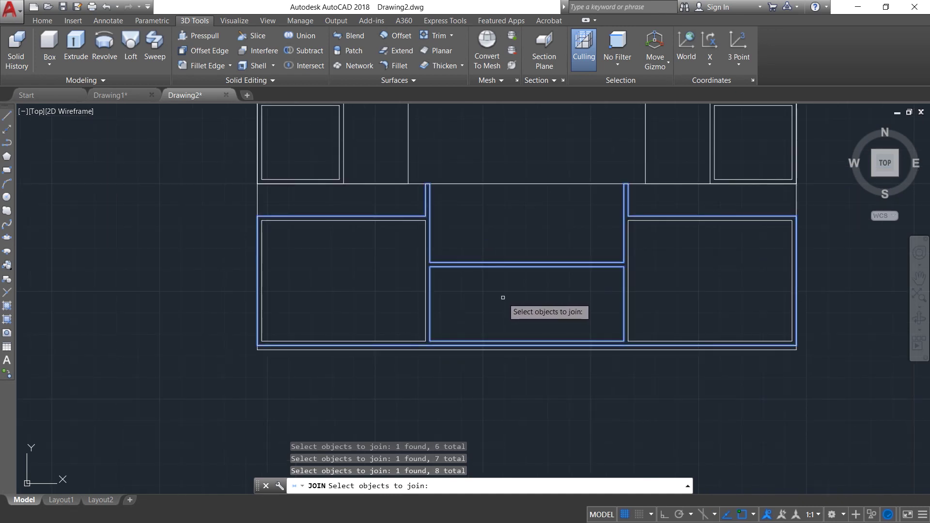
pyautogui.press('Return')
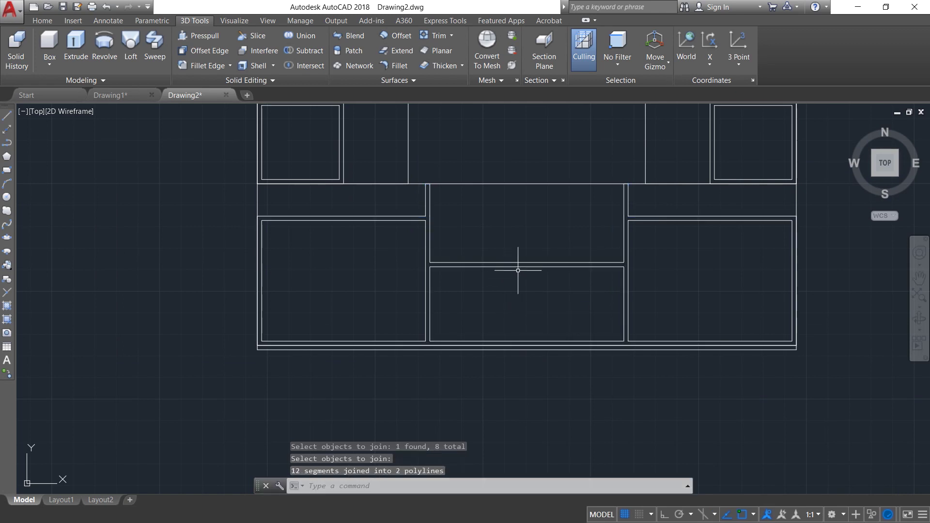
pyautogui.press('Escape')
pyautogui.scroll(-2, 520, 295)
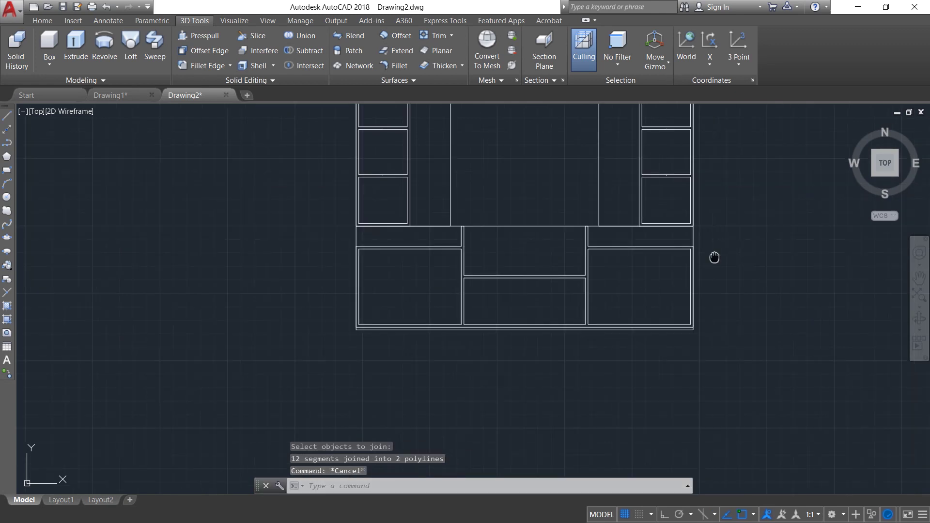
# Step: Switch to the isometric home view and 3D-rotate the whole cabinet layout about the X axis with Ortho on, so it stands upright
pyautogui.moveTo(714, 257); pyautogui.dragTo(702, 312, button='middle')
pyautogui.click(850, 129)
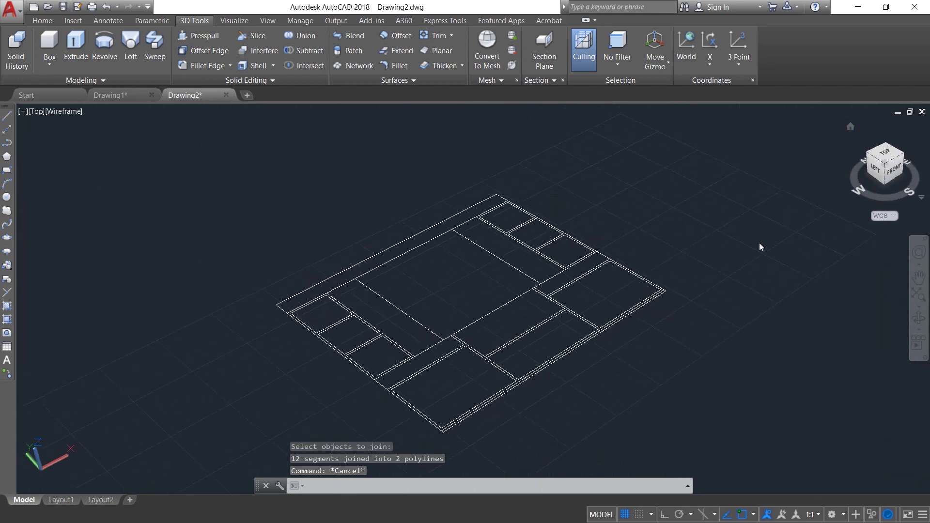
pyautogui.moveTo(734, 267)
pyautogui.mouseDown()
pyautogui.moveTo(562, 422)
pyautogui.moveTo(390, 448)
pyautogui.moveTo(247, 266)
pyautogui.moveTo(559, 138)
pyautogui.moveTo(620, 157)
pyautogui.mouseUp()
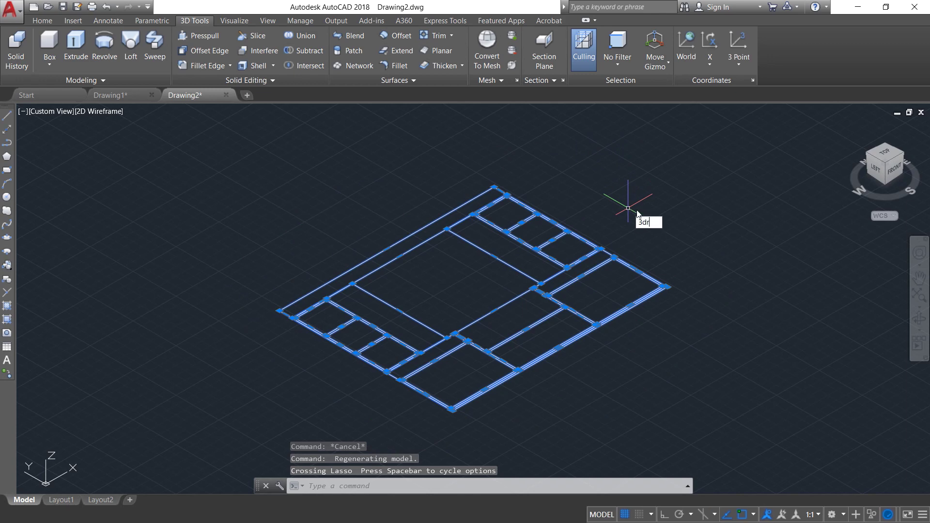
pyautogui.click(696, 237)
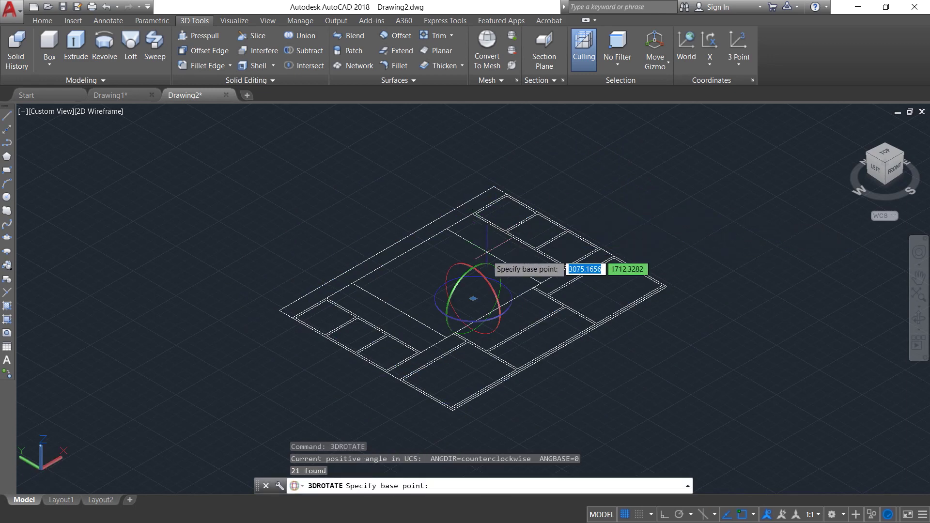
pyautogui.click(464, 266)
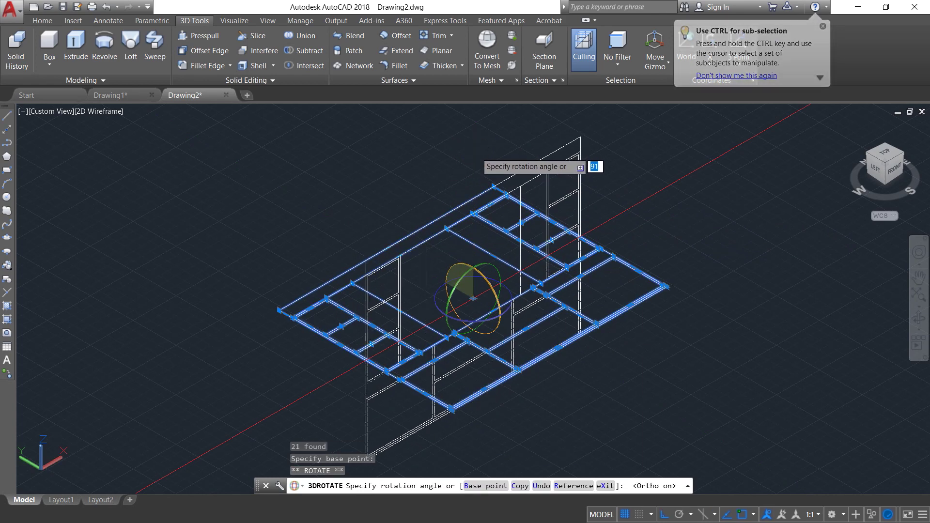
pyautogui.click(475, 145)
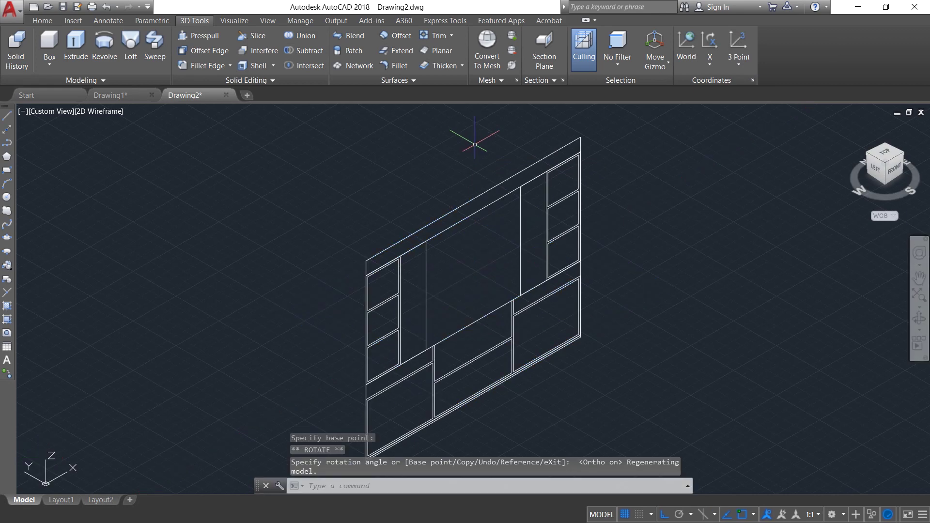
pyautogui.scroll(-2, 638, 325)
pyautogui.press('Escape')
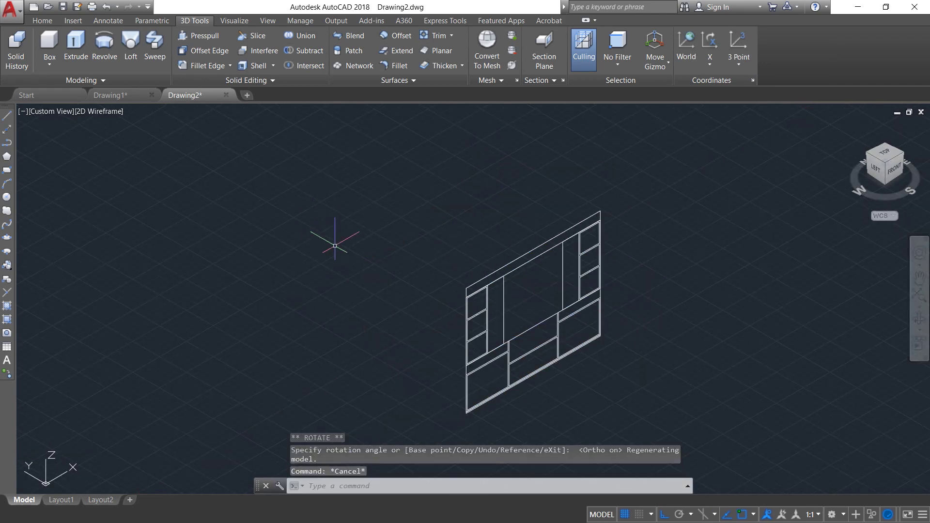
# Step: Set the orthographic Front UCS, relative to World, as the current coordinate system
pyautogui.moveTo(436, 290); pyautogui.dragTo(394, 257, button='middle')
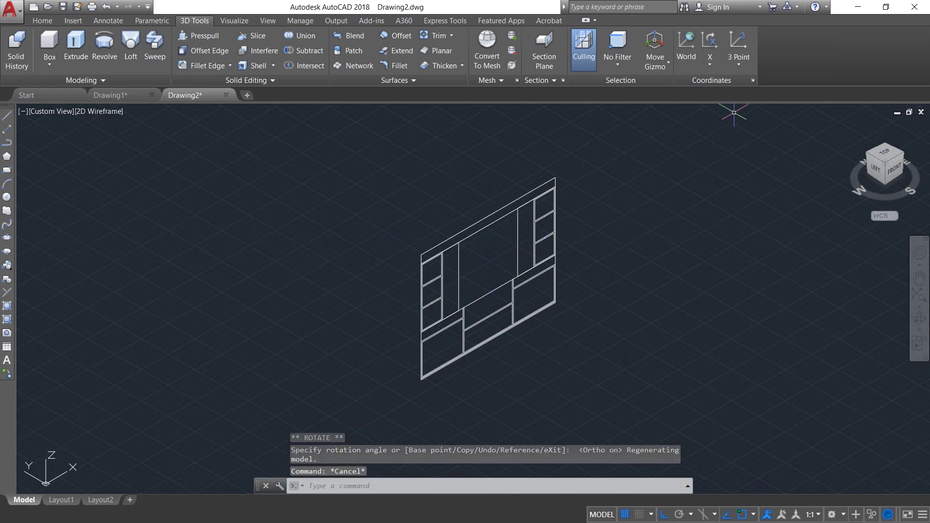
pyautogui.click(753, 81)
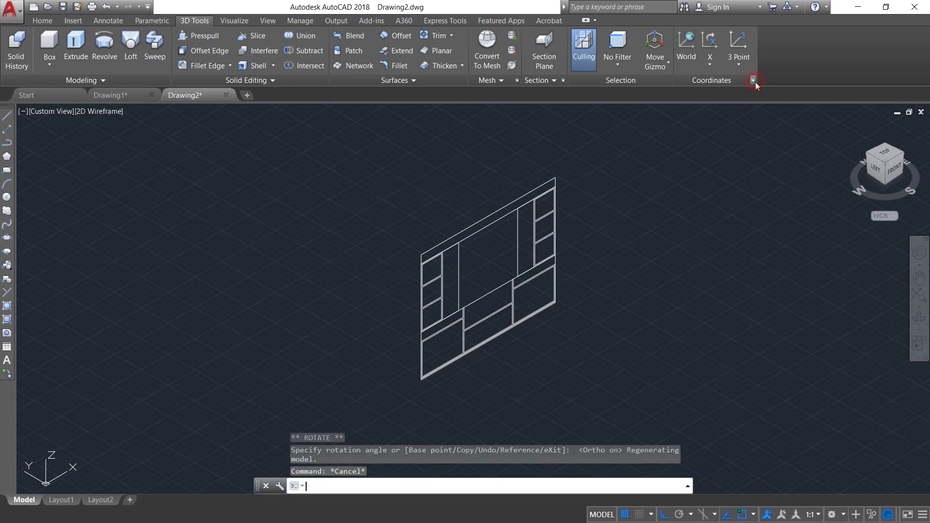
pyautogui.click(427, 173)
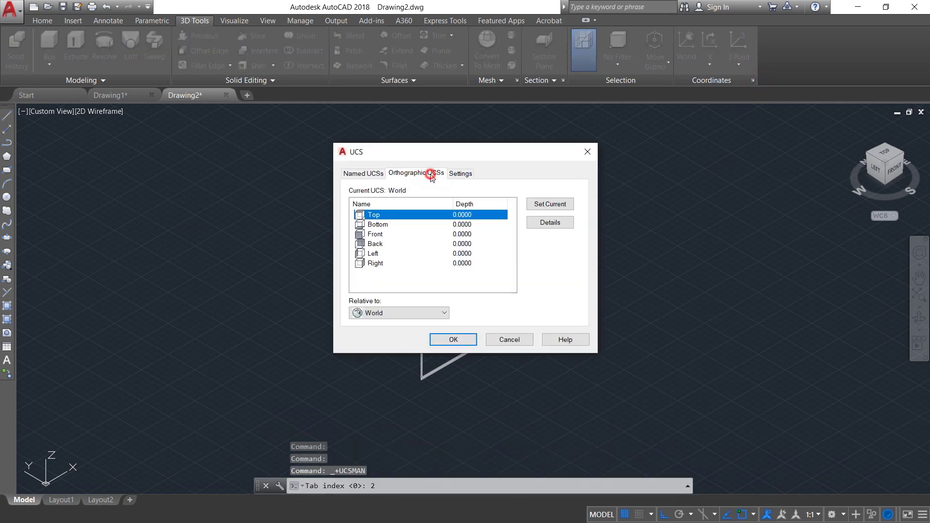
pyautogui.click(382, 235)
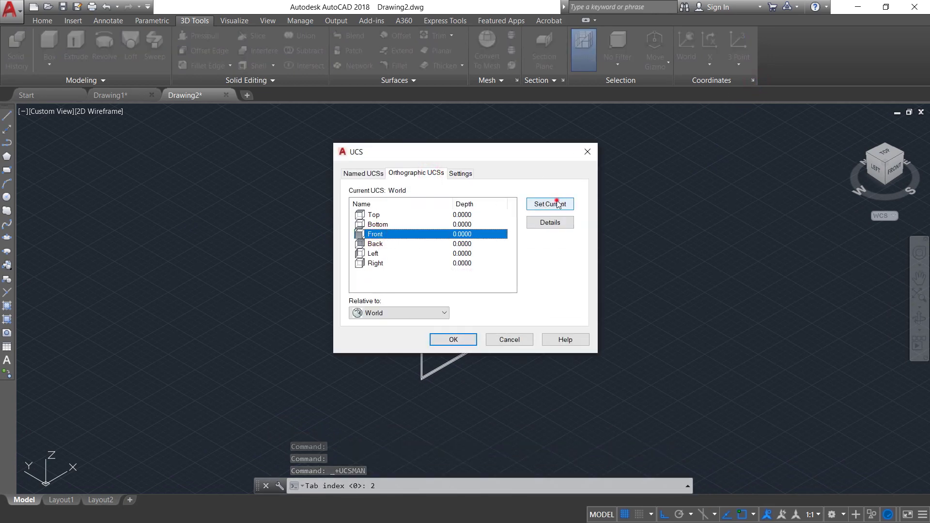
pyautogui.click(453, 340)
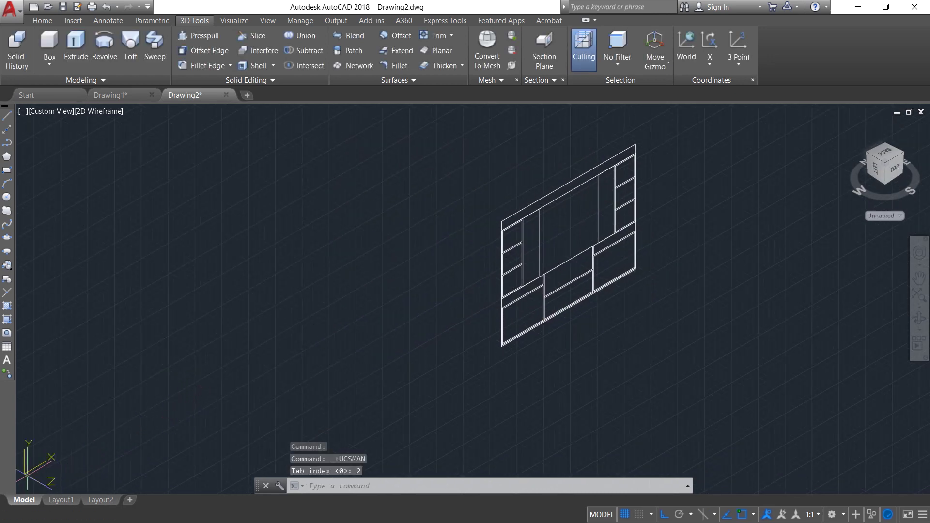
# Step: Turn Ortho off and move the UCS origin onto the cabinet, inside the middle compartment of its left column
pyautogui.click(24, 474)
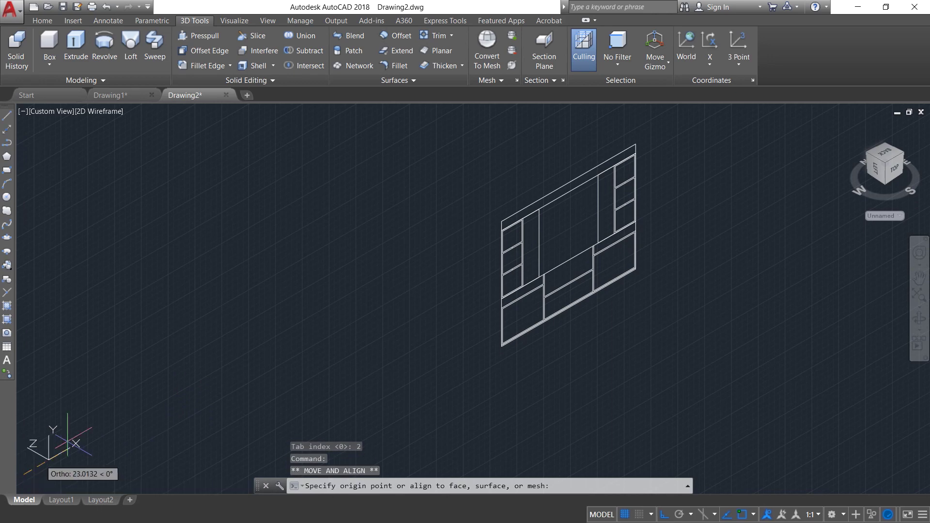
pyautogui.press('F8')
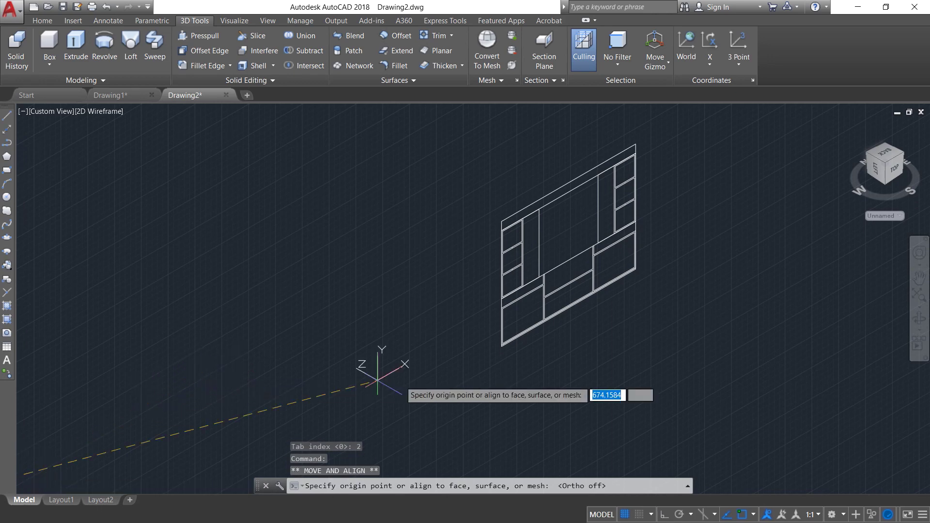
pyautogui.scroll(5, 492, 297)
pyautogui.scroll(-2, 453, 343)
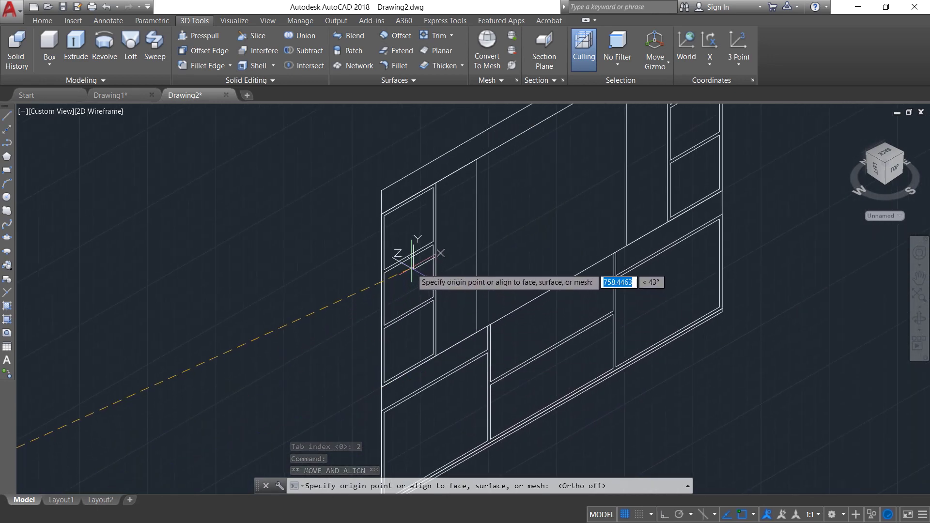
pyautogui.rightClick(409, 284)
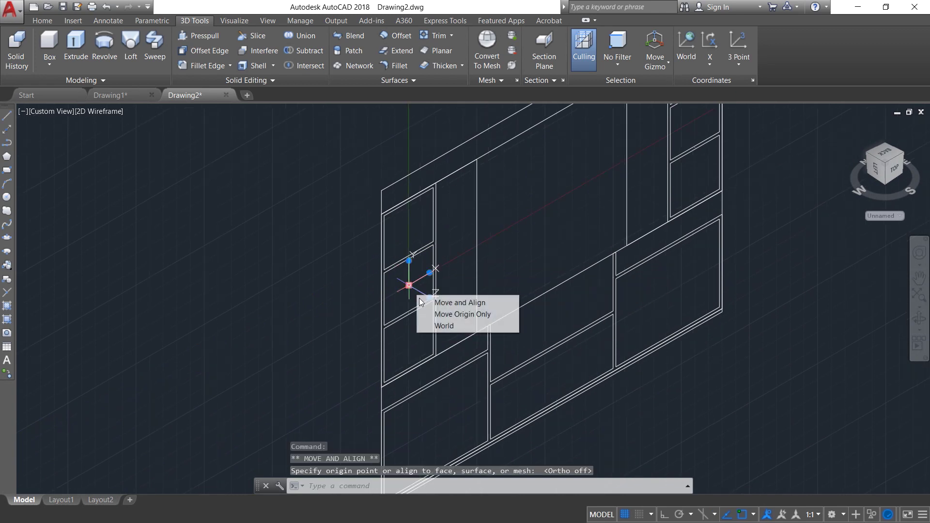
pyautogui.click(444, 325)
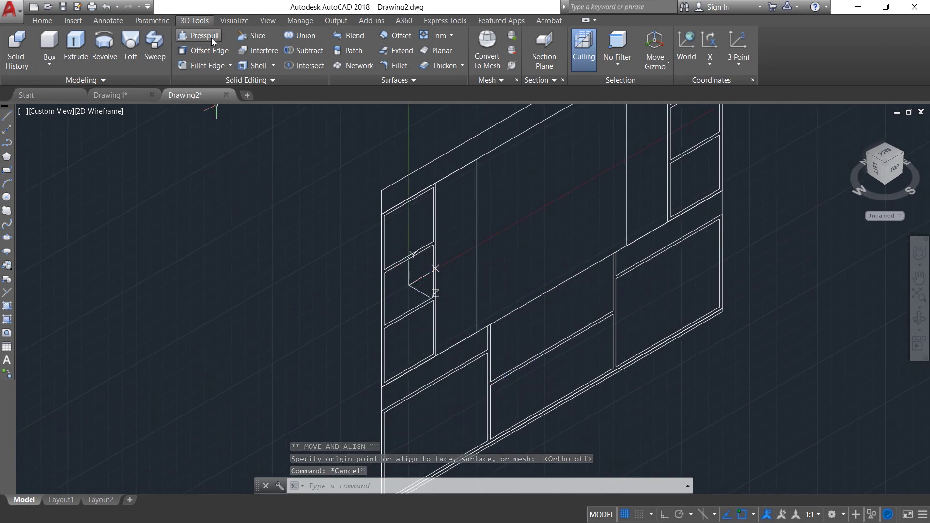
# Step: Split the drawing area into two vertical viewports and centre the cabinet in the left one
pyautogui.click(25, 112)
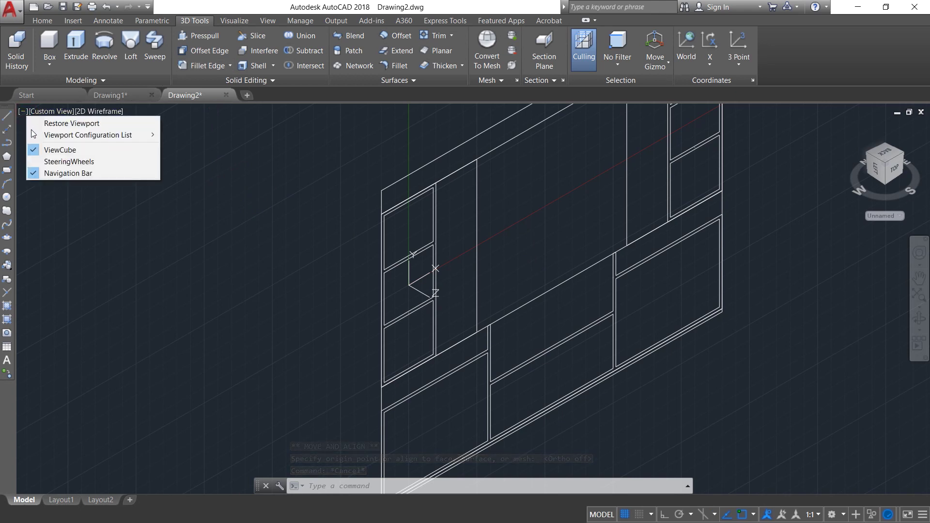
pyautogui.moveTo(76, 137)
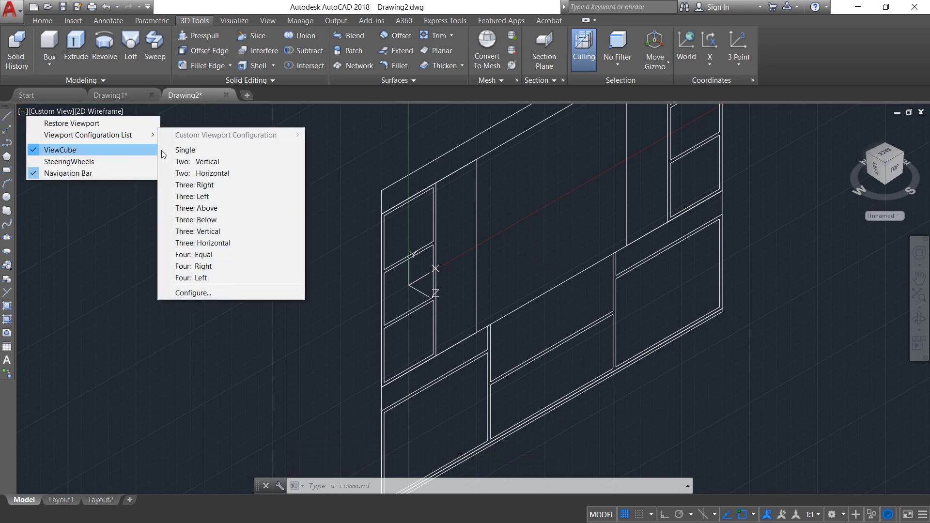
pyautogui.click(210, 163)
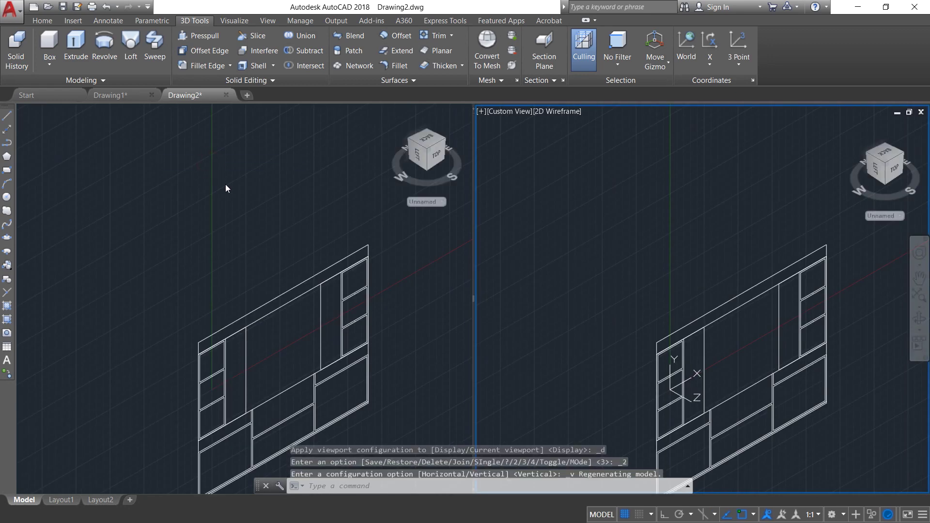
pyautogui.moveTo(272, 232); pyautogui.dragTo(235, 208, button='middle')
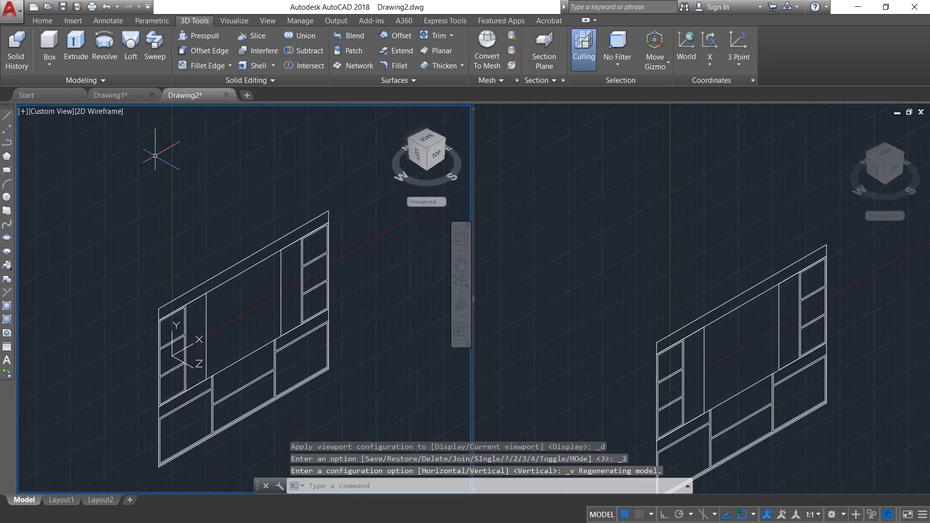
# Step: Set the left viewport's visual style to Realistic, then make the right viewport active with the whole cabinet in view
pyautogui.click(107, 113)
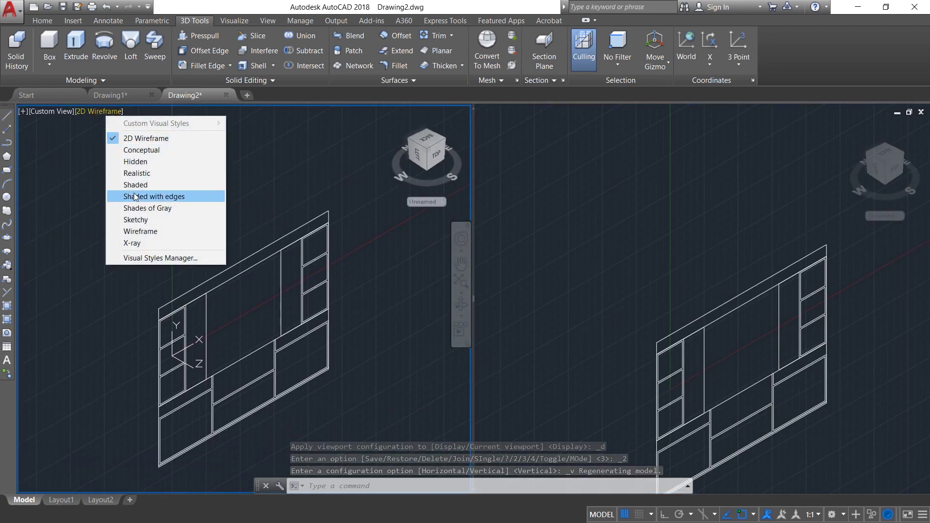
pyautogui.click(156, 177)
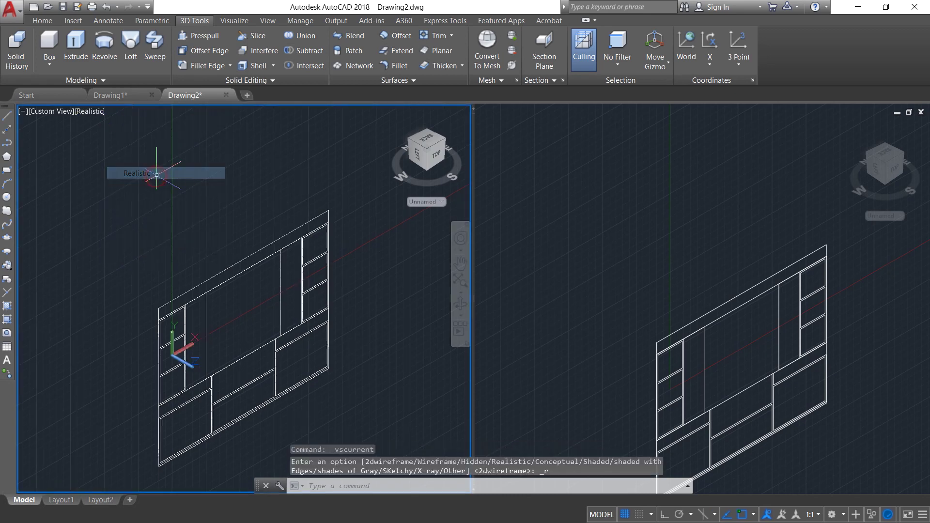
pyautogui.scroll(2, 257, 316)
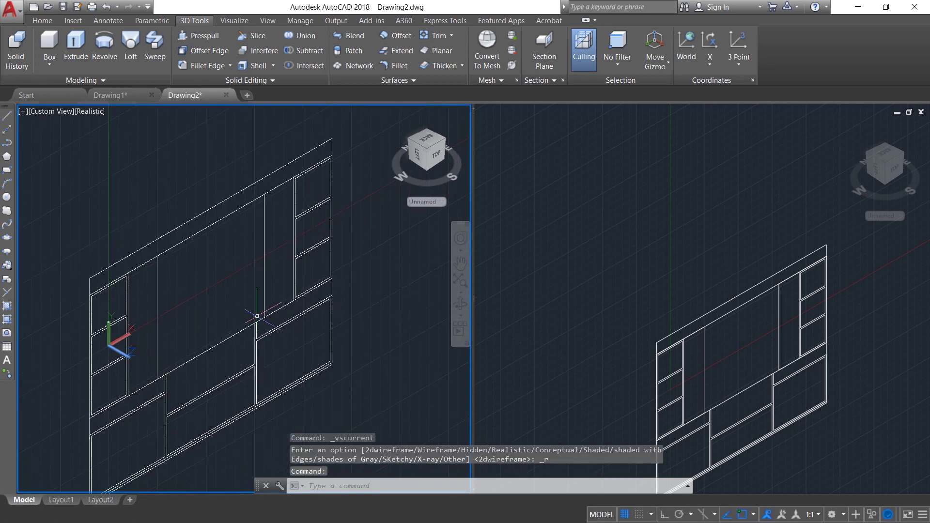
pyautogui.click(623, 315)
pyautogui.moveTo(623, 315); pyautogui.dragTo(578, 229, button='middle')
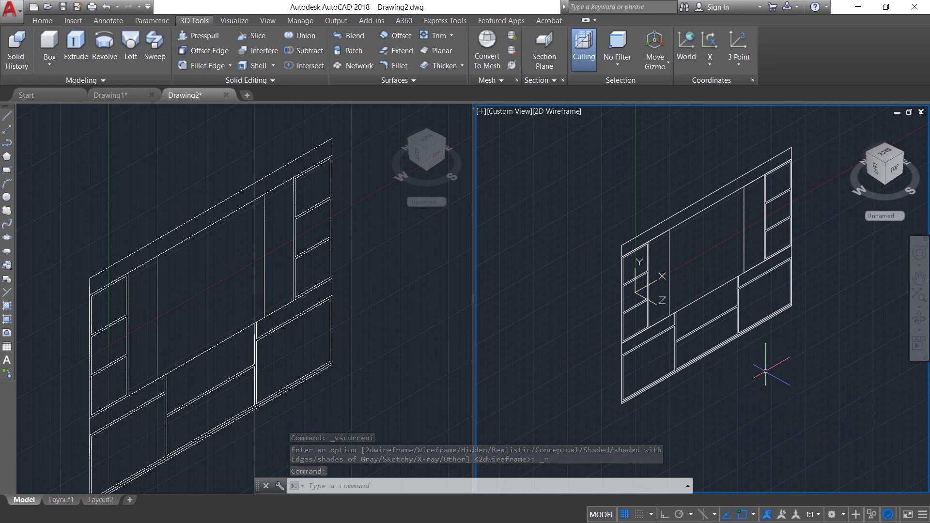
# Step: Presspull the frame area of the upper left shelf column, around its three compartments, to a depth of 35 cm
pyautogui.click(219, 39)
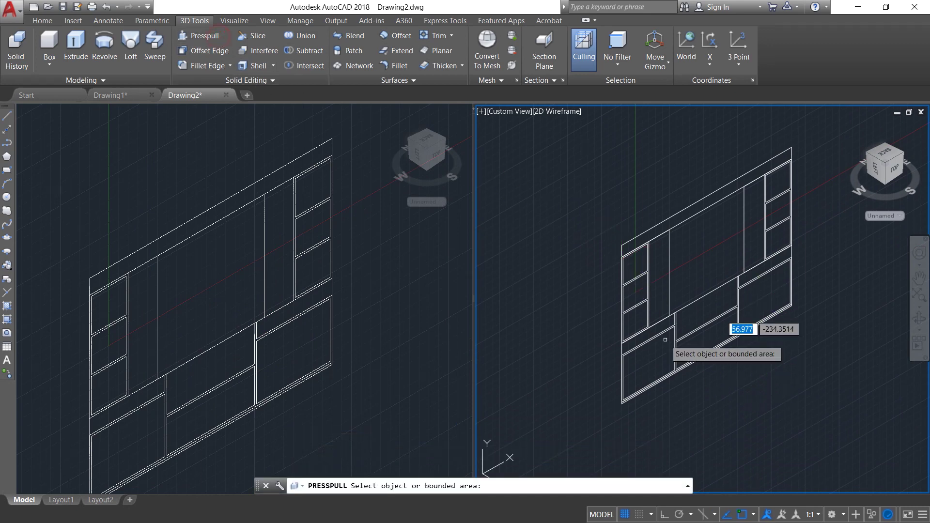
pyautogui.scroll(5, 624, 320)
pyautogui.scroll(6, 629, 330)
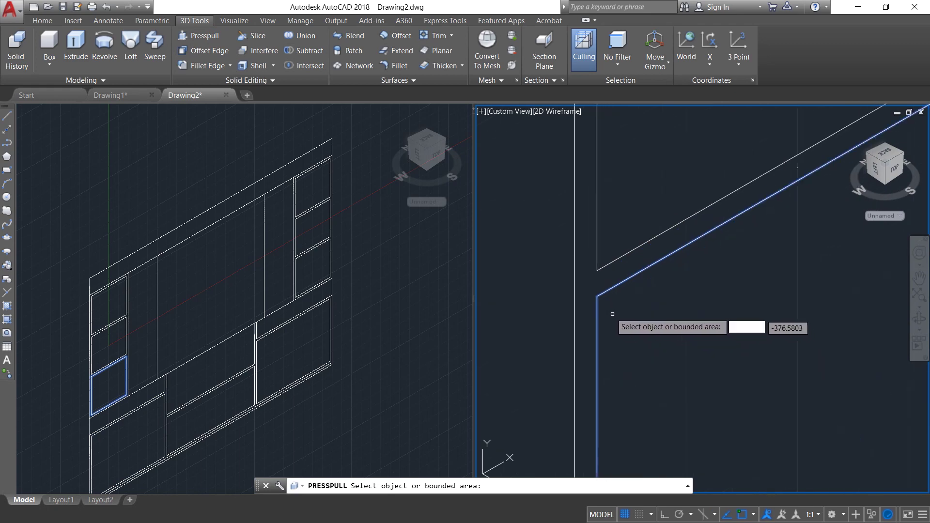
pyautogui.click(581, 268)
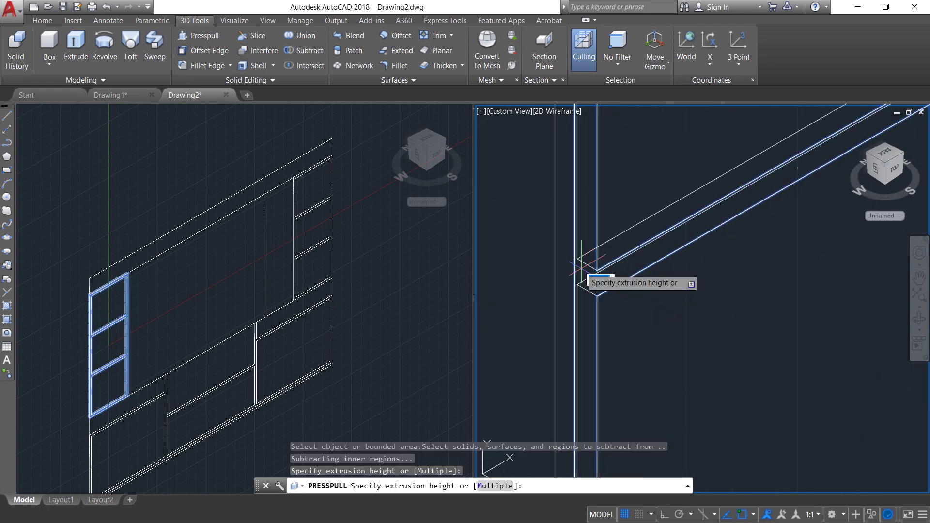
pyautogui.scroll(-6, 654, 329)
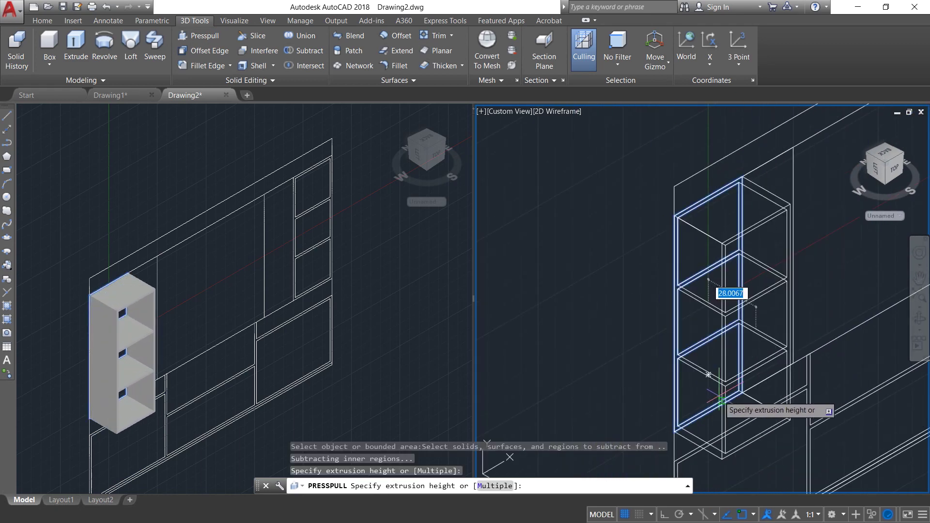
pyautogui.press('Return')
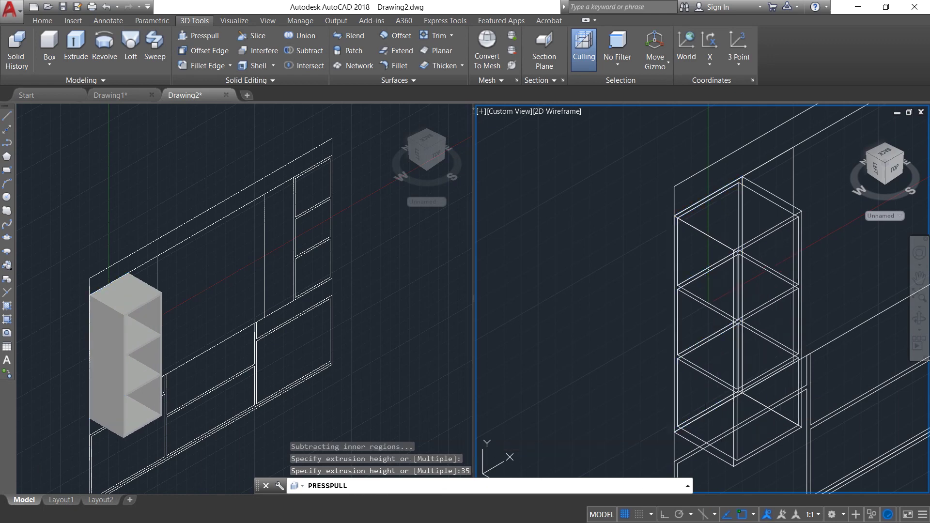
# Step: Presspull the matching frame area of the upper right shelf column by 35 cm
pyautogui.scroll(4, 731, 310)
pyautogui.scroll(5, 712, 267)
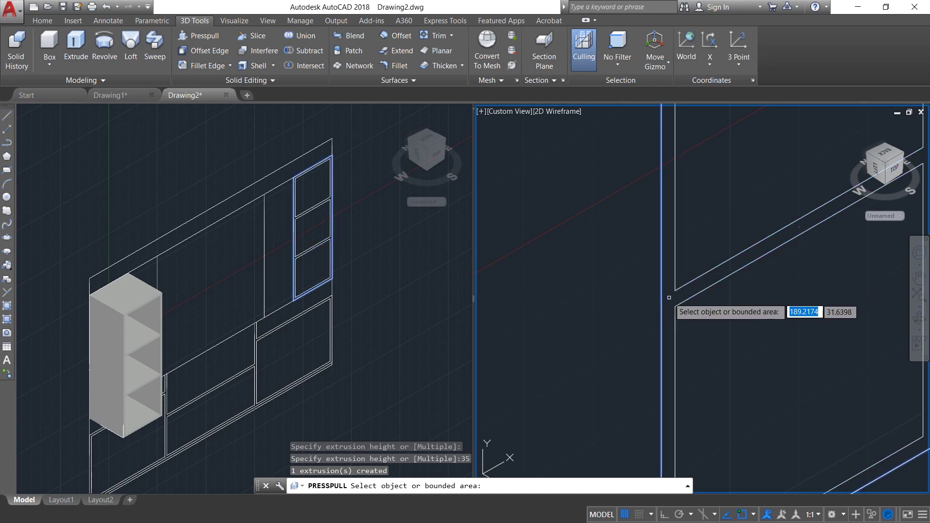
pyautogui.click(675, 291)
pyautogui.scroll(-4, 678, 296)
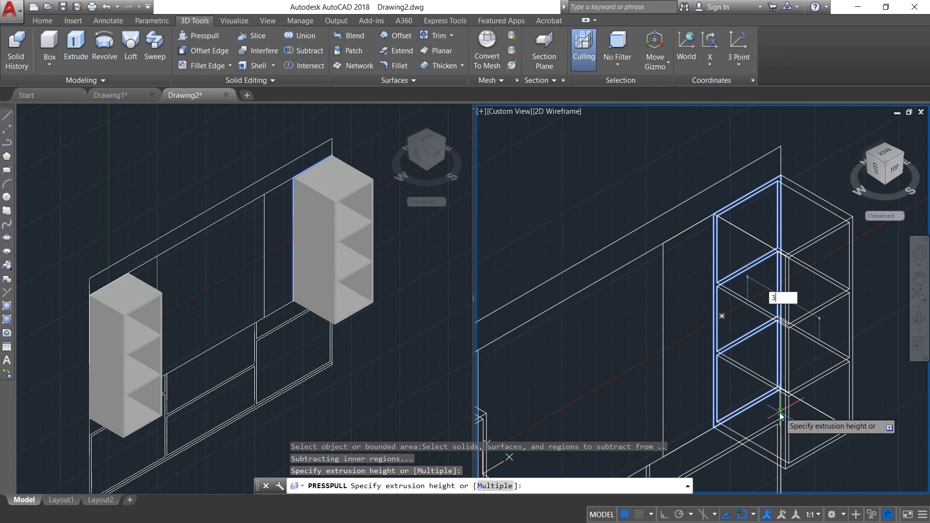
pyautogui.press('Return')
# Step: Presspull the frame area of the lower cabinet, including its dividers and shelves, by 65 cm and end the command
pyautogui.scroll(-5, 765, 417)
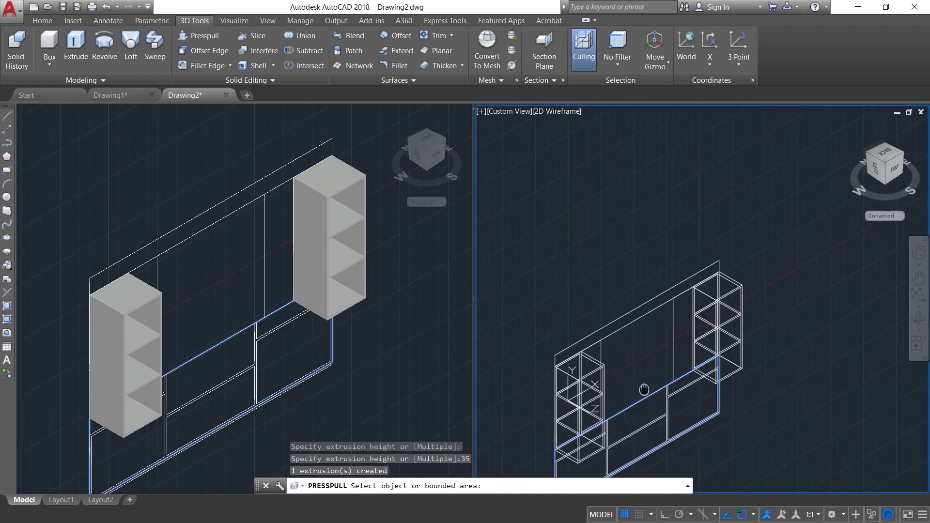
pyautogui.scroll(6, 632, 366)
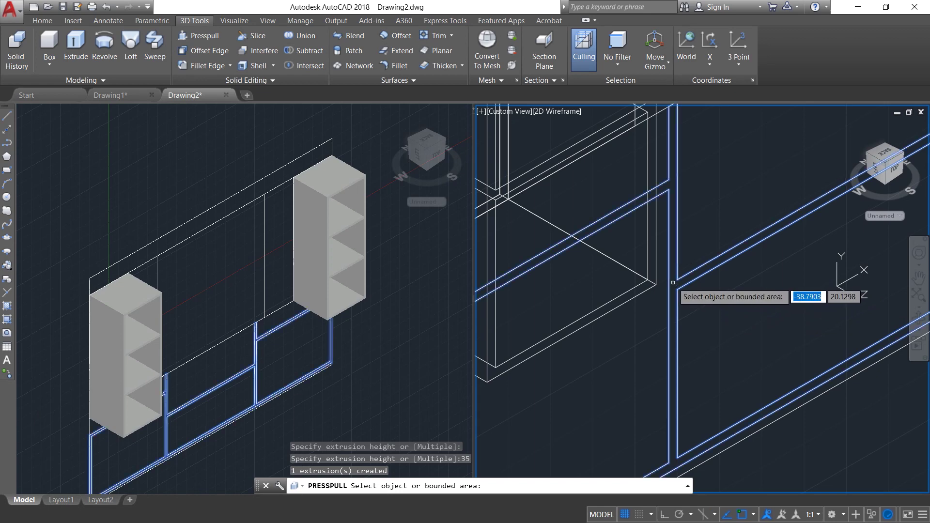
pyautogui.click(673, 283)
pyautogui.scroll(-5, 702, 335)
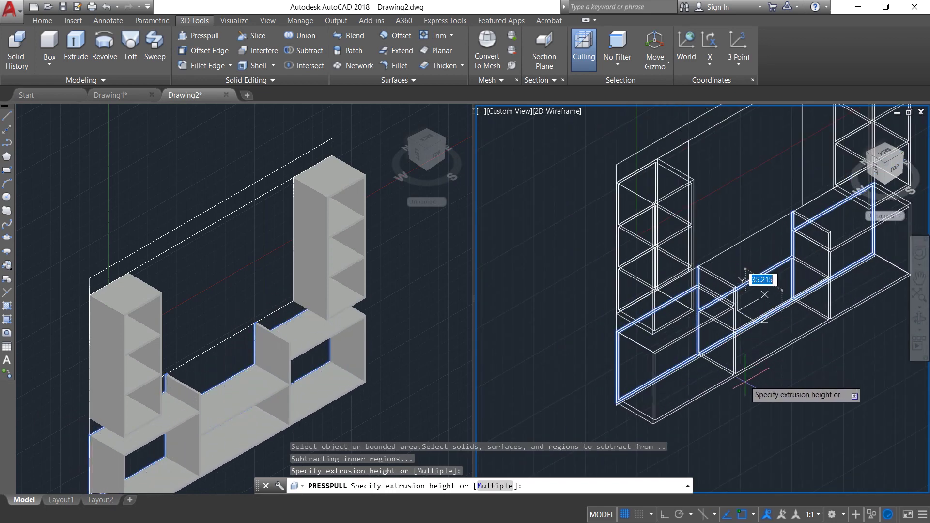
pyautogui.write('65')
pyautogui.press('Return')
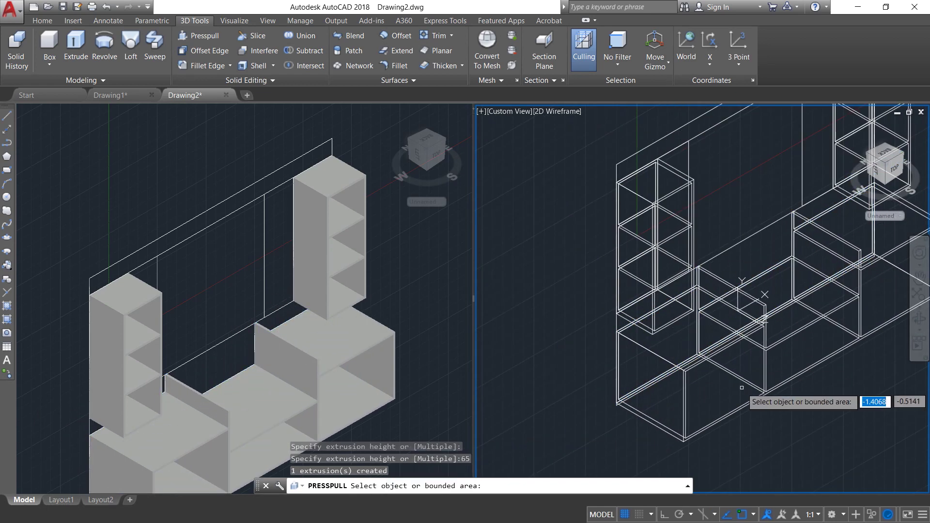
pyautogui.moveTo(742, 388); pyautogui.dragTo(647, 431, button='middle')
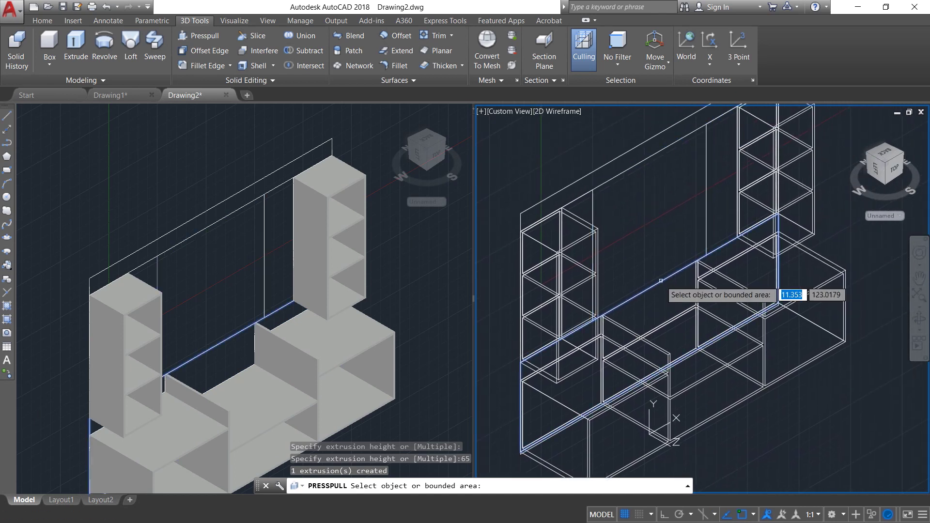
pyautogui.press('Return')
# Step: Hide the three extruded solids, both shelf columns and the base cabinet, leaving the 2D outlines
pyautogui.click(554, 245)
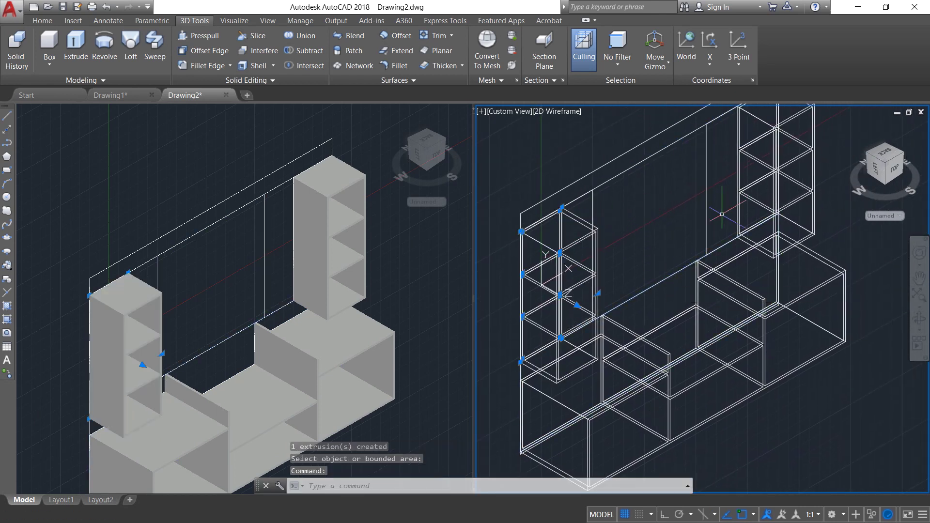
pyautogui.click(777, 182)
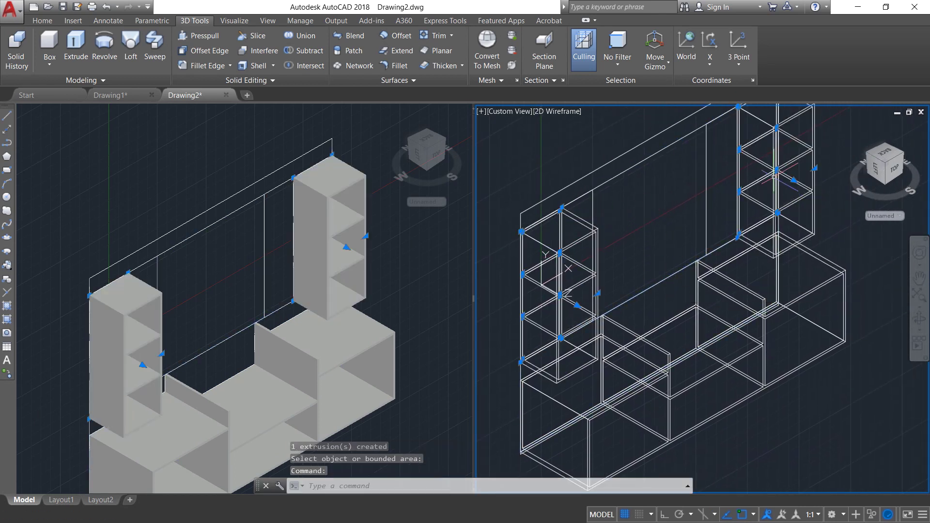
pyautogui.click(733, 325)
pyautogui.rightClick(649, 206)
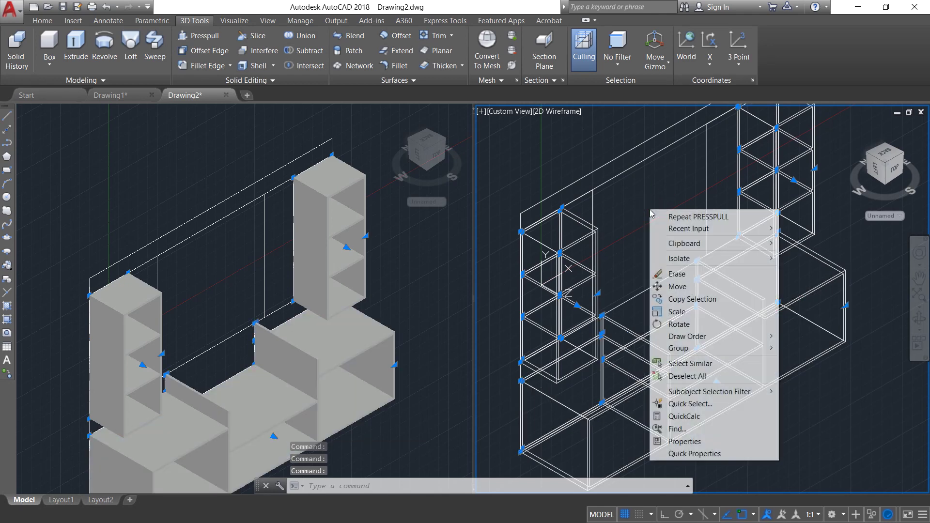
pyautogui.moveTo(688, 259)
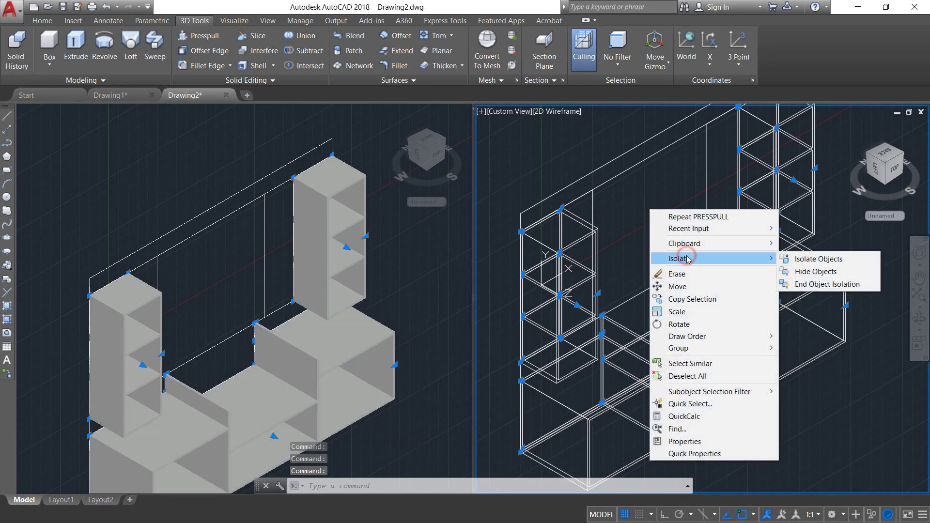
pyautogui.click(817, 272)
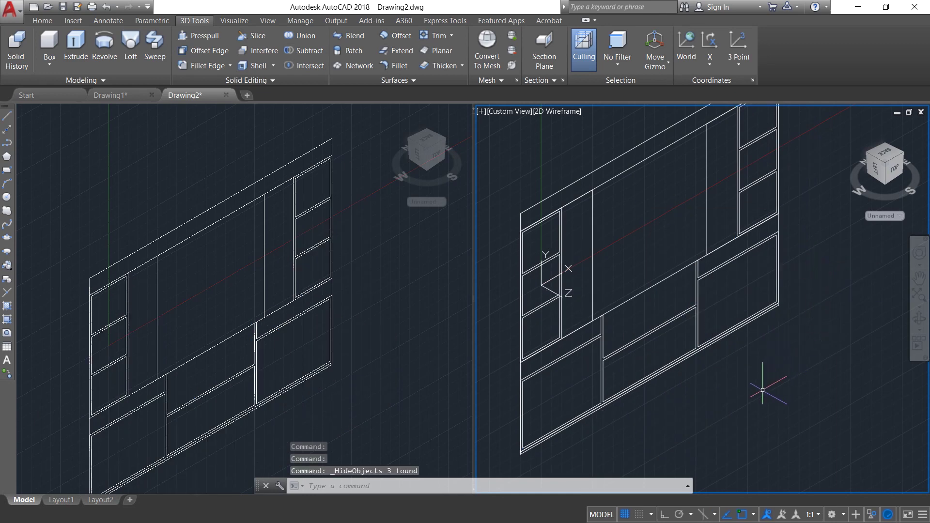
# Step: Orient the right viewport to a straight-on Front view of the cabinet outline
pyautogui.click(919, 318)
pyautogui.moveTo(849, 315); pyautogui.dragTo(879, 213)
pyautogui.press('Escape')
pyautogui.click(887, 167)
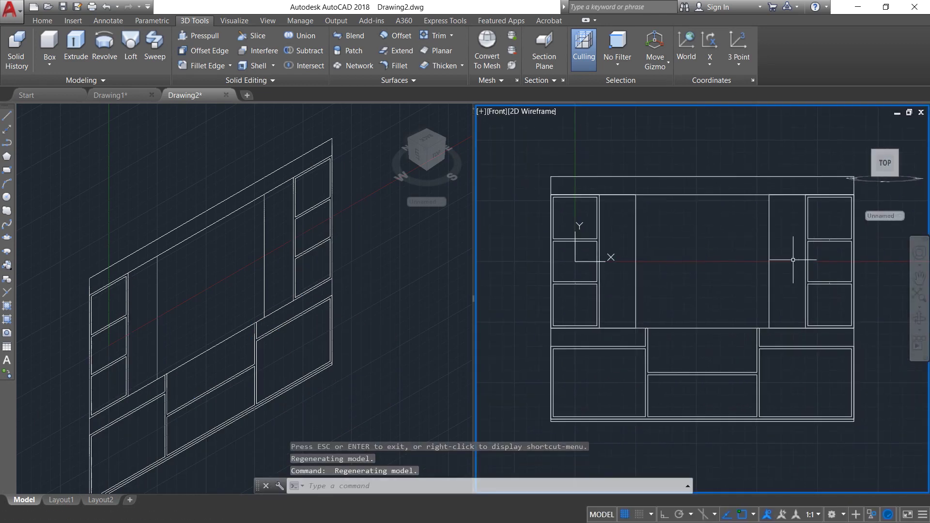
# Step: Draw a rectangle 2 cm wide and 140 cm high downward from the upper-left outer corner of the cabinet outline
pyautogui.write('re')
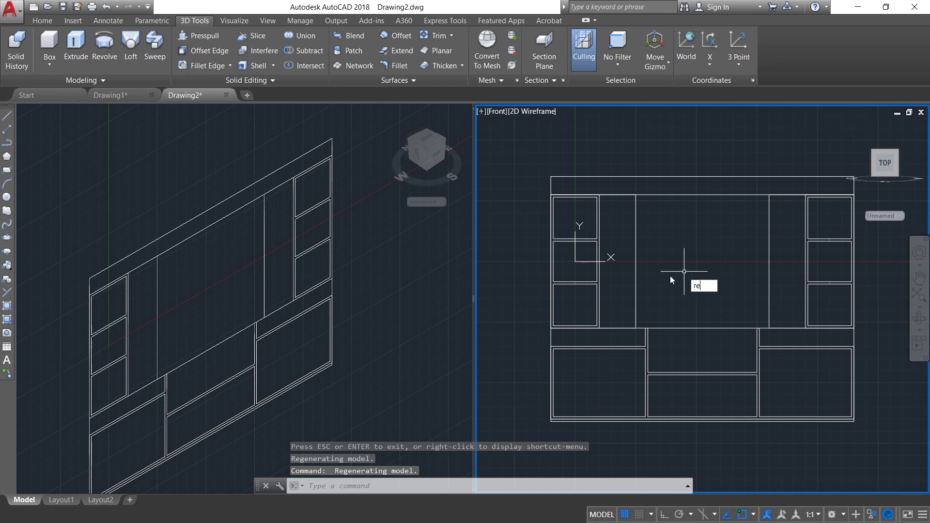
pyautogui.write('c')
pyautogui.press('Escape')
pyautogui.write('rec')
pyautogui.press('Return')
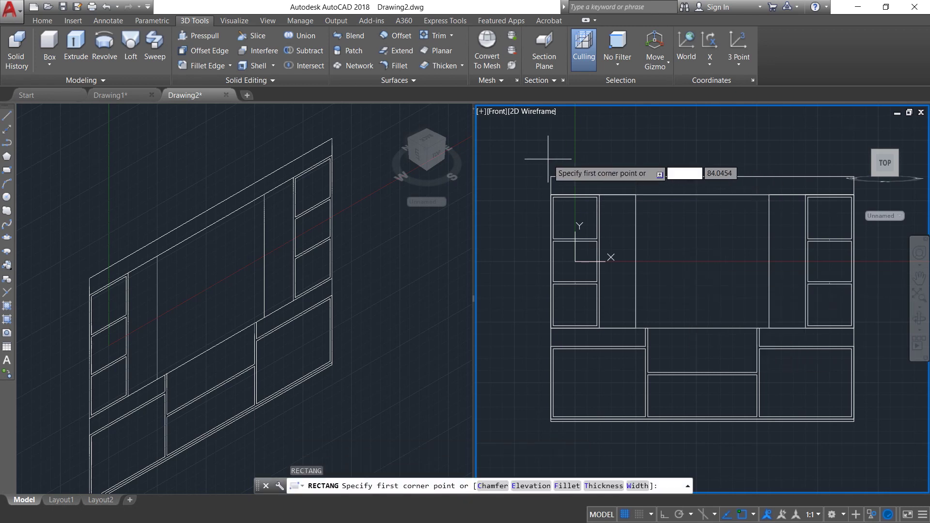
pyautogui.scroll(4, 545, 162)
pyautogui.click(560, 200)
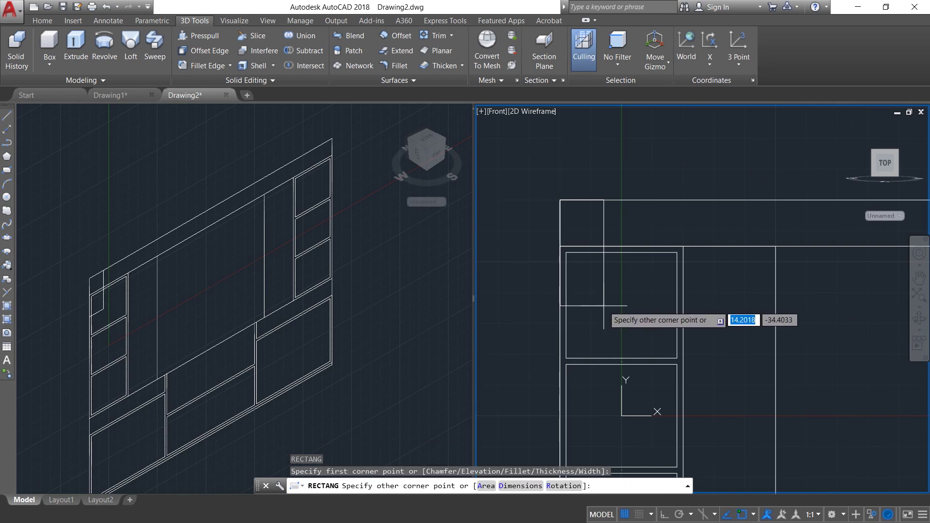
pyautogui.write('2')
pyautogui.press('Tab')
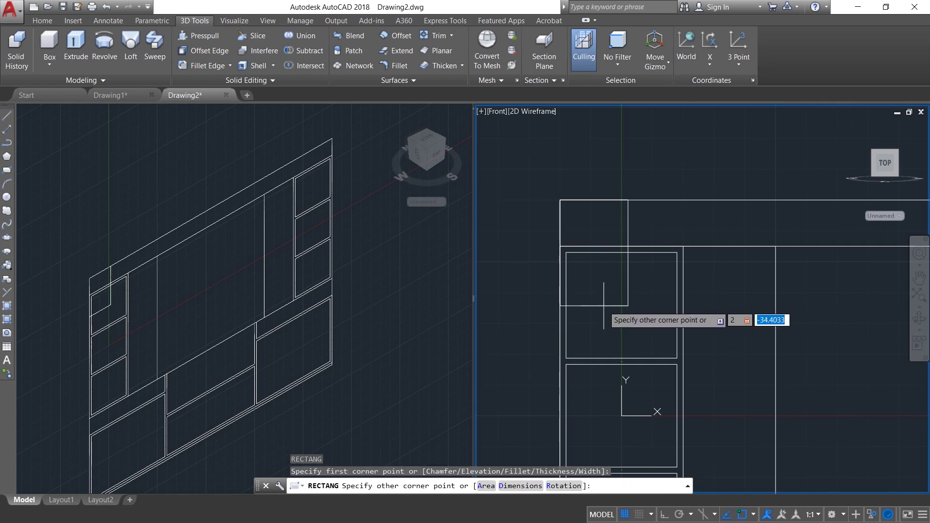
pyautogui.write('-14')
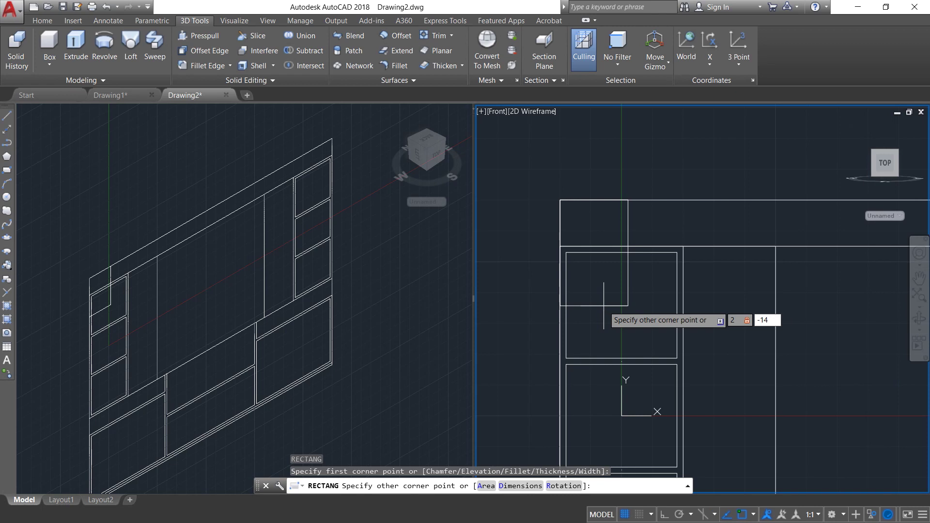
pyautogui.write('0')
pyautogui.press('Return')
# Step: Draw a rectangle 250 cm wide and 2 cm high downward from the left column frame's upper-left outer corner
pyautogui.scroll(-3, 606, 303)
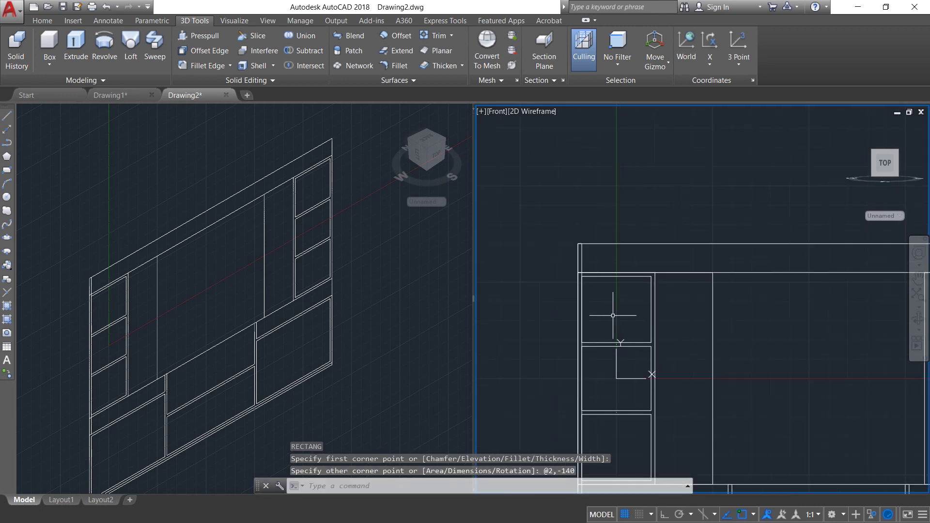
pyautogui.rightClick(610, 298)
pyautogui.click(622, 305)
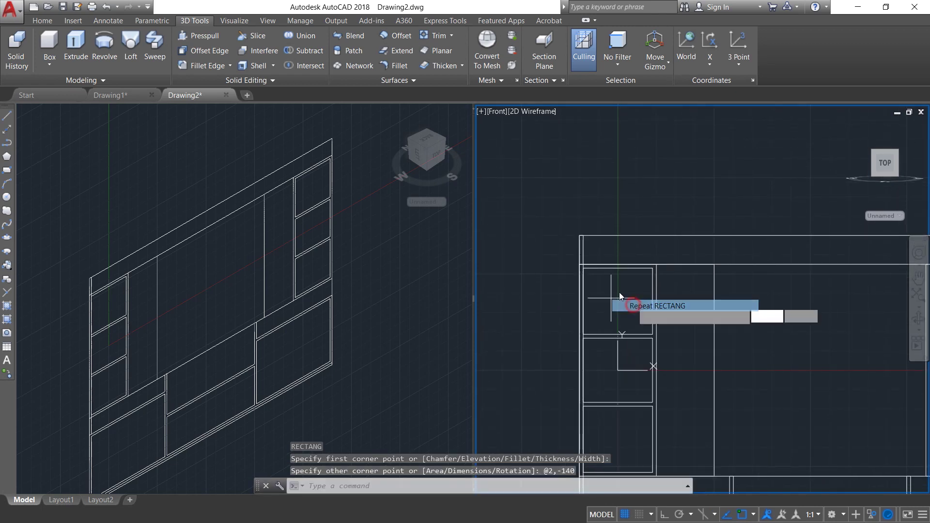
pyautogui.scroll(5, 607, 288)
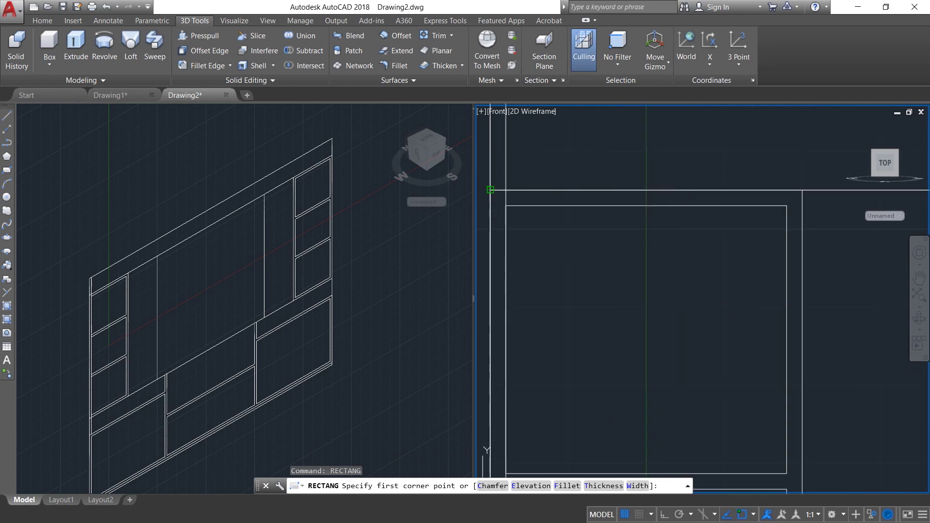
pyautogui.click(490, 190)
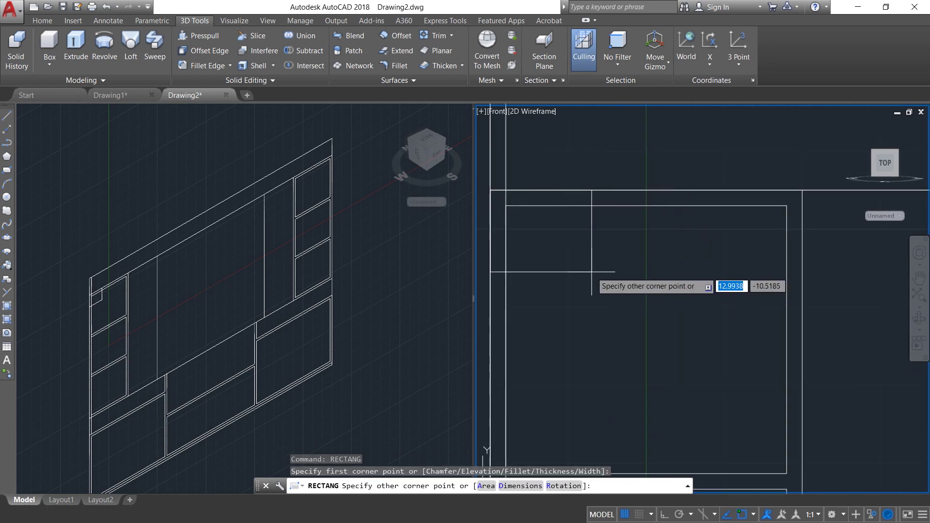
pyautogui.write('250')
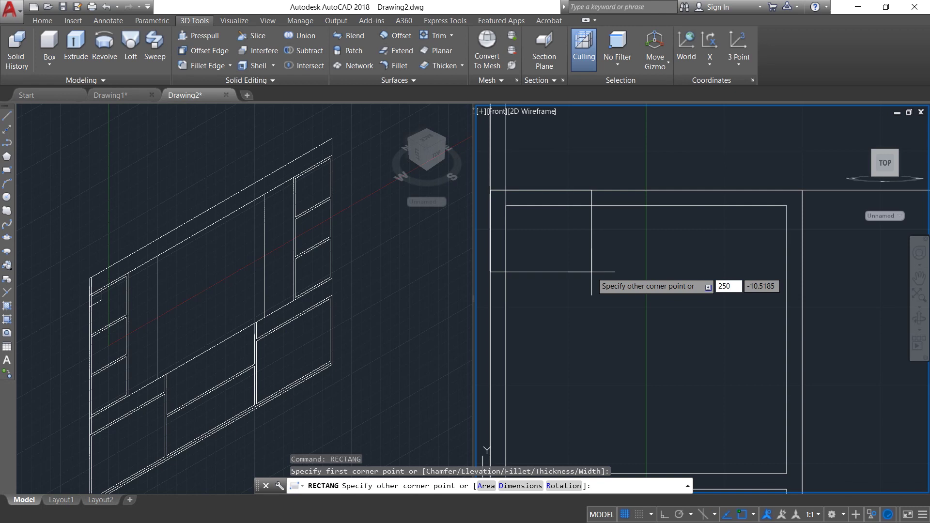
pyautogui.press('Tab')
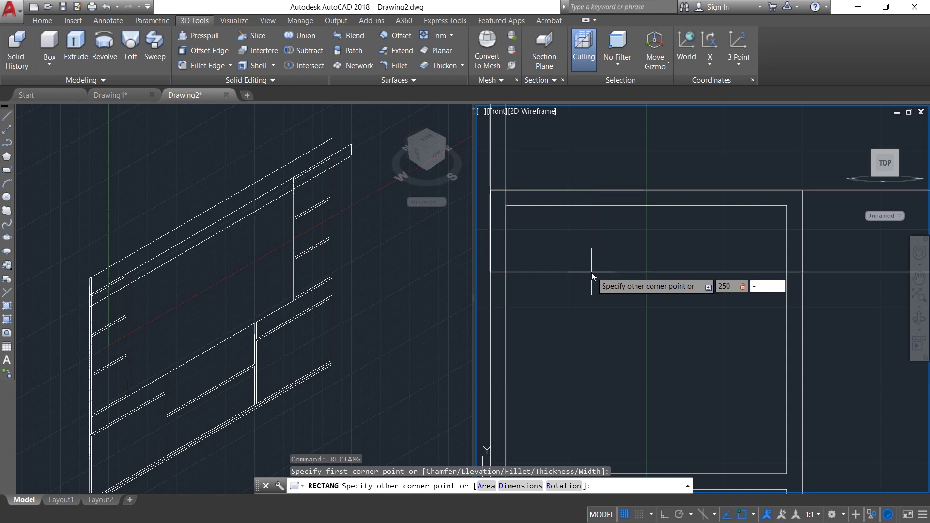
pyautogui.write('-2')
pyautogui.press('Return')
# Step: Draw a rectangle 250 cm wide and 2 cm high upward from the left column frame's lower-left outer corner
pyautogui.scroll(-2, 606, 280)
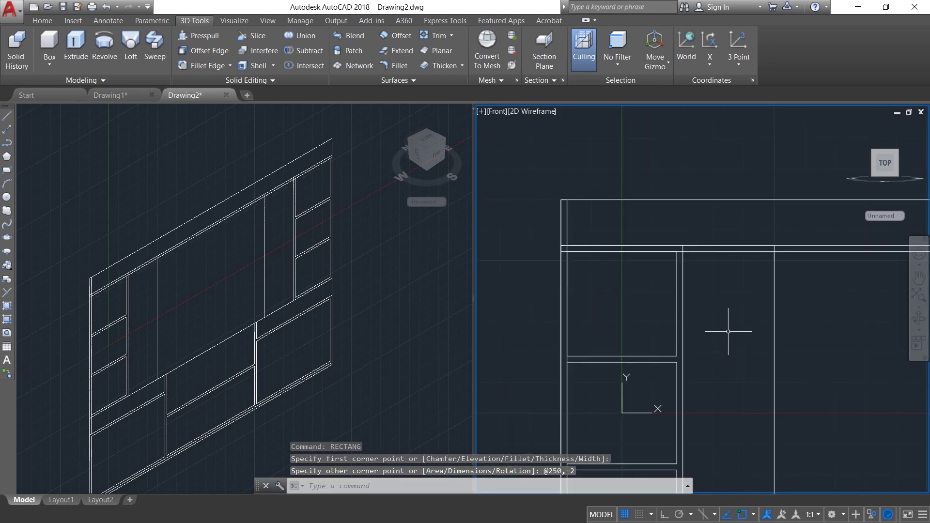
pyautogui.moveTo(728, 331); pyautogui.dragTo(695, 184, button='middle')
pyautogui.scroll(-2, 697, 247)
pyautogui.rightClick(708, 240)
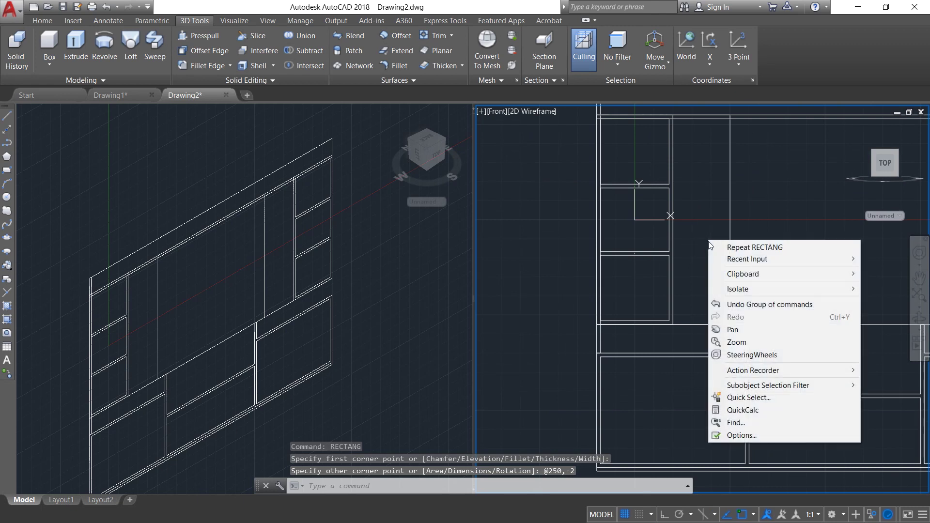
pyautogui.click(721, 248)
pyautogui.scroll(2, 639, 312)
pyautogui.scroll(3, 625, 348)
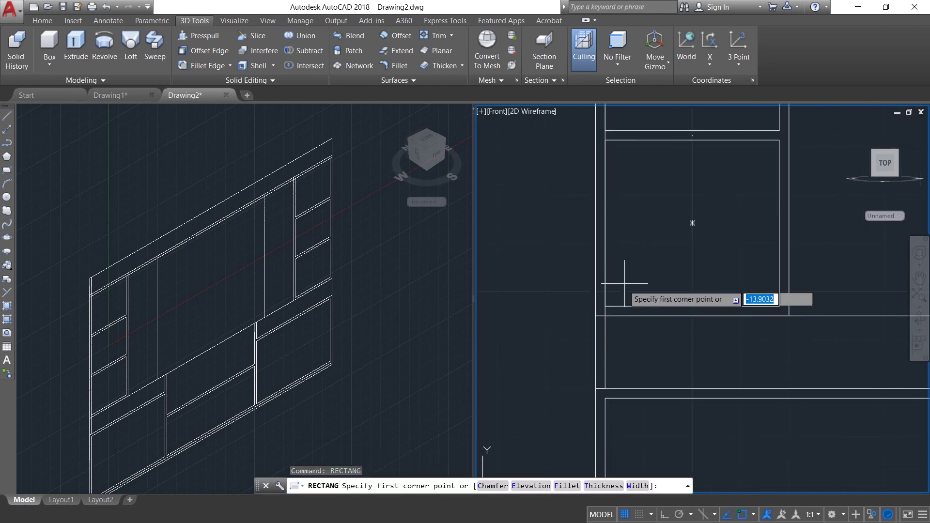
pyautogui.click(554, 347)
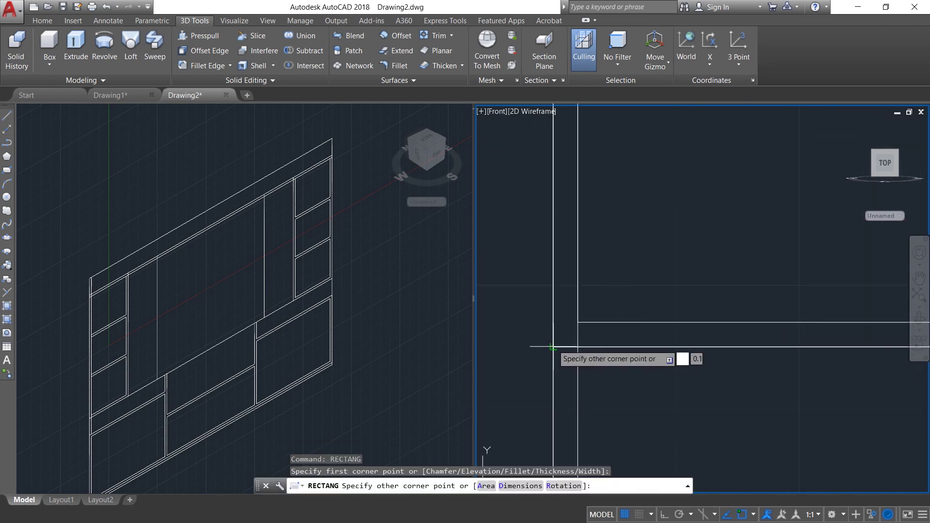
pyautogui.write('25')
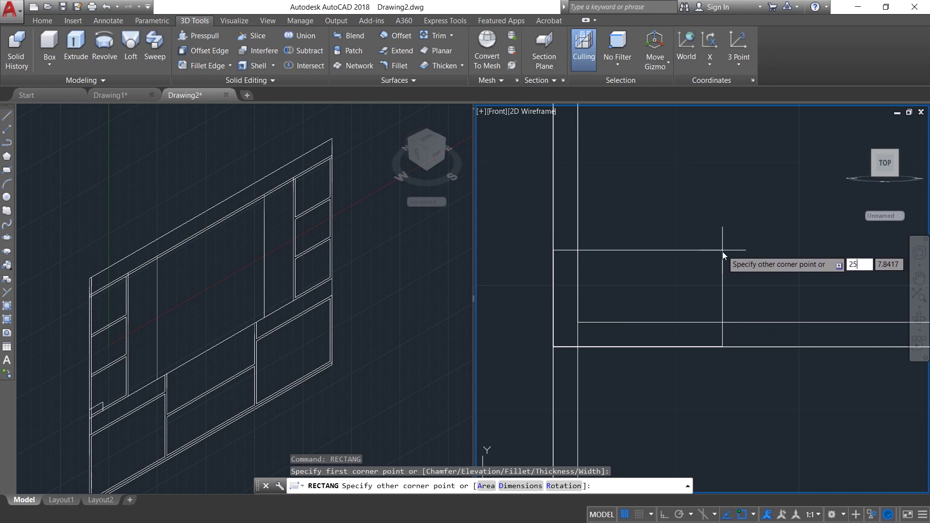
pyautogui.write('0')
pyautogui.press('Tab')
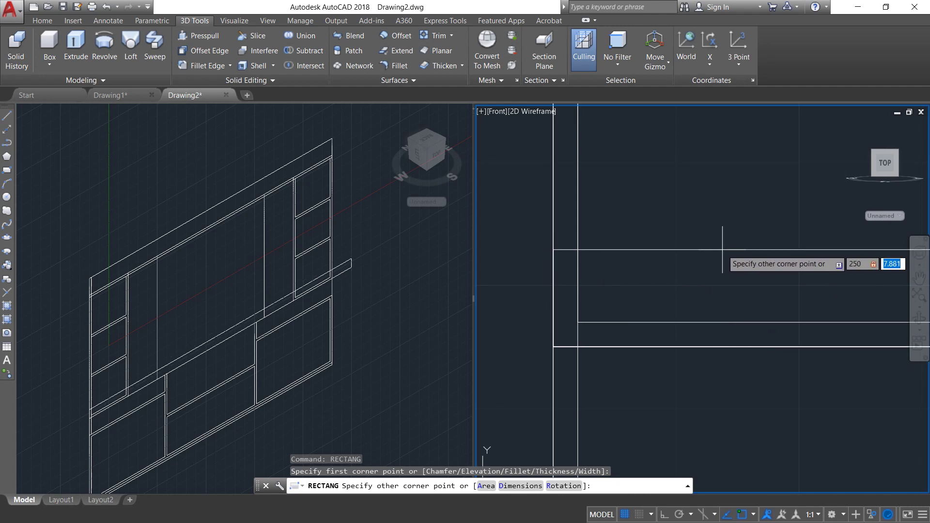
pyautogui.write('2')
pyautogui.press('Return')
pyautogui.scroll(-2, 720, 253)
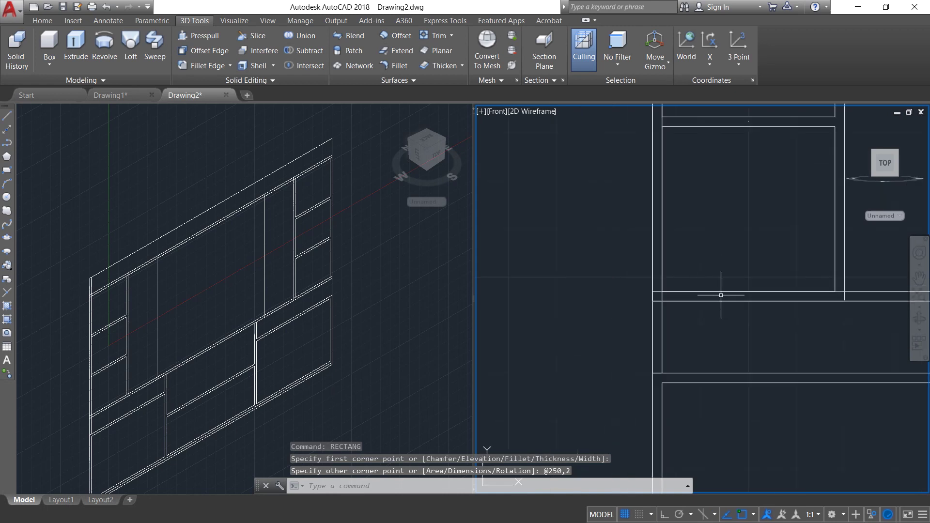
pyautogui.moveTo(717, 291); pyautogui.dragTo(671, 246, button='middle')
pyautogui.scroll(-4, 684, 247)
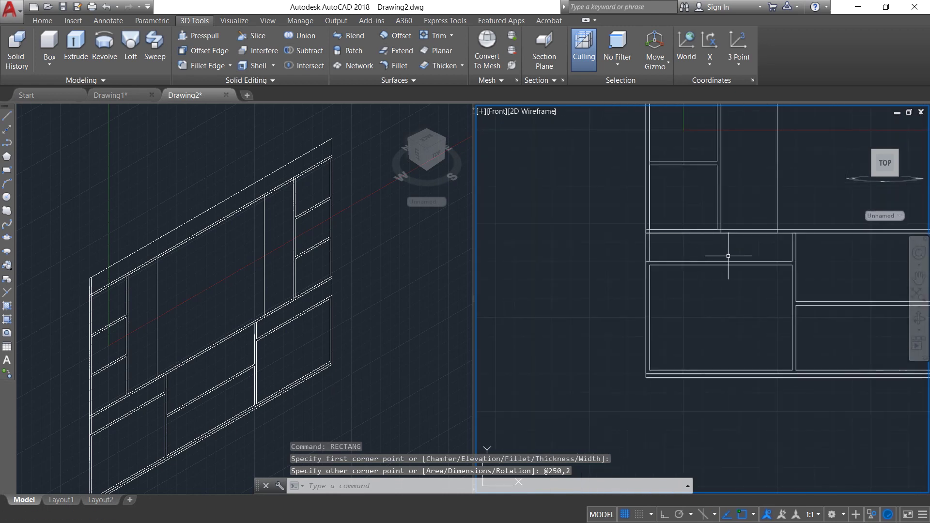
# Step: Draw an 80 by 75 rectangle downward from the upper-left corner of the lower-left compartment
pyautogui.scroll(3, 655, 245)
pyautogui.rightClick(657, 243)
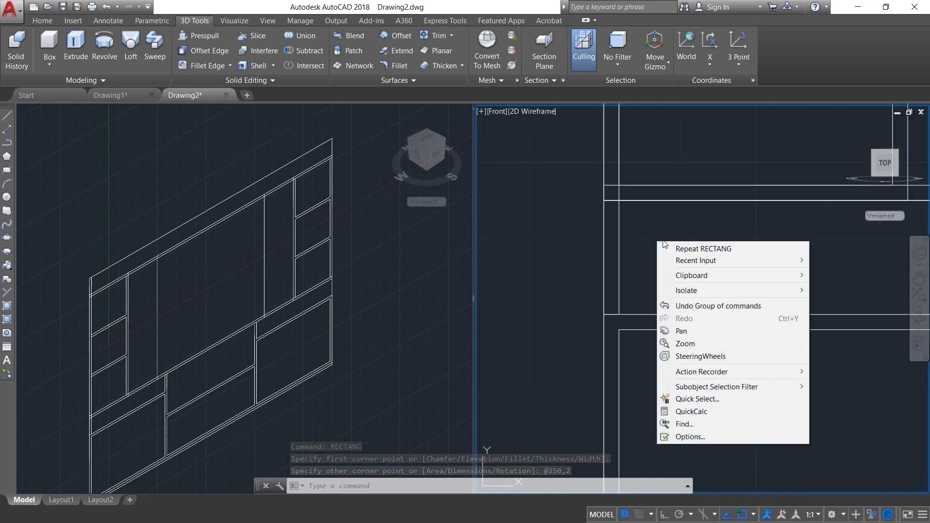
pyautogui.click(696, 249)
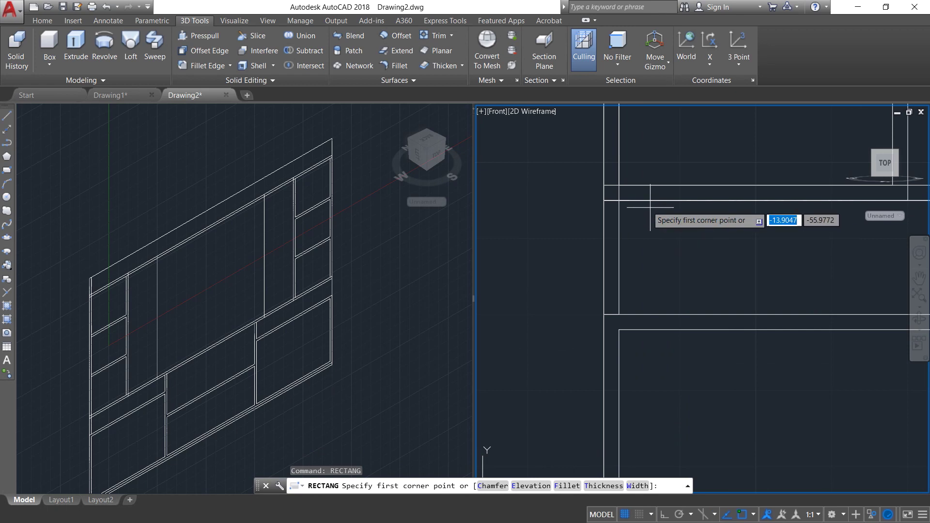
pyautogui.click(604, 201)
pyautogui.scroll(-3, 644, 234)
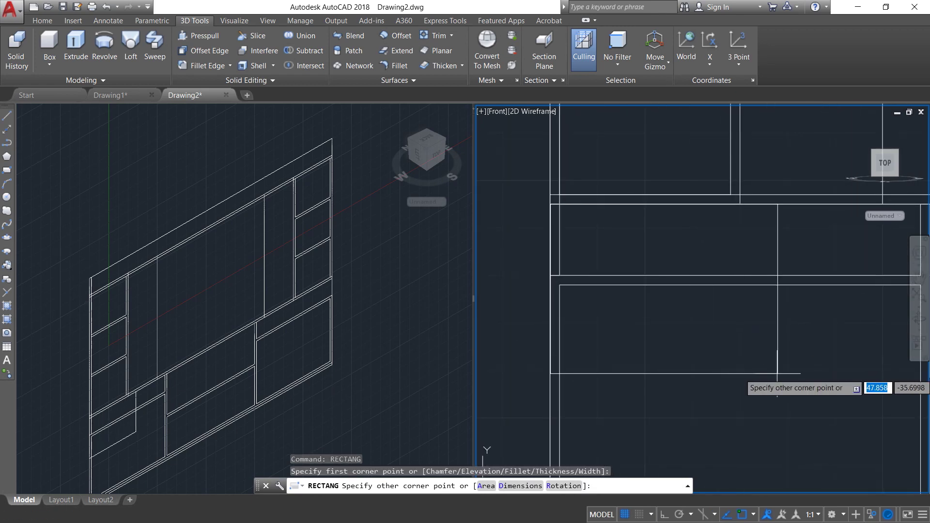
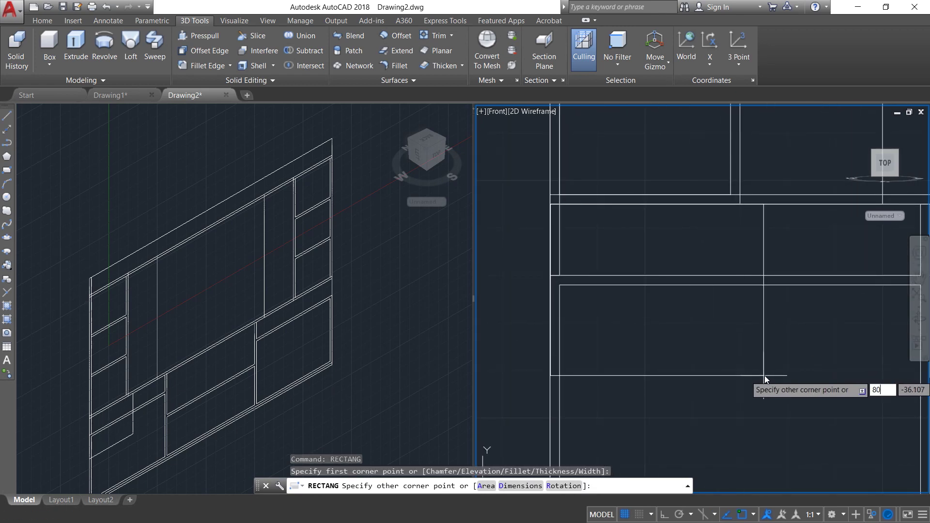
pyautogui.write('80')
pyautogui.press('Tab')
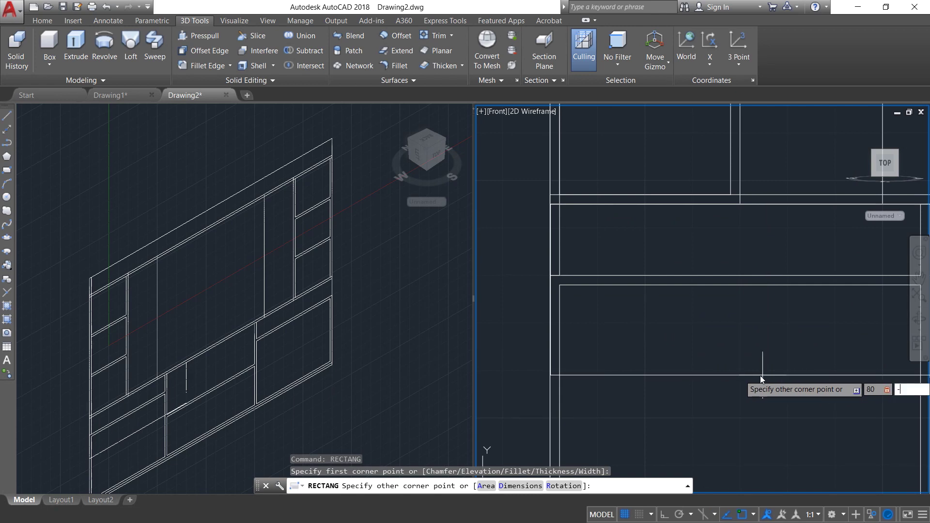
pyautogui.press('Return')
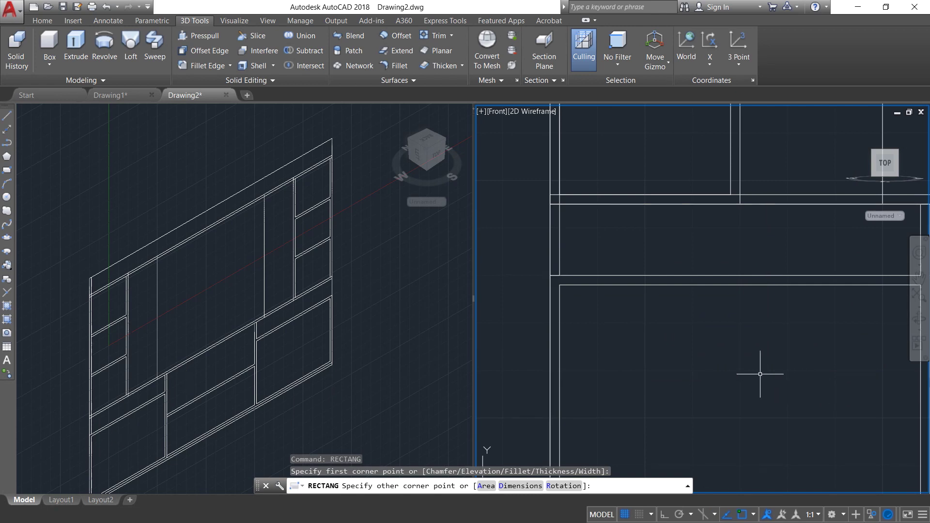
pyautogui.scroll(-5, 698, 348)
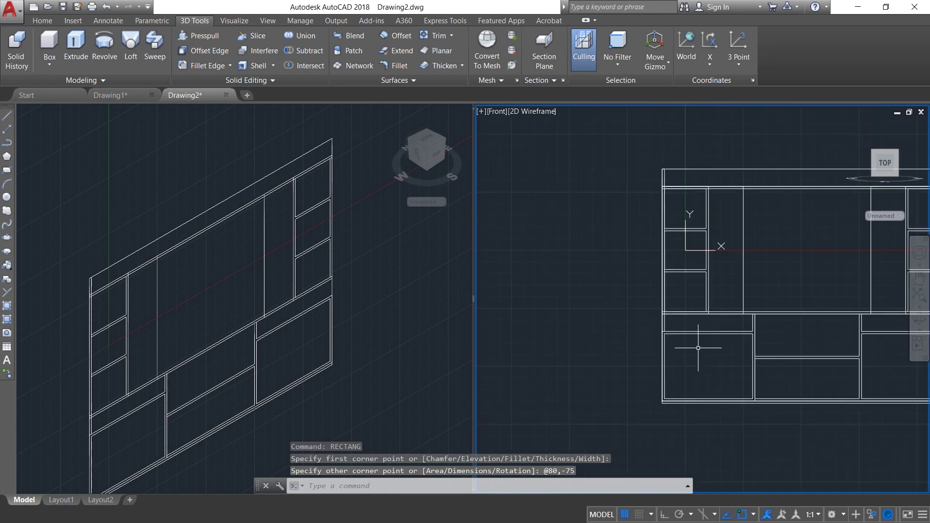
# Step: Mirror the narrow left vertical strip and the 80 by 75 rectangle across the unit's vertical centreline, using Ortho and keeping the originals
pyautogui.scroll(5, 748, 276)
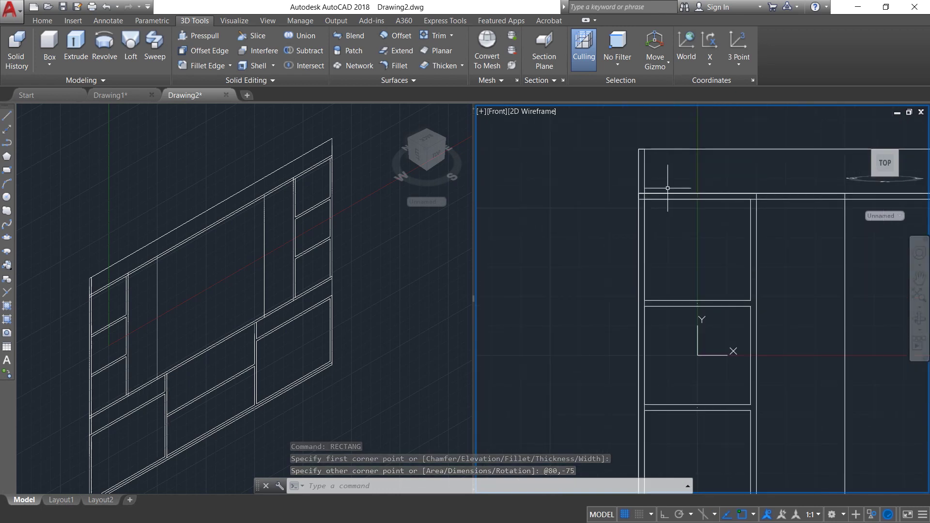
pyautogui.click(642, 164)
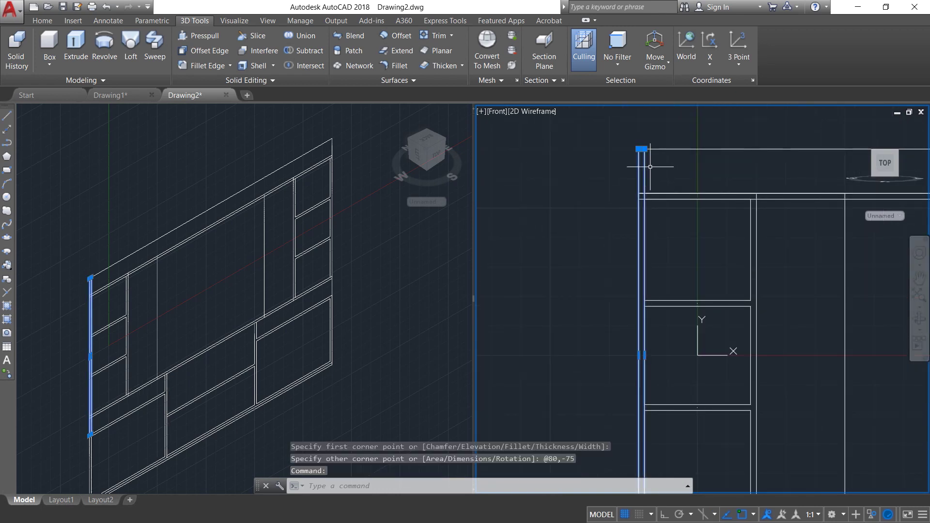
pyautogui.scroll(-5, 695, 400)
pyautogui.moveTo(695, 400); pyautogui.dragTo(660, 280, button='middle')
pyautogui.scroll(6, 656, 304)
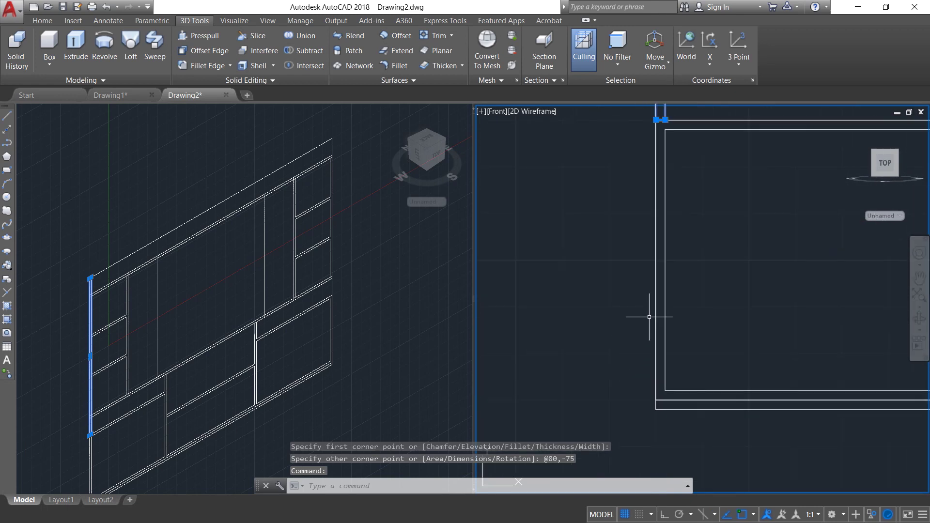
pyautogui.scroll(-5, 657, 305)
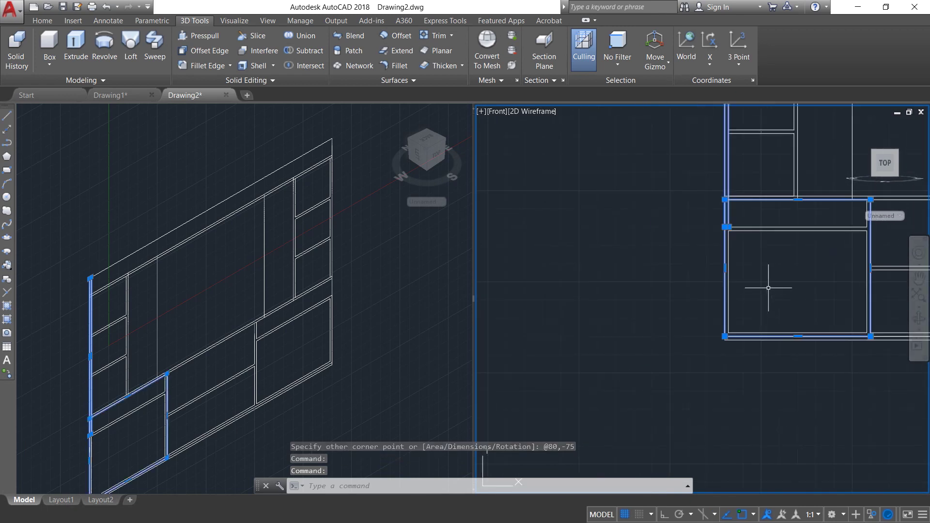
pyautogui.click(615, 271)
pyautogui.scroll(-2, 620, 270)
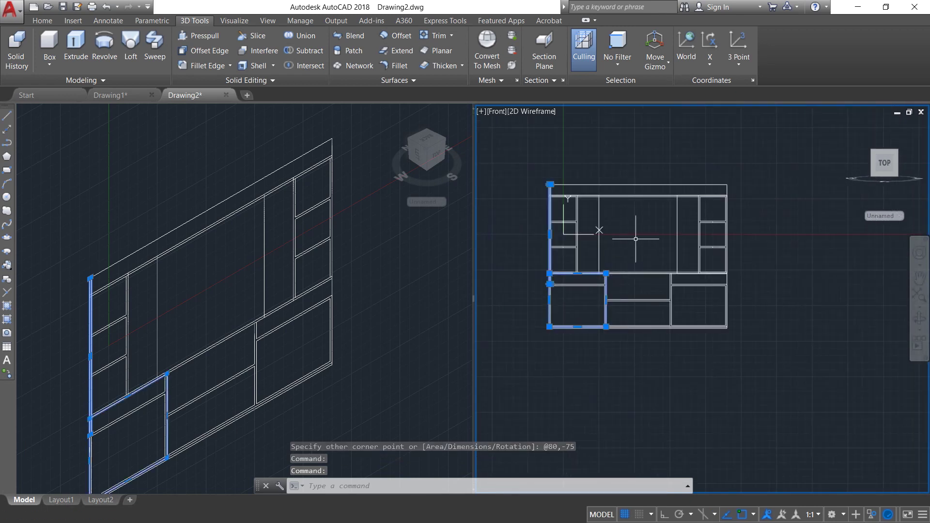
pyautogui.write('mi')
pyautogui.press('Return')
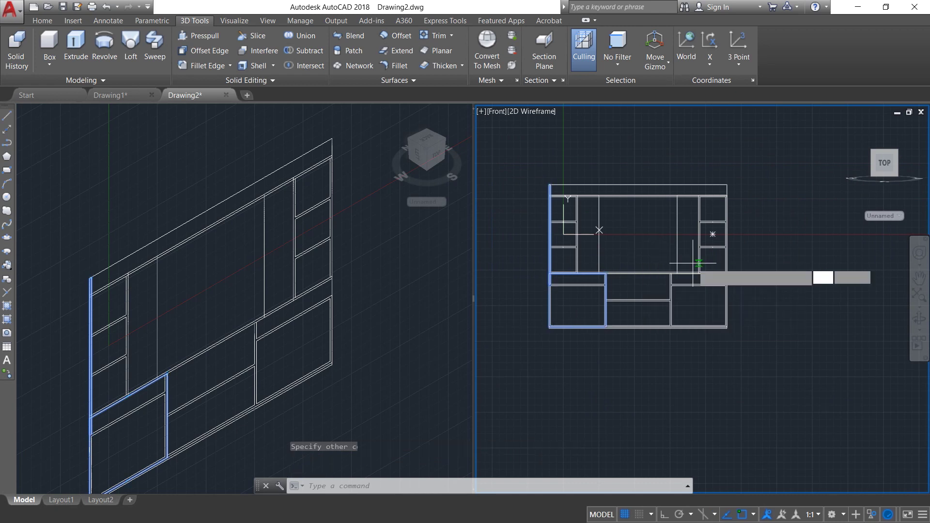
pyautogui.scroll(3, 623, 222)
pyautogui.scroll(2, 671, 253)
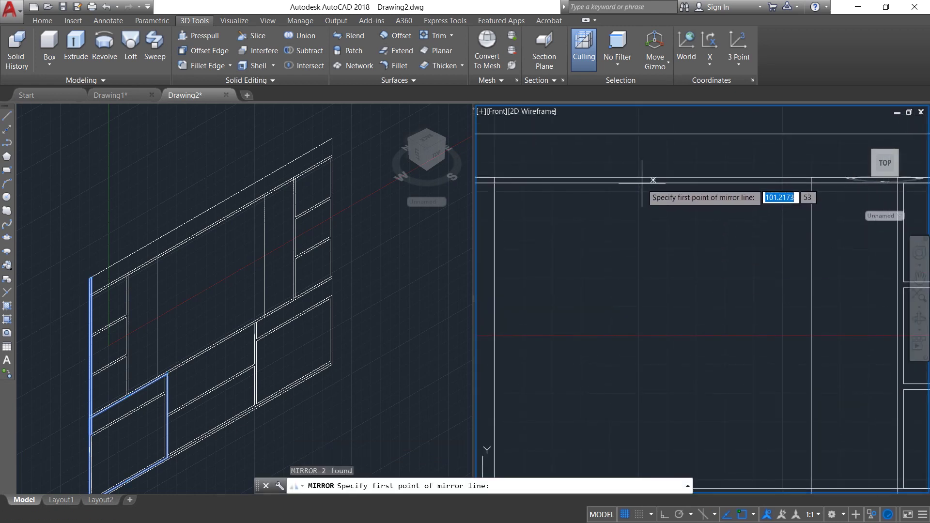
pyautogui.click(653, 181)
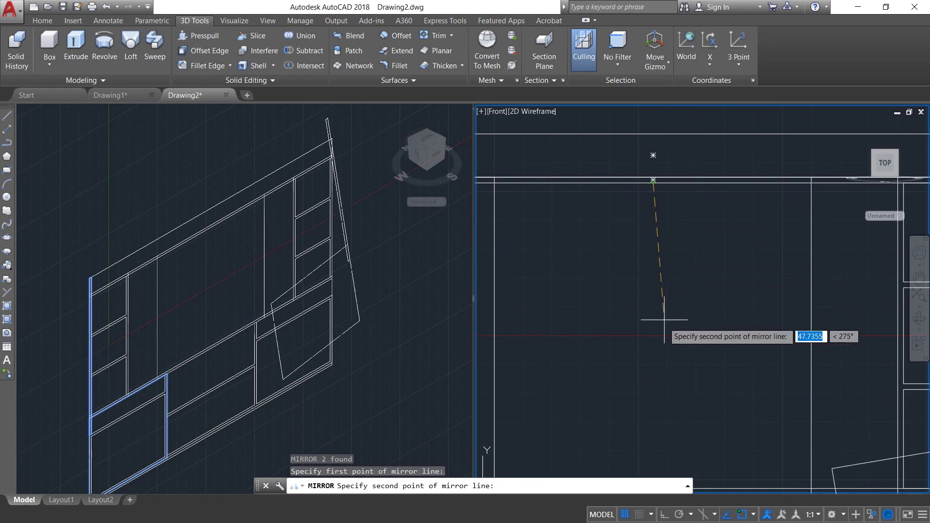
pyautogui.scroll(-3, 660, 346)
pyautogui.moveTo(661, 354); pyautogui.dragTo(656, 307, button='middle')
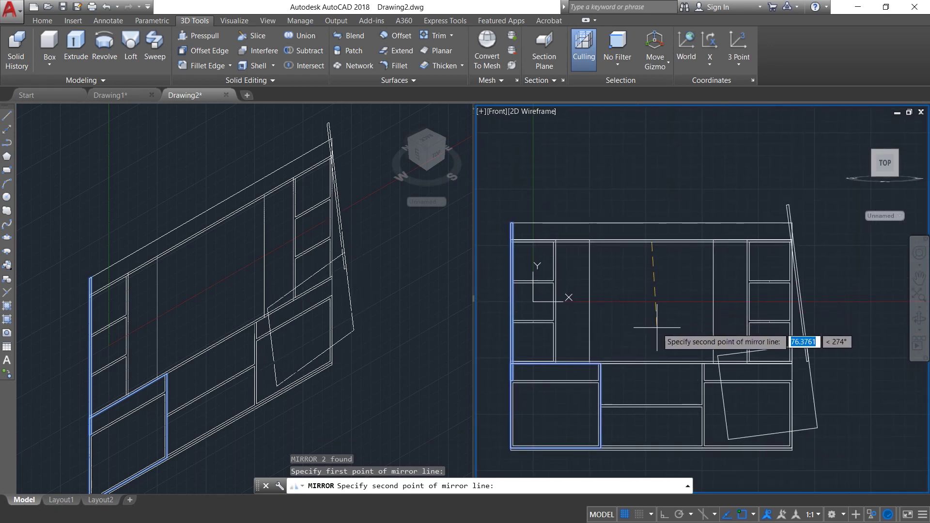
pyautogui.press('F8')
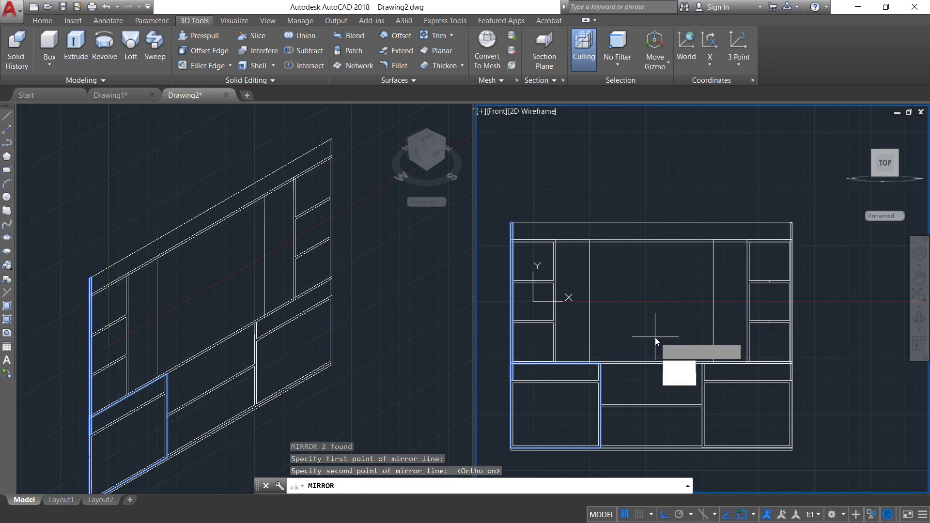
pyautogui.click(675, 379)
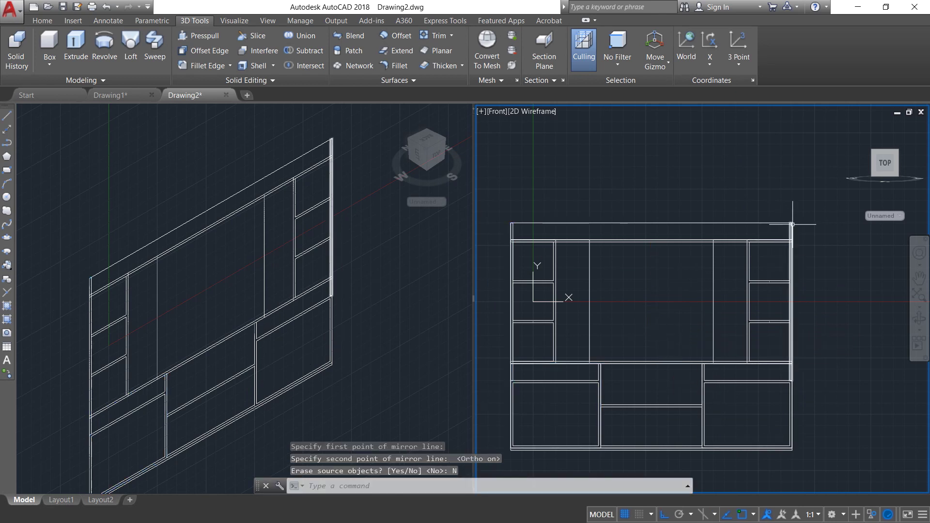
pyautogui.press('Escape')
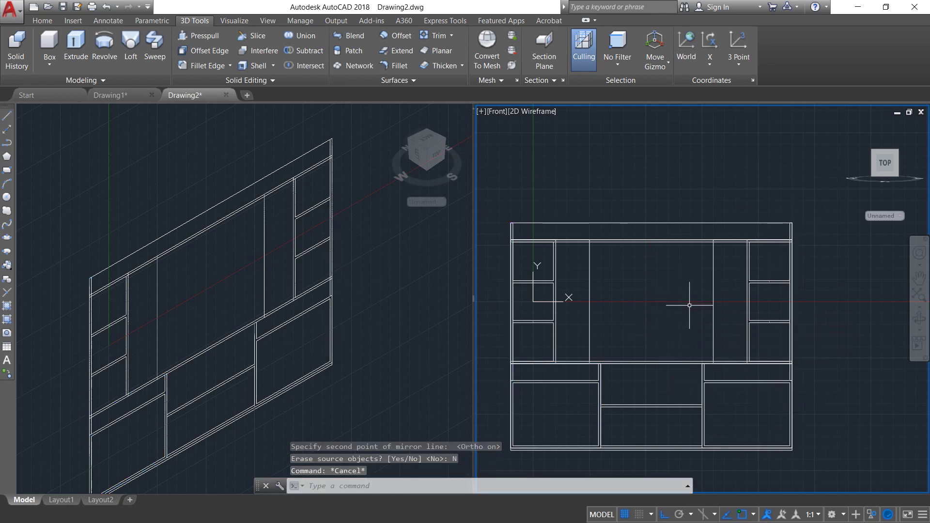
# Step: Extrude the long top rectangle, the two tall upper side rectangles and the two lower corner door rectangles by 2
pyautogui.click(919, 320)
pyautogui.moveTo(706, 305); pyautogui.dragTo(677, 272)
pyautogui.press('Escape')
pyautogui.write('ext')
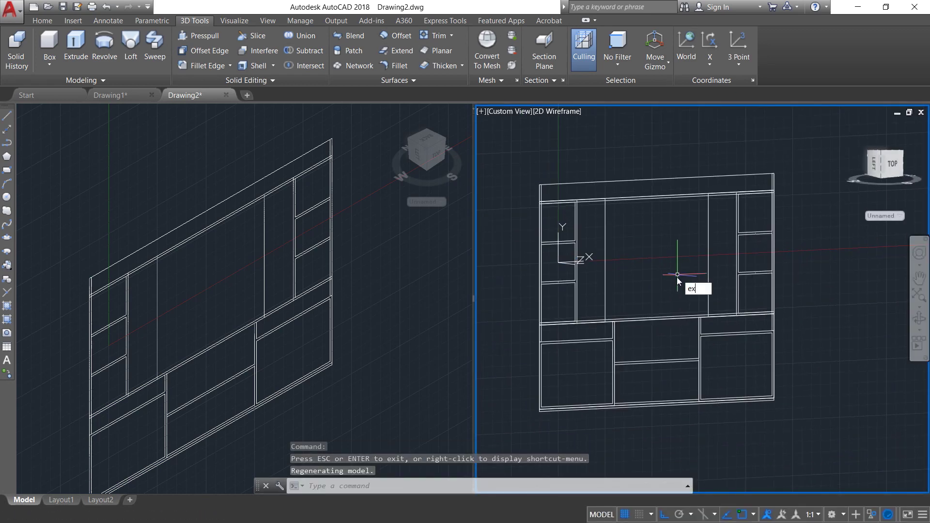
pyautogui.click(734, 301)
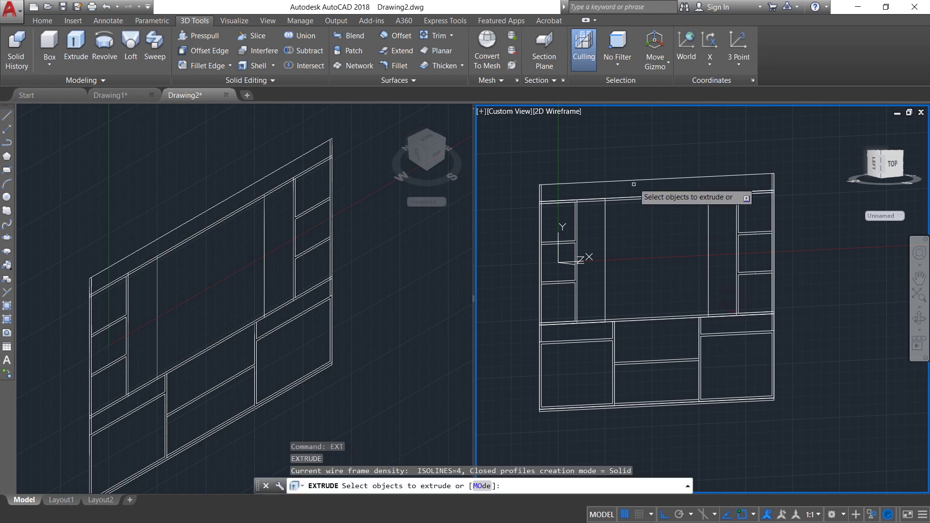
pyautogui.click(643, 179)
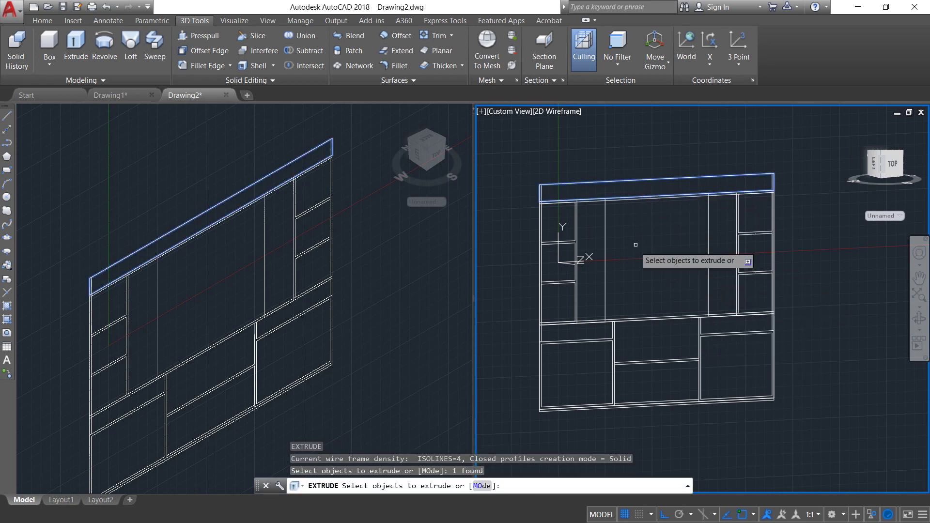
pyautogui.click(604, 245)
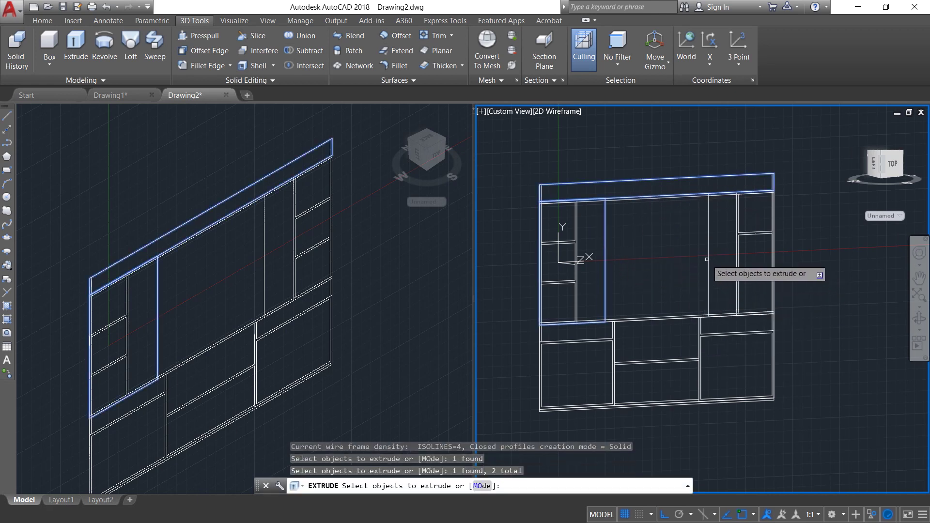
pyautogui.click(708, 257)
pyautogui.scroll(5, 631, 319)
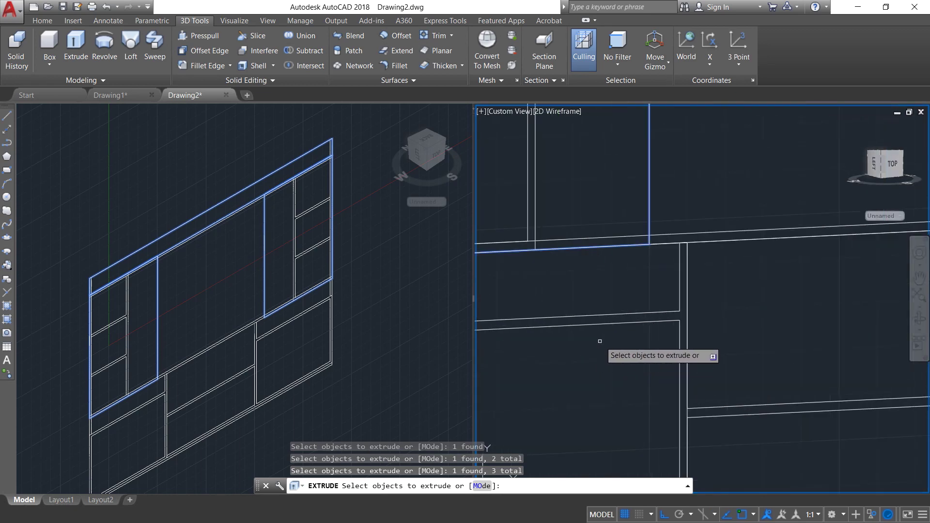
pyautogui.click(622, 322)
pyautogui.scroll(5, 797, 364)
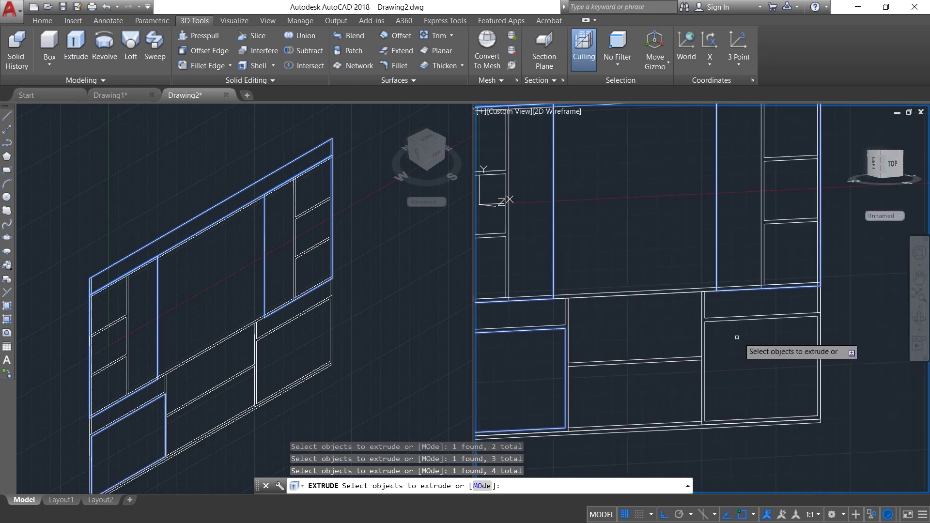
pyautogui.click(731, 292)
pyautogui.scroll(-5, 694, 351)
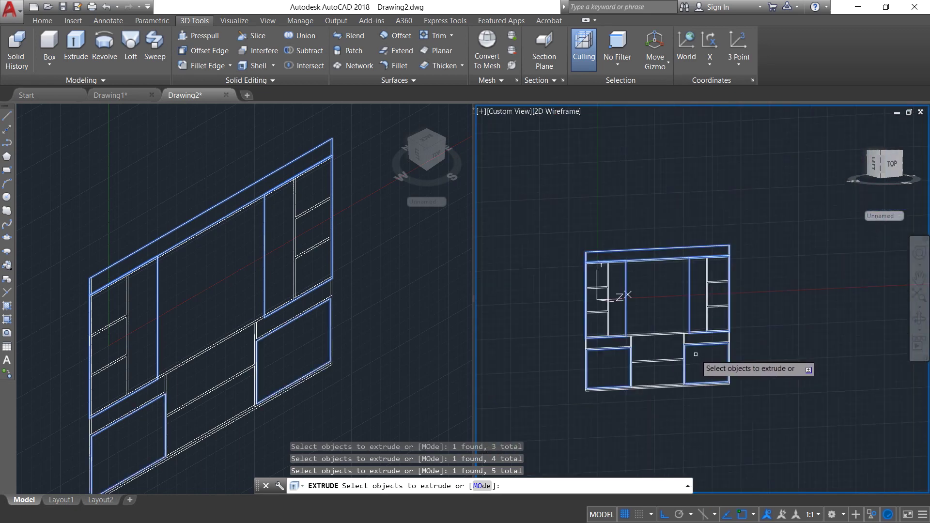
pyautogui.press('Return')
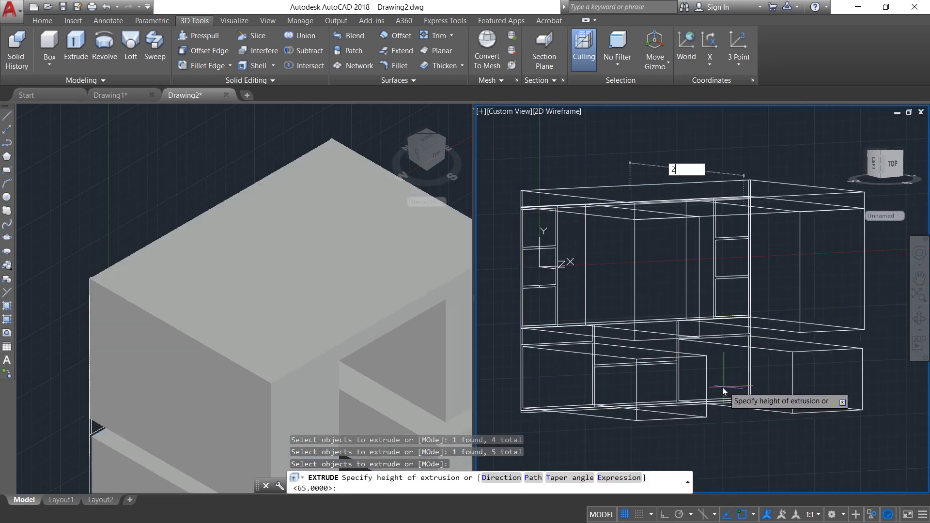
pyautogui.press('Return')
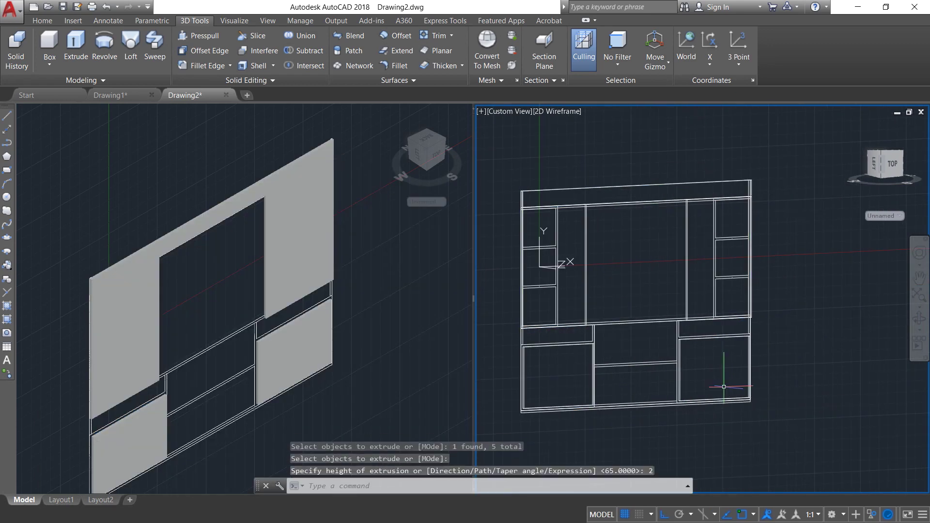
pyautogui.click(917, 324)
pyautogui.moveTo(658, 290); pyautogui.dragTo(637, 297)
pyautogui.press('Escape')
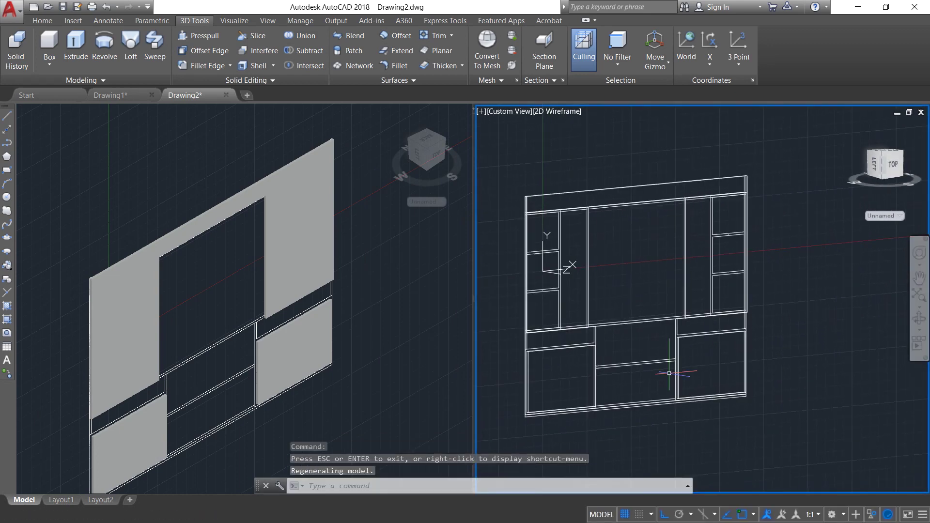
pyautogui.moveTo(603, 273); pyautogui.dragTo(645, 262, button='middle')
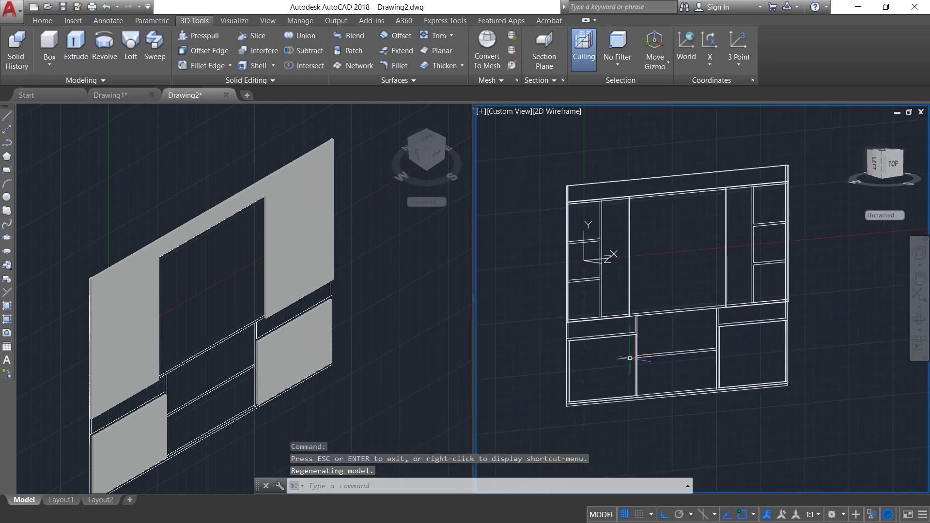
pyautogui.scroll(5, 630, 358)
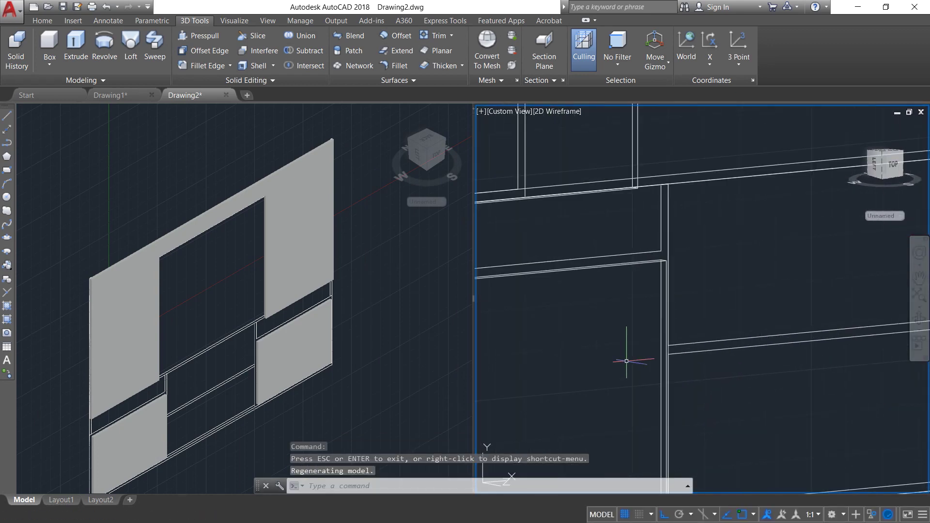
pyautogui.click(622, 264)
pyautogui.scroll(-3, 702, 339)
pyautogui.moveTo(804, 413); pyautogui.dragTo(712, 405, button='middle')
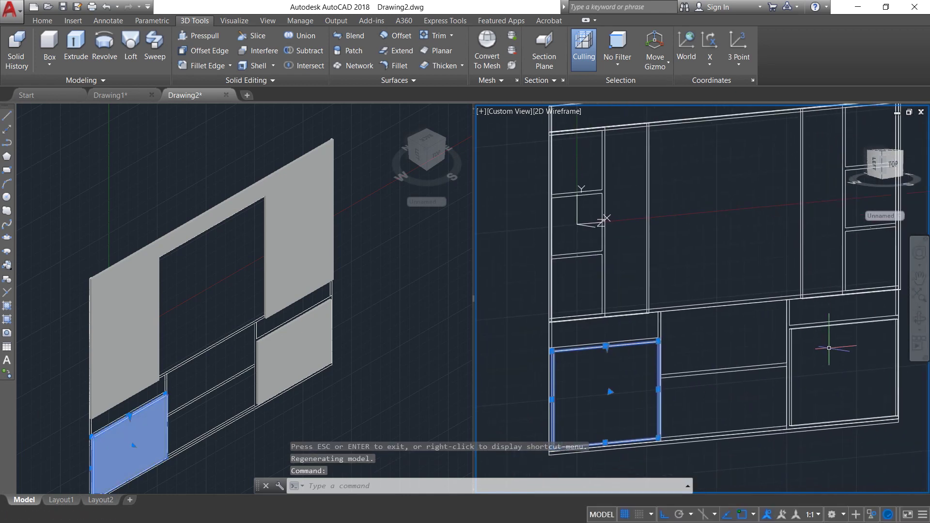
pyautogui.scroll(3, 828, 347)
pyautogui.click(804, 316)
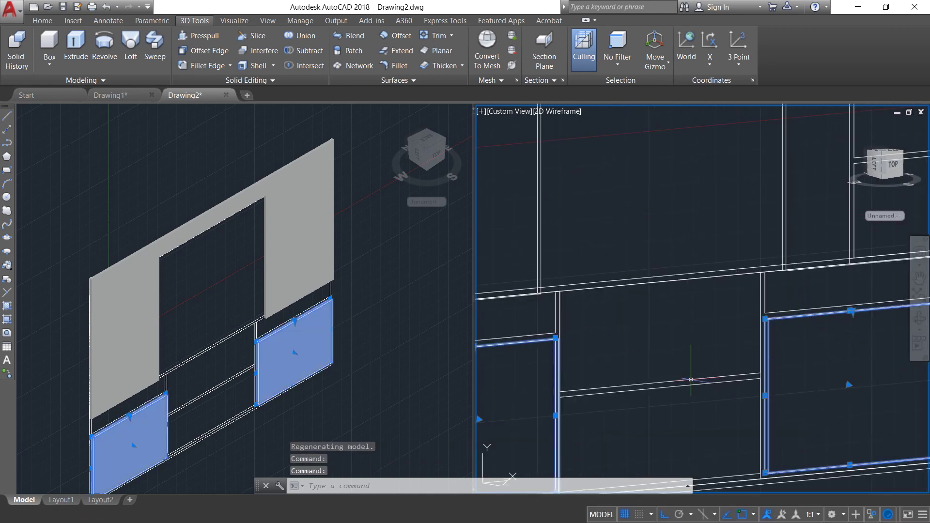
pyautogui.press('Escape')
# Step: Move the two lower corner door panels 65 forward along +Z with Ortho
pyautogui.click(552, 344)
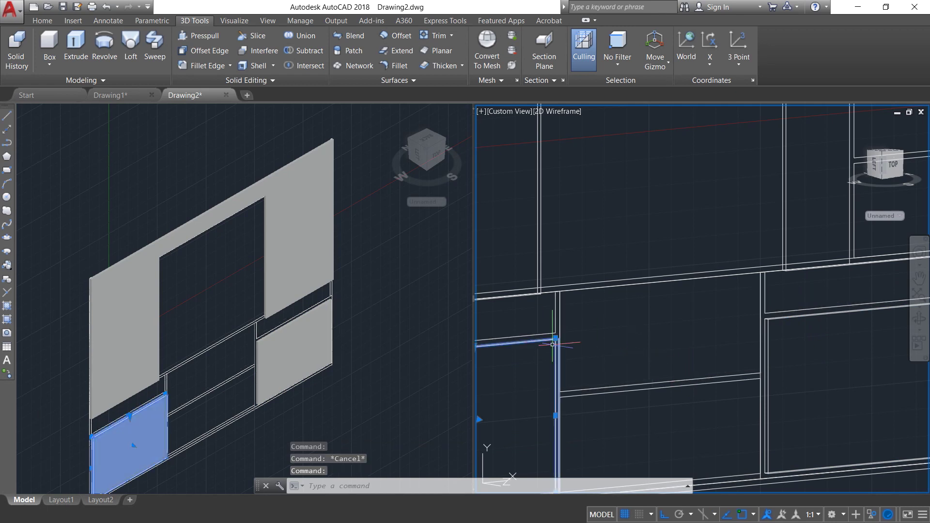
pyautogui.click(766, 334)
pyautogui.scroll(-3, 685, 313)
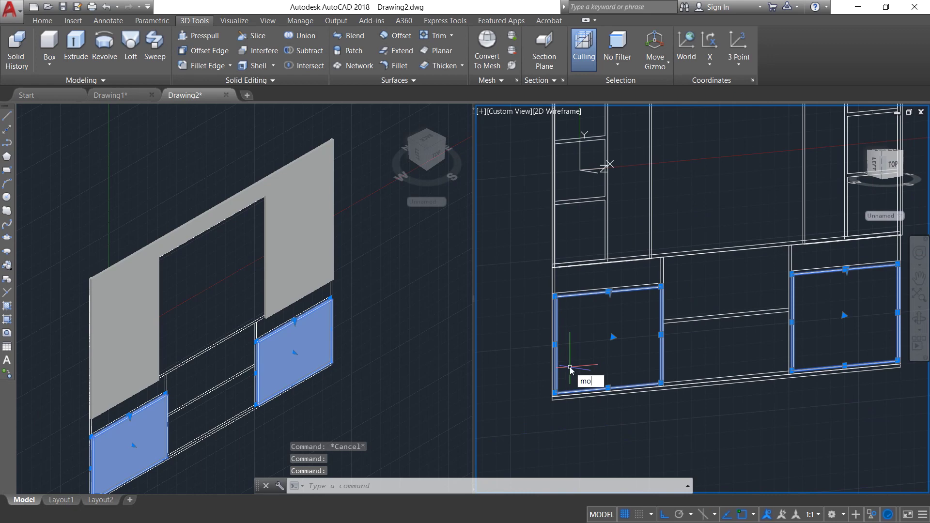
pyautogui.press('Down')
pyautogui.press('Return')
pyautogui.scroll(5, 693, 368)
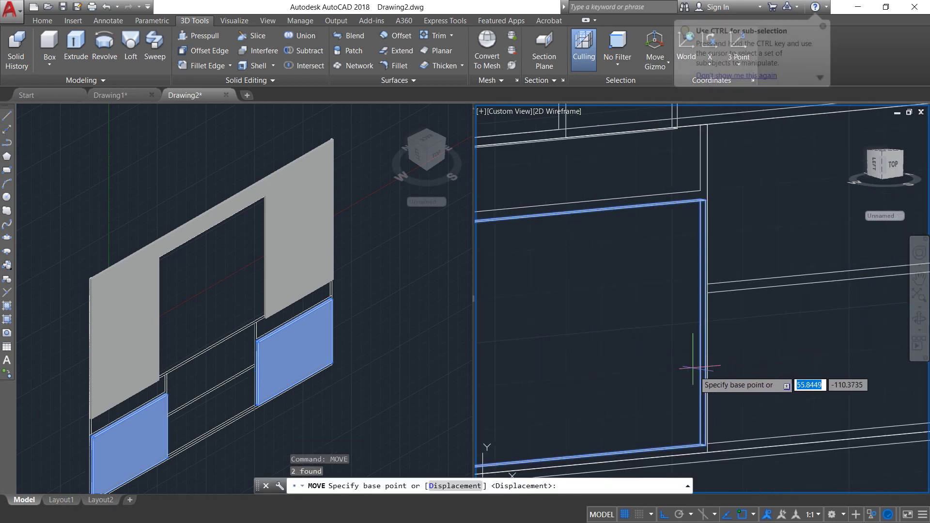
pyautogui.click(700, 322)
pyautogui.scroll(-5, 738, 367)
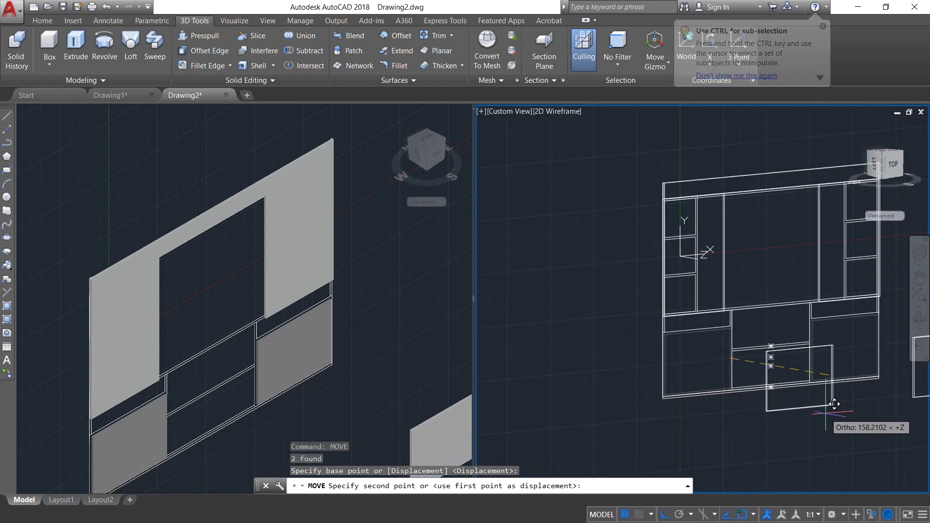
pyautogui.write('65')
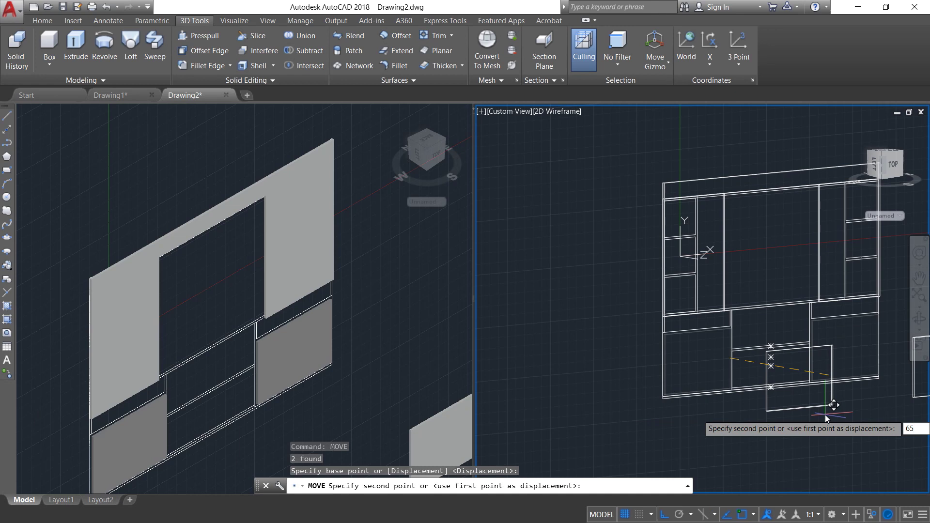
pyautogui.press('Return')
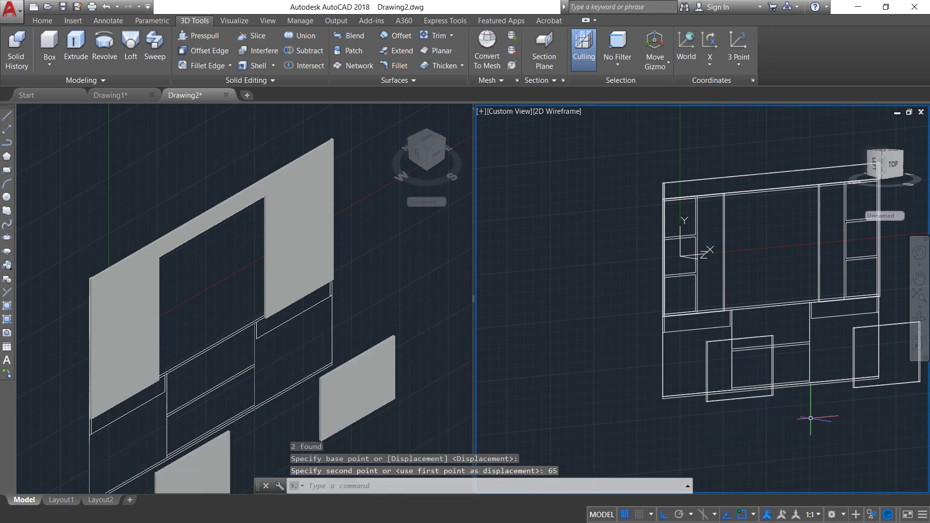
pyautogui.press('Escape')
# Step: Hide the long top panel and the two tall upper side panels
pyautogui.moveTo(793, 240); pyautogui.dragTo(768, 258, button='middle')
pyautogui.click(738, 192)
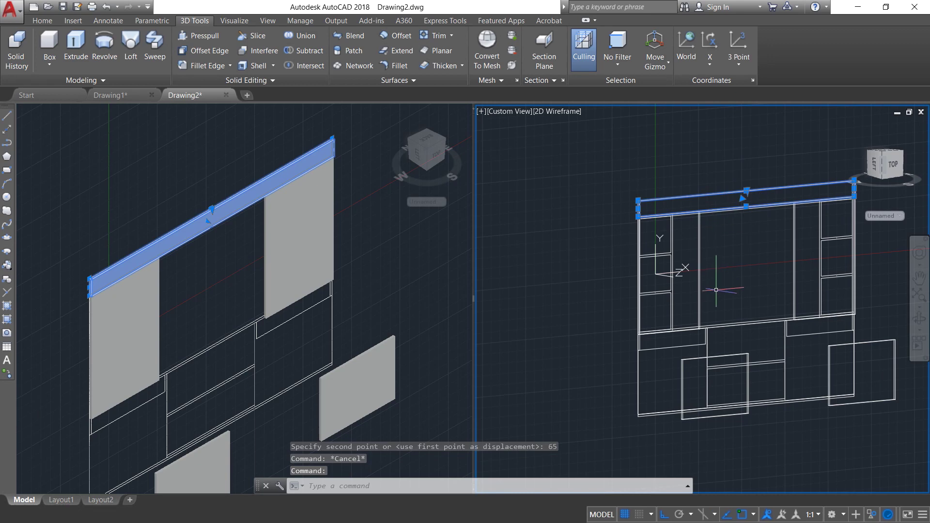
pyautogui.click(700, 278)
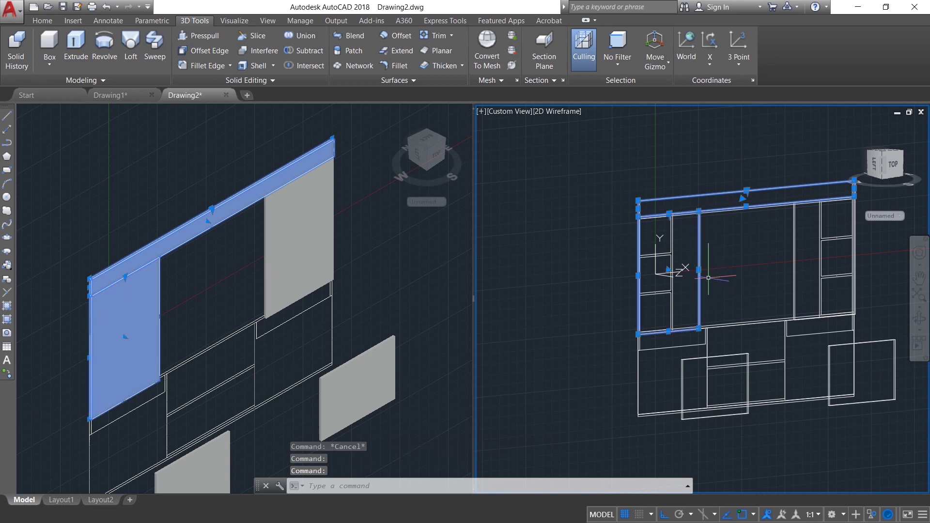
pyautogui.click(794, 271)
pyautogui.rightClick(742, 265)
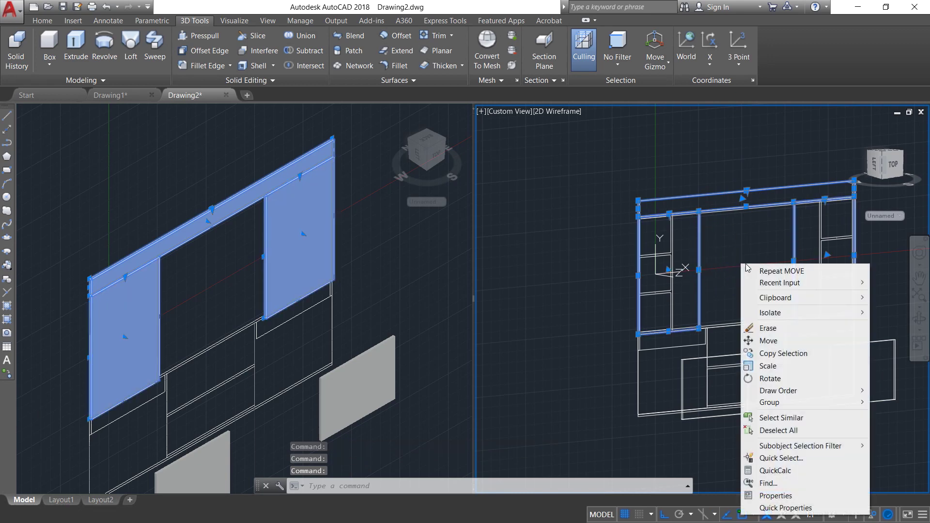
pyautogui.click(787, 312)
pyautogui.click(692, 326)
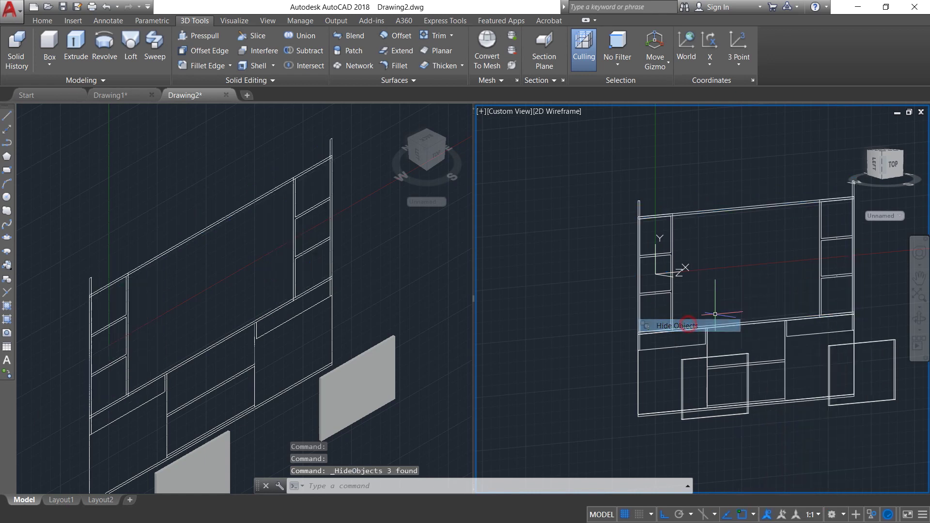
# Step: Extrude the long upper shelf strip and the two outer vertical side strips by 35
pyautogui.moveTo(773, 263); pyautogui.dragTo(710, 273, button='middle')
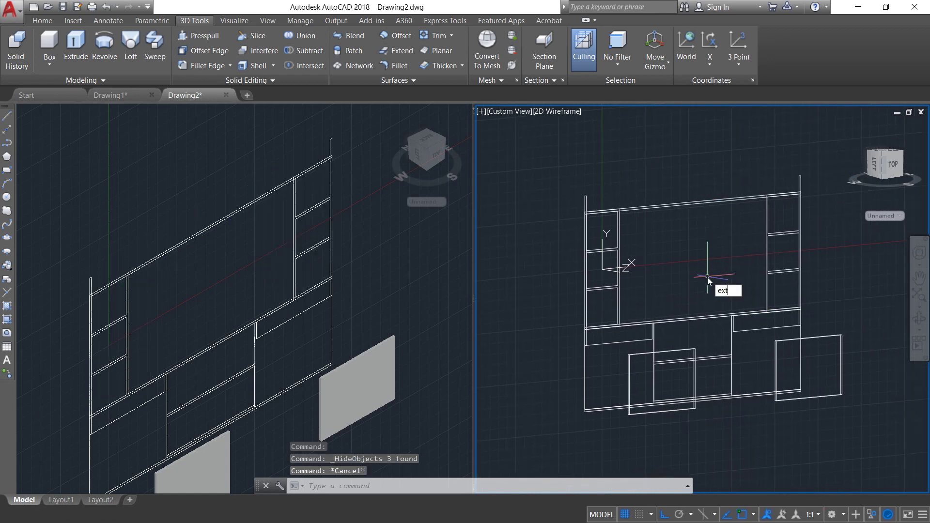
pyautogui.click(785, 305)
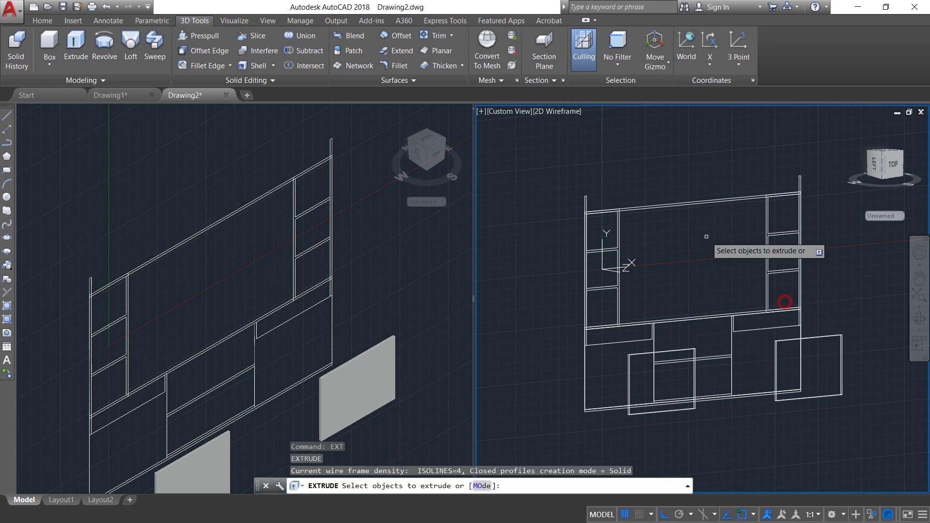
pyautogui.click(678, 203)
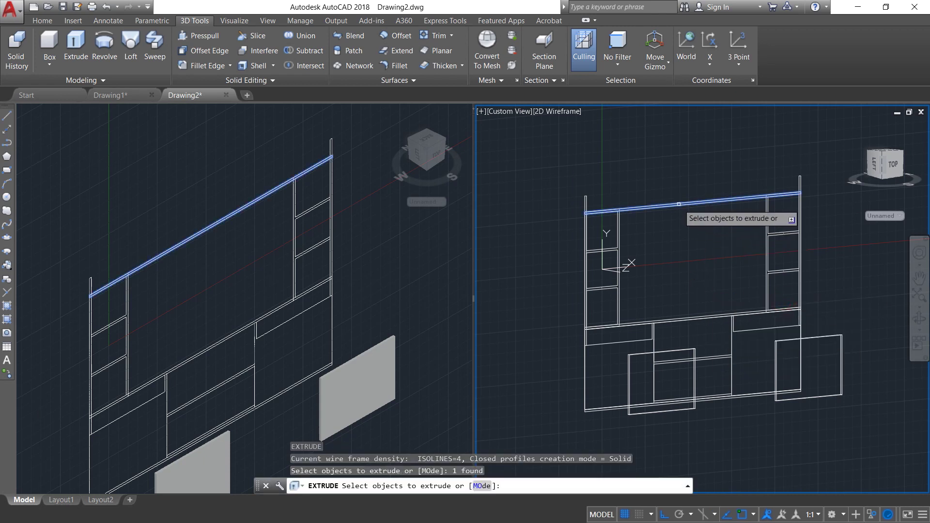
pyautogui.click(586, 201)
pyautogui.click(800, 180)
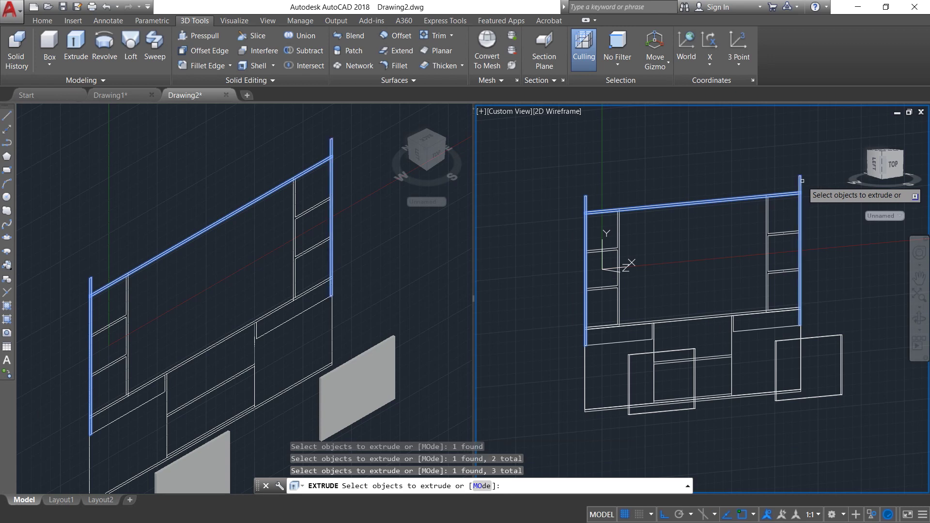
pyautogui.press('Return')
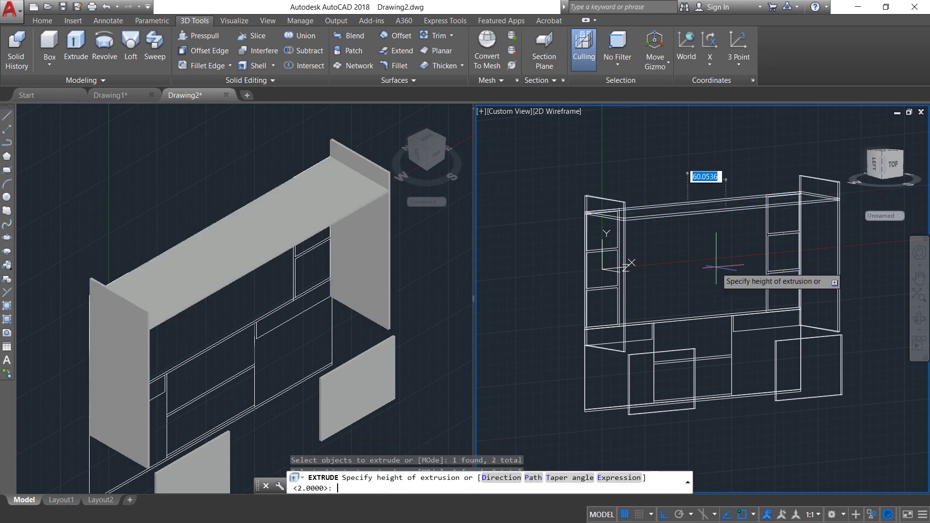
pyautogui.write('3')
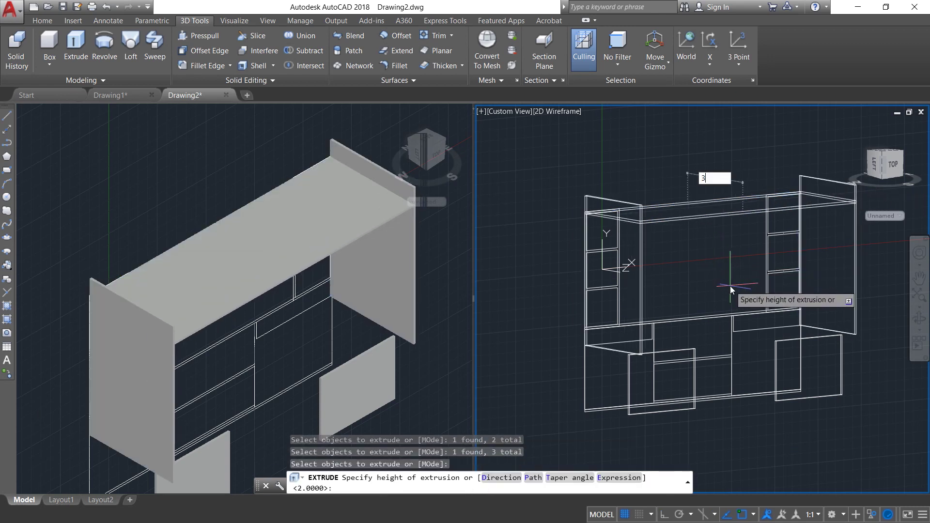
pyautogui.write('5')
pyautogui.press('Return')
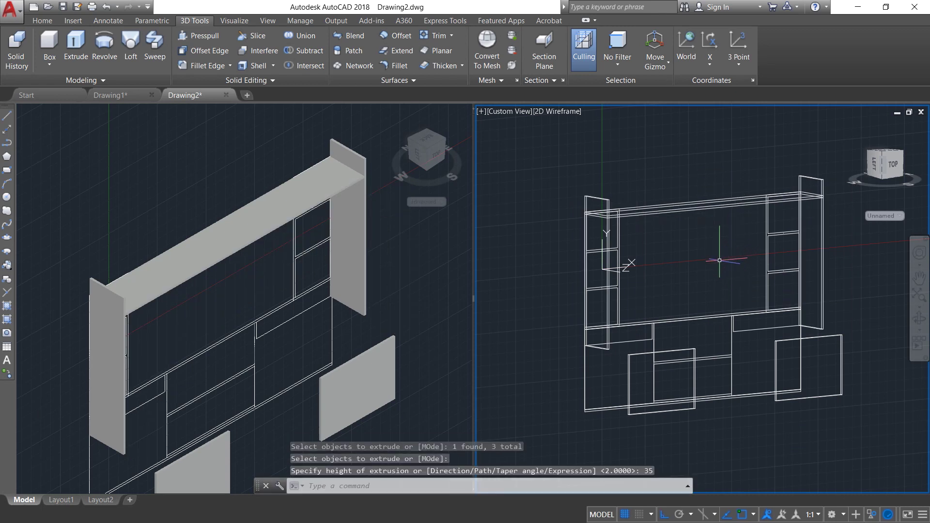
# Step: Extrude the two large lower corner compartment rectangles by 2
pyautogui.moveTo(670, 276); pyautogui.dragTo(681, 247, button='middle')
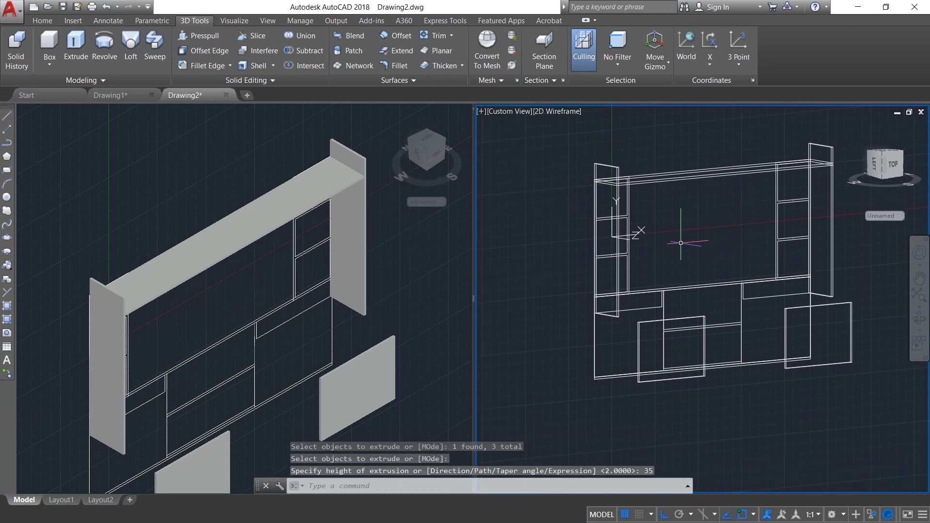
pyautogui.write('ex')
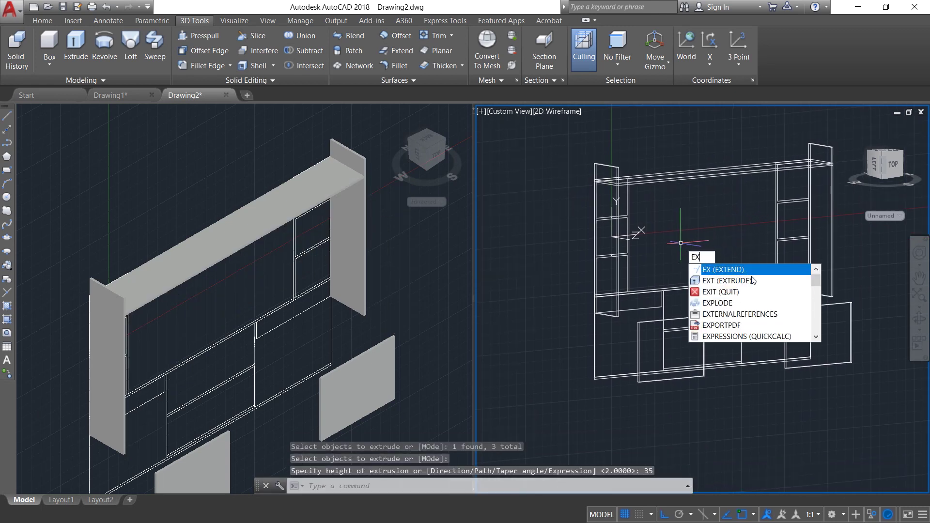
pyautogui.click(750, 278)
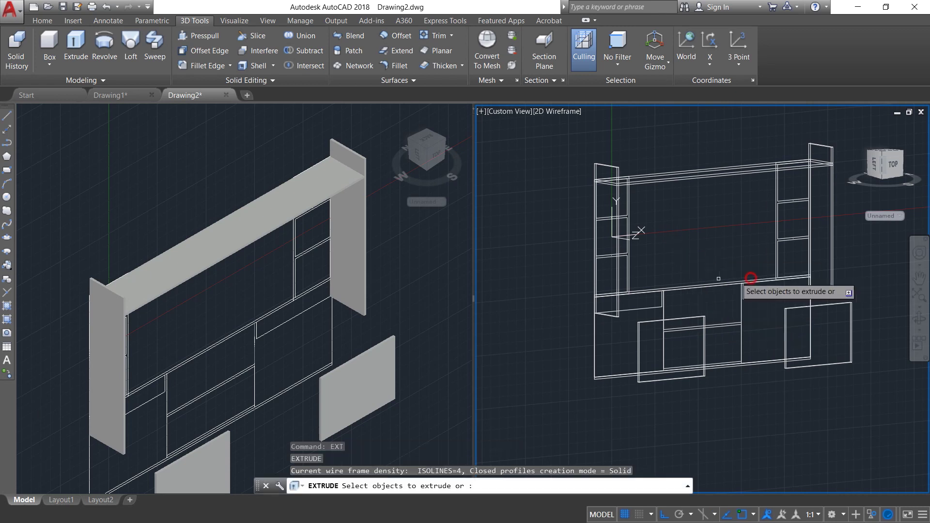
pyautogui.click(599, 339)
pyautogui.click(742, 312)
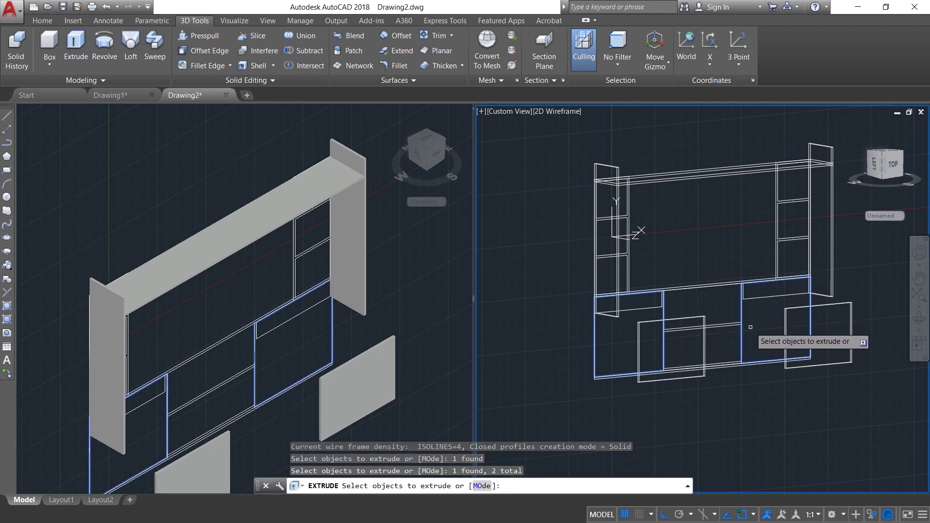
pyautogui.press('Return')
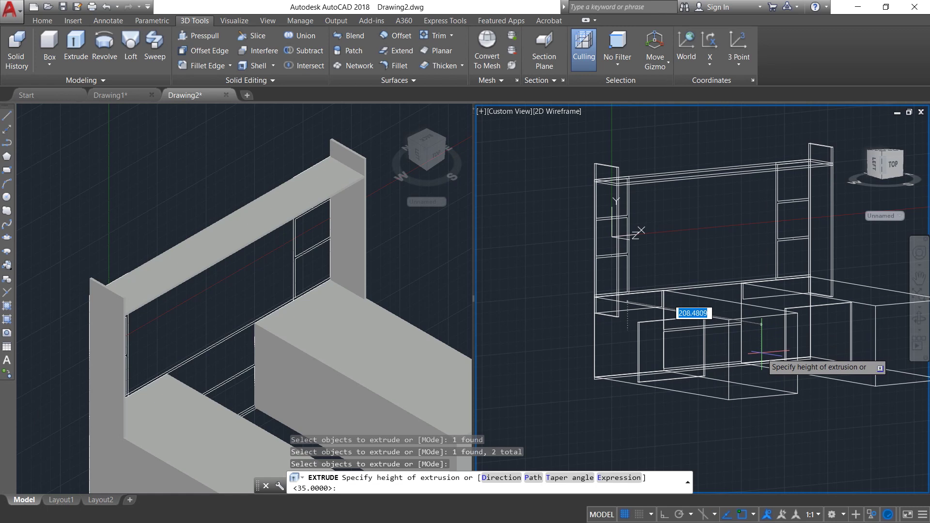
pyautogui.press('Return')
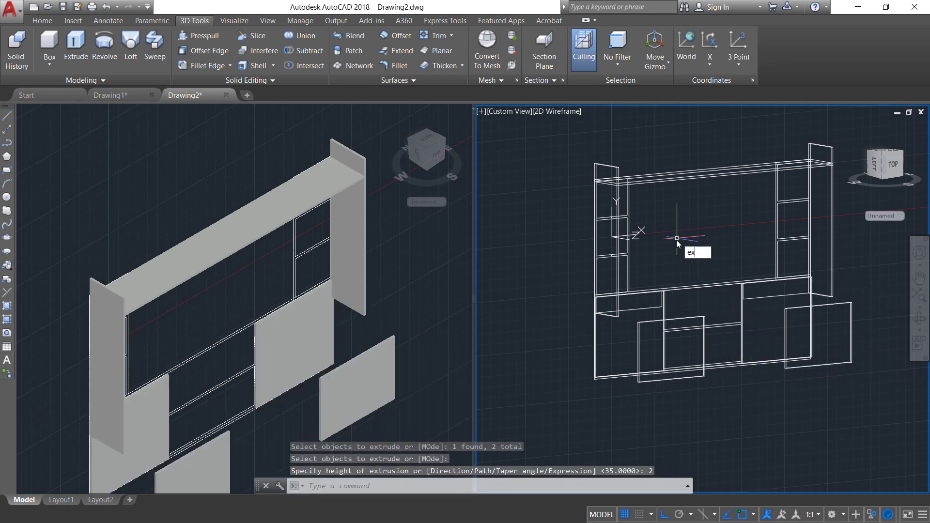
# Step: Extrude the long horizontal strip above the lower compartments by 65
pyautogui.press('Return')
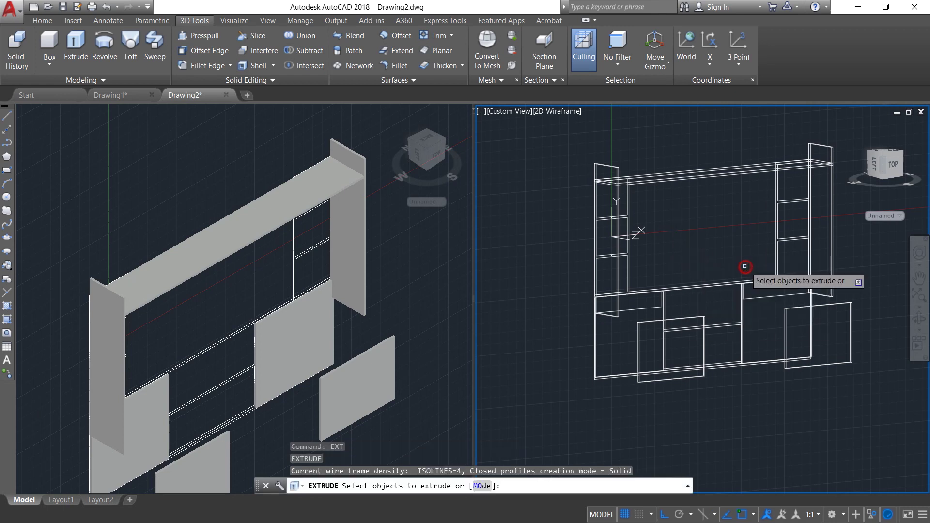
pyautogui.click(708, 283)
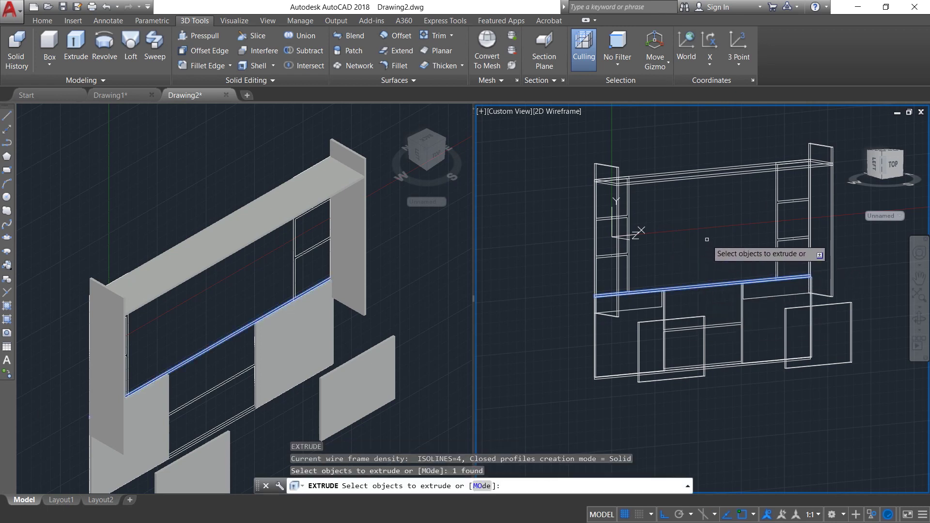
pyautogui.press('Return')
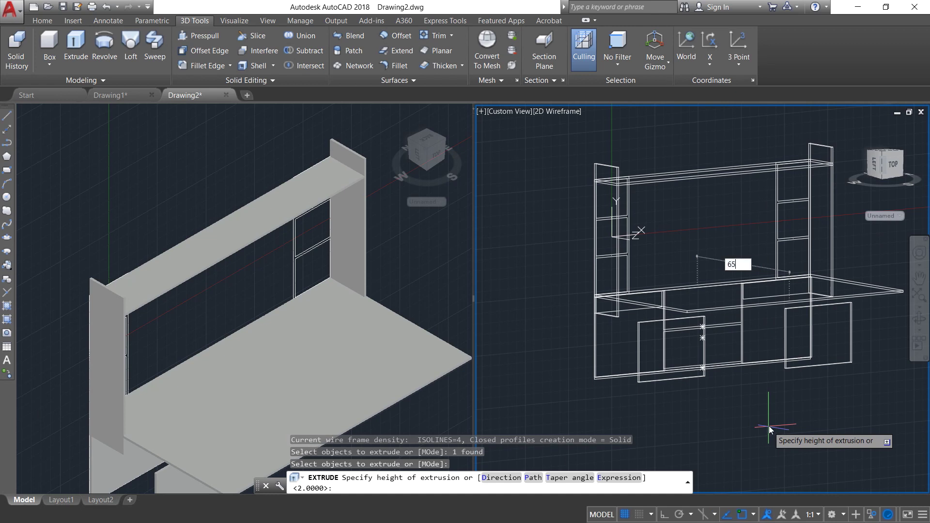
pyautogui.press('Return')
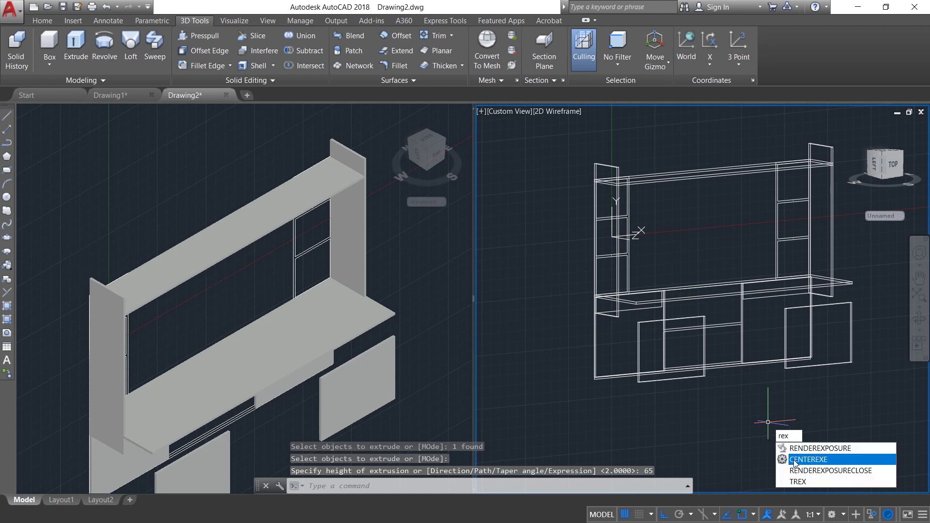
# Step: Extrude the long bottom strip of the lower unit by 60
pyautogui.press('Escape')
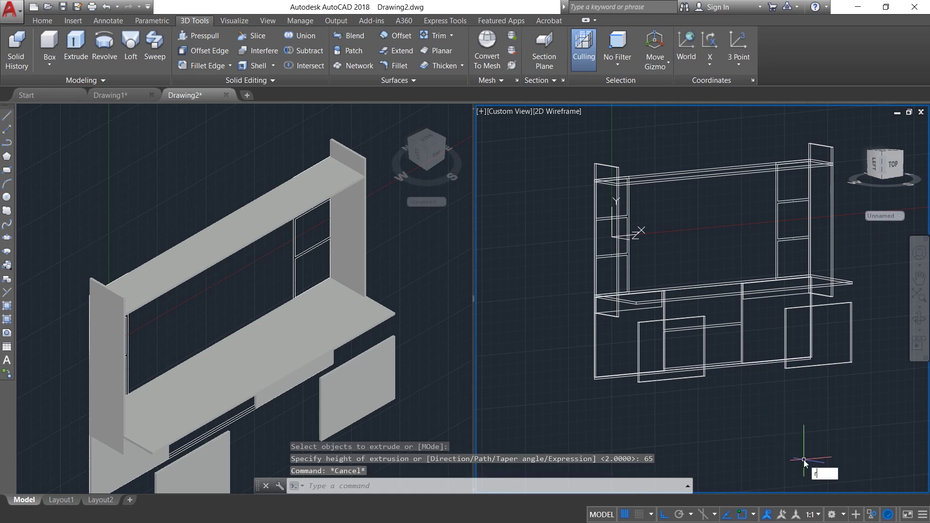
pyautogui.press('Escape')
pyautogui.write('ext')
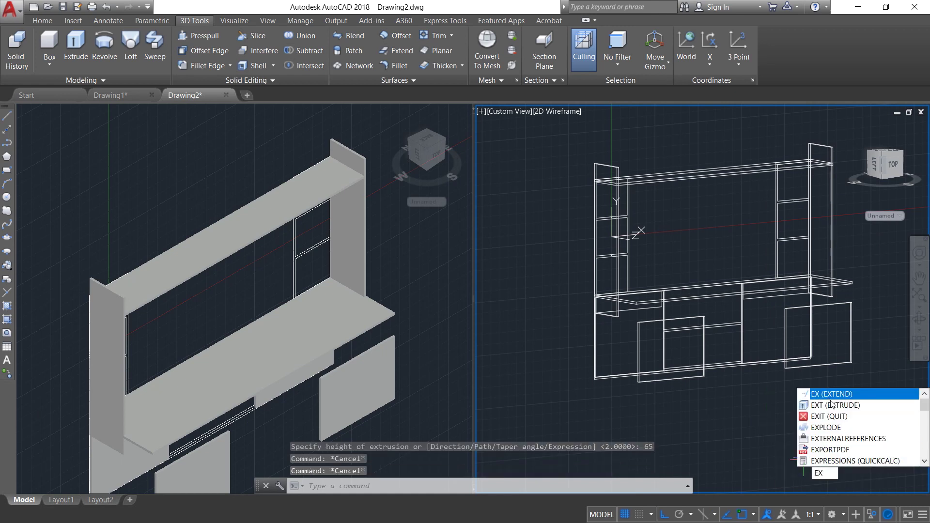
pyautogui.press('Return')
pyautogui.scroll(3, 605, 385)
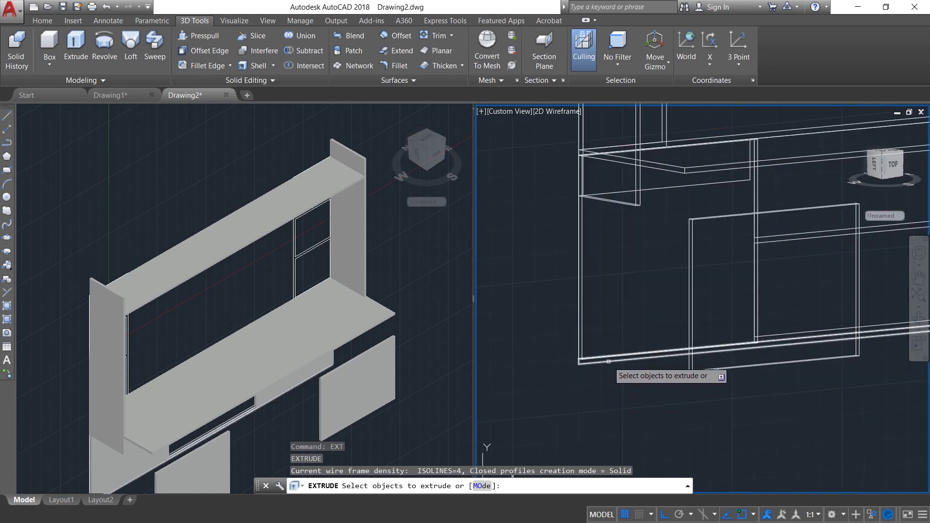
pyautogui.click(614, 371)
pyautogui.scroll(2, 624, 378)
pyautogui.press('Return')
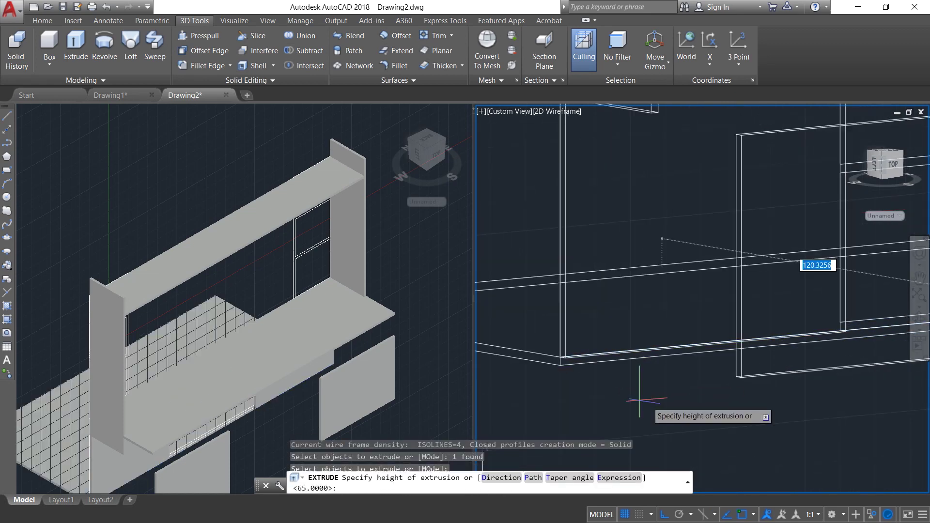
pyautogui.scroll(-5, 678, 417)
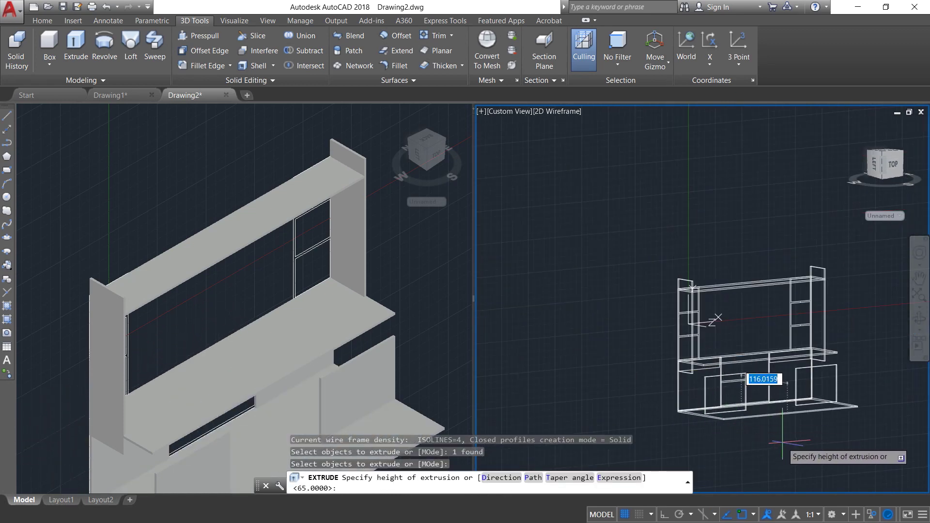
pyautogui.press('Return')
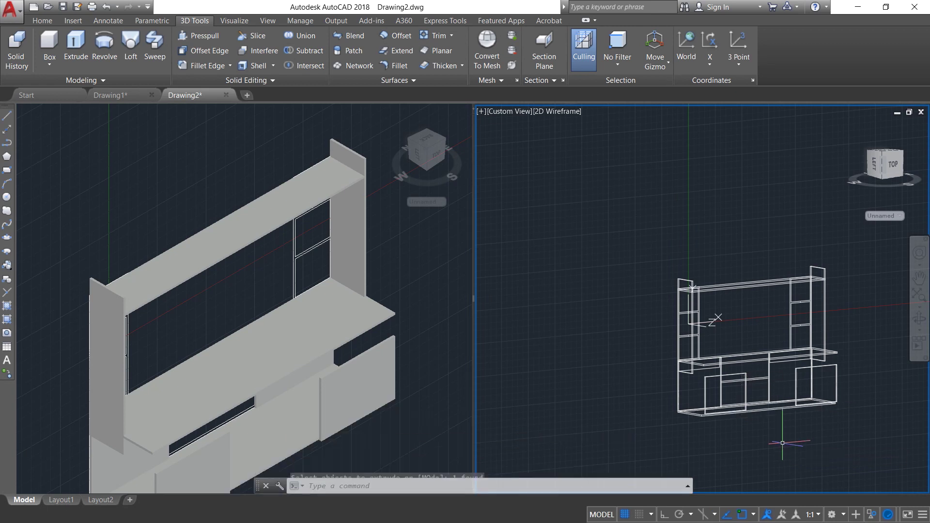
# Step: End the object isolation so all hidden cabinet parts are displayed again
pyautogui.scroll(-2, 618, 297)
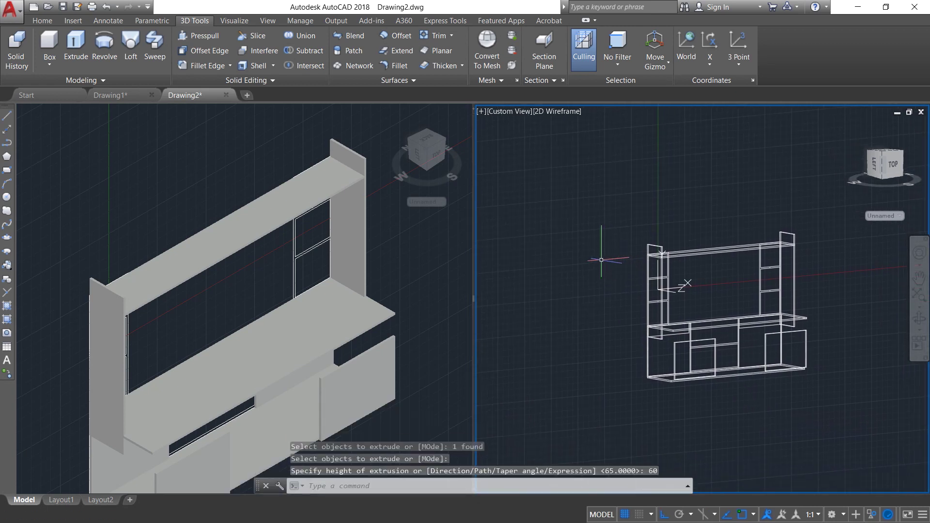
pyautogui.press('Escape')
pyautogui.rightClick(554, 244)
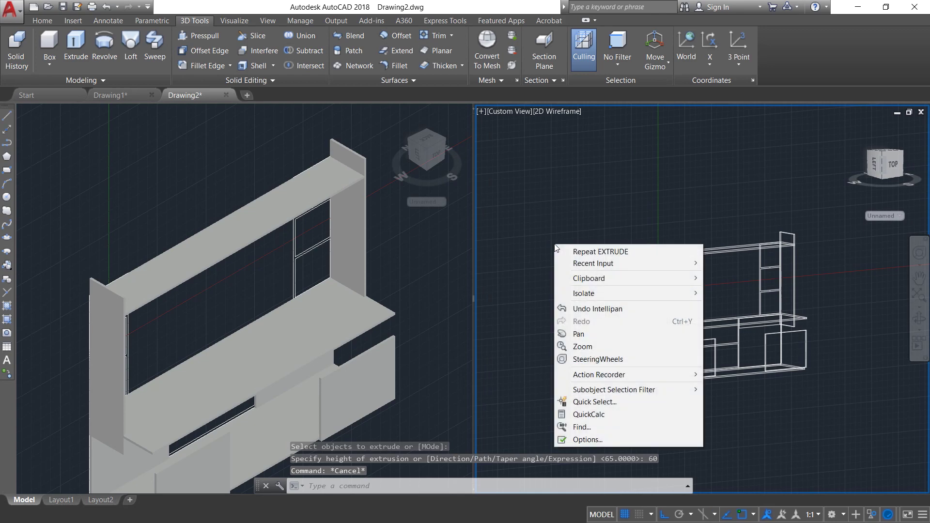
pyautogui.moveTo(601, 292)
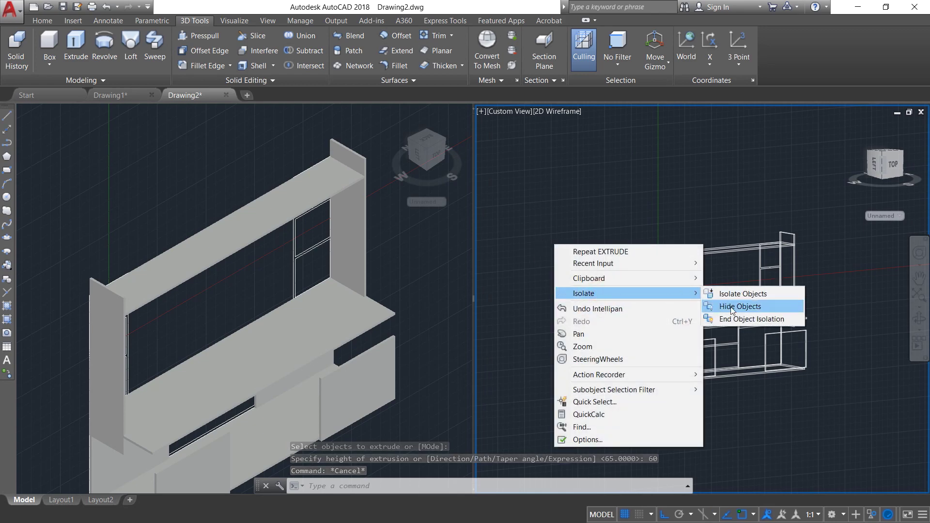
pyautogui.click(735, 320)
pyautogui.click(292, 275)
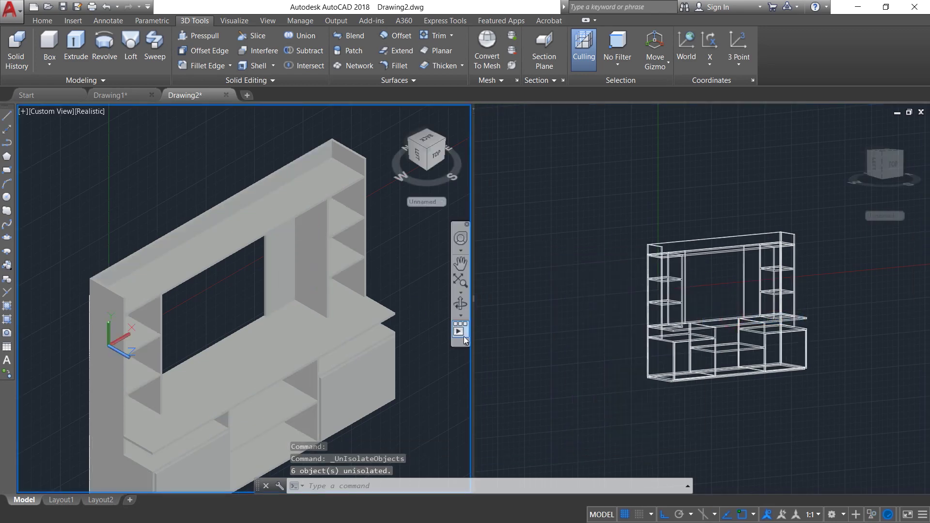
pyautogui.click(461, 305)
pyautogui.moveTo(285, 328); pyautogui.dragTo(276, 290)
pyautogui.press('Escape')
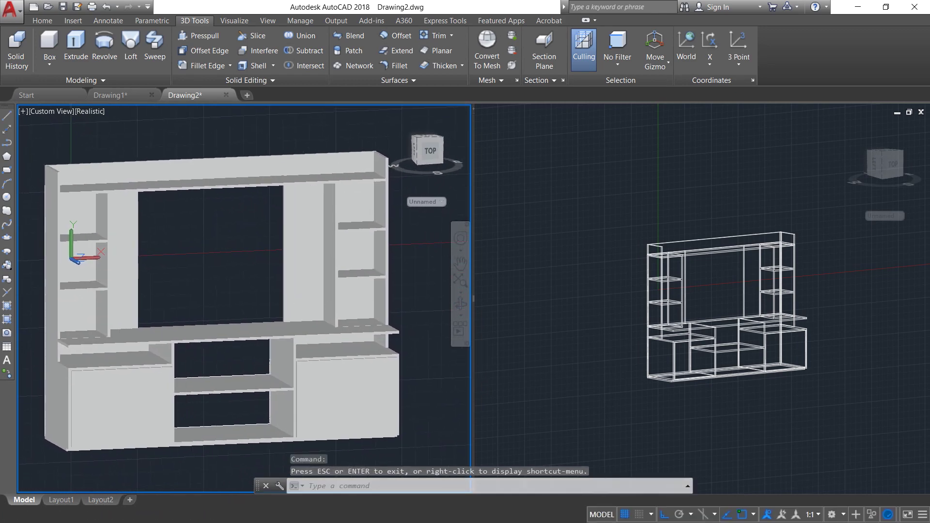
# Step: Set the current UCS of the wireframe viewport to the orthographic Top UCS relative to World
pyautogui.click(705, 192)
pyautogui.moveTo(750, 160); pyautogui.dragTo(697, 150, button='middle')
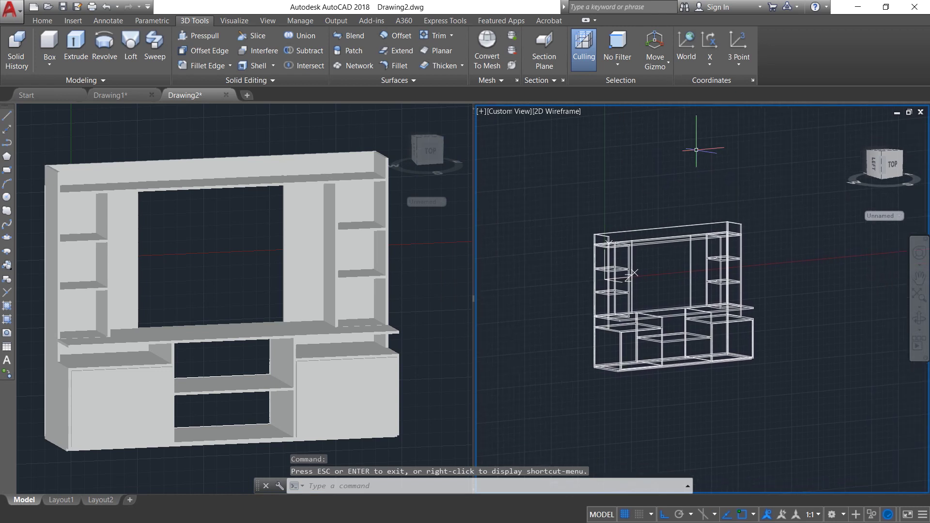
pyautogui.click(753, 80)
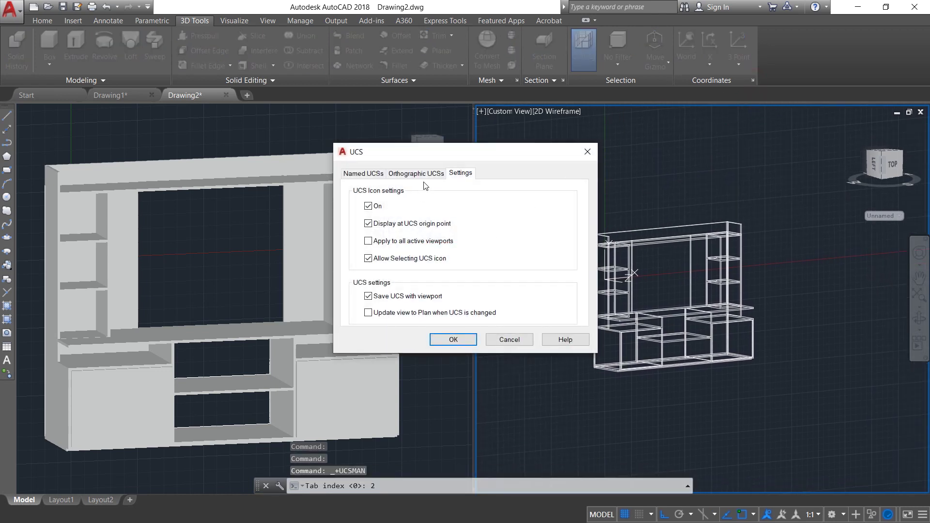
pyautogui.click(429, 173)
pyautogui.click(413, 215)
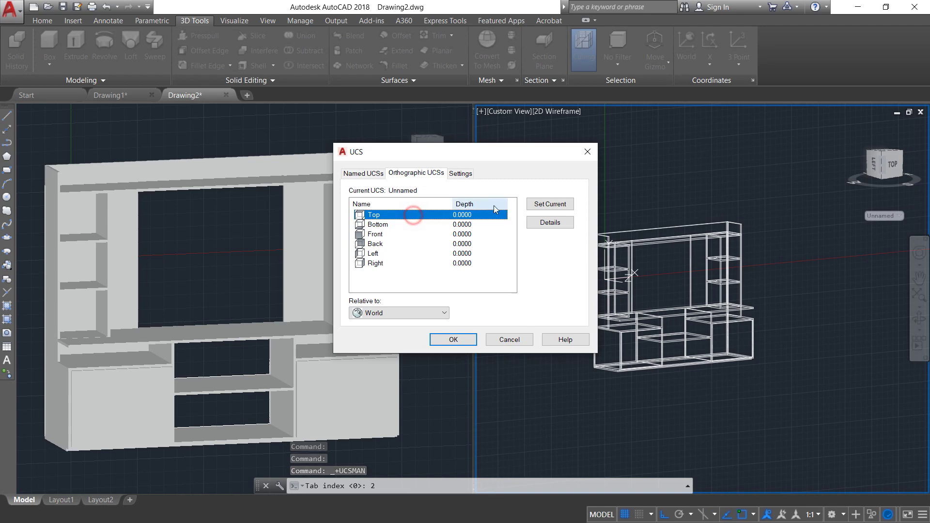
pyautogui.click(463, 340)
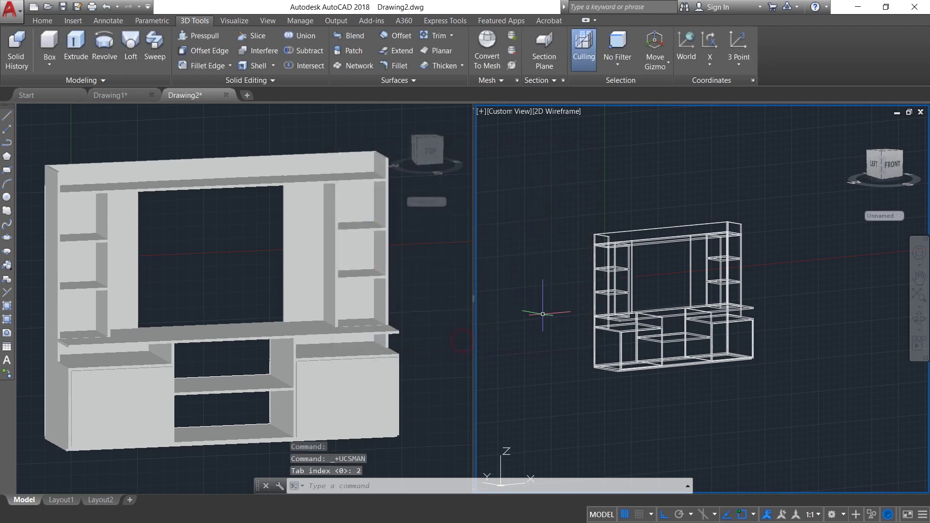
# Step: Draw a closed 14 by 7 rectangle from single lines in the empty area beside the cabinet
pyautogui.click(914, 317)
pyautogui.moveTo(770, 328); pyautogui.dragTo(744, 347)
pyautogui.press('Escape')
pyautogui.write('li')
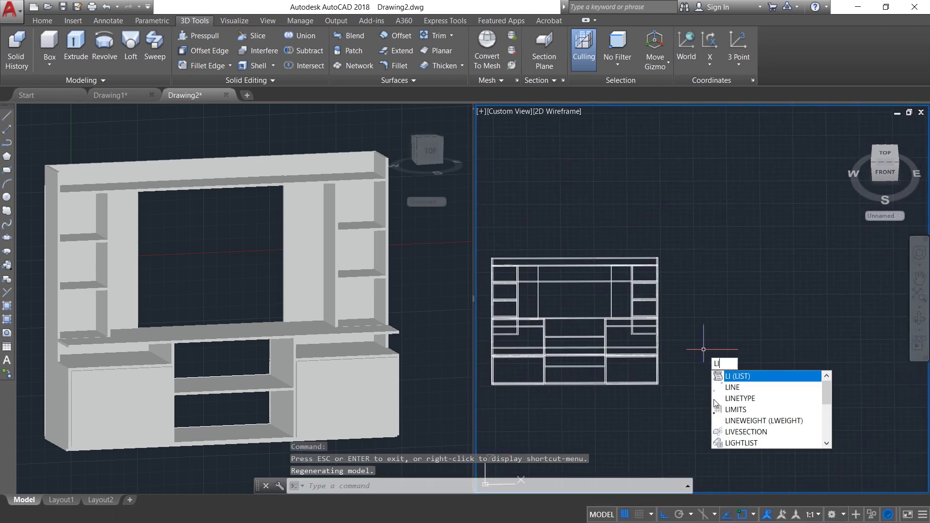
pyautogui.press('Down')
pyautogui.press('Return')
pyautogui.scroll(4, 703, 350)
pyautogui.click(686, 353)
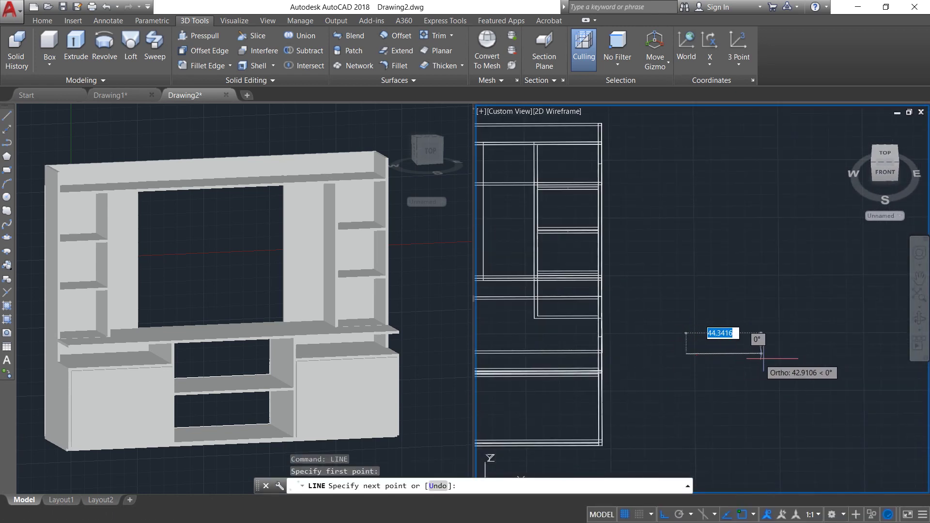
pyautogui.write('14')
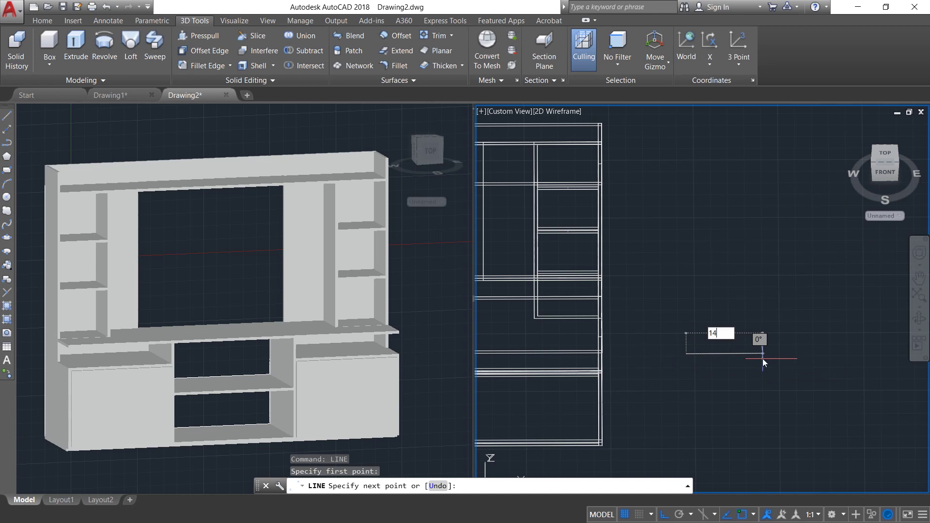
pyautogui.press('Return')
pyautogui.write('7')
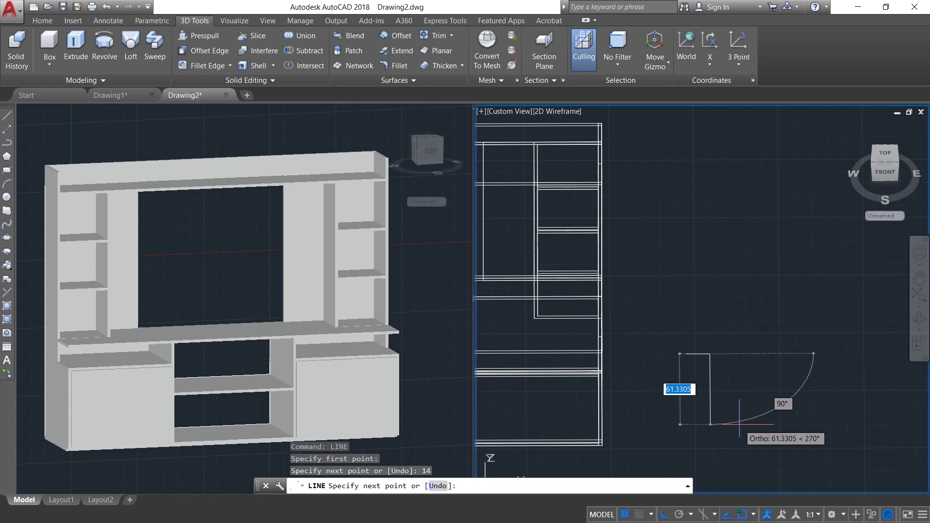
pyautogui.press('Return')
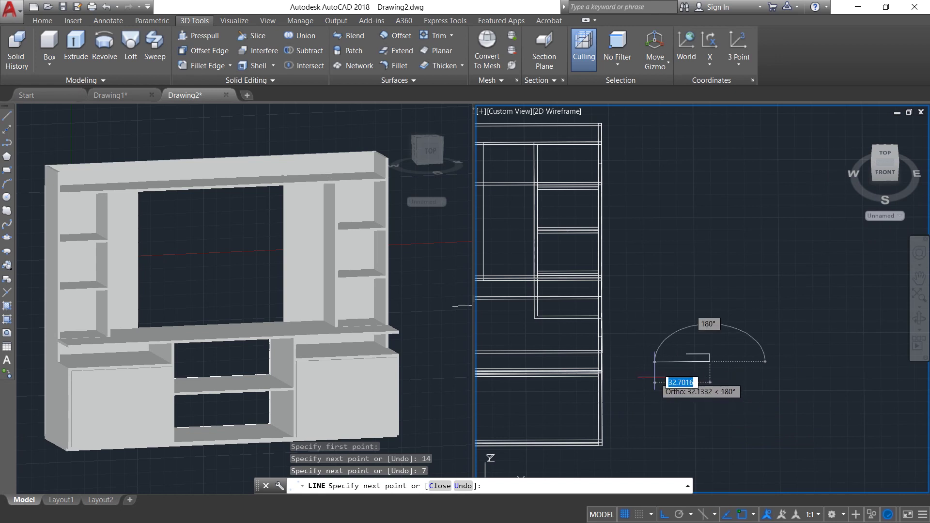
pyautogui.write('14')
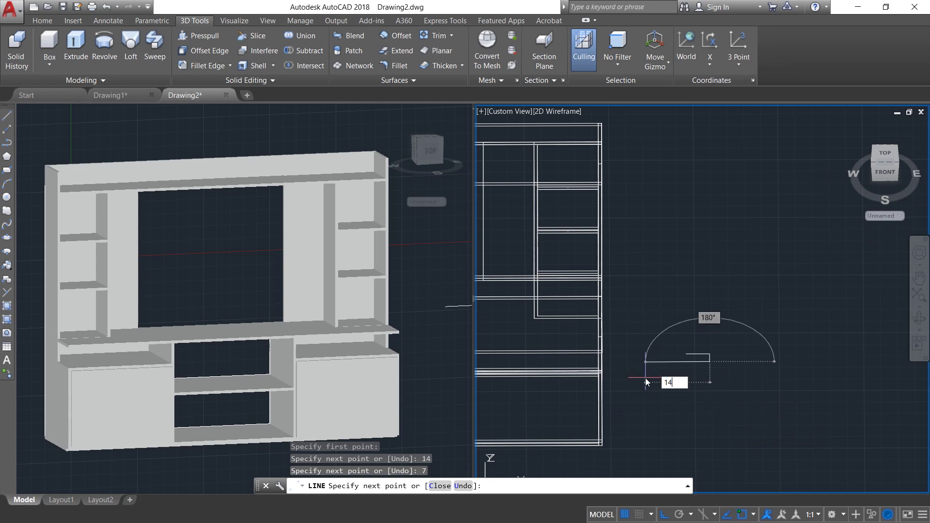
pyautogui.press('Return')
pyautogui.scroll(5, 688, 361)
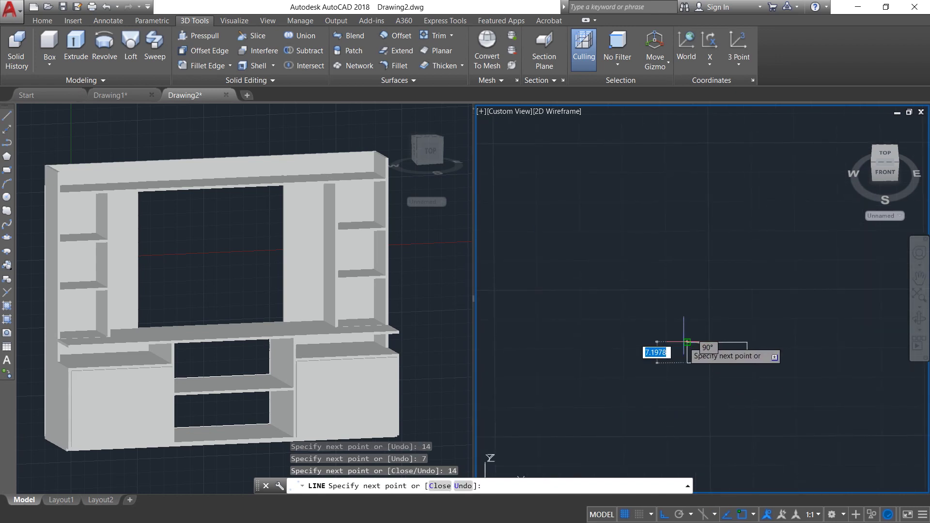
pyautogui.write('7')
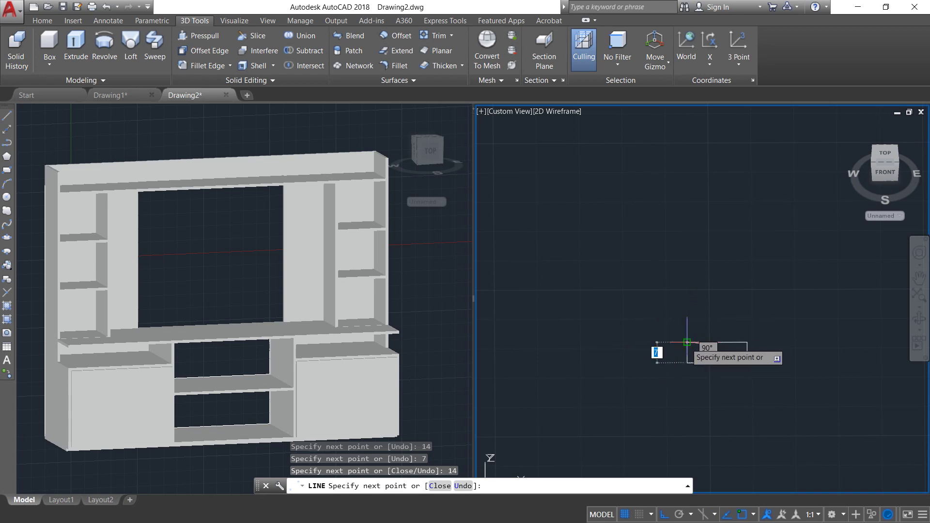
pyautogui.press('Return')
pyautogui.press('Escape')
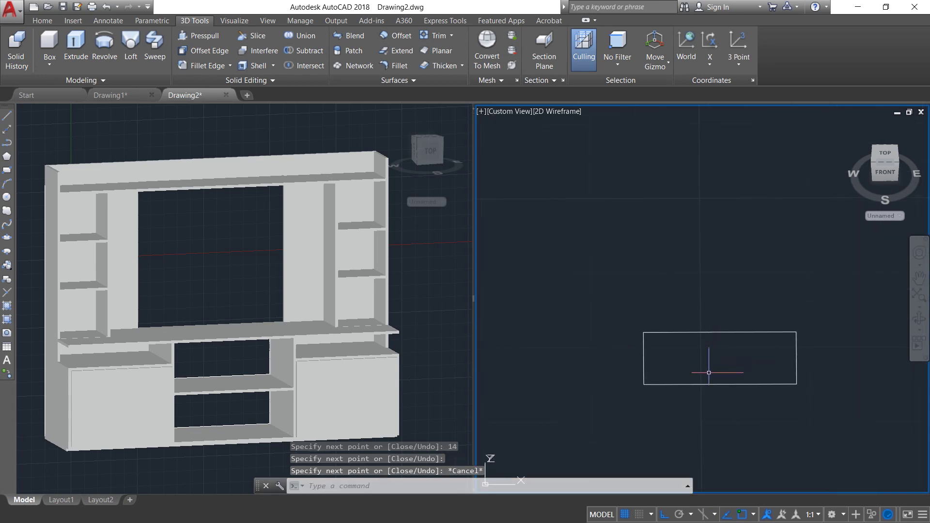
# Step: Join the two short sides and the lower long side of the rectangle into one polyline
pyautogui.scroll(2, 724, 391)
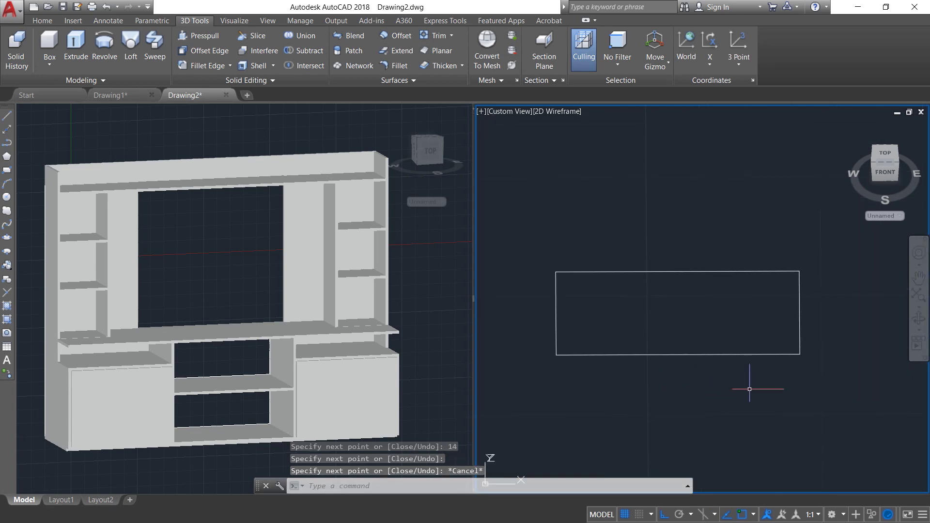
pyautogui.moveTo(733, 399)
pyautogui.mouseDown()
pyautogui.moveTo(558, 381)
pyautogui.moveTo(565, 318)
pyautogui.moveTo(807, 333)
pyautogui.moveTo(840, 358)
pyautogui.mouseUp()
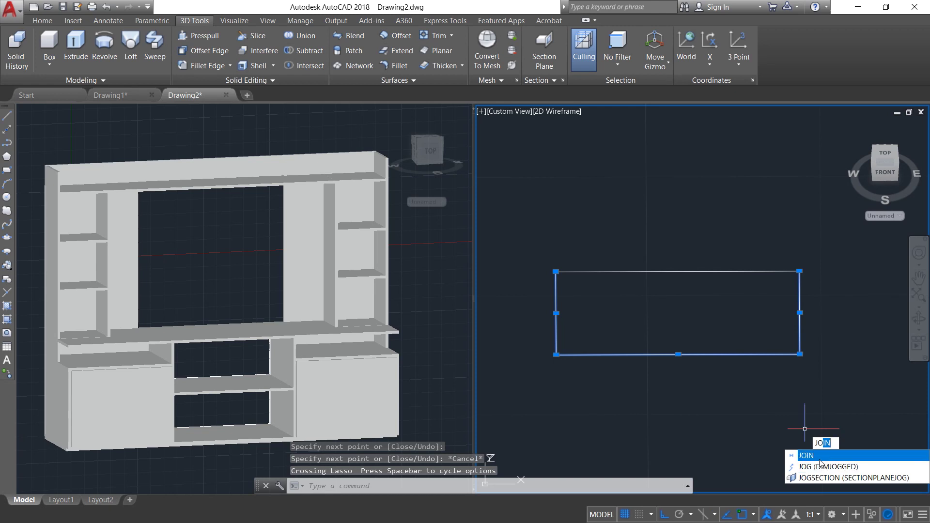
pyautogui.press('Return')
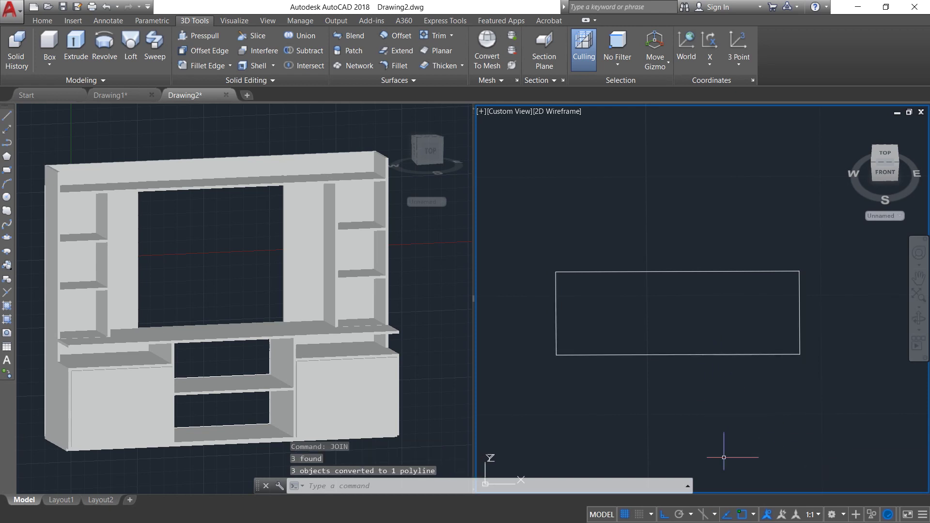
pyautogui.press('Escape')
# Step: Offset the joined three-sided polyline inward by 3
pyautogui.write('of')
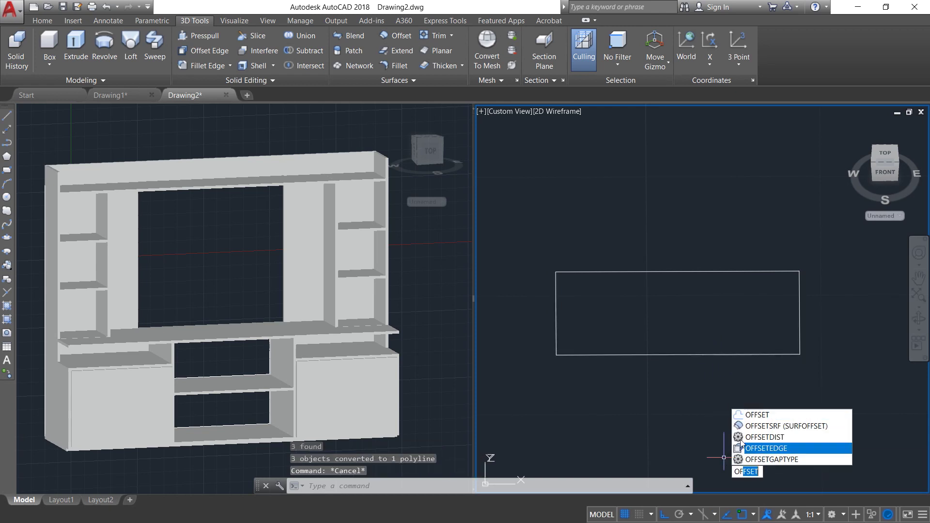
pyautogui.press('Return')
pyautogui.write('r')
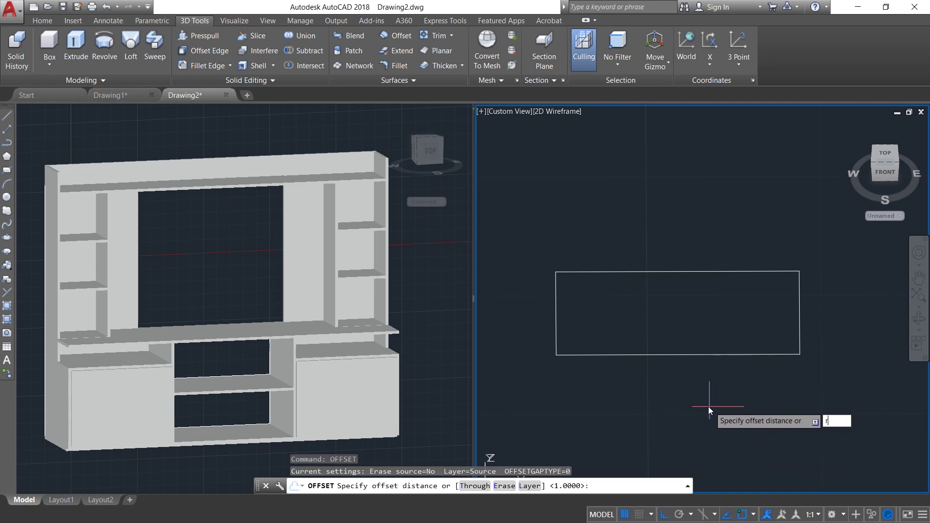
pyautogui.press('Return')
pyautogui.write('3')
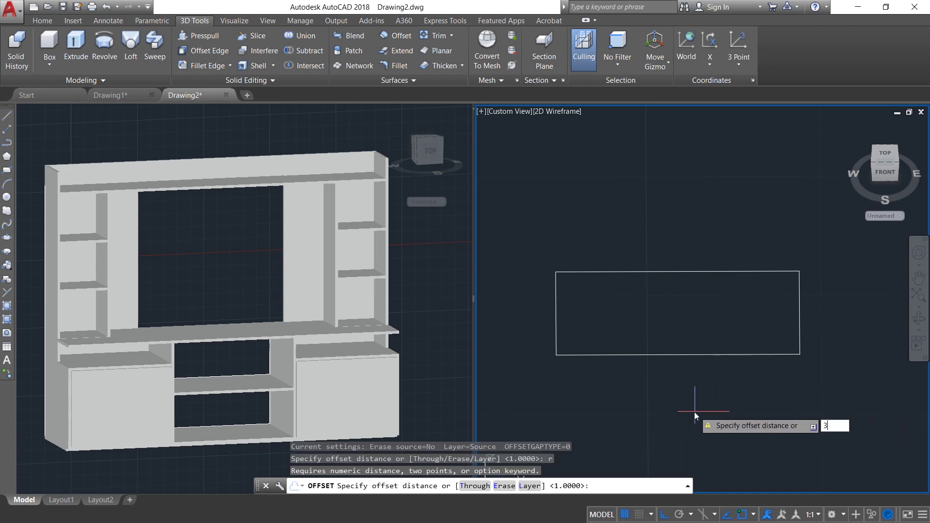
pyautogui.press('Return')
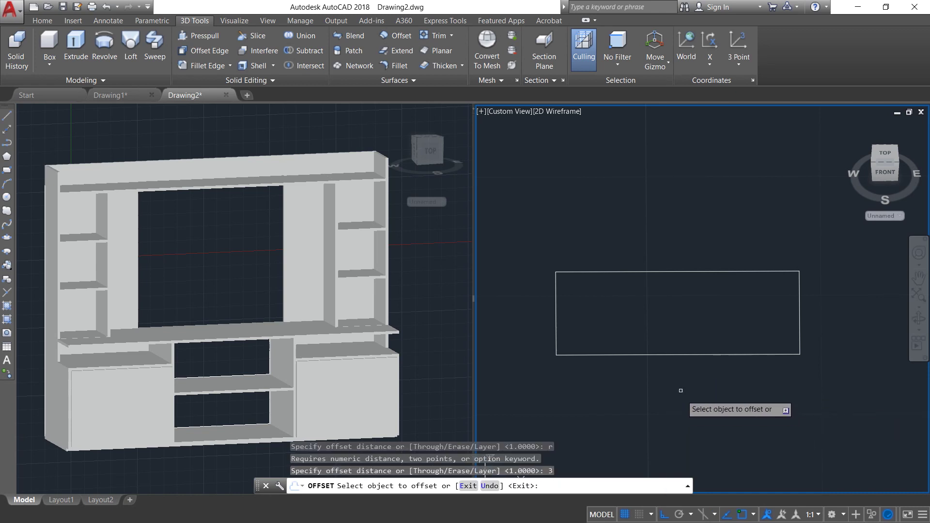
pyautogui.click(710, 354)
pyautogui.click(697, 305)
pyautogui.press('Escape')
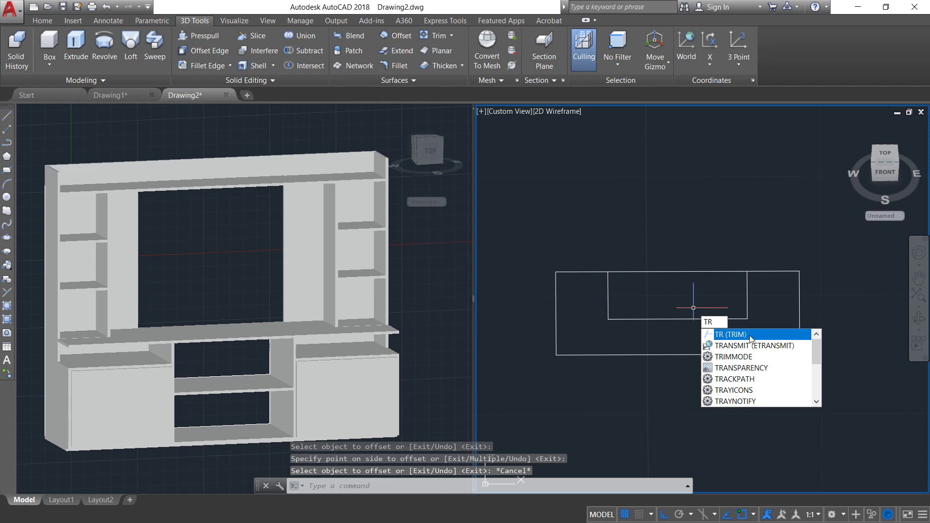
# Step: Trim the rectangle's upper line between the two offset sides to form a U-shaped outline
pyautogui.press('Return')
pyautogui.press('Return')
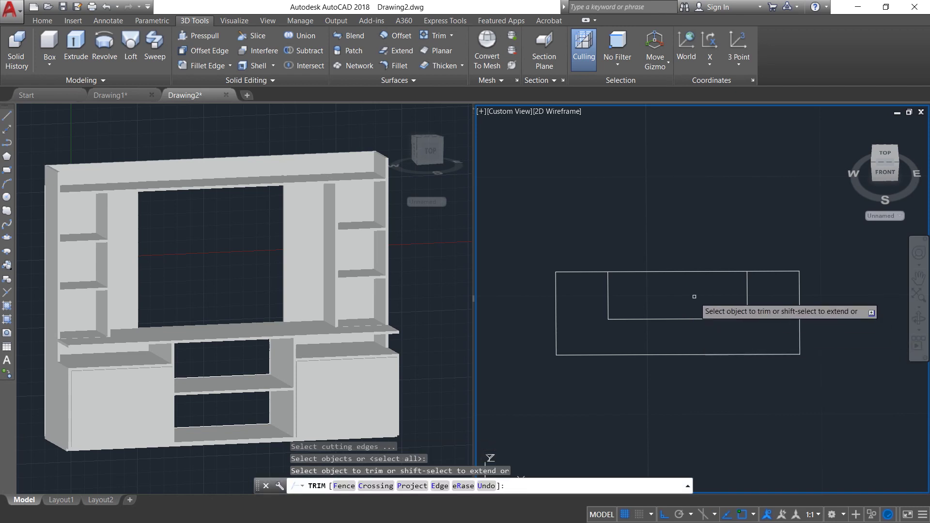
pyautogui.click(693, 272)
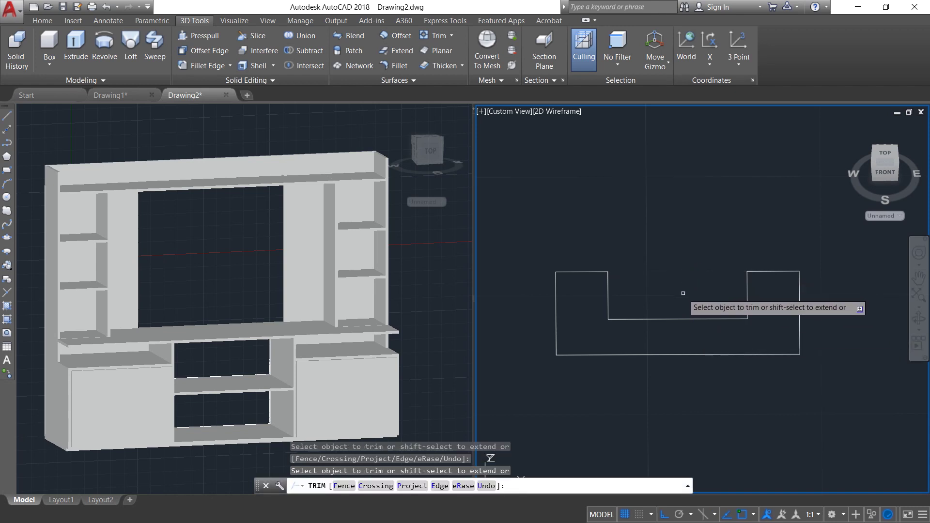
pyautogui.press('Escape')
# Step: Join all segments of the U-shaped outline into a single polyline
pyautogui.moveTo(841, 348)
pyautogui.mouseDown()
pyautogui.moveTo(556, 425)
pyautogui.moveTo(529, 244)
pyautogui.moveTo(812, 227)
pyautogui.moveTo(846, 255)
pyautogui.mouseUp()
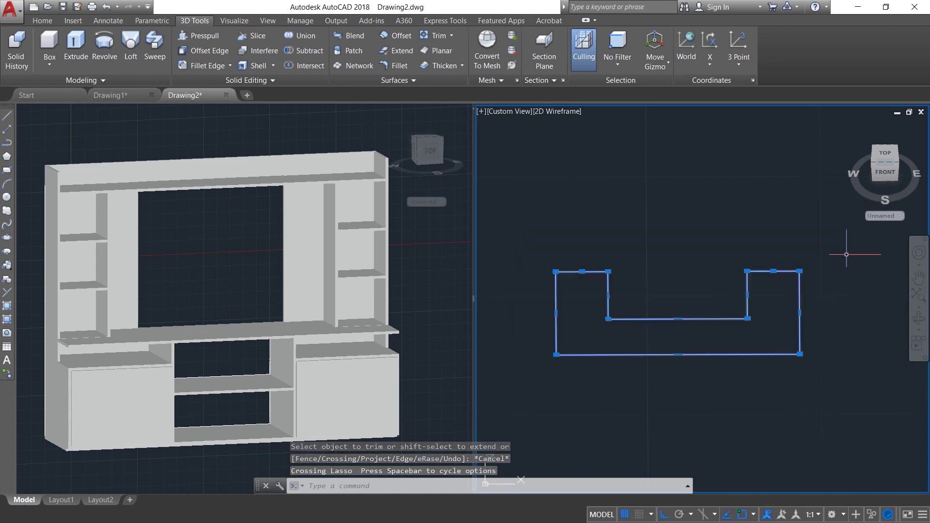
pyautogui.write('join')
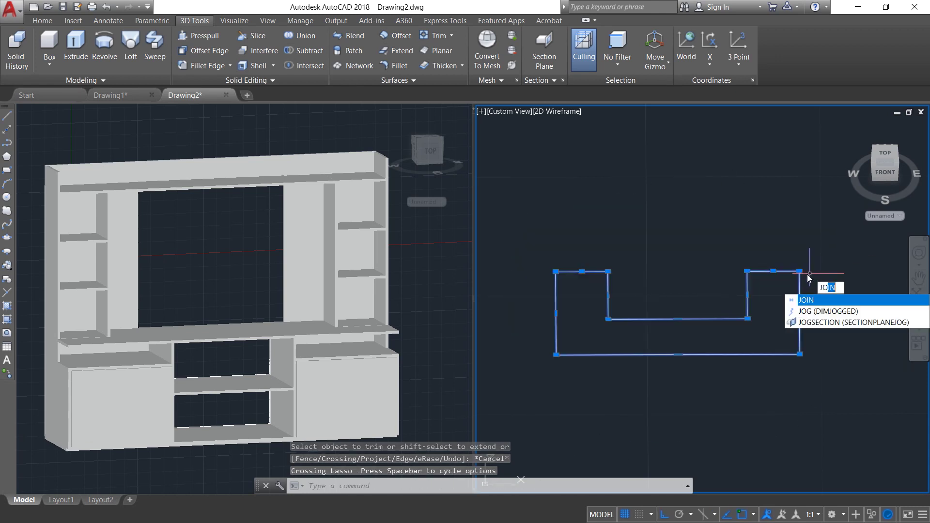
pyautogui.press('Return')
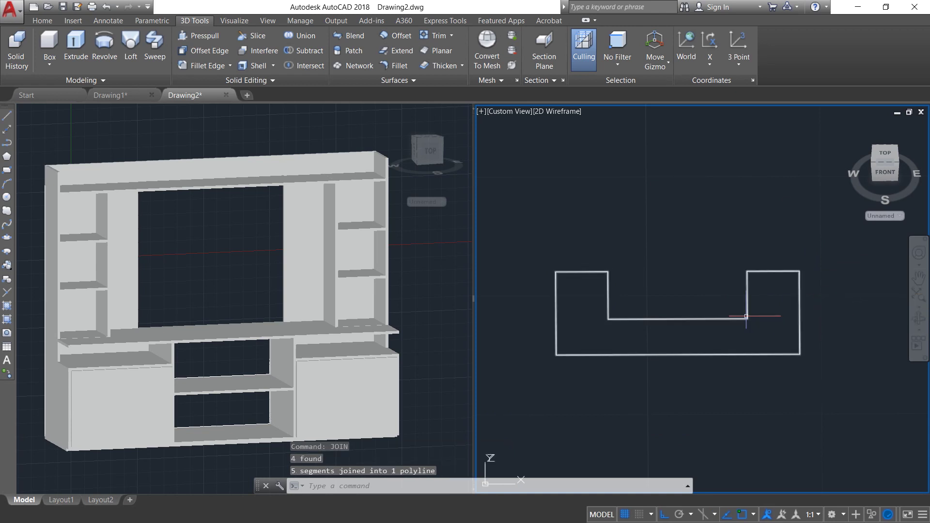
pyautogui.press('Escape')
# Step: Extrude the closed U-shaped polyline to a height of 3.5
pyautogui.click(917, 317)
pyautogui.keyDown('shift'); pyautogui.moveTo(917, 318); pyautogui.dragTo(775, 380, button='middle'); pyautogui.keyUp('shift')
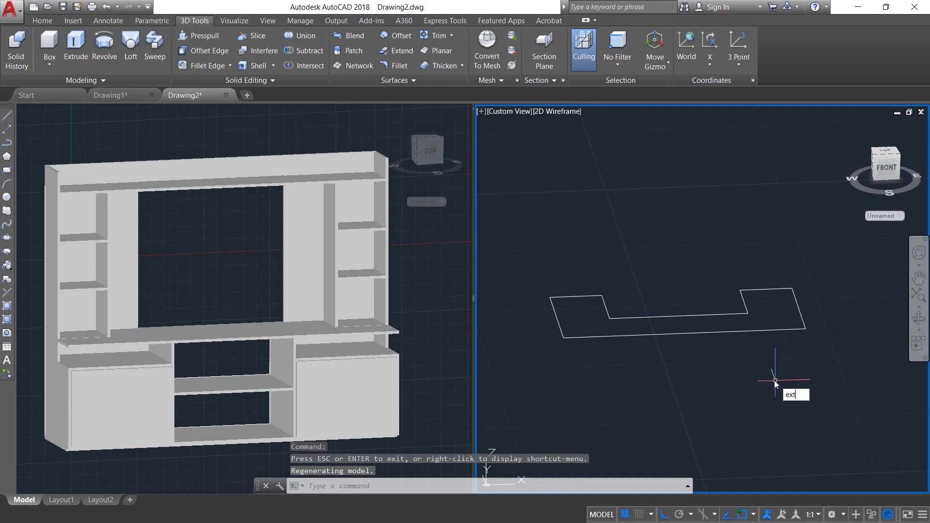
pyautogui.click(825, 406)
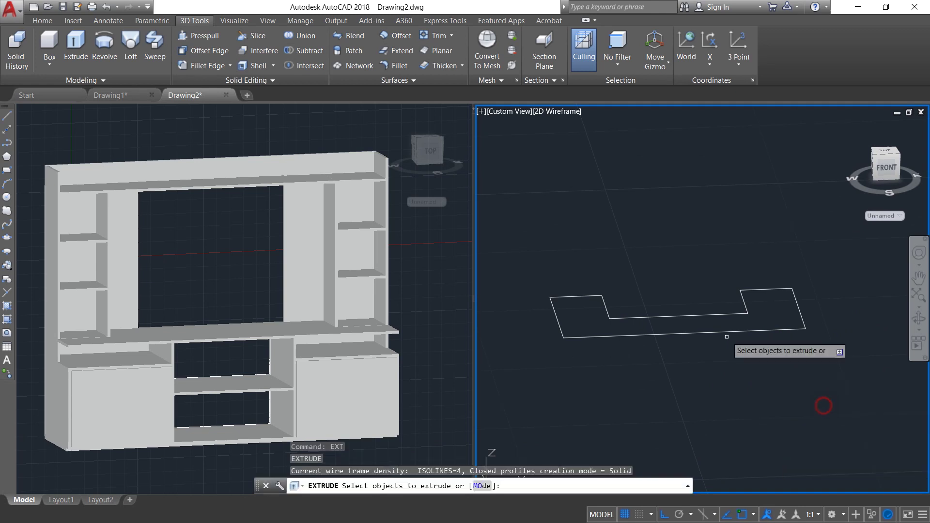
pyautogui.click(709, 314)
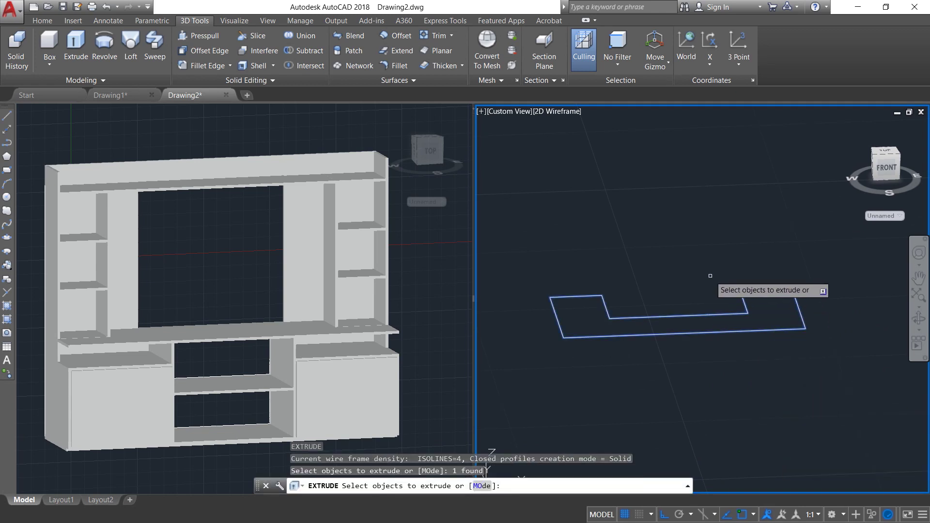
pyautogui.press('Return')
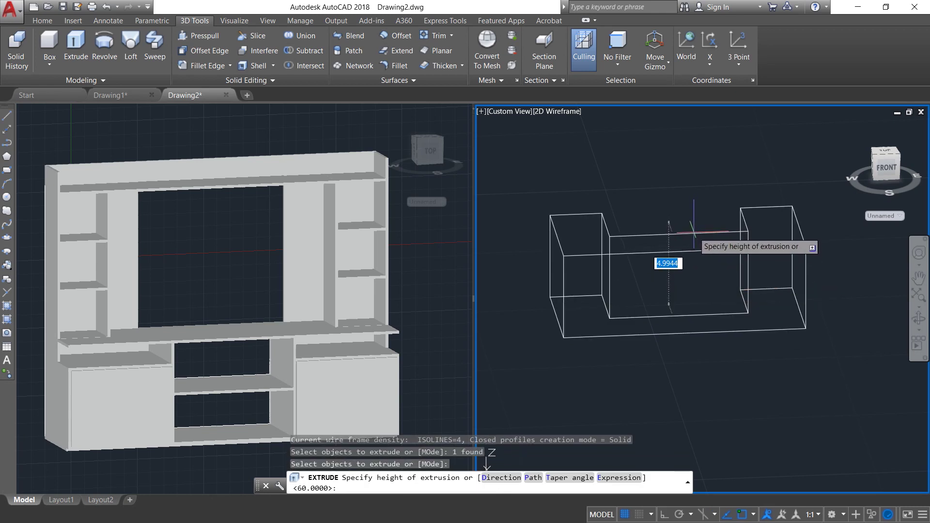
pyautogui.write('3.5')
pyautogui.press('Return')
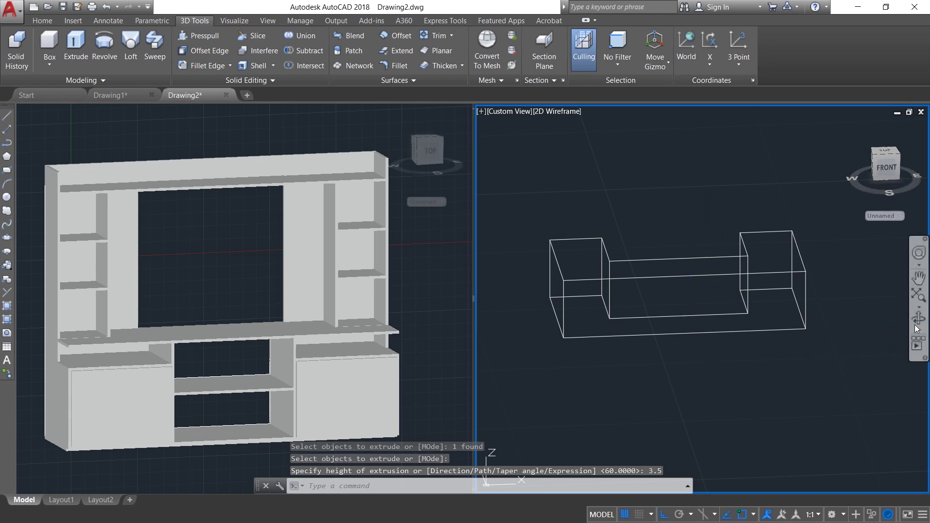
# Step: Fillet the U-shaped solid's upper and lower outer edges and its lower inner edges with a radius of 1.5
pyautogui.keyDown('shift'); pyautogui.moveTo(710, 352); pyautogui.dragTo(798, 348, button='middle'); pyautogui.keyUp('shift')
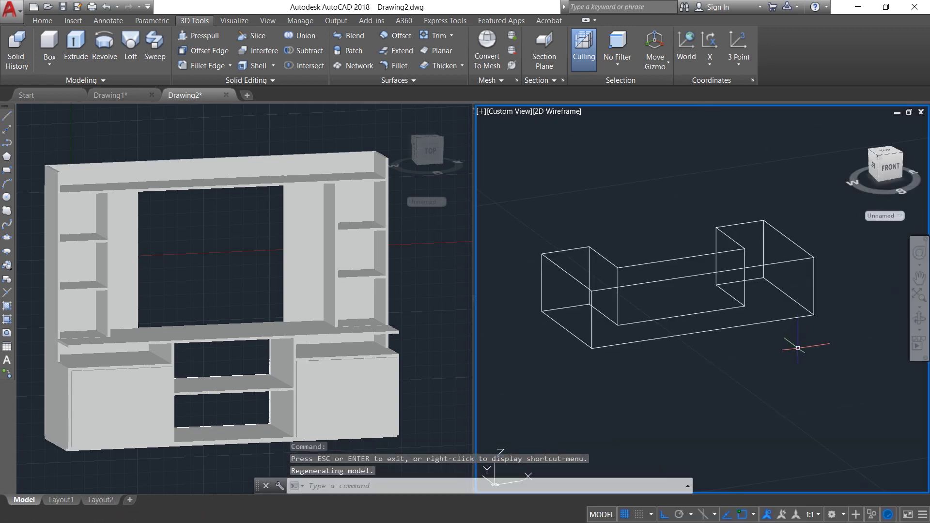
pyautogui.write('fi')
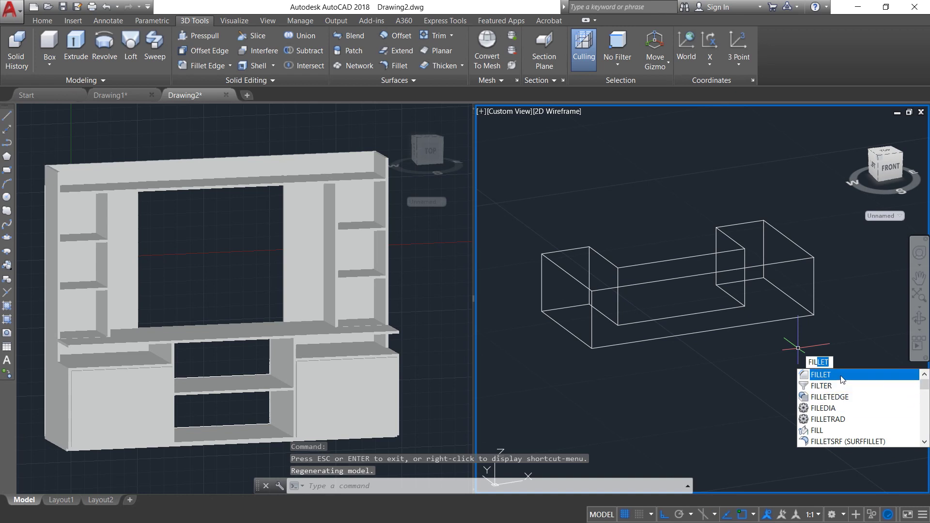
pyautogui.press('Return')
pyautogui.write('r')
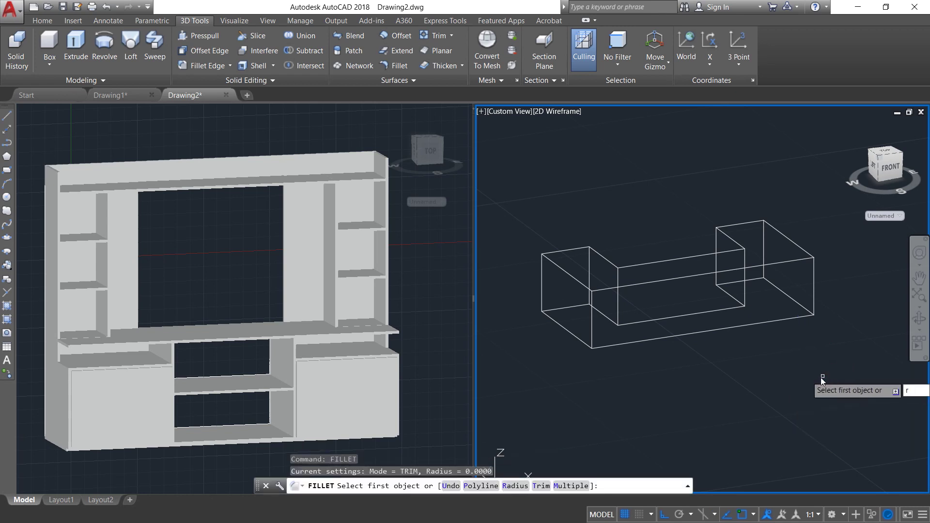
pyautogui.press('Return')
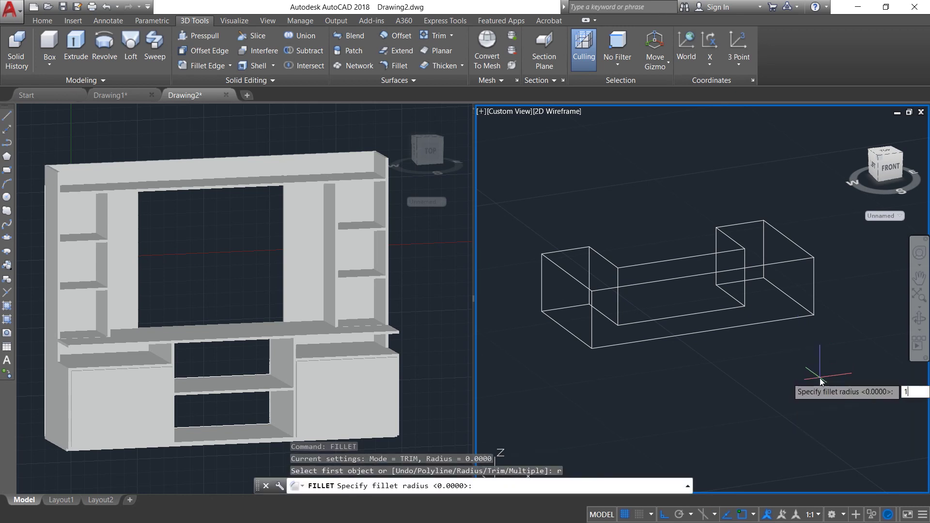
pyautogui.press('Return')
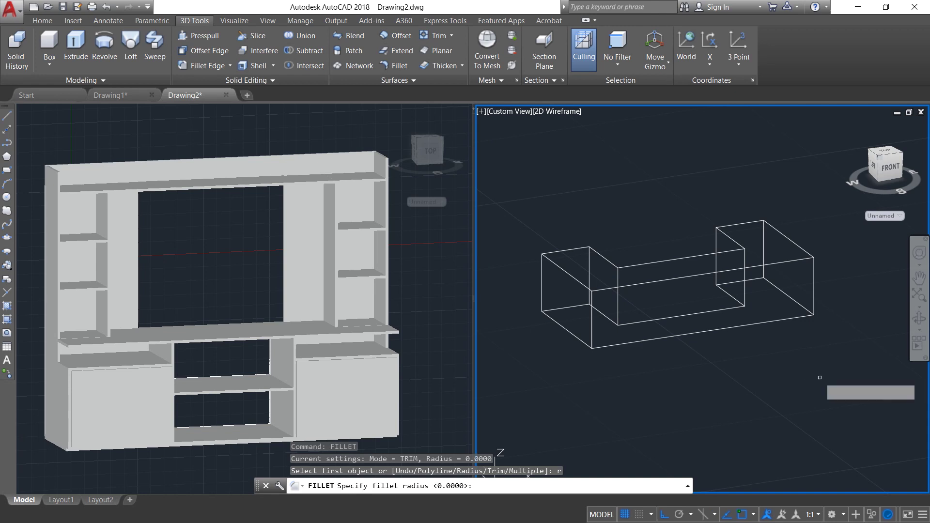
pyautogui.click(566, 271)
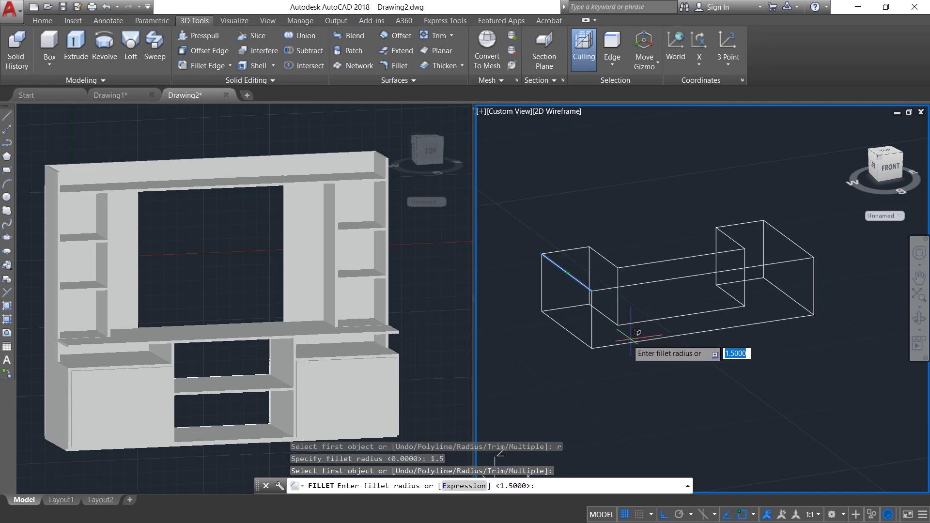
pyautogui.press('Return')
pyautogui.click(576, 334)
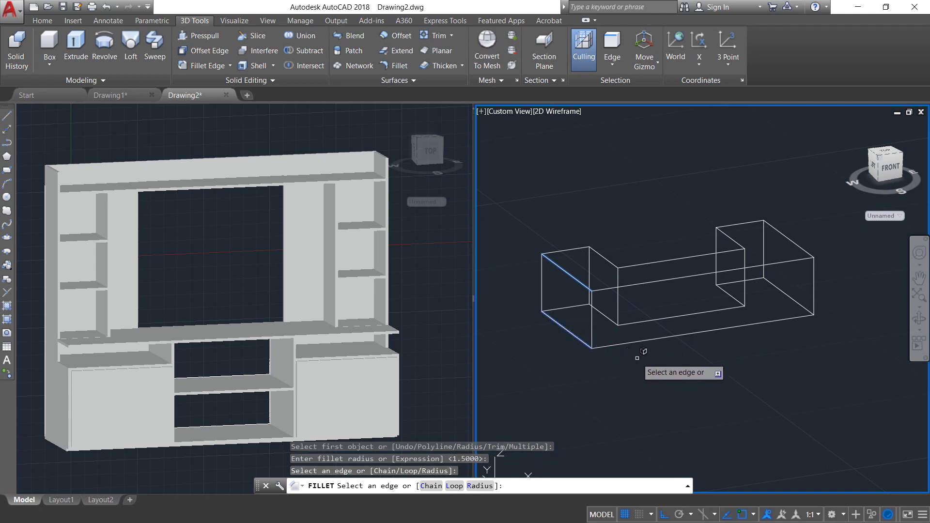
pyautogui.click(657, 337)
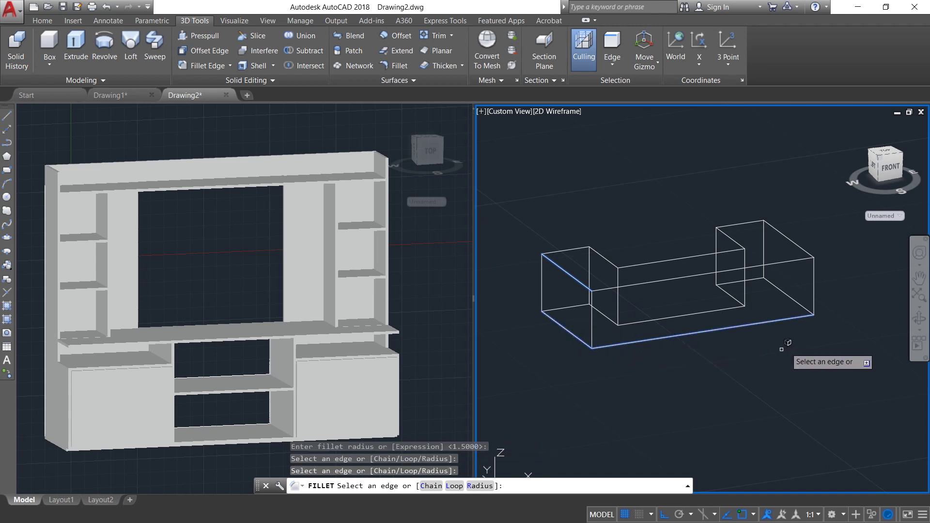
pyautogui.click(801, 305)
pyautogui.click(778, 230)
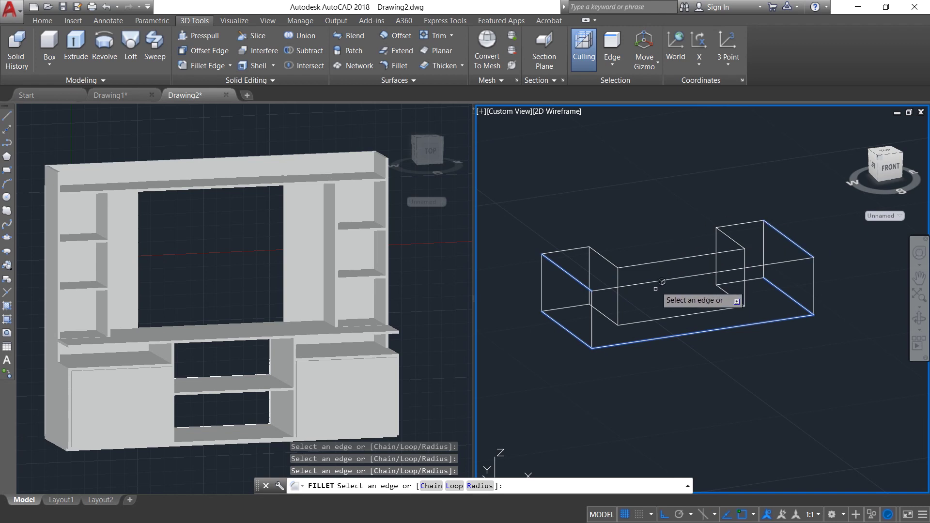
pyautogui.click(663, 318)
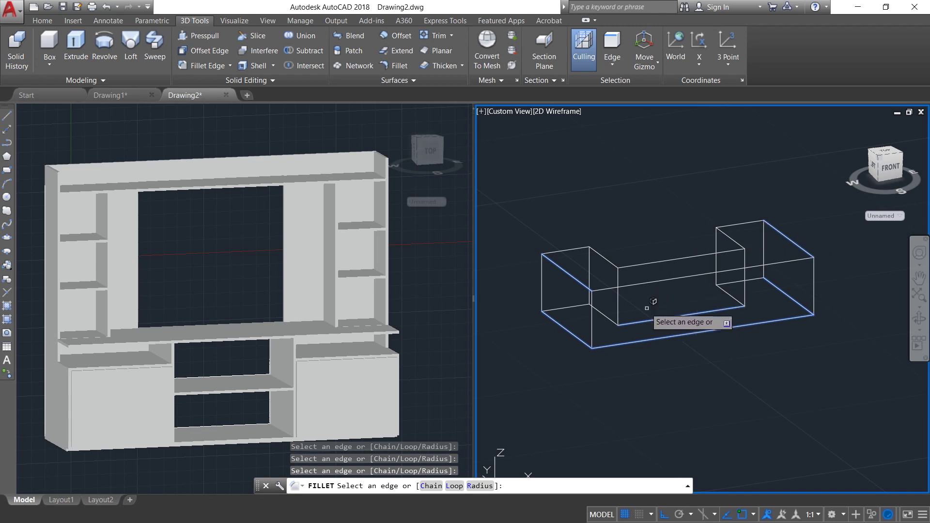
pyautogui.click(609, 315)
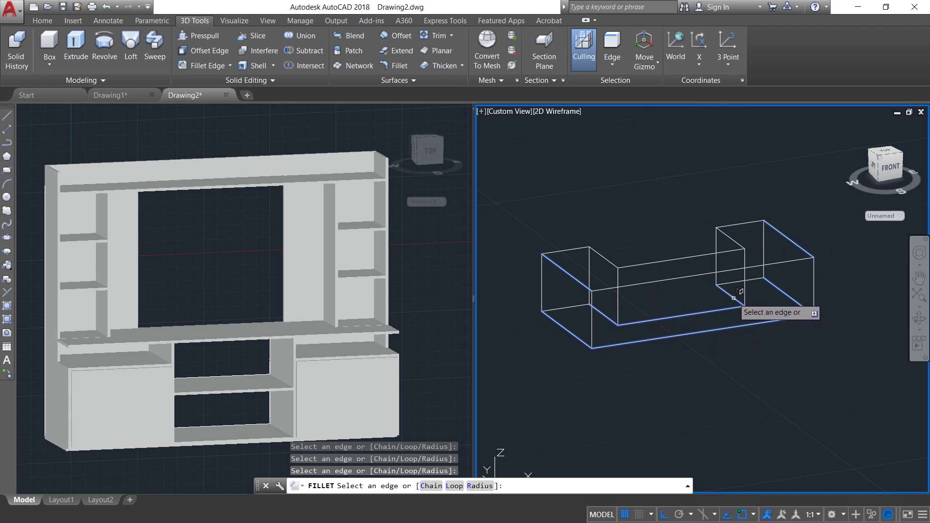
pyautogui.click(680, 276)
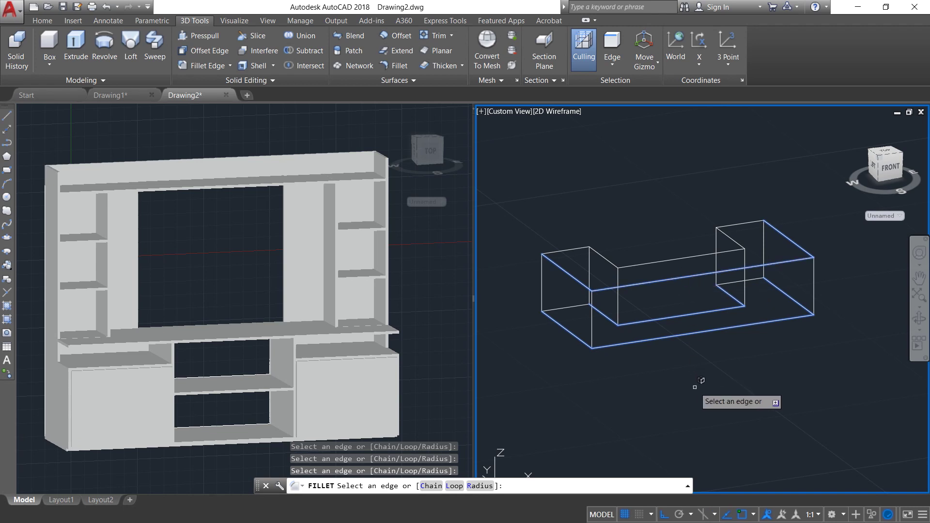
pyautogui.press('Return')
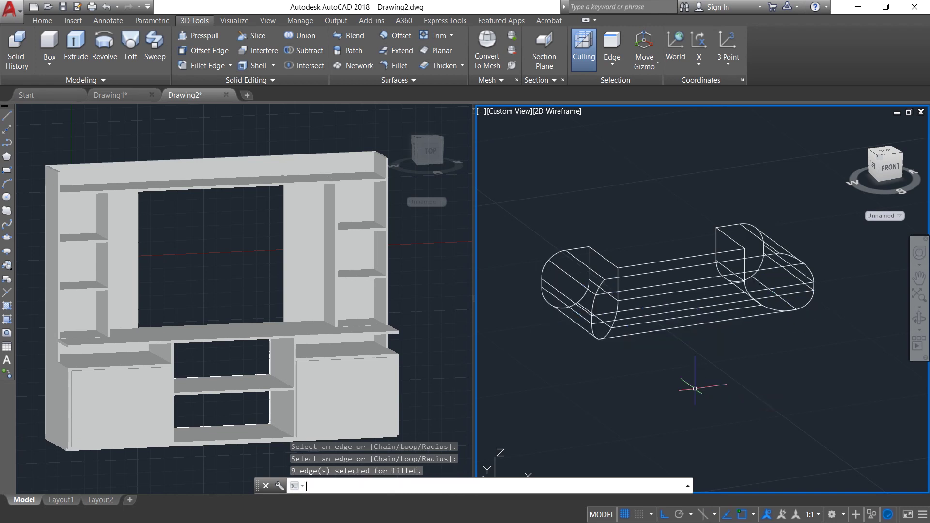
pyautogui.press('Escape')
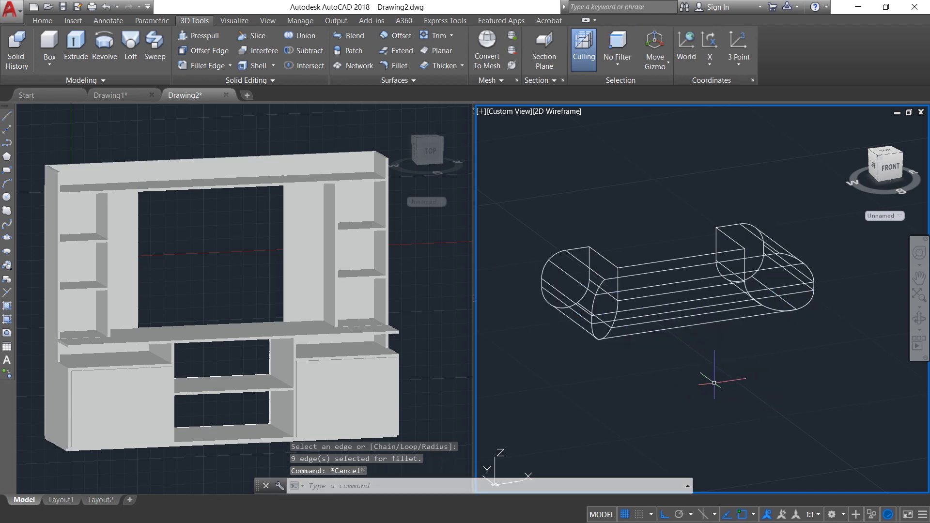
# Step: Draw a line across the U's opening between the midpoints of the inner vertical edges at the ends of its two arms
pyautogui.write('l')
pyautogui.press('Return')
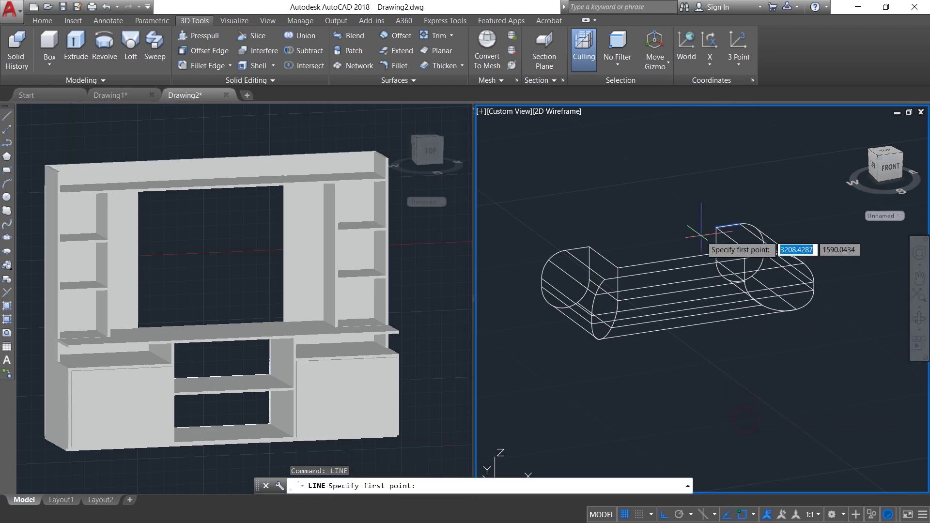
pyautogui.scroll(3, 712, 235)
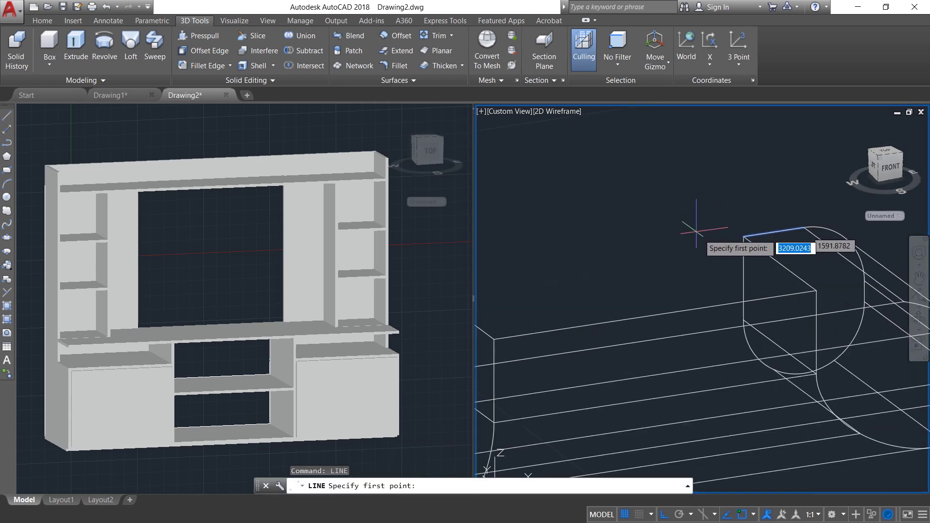
pyautogui.click(743, 279)
pyautogui.scroll(-3, 729, 281)
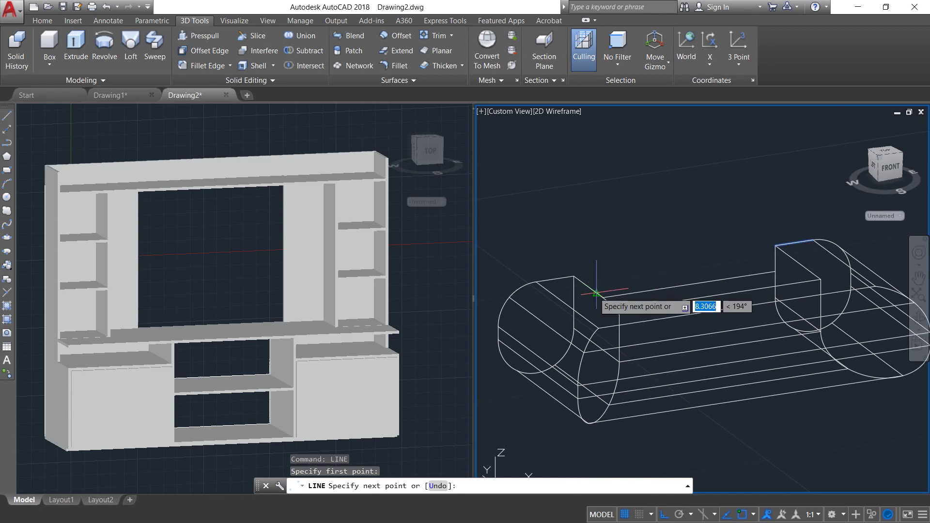
pyautogui.scroll(3, 572, 303)
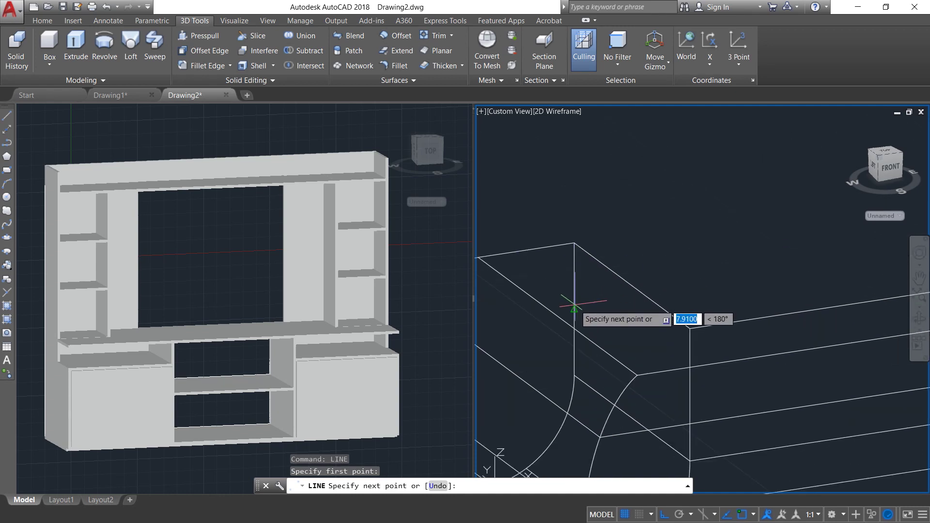
pyautogui.click(574, 309)
pyautogui.scroll(-3, 679, 252)
pyautogui.press('Escape')
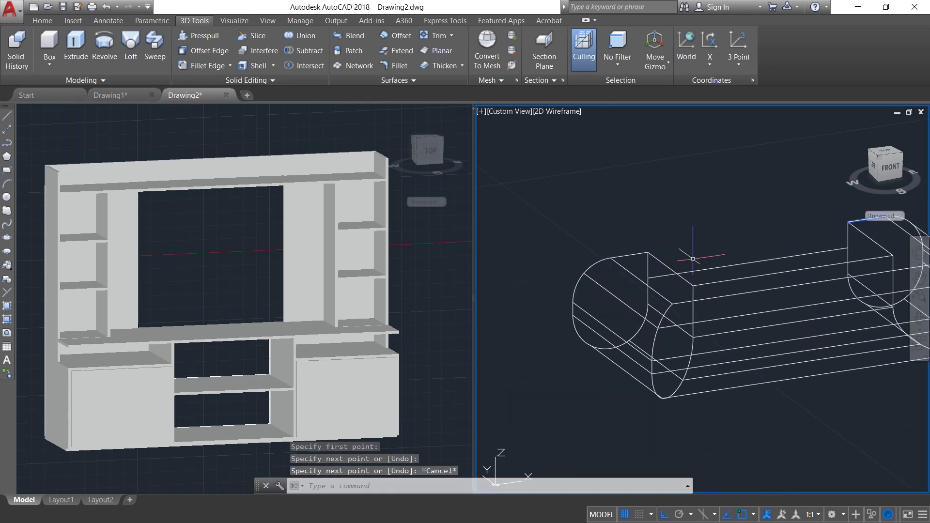
# Step: Copy the U-shaped handle with its line, from the line's midpoint to the midpoint of the right cabinet door's upper edge, with Ortho off
pyautogui.moveTo(760, 251); pyautogui.dragTo(716, 266, button='middle')
pyautogui.click(917, 317)
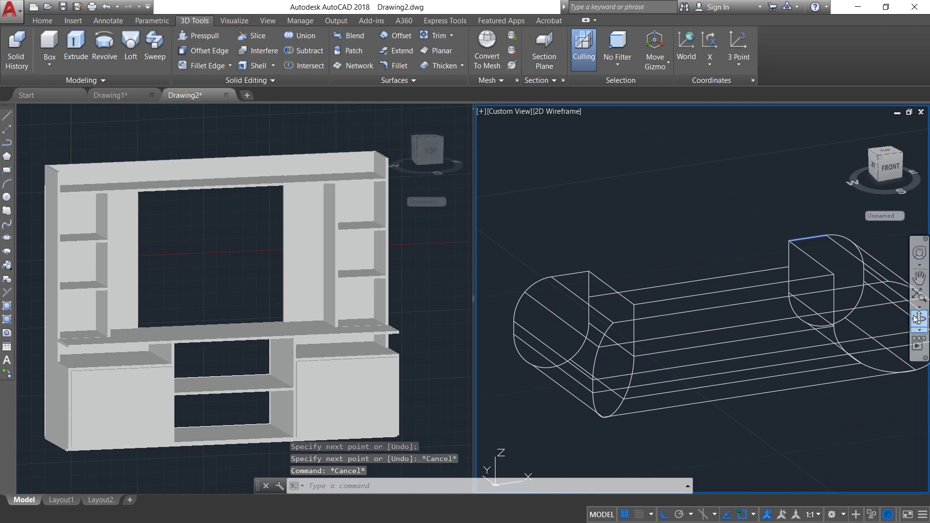
pyautogui.moveTo(807, 303); pyautogui.dragTo(782, 301)
pyautogui.press('Escape')
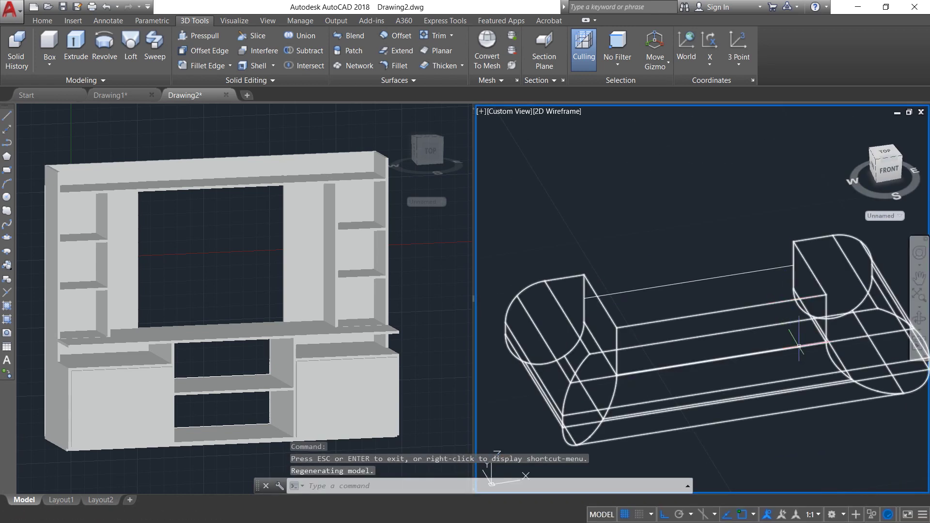
pyautogui.moveTo(803, 376); pyautogui.dragTo(768, 355, button='middle')
pyautogui.press('Escape')
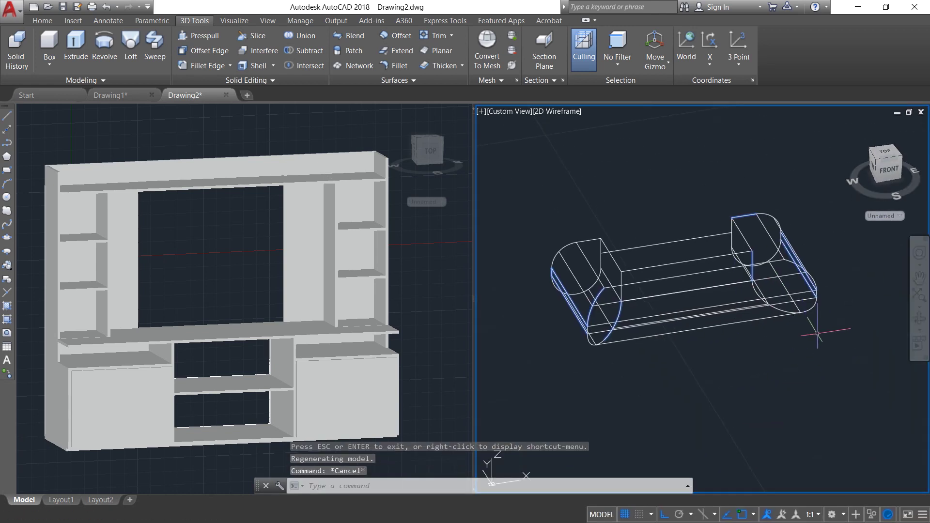
pyautogui.press('Escape')
pyautogui.click(854, 303)
pyautogui.press('Escape')
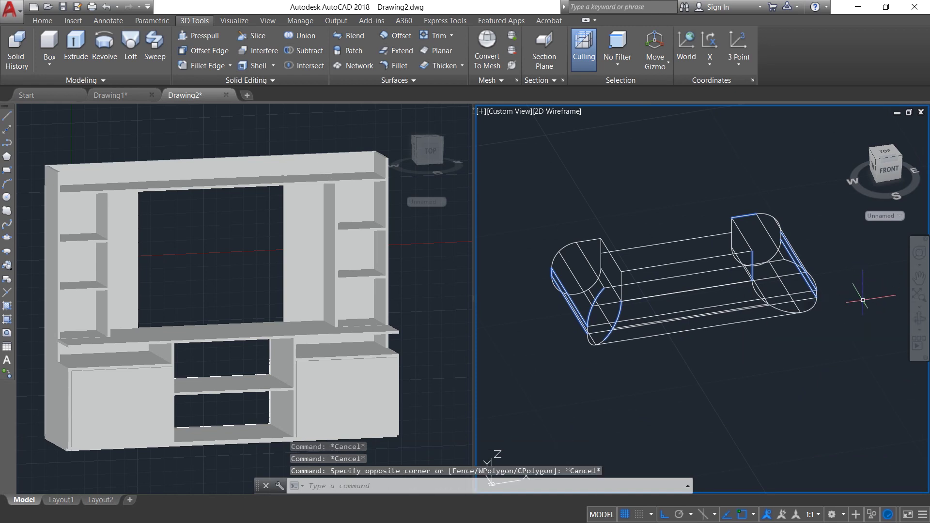
pyautogui.moveTo(863, 300)
pyautogui.mouseDown()
pyautogui.moveTo(633, 370)
pyautogui.moveTo(522, 236)
pyautogui.moveTo(736, 155)
pyautogui.moveTo(819, 236)
pyautogui.mouseUp()
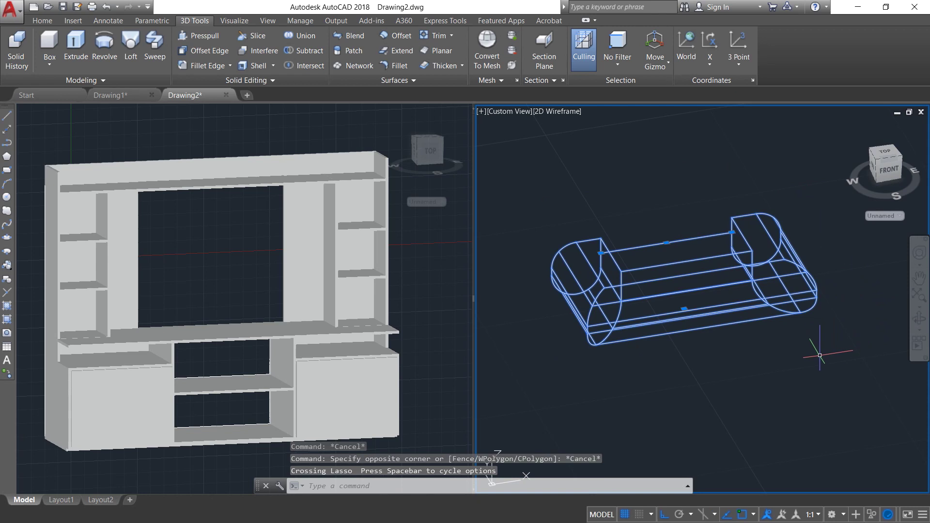
pyautogui.write('o')
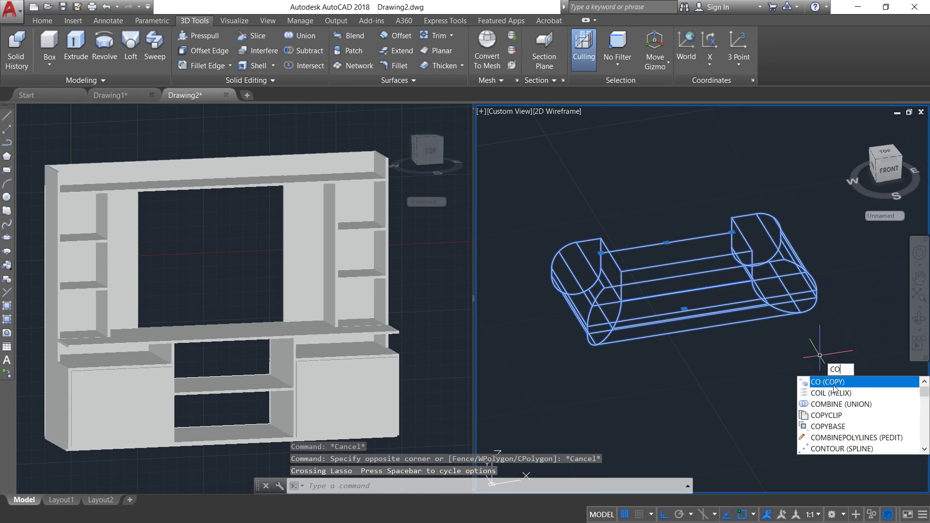
pyautogui.press('Return')
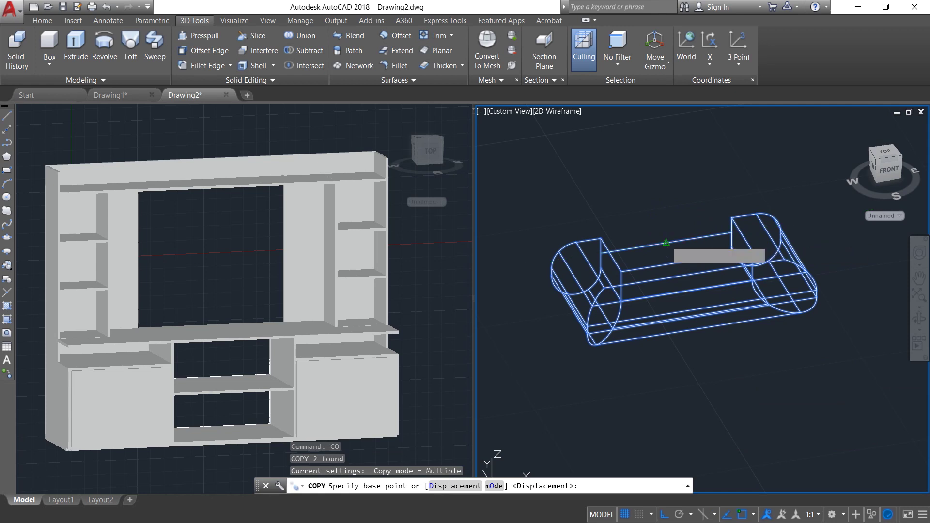
pyautogui.click(666, 242)
pyautogui.scroll(-5, 646, 213)
pyautogui.moveTo(599, 271); pyautogui.dragTo(807, 276, button='middle')
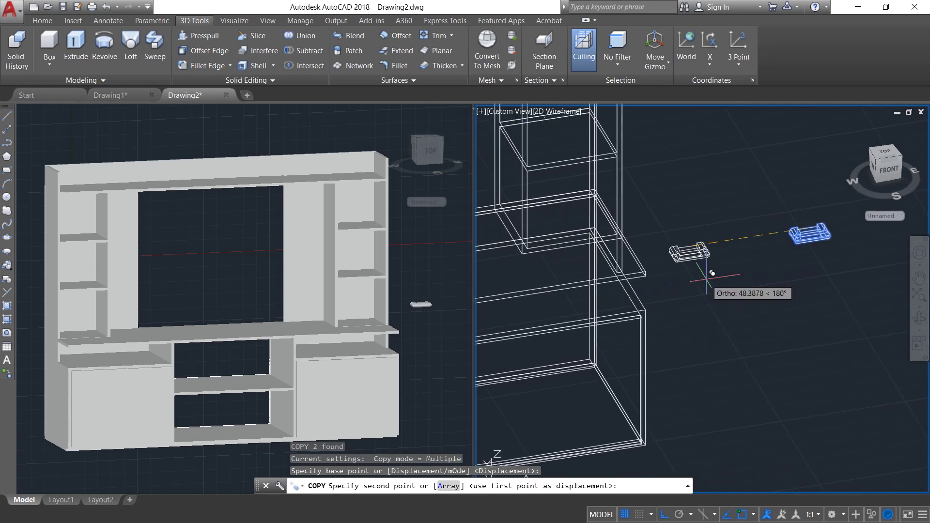
pyautogui.press('F8')
pyautogui.scroll(2, 571, 357)
pyautogui.moveTo(572, 357); pyautogui.dragTo(643, 334, button='middle')
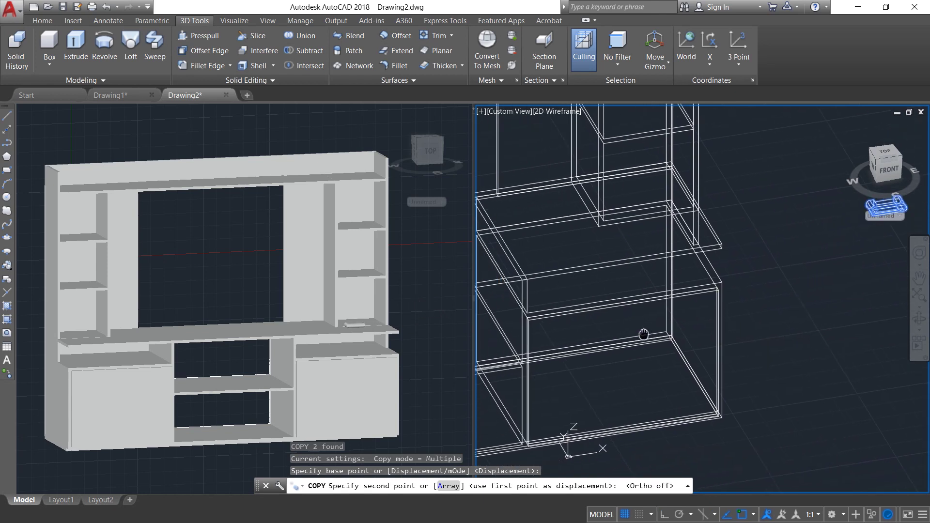
pyautogui.scroll(5, 623, 281)
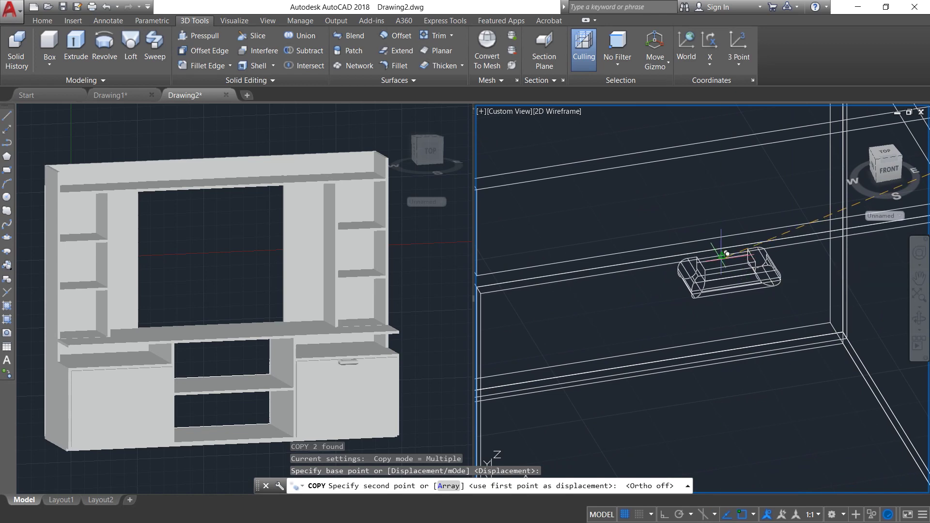
pyautogui.click(712, 258)
pyautogui.scroll(-3, 668, 325)
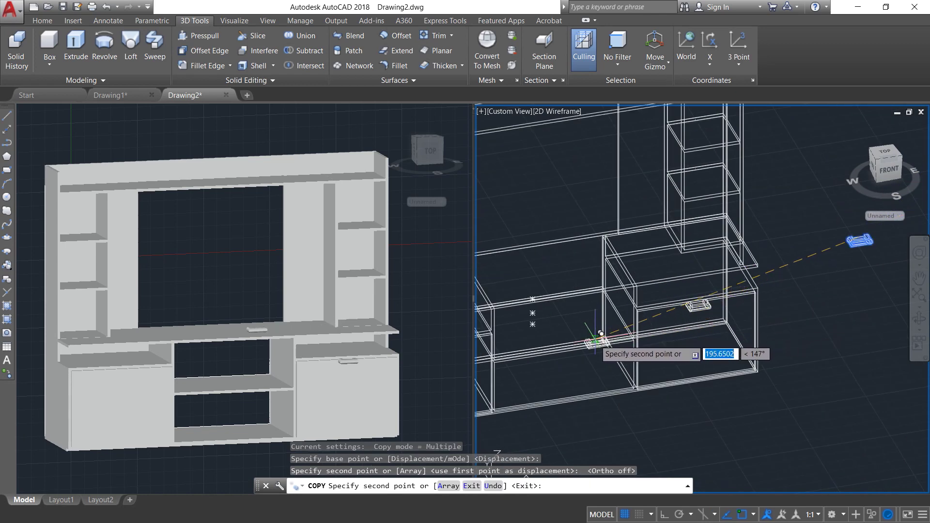
# Step: Place another copy of the U-shaped handle with its line at the midpoint of the left cabinet door's upper edge
pyautogui.scroll(2, 601, 333)
pyautogui.scroll(2, 593, 318)
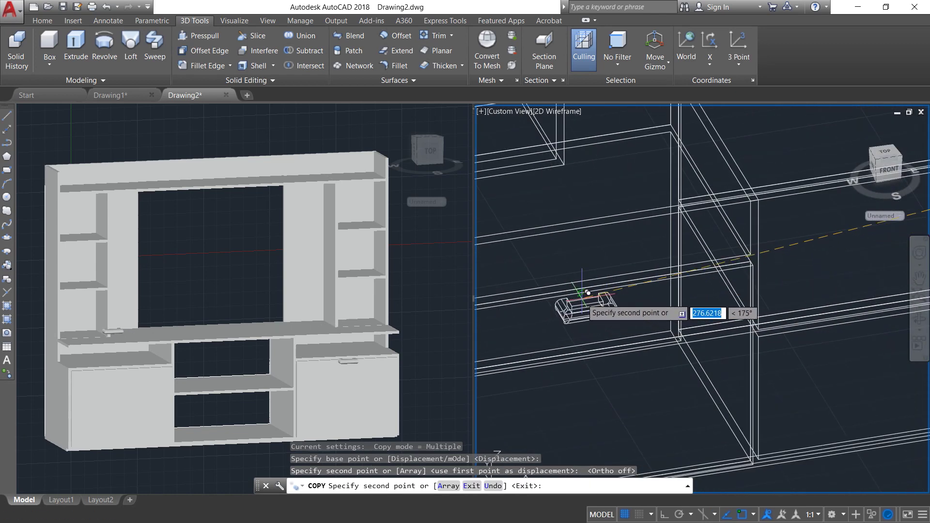
pyautogui.scroll(2, 592, 288)
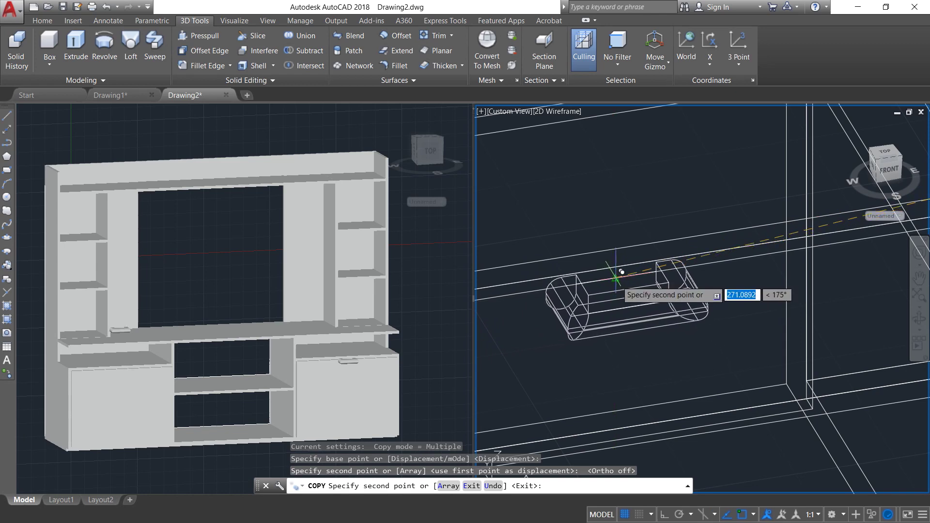
pyautogui.click(616, 278)
pyautogui.press('Escape')
pyautogui.scroll(-4, 726, 353)
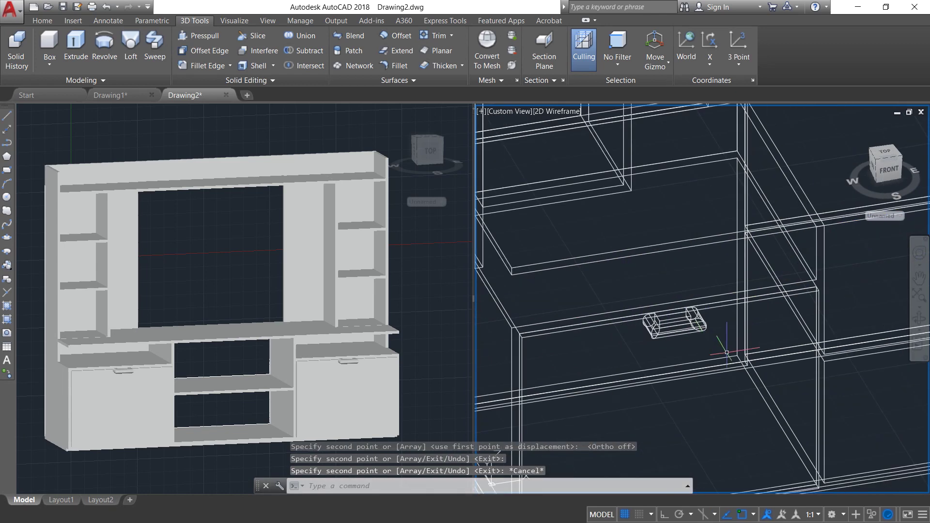
# Step: Move the handles on the left and right cabinet doors straight down by 10, leaving their helper lines in place
pyautogui.scroll(-5, 727, 352)
pyautogui.moveTo(735, 282); pyautogui.dragTo(743, 295, button='middle')
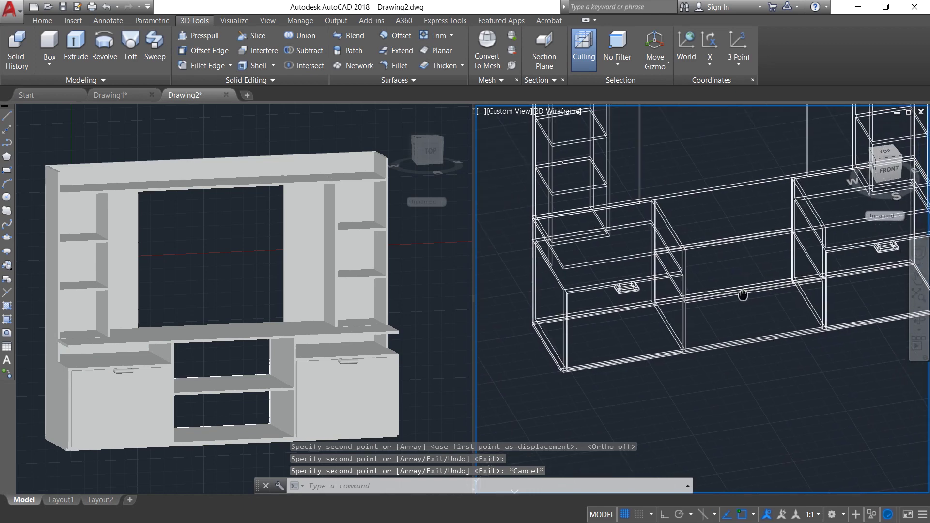
pyautogui.scroll(4, 650, 309)
pyautogui.click(604, 267)
pyautogui.scroll(-5, 765, 315)
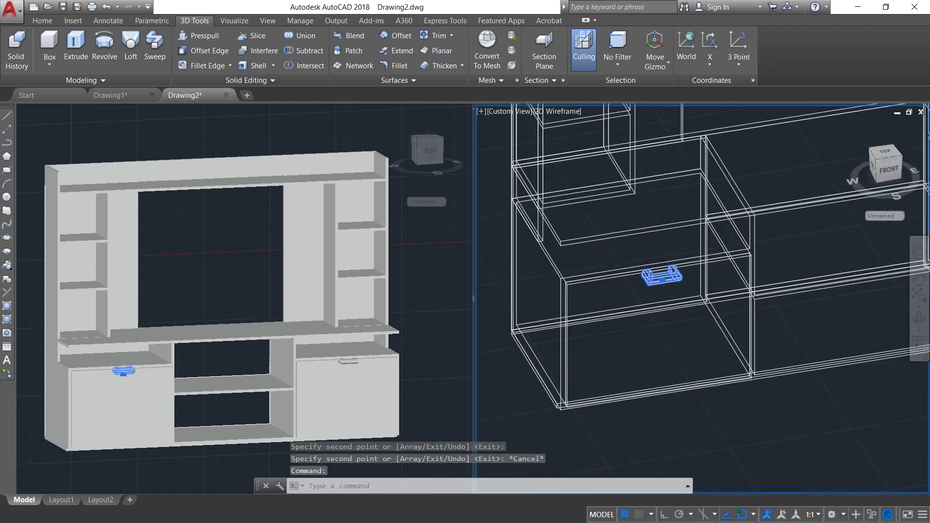
pyautogui.click(864, 272)
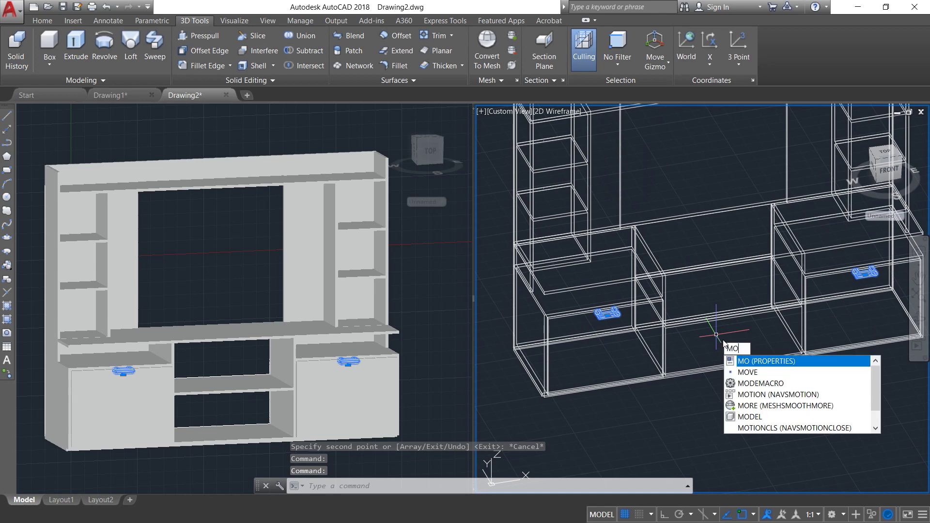
pyautogui.press('Down')
pyautogui.press('Return')
pyautogui.scroll(4, 594, 327)
pyautogui.scroll(2, 594, 328)
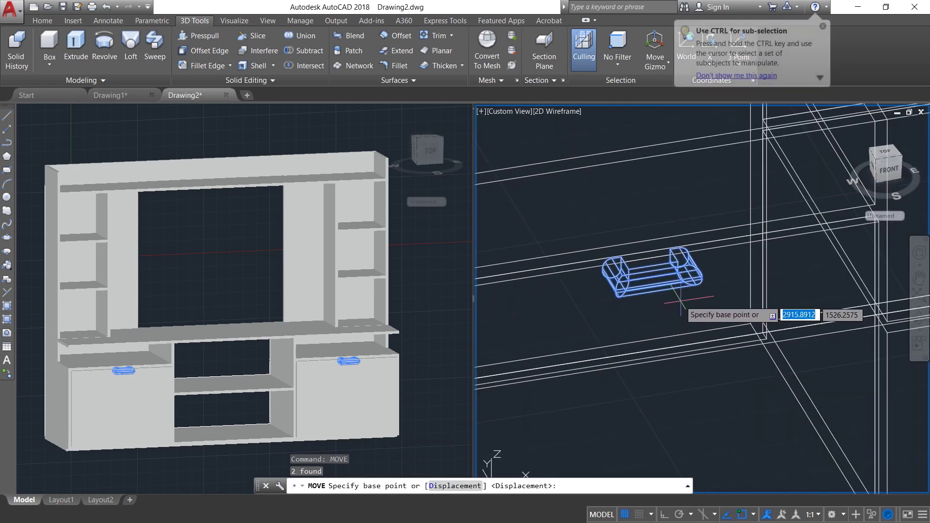
pyautogui.click(660, 288)
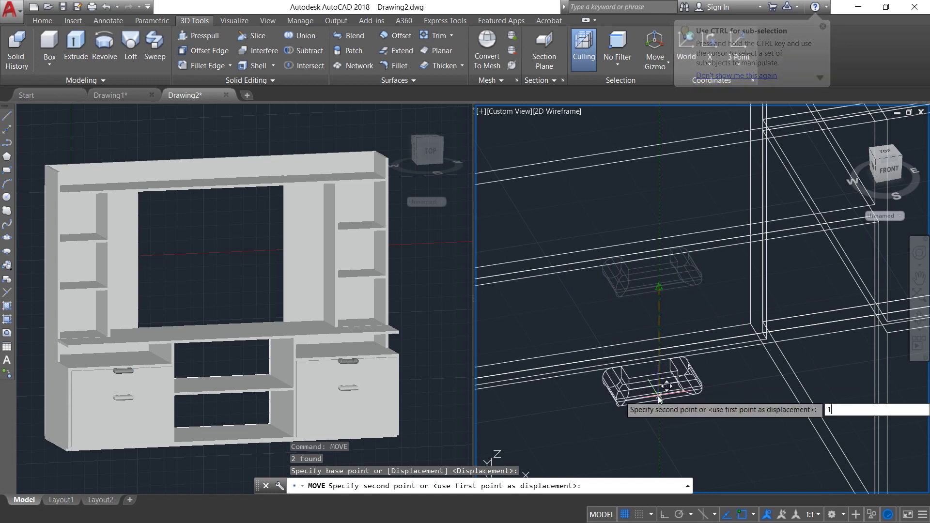
pyautogui.write('10')
pyautogui.press('Return')
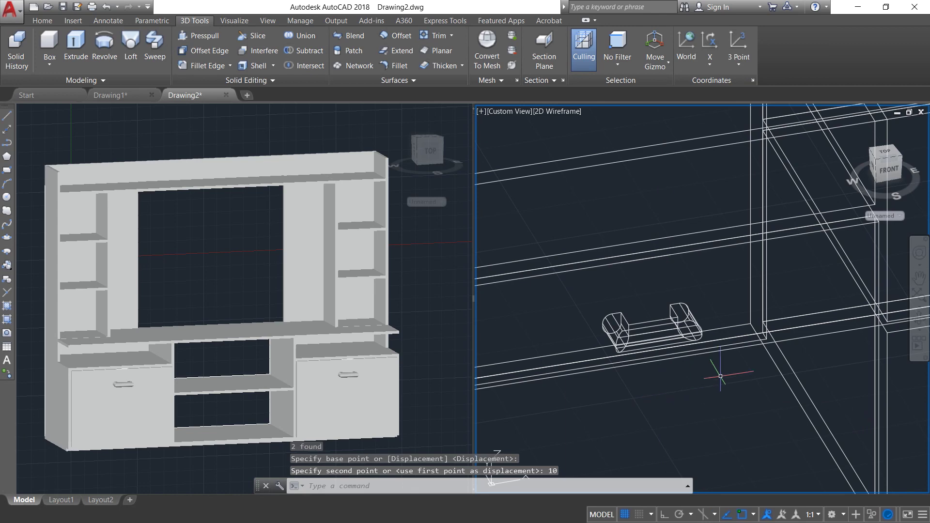
pyautogui.press('Escape')
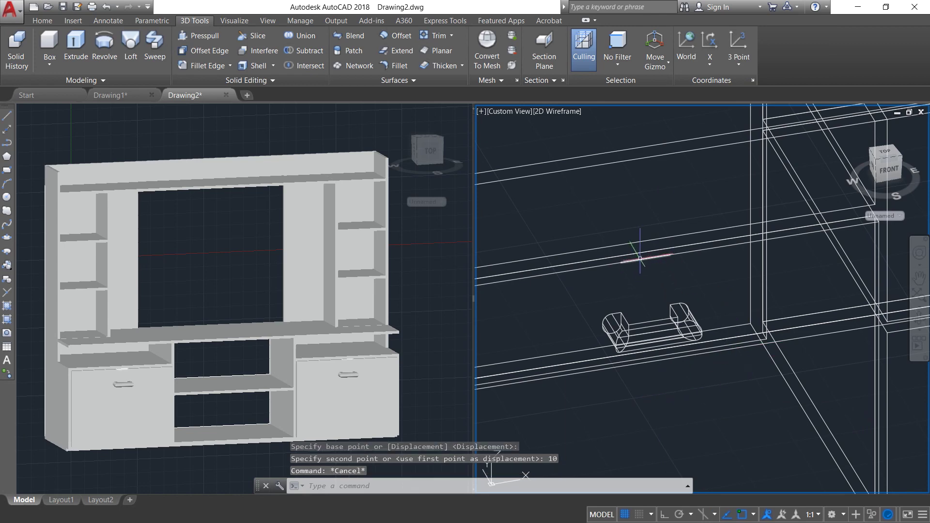
# Step: Delete the two helper lines on the door edges and the original handle with its line beside the cabinet
pyautogui.click(640, 260)
pyautogui.scroll(-3, 668, 271)
pyautogui.moveTo(668, 277); pyautogui.dragTo(824, 272, button='middle')
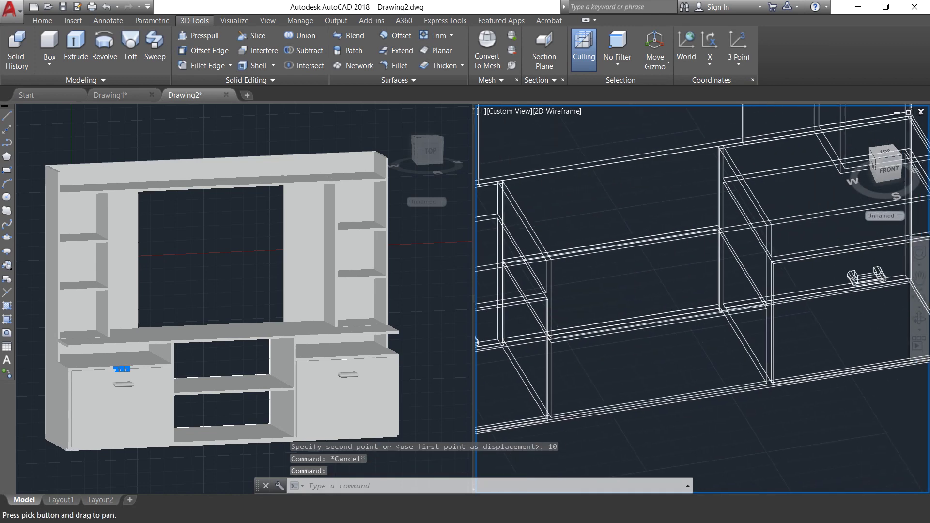
pyautogui.scroll(5, 824, 281)
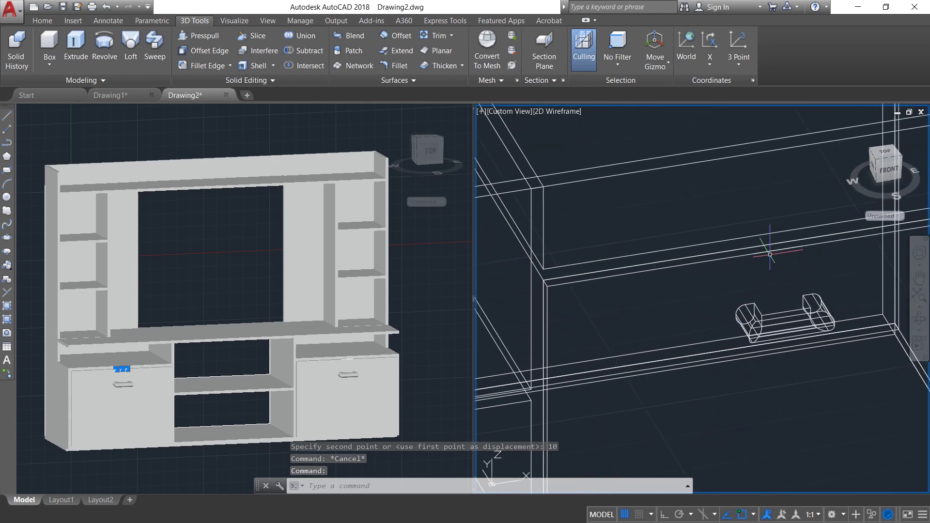
pyautogui.click(772, 250)
pyautogui.scroll(-6, 780, 291)
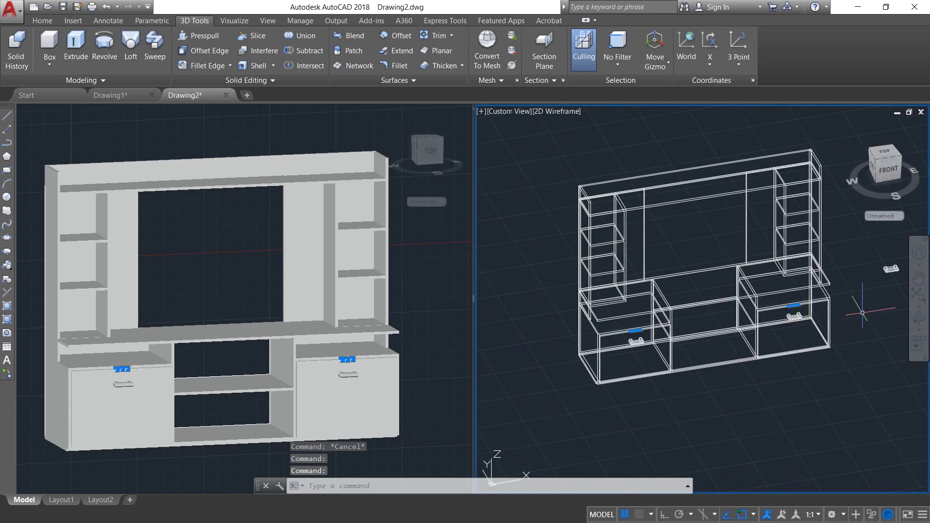
pyautogui.moveTo(862, 313); pyautogui.dragTo(831, 322, button='middle')
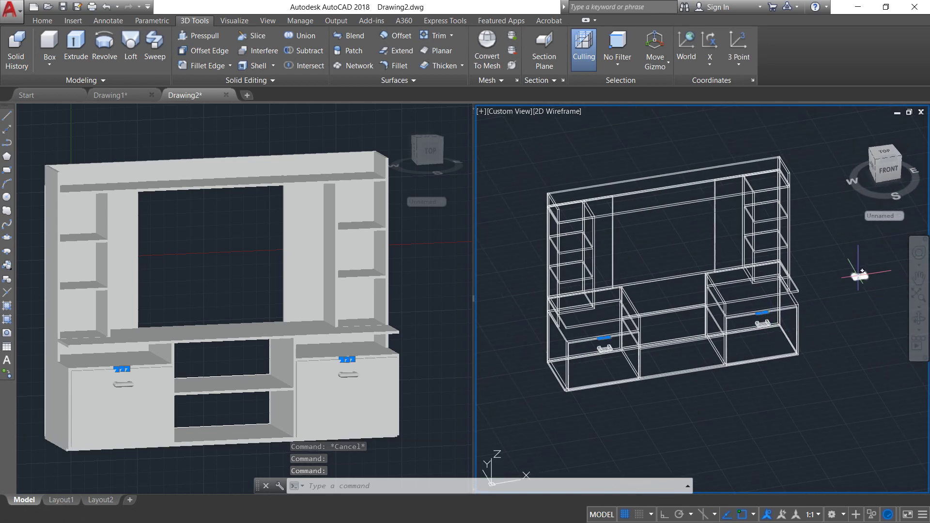
pyautogui.click(858, 276)
pyautogui.scroll(6, 864, 286)
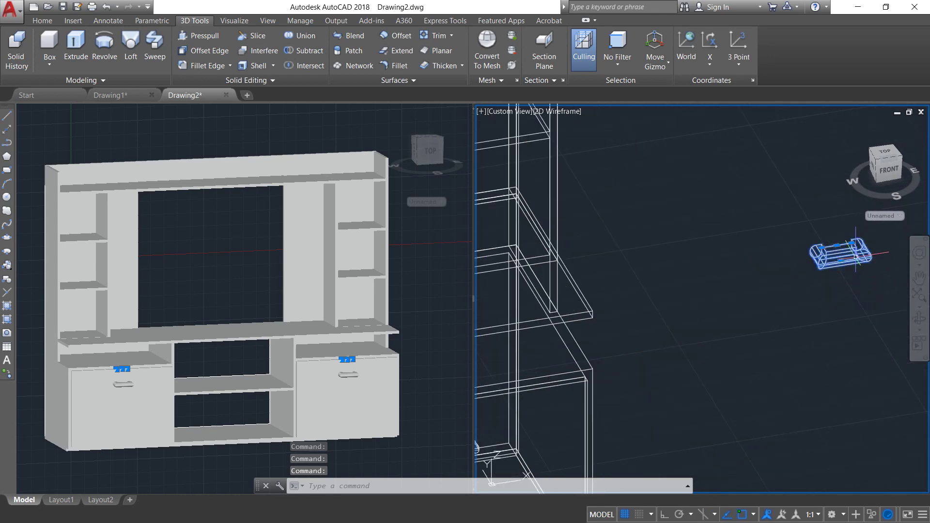
pyautogui.press('Delete')
pyautogui.scroll(-5, 785, 350)
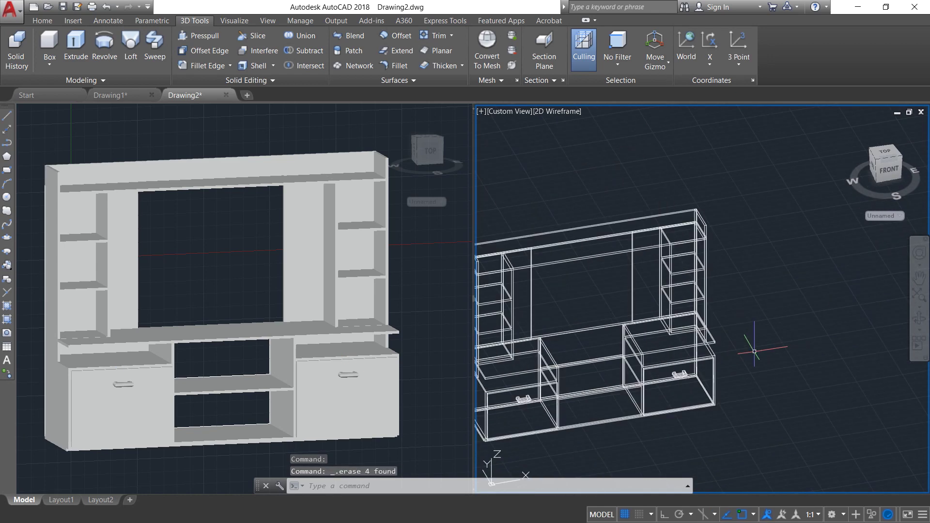
pyautogui.moveTo(546, 305); pyautogui.dragTo(638, 266, button='middle')
pyautogui.press('Escape')
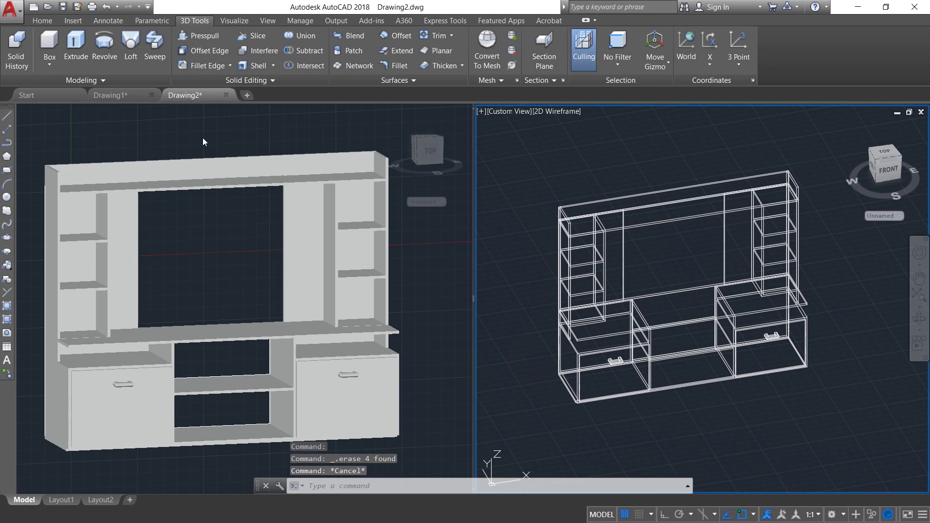
# Step: Maximize the Realistic viewport and orbit it to a perspective view of the cabinet's front
pyautogui.click(191, 128)
pyautogui.click(24, 112)
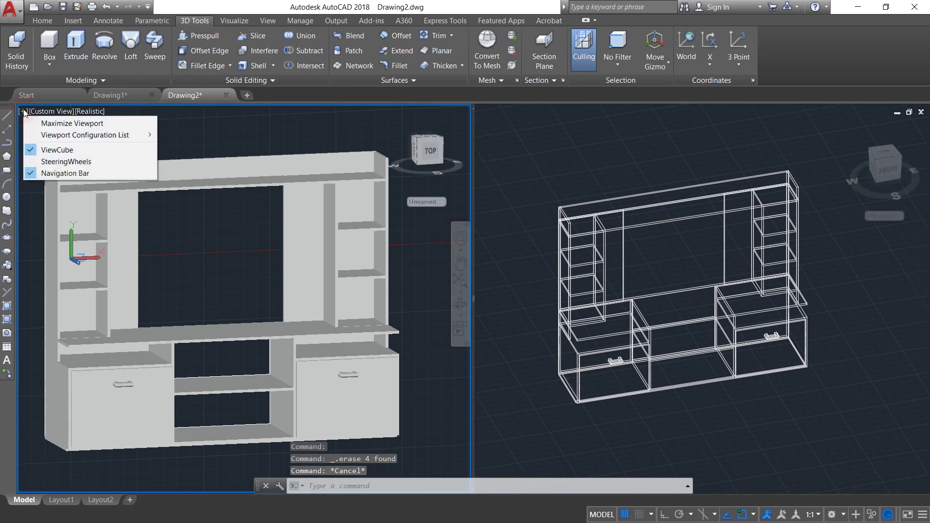
pyautogui.click(33, 124)
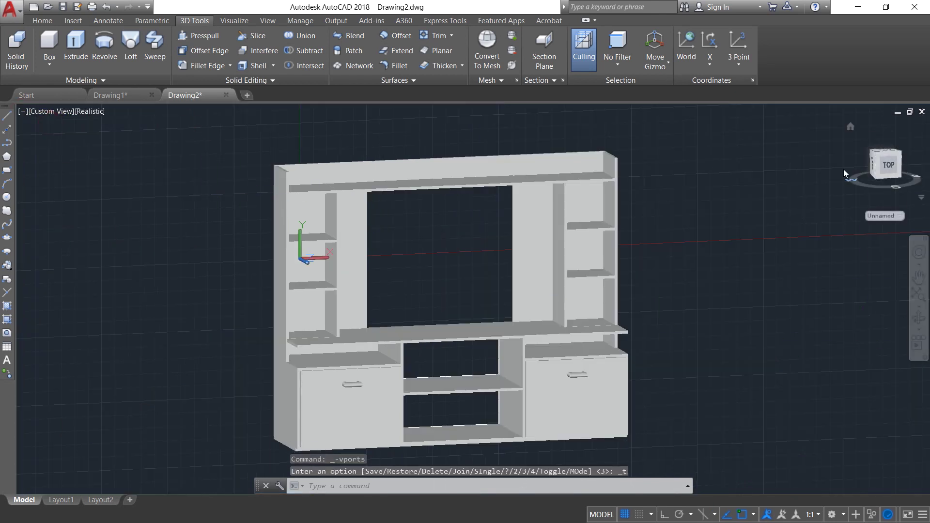
pyautogui.click(872, 151)
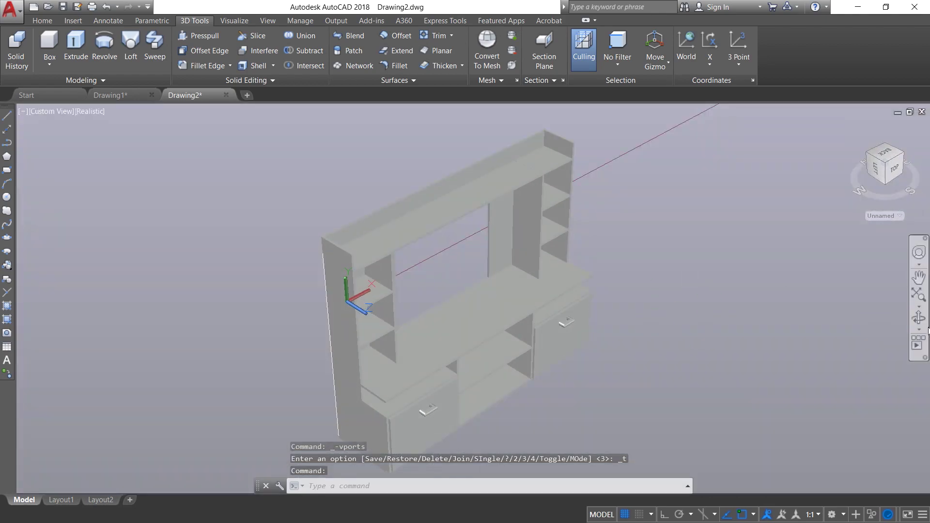
pyautogui.click(919, 318)
pyautogui.moveTo(538, 356); pyautogui.dragTo(545, 336)
pyautogui.press('Escape')
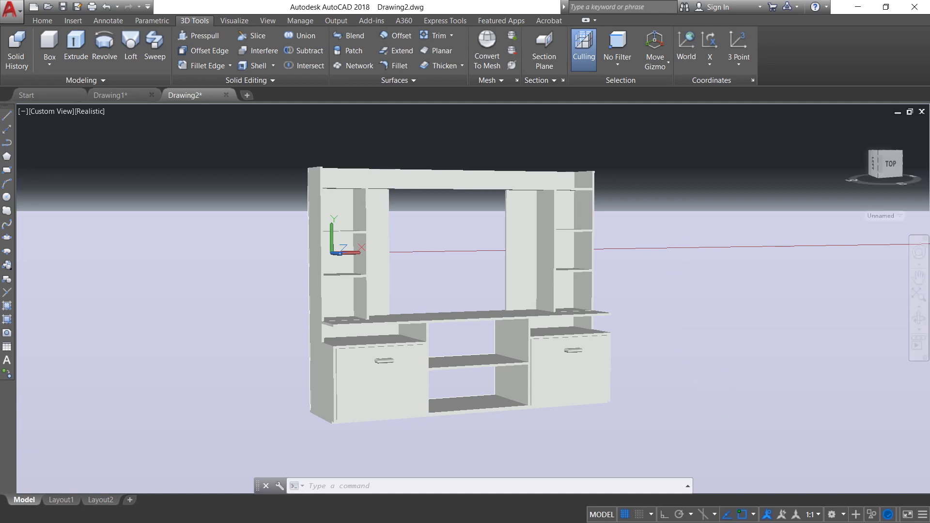
# Step: Duplicate the Global material in the Materials Browser and open the copy for editing
pyautogui.write('RMAT')
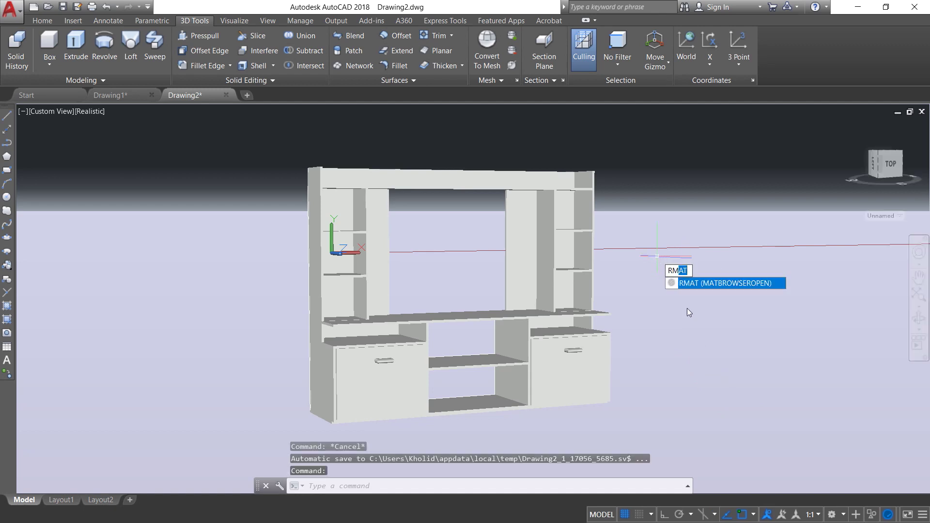
pyautogui.click(742, 283)
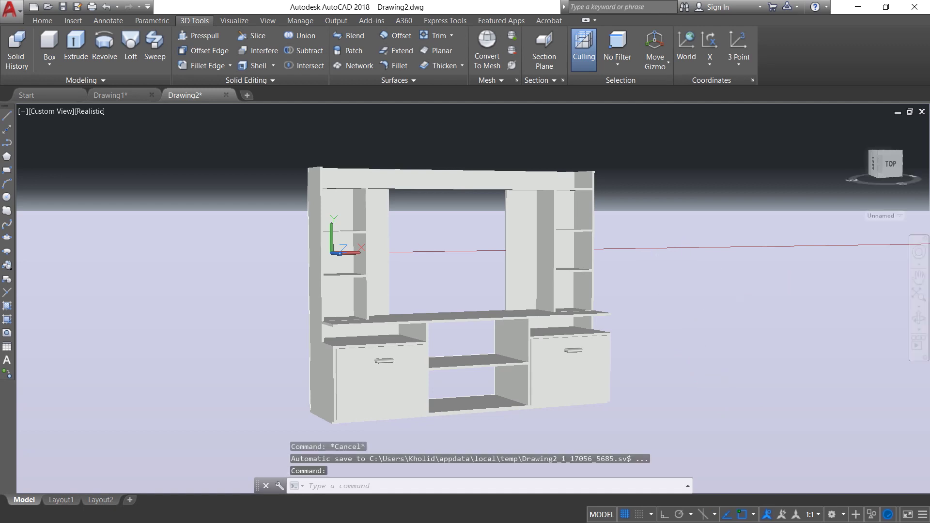
pyautogui.rightClick(663, 190)
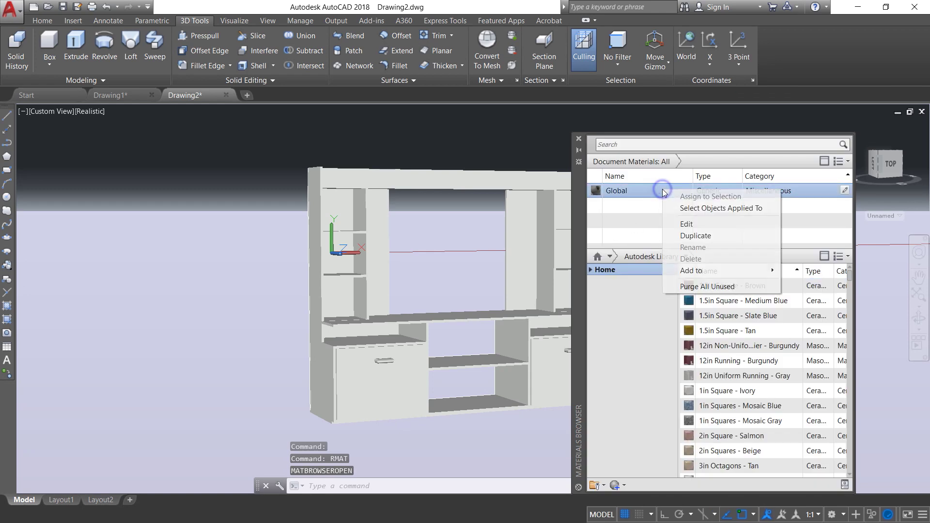
pyautogui.click(702, 236)
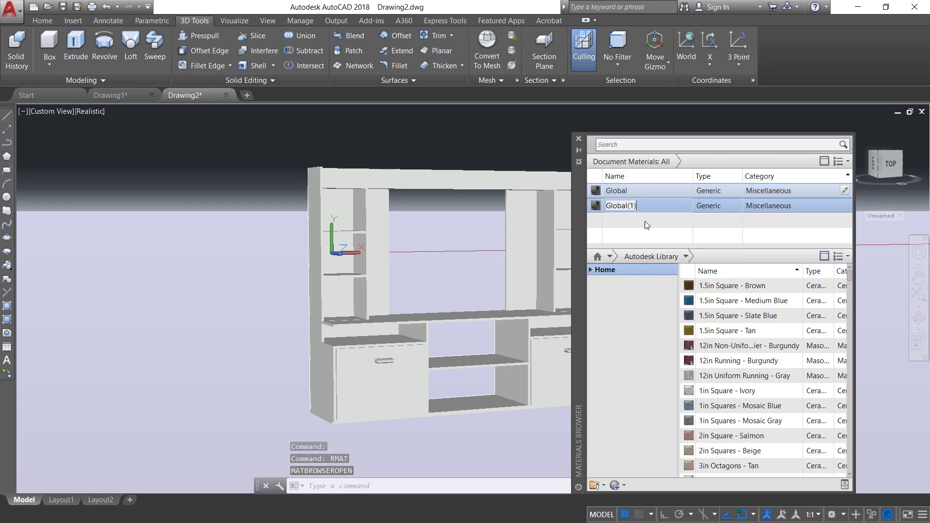
pyautogui.click(845, 205)
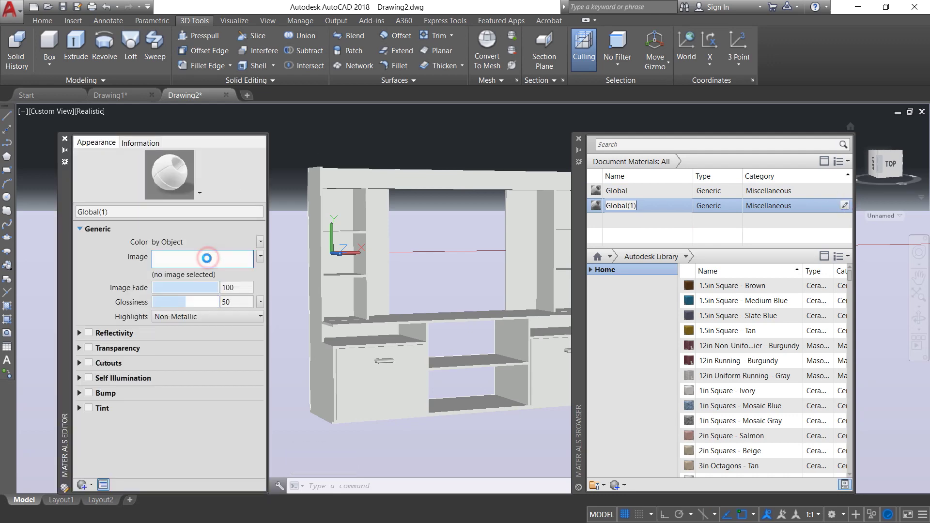
# Step: Assign the reddish wood image c93ea980641c7da93105f97df3aecb71 from the sunmica folder to the Global(1) material
pyautogui.click(207, 258)
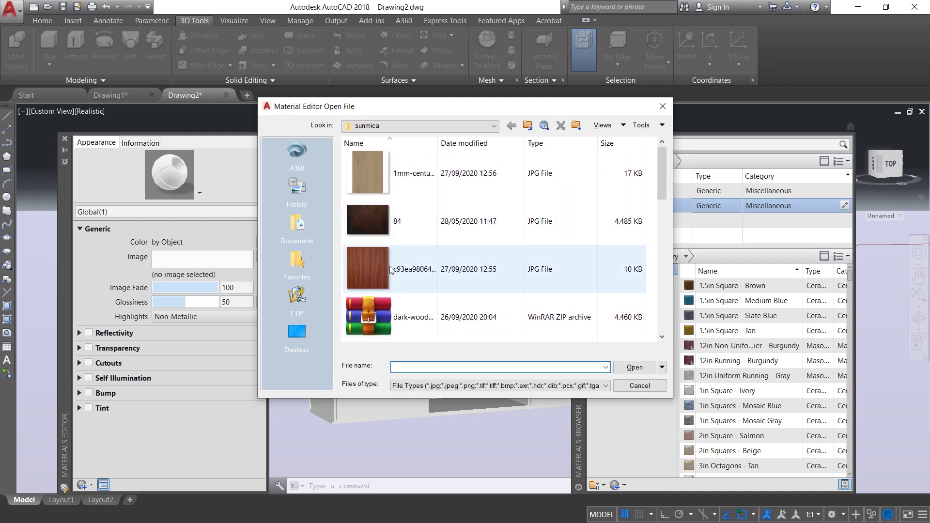
pyautogui.click(391, 270)
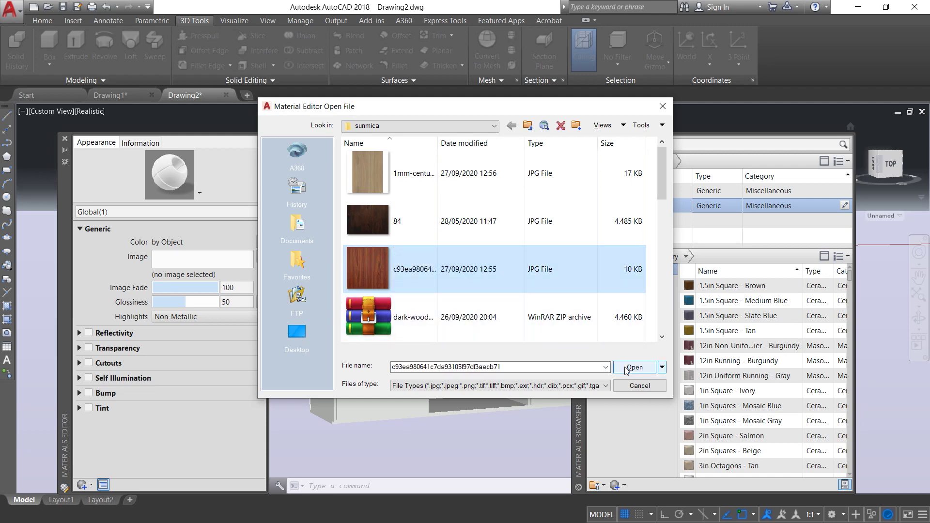
pyautogui.click(633, 368)
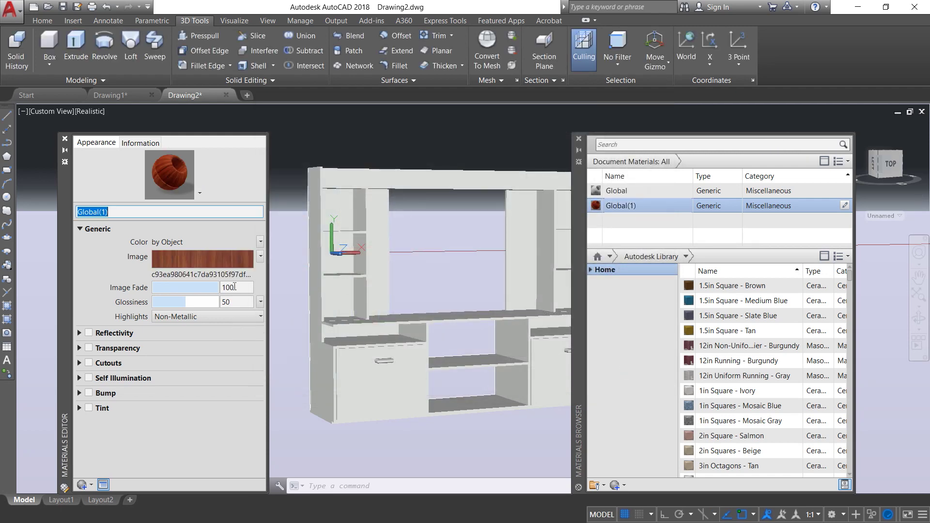
# Step: Set the wood texture's sample size to 100 in for both width and height
pyautogui.click(228, 262)
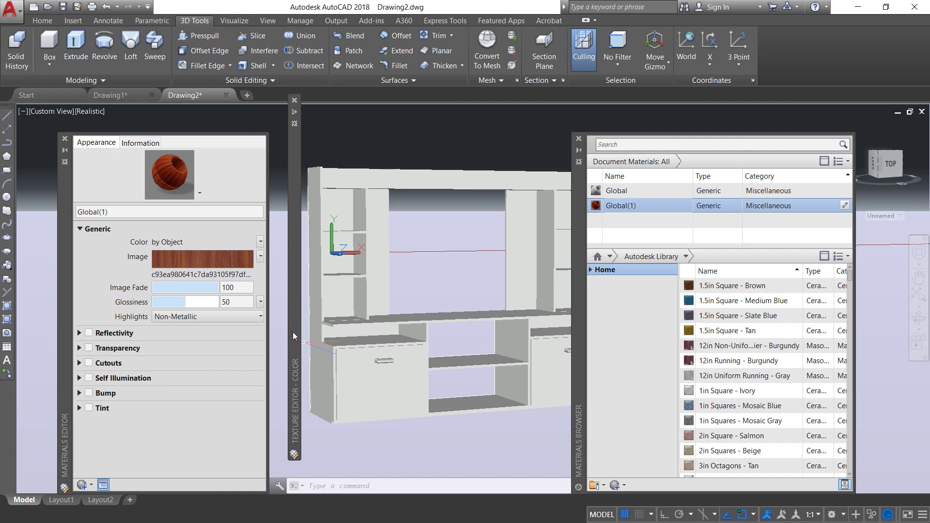
pyautogui.click(371, 342)
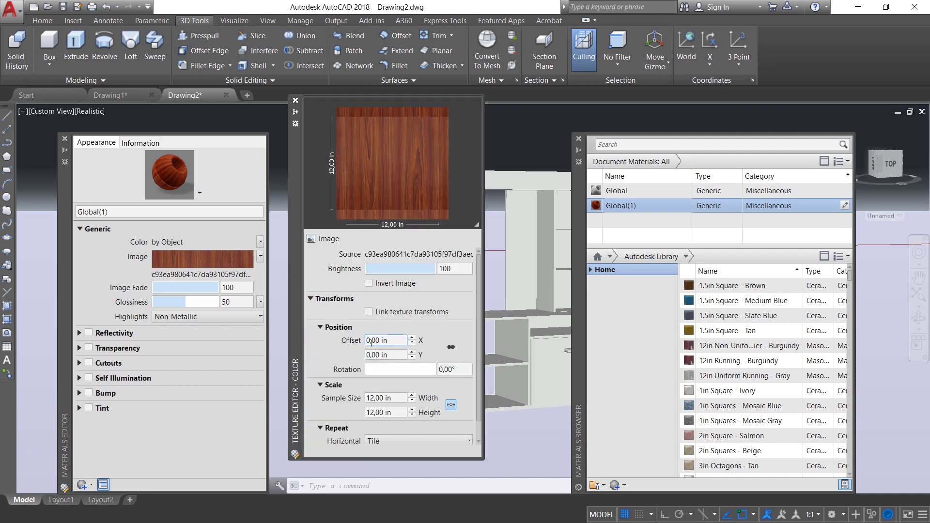
pyautogui.doubleClick(381, 397)
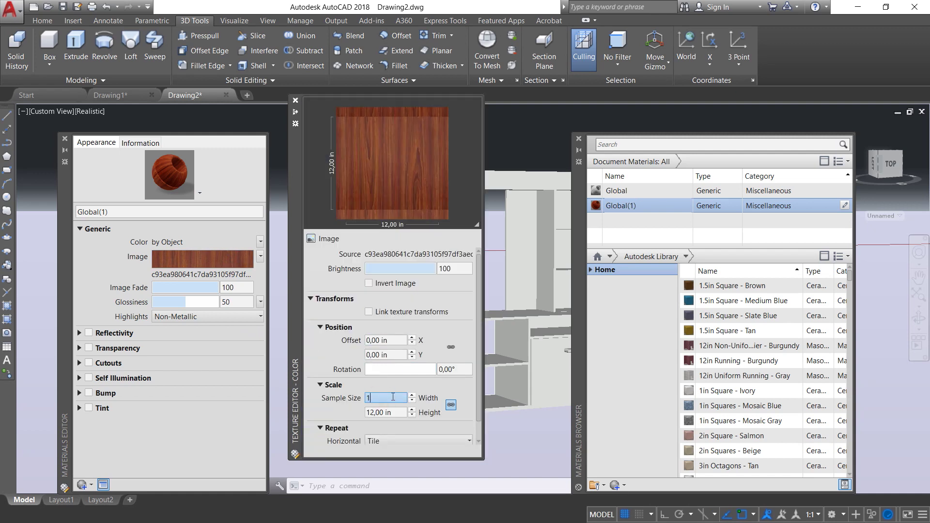
pyautogui.doubleClick(387, 412)
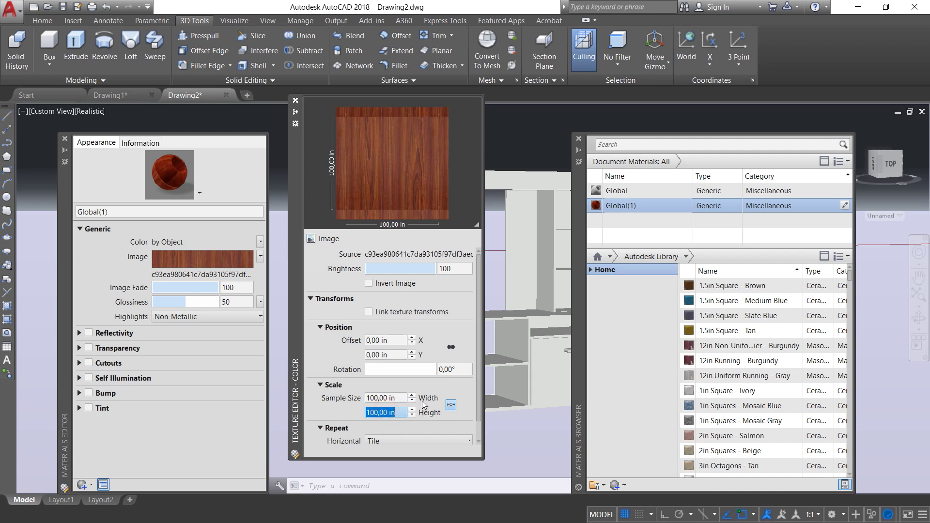
# Step: Enable reflectivity for the Global(1) material, with direct and oblique values both set to 10
pyautogui.click(224, 234)
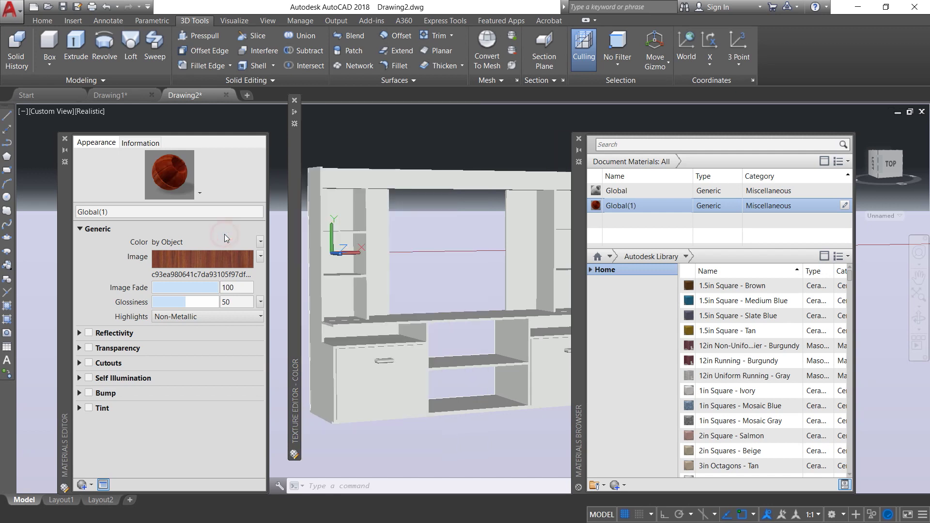
pyautogui.click(89, 333)
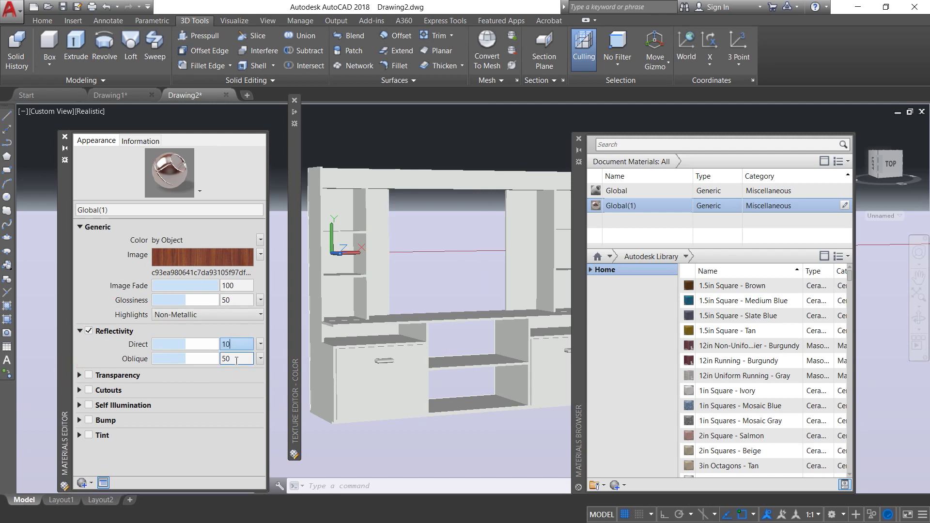
pyautogui.write('10')
pyautogui.click(236, 359)
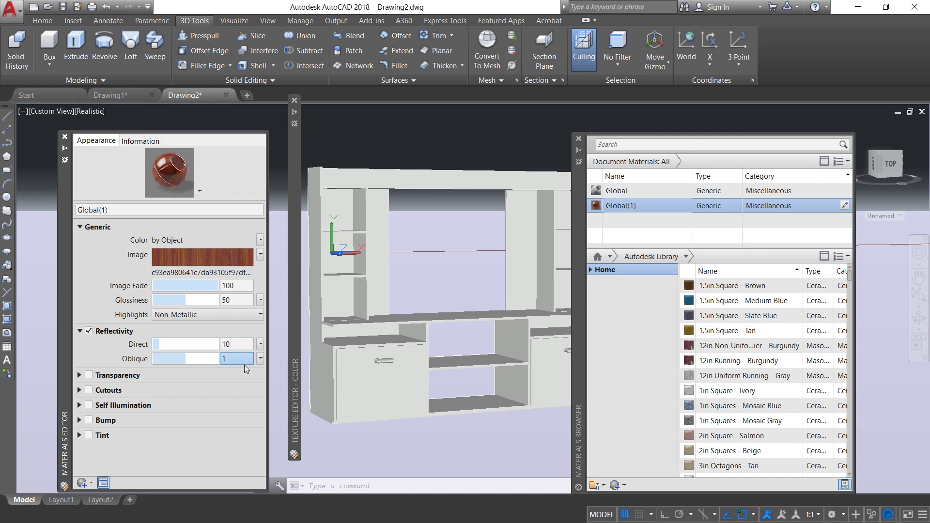
pyautogui.press('Return')
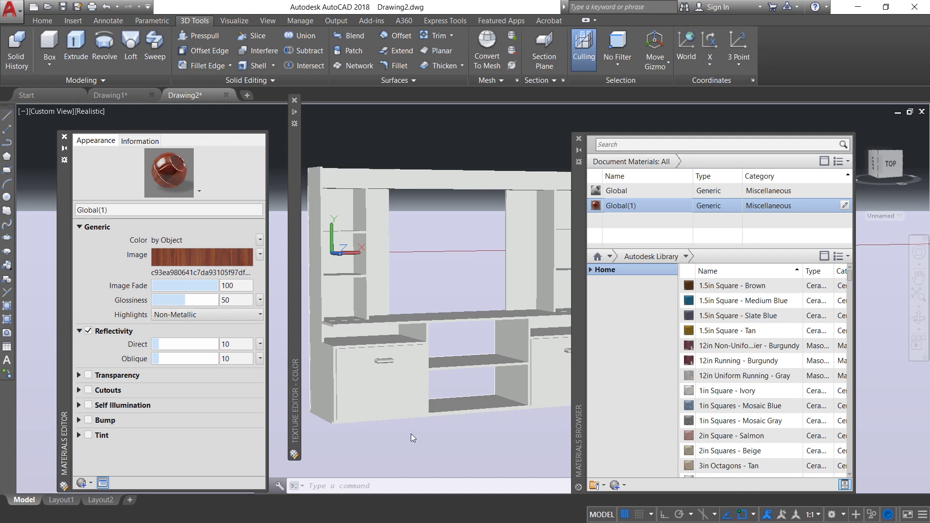
# Step: Apply the Global(1) material to all the cabinet's body panels and shelves, leaving out the two doors and their handles
pyautogui.click(378, 227)
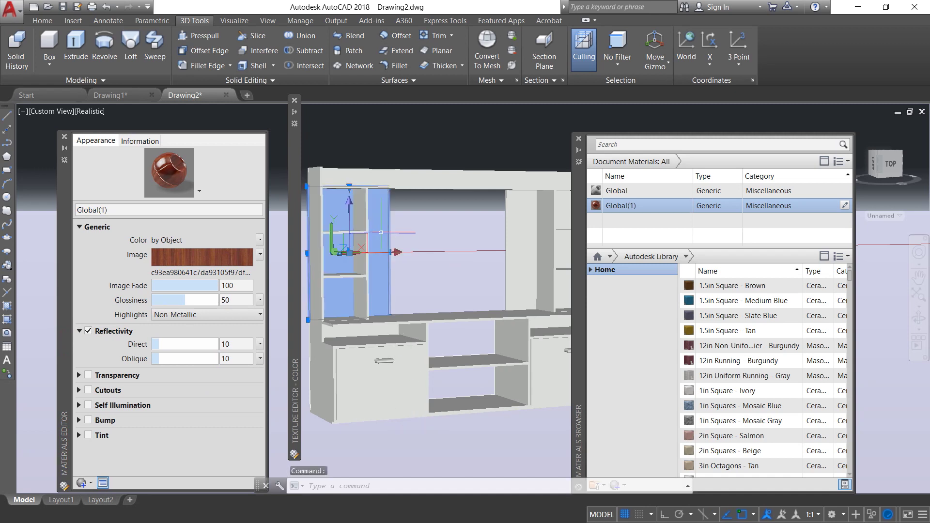
pyautogui.click(430, 176)
pyautogui.click(514, 242)
pyautogui.click(562, 213)
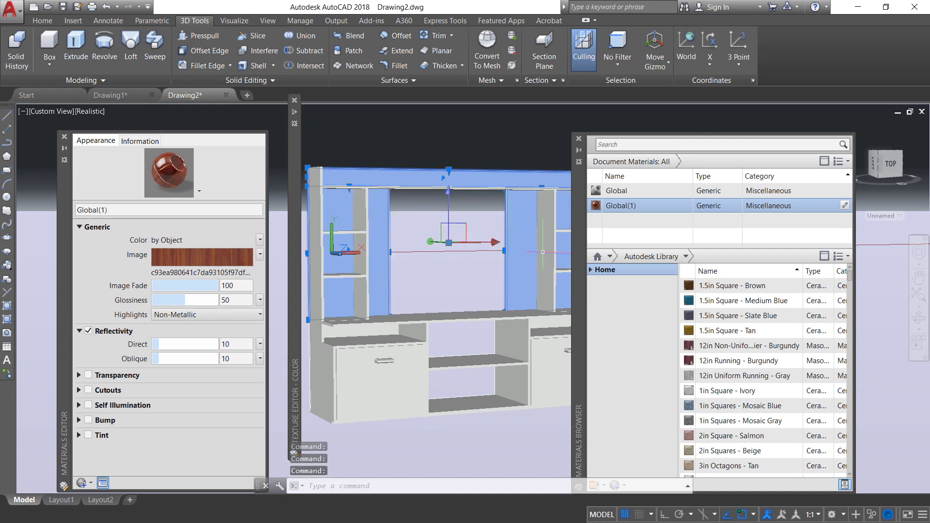
pyautogui.click(547, 262)
pyautogui.scroll(-2, 501, 305)
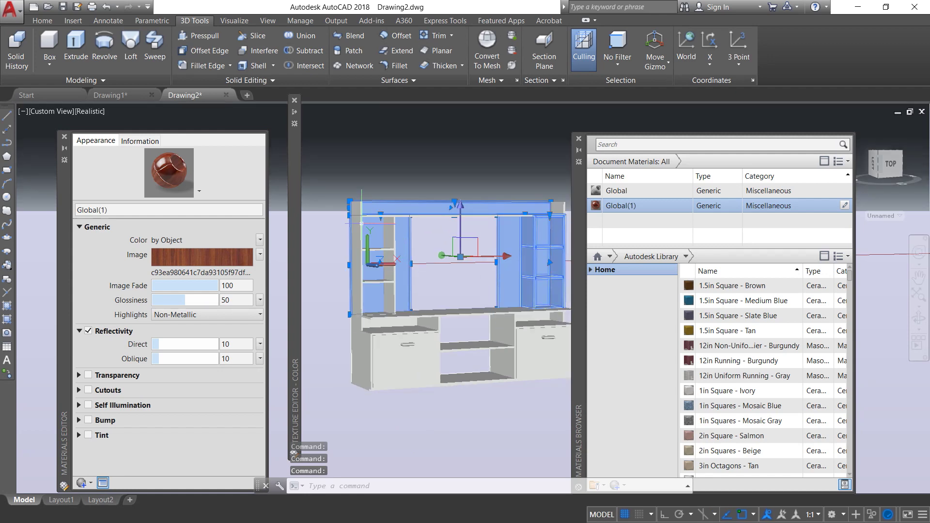
pyautogui.click(362, 224)
pyautogui.click(394, 240)
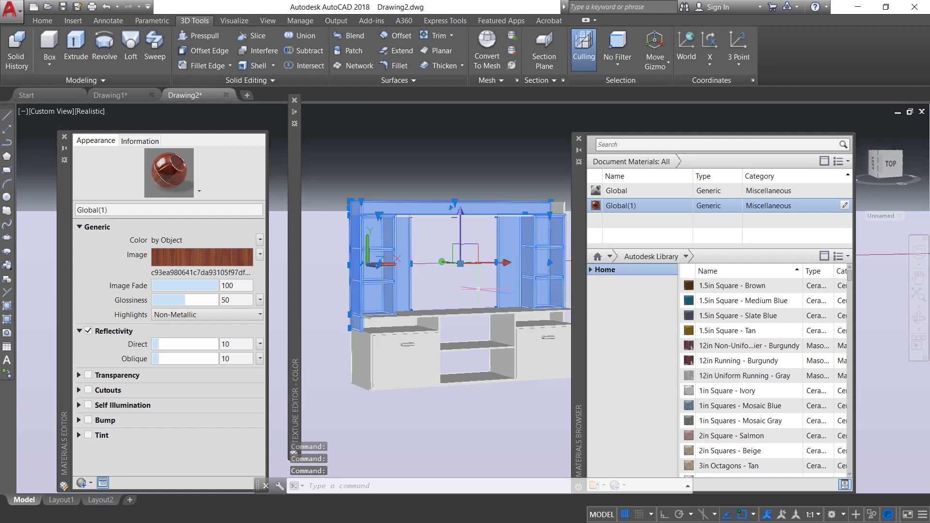
pyautogui.moveTo(393, 239); pyautogui.dragTo(345, 266, button='middle')
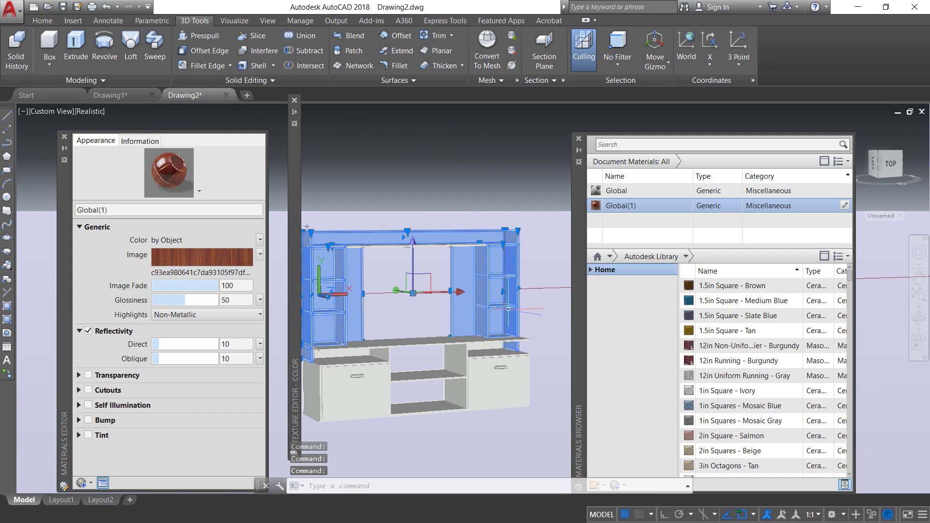
pyautogui.click(455, 358)
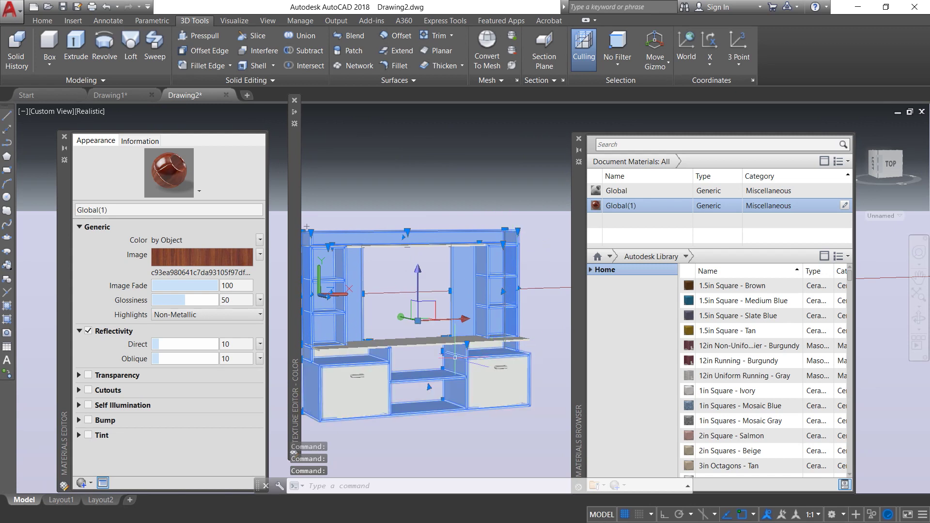
pyautogui.click(480, 343)
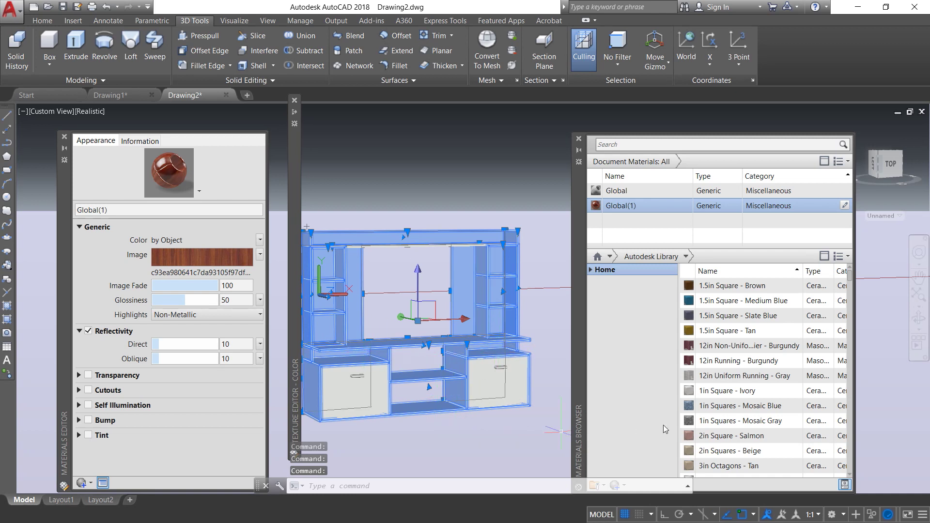
pyautogui.click(918, 318)
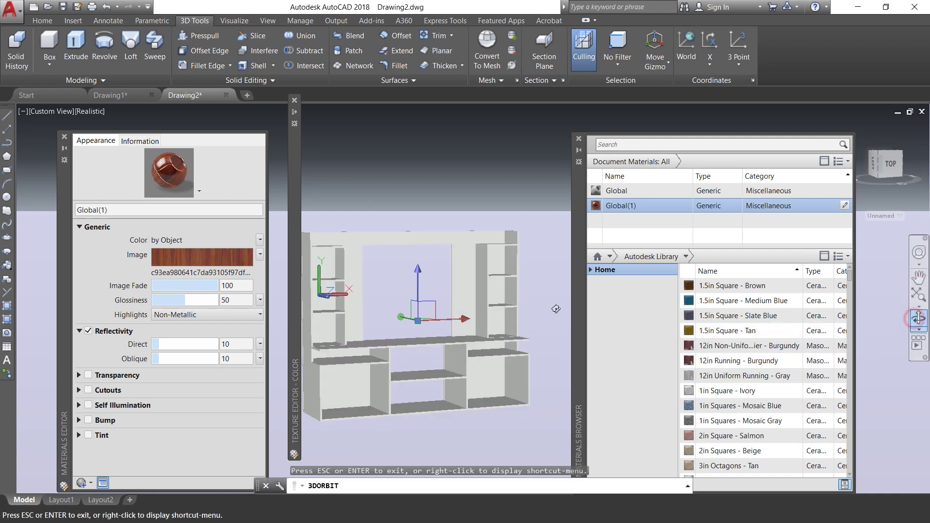
pyautogui.moveTo(556, 309); pyautogui.dragTo(509, 319)
pyautogui.press('Escape')
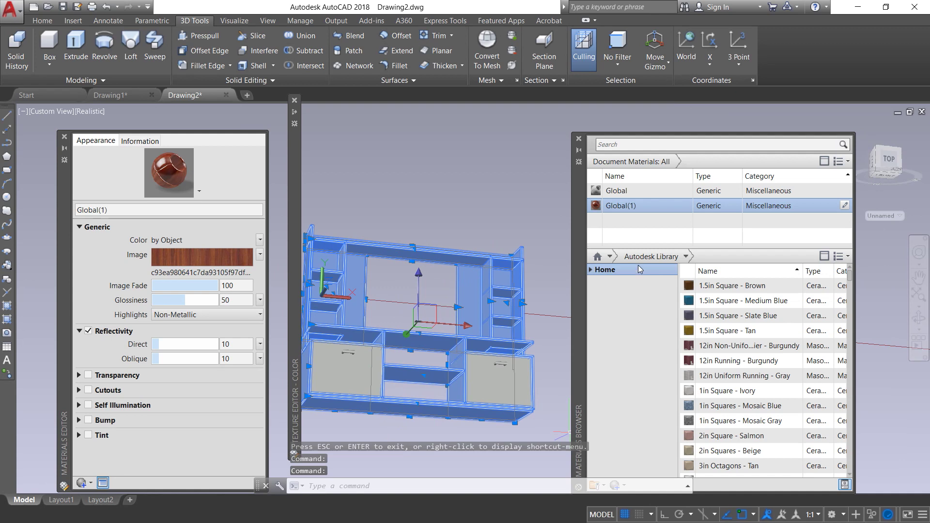
pyautogui.click(653, 206)
pyautogui.press('Escape')
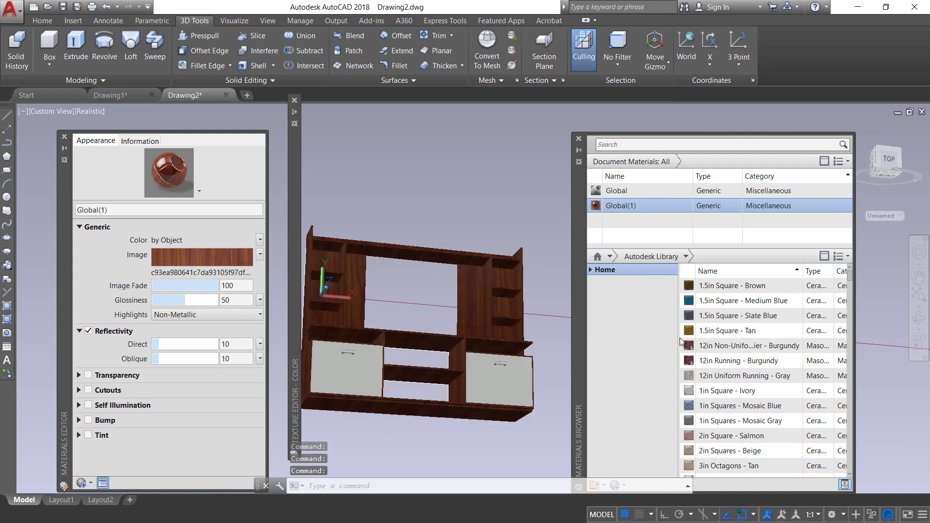
# Step: Duplicate the Global(1) material and open the copy, Global(2), for editing
pyautogui.rightClick(674, 209)
pyautogui.click(702, 252)
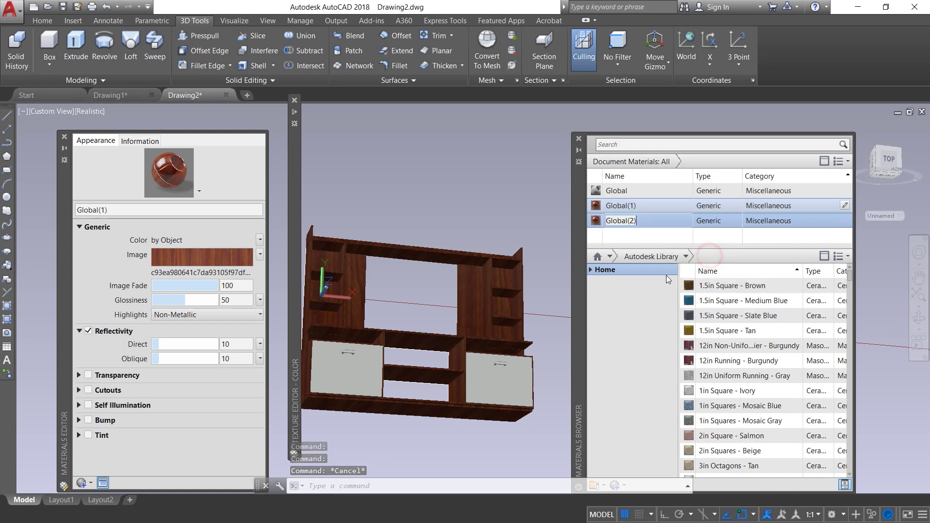
pyautogui.click(753, 221)
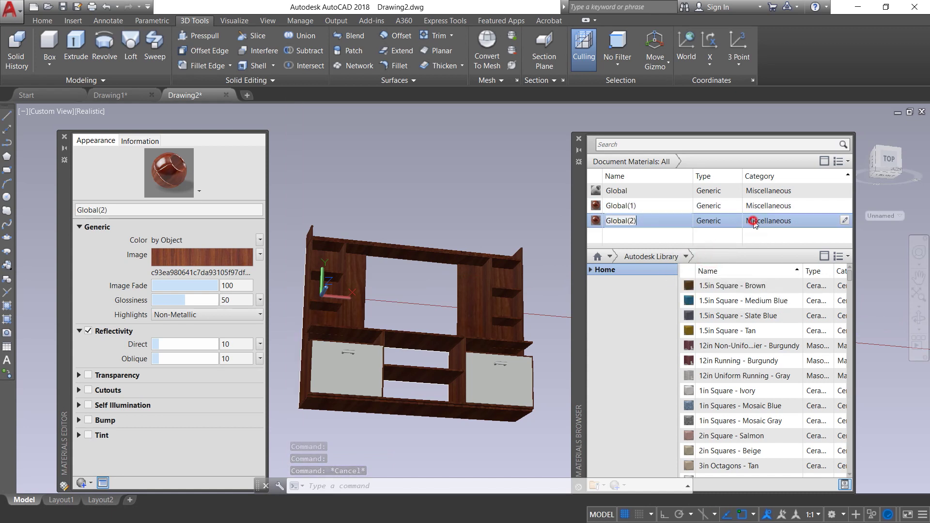
pyautogui.click(845, 221)
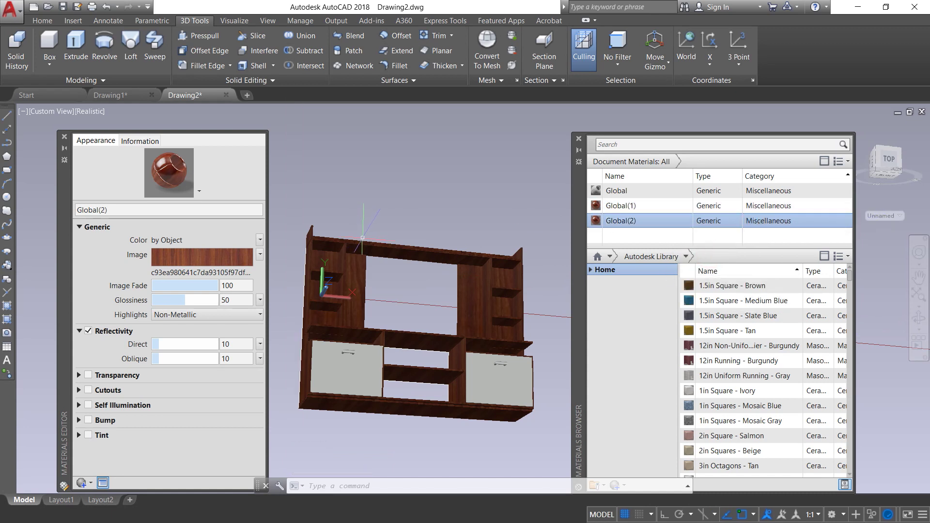
# Step: Replace the image of the Global(2) material with the light wood picture download.jpg from the sunmica folder
pyautogui.click(192, 260)
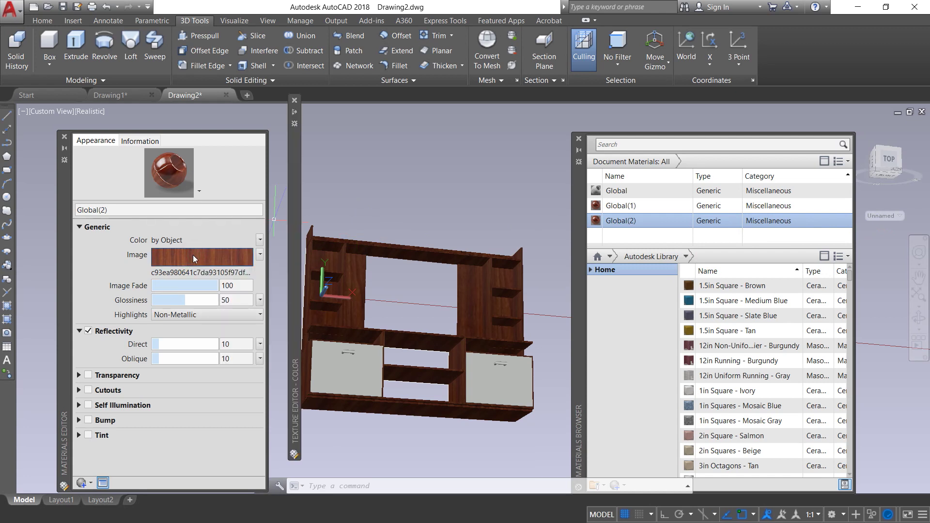
pyautogui.rightClick(193, 258)
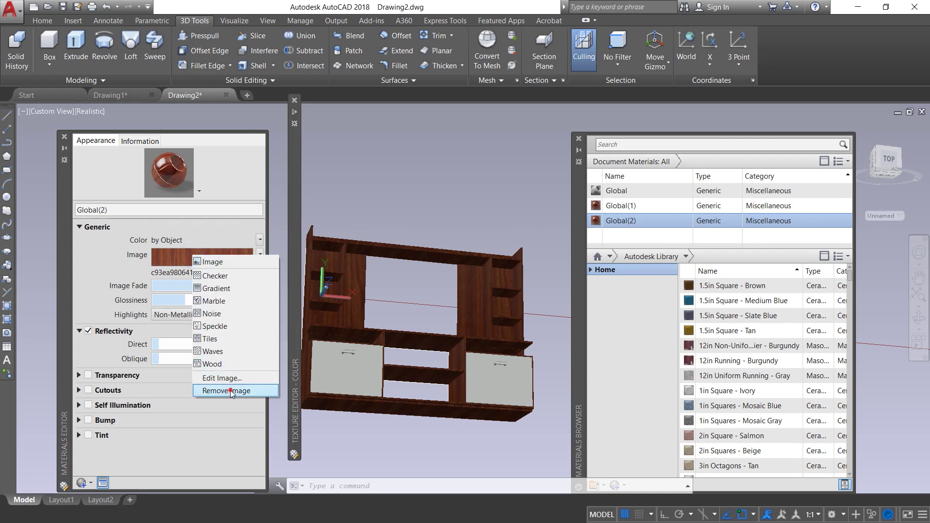
pyautogui.click(228, 390)
pyautogui.click(202, 257)
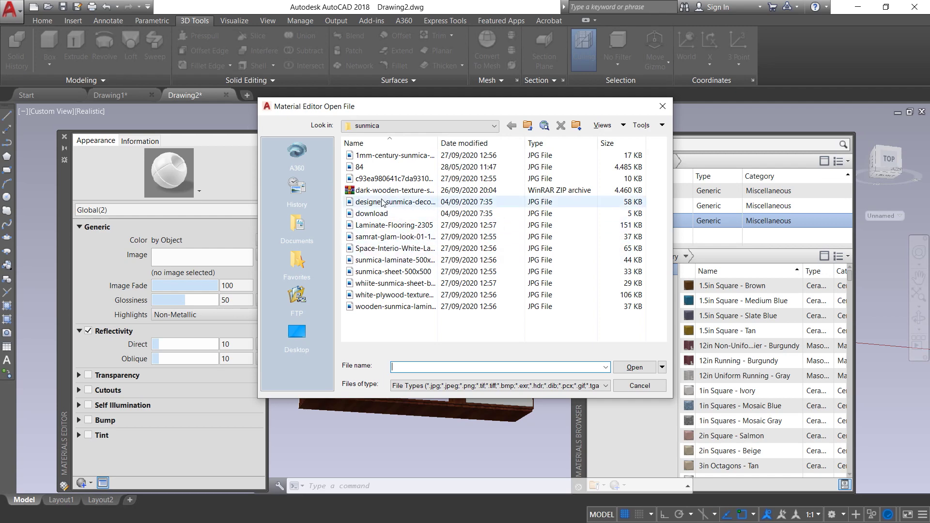
pyautogui.click(639, 385)
pyautogui.click(233, 256)
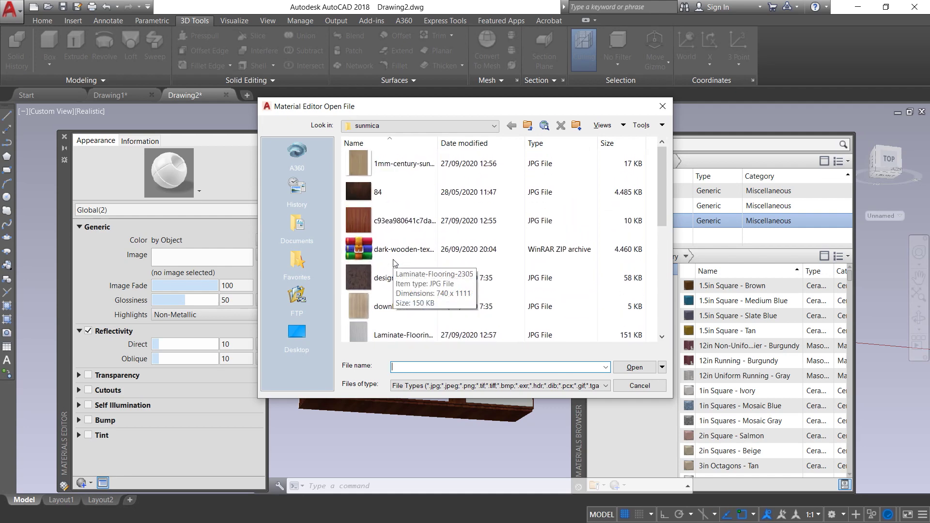
pyautogui.click(401, 324)
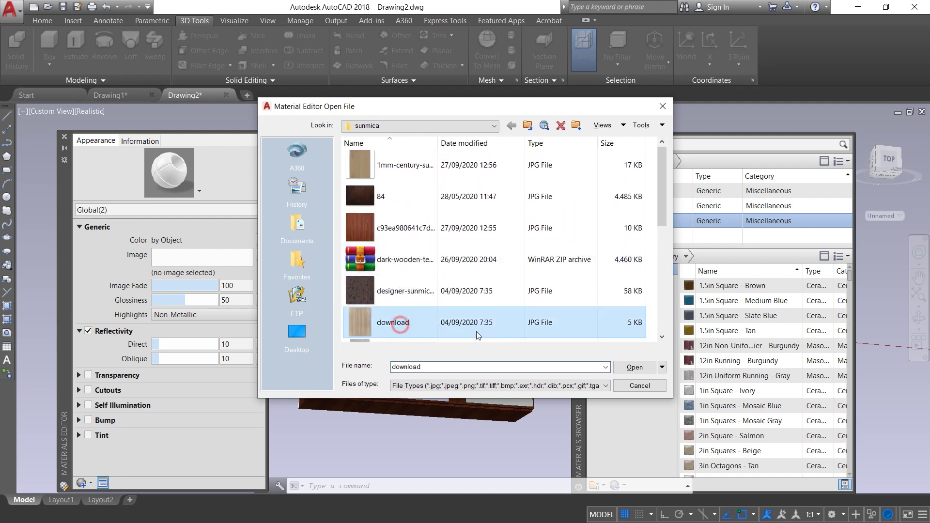
pyautogui.click(629, 368)
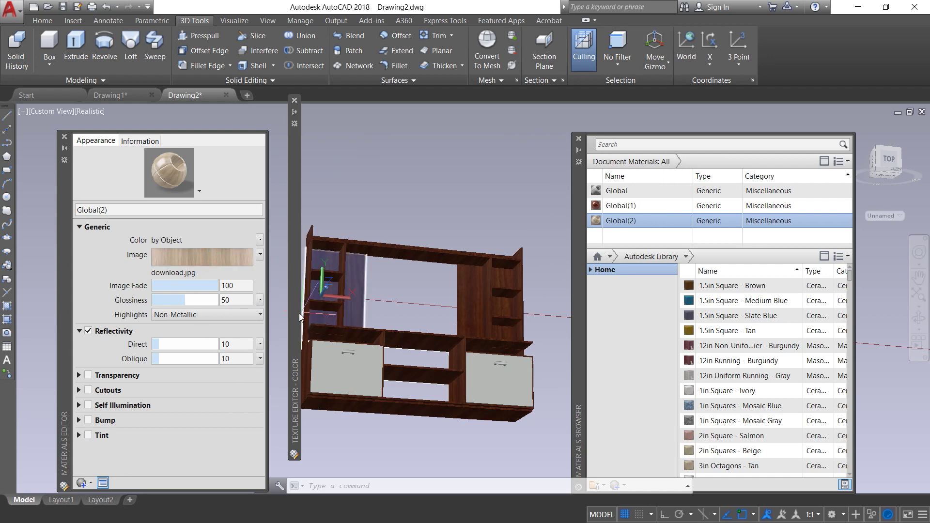
# Step: Set the light wood texture's sample size to 32 in for both width and height
pyautogui.moveTo(297, 324)
pyautogui.doubleClick(380, 402)
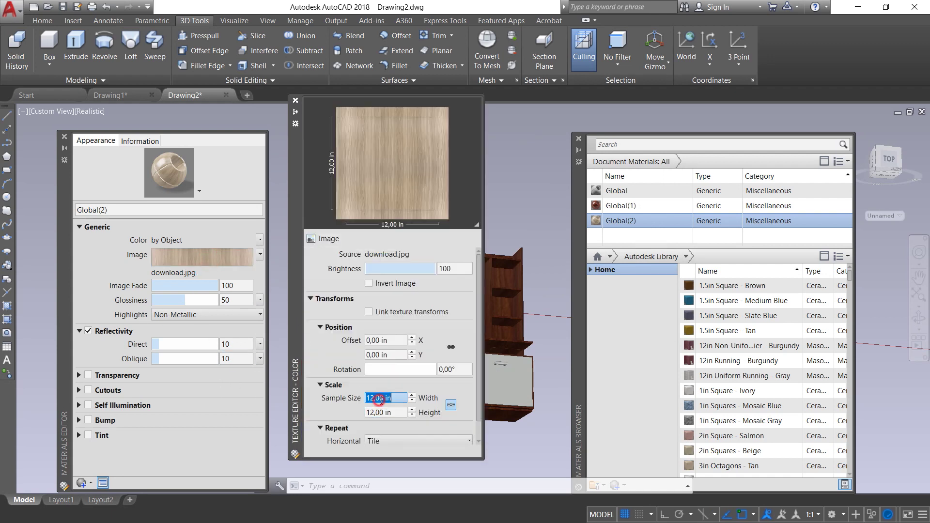
pyautogui.write('32')
pyautogui.doubleClick(376, 413)
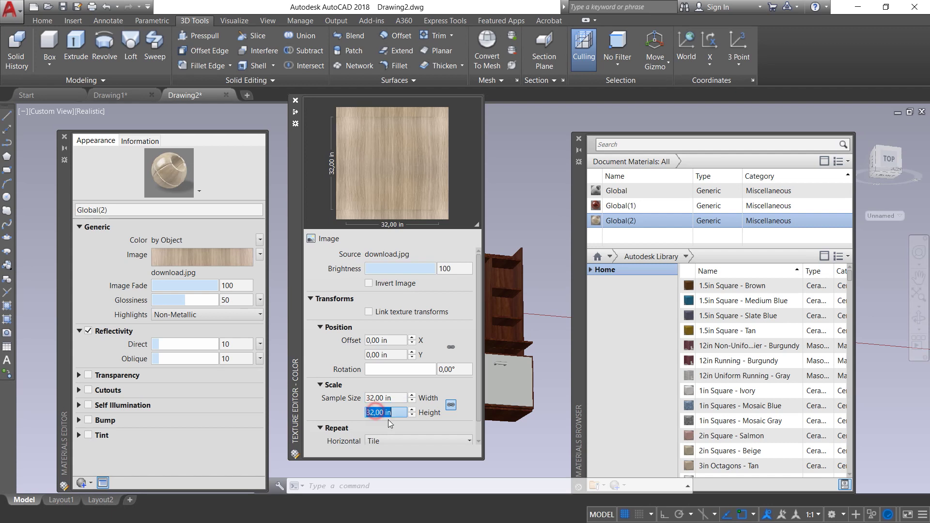
pyautogui.click(209, 445)
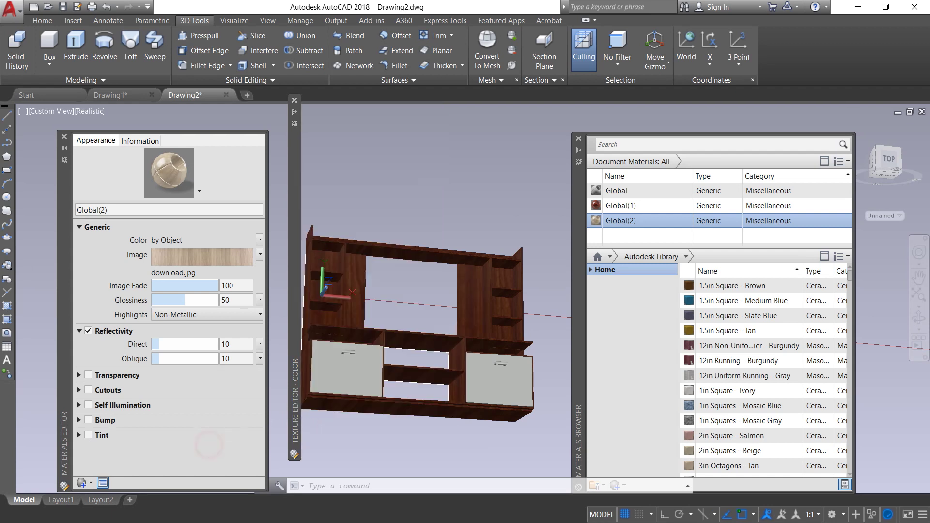
# Step: Apply the Global(2) light wood material to the two lower cabinet doors
pyautogui.click(502, 390)
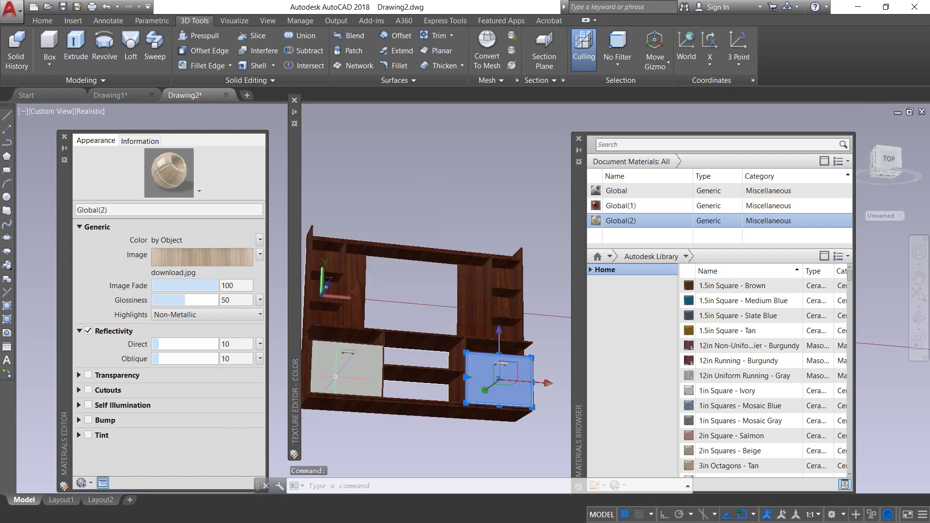
pyautogui.click(335, 377)
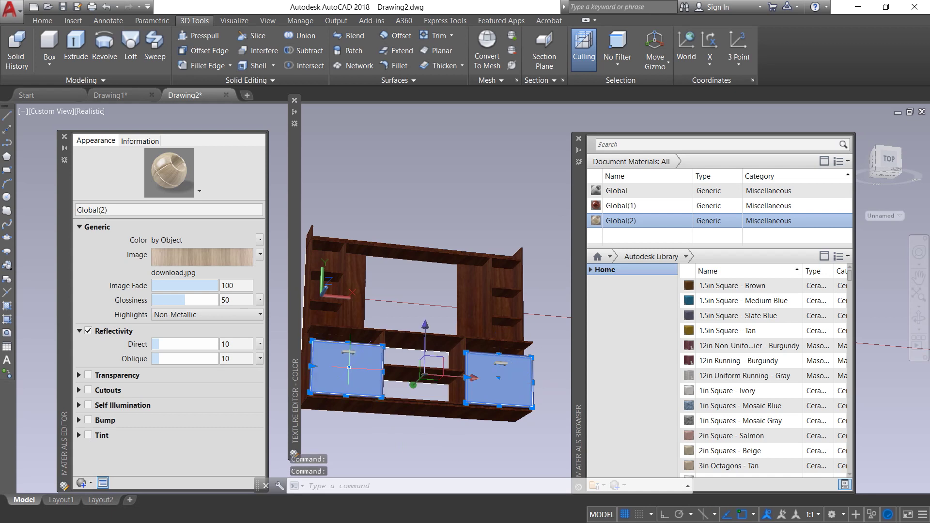
pyautogui.click(649, 220)
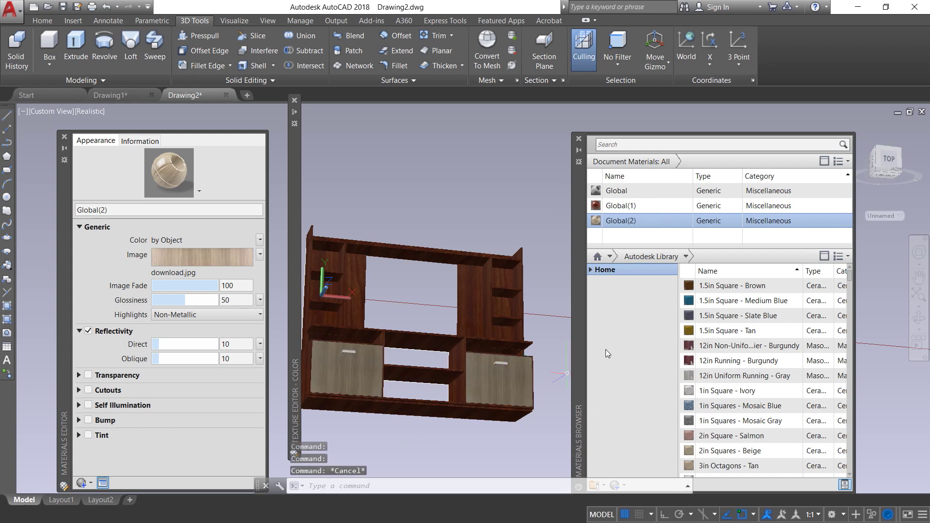
# Step: Duplicate the Global(2) material and search the material library for "iron"
pyautogui.rightClick(652, 220)
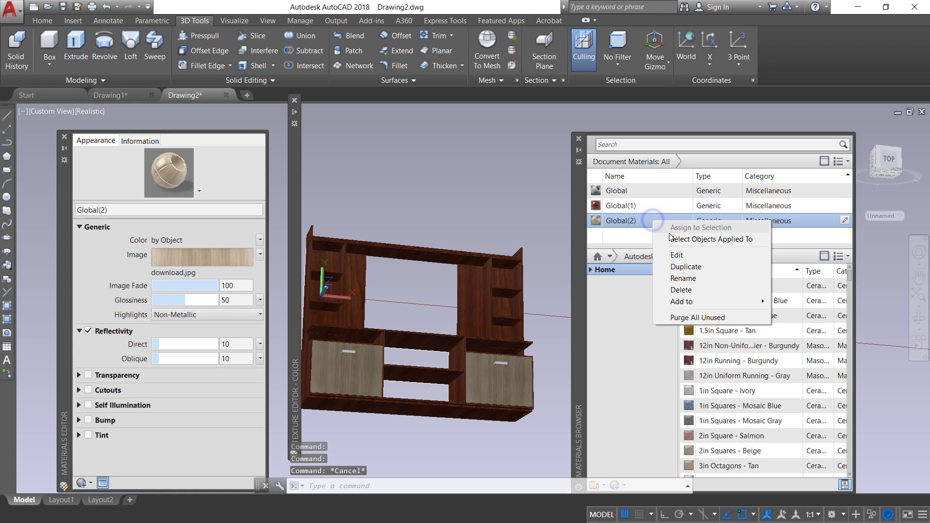
pyautogui.click(686, 266)
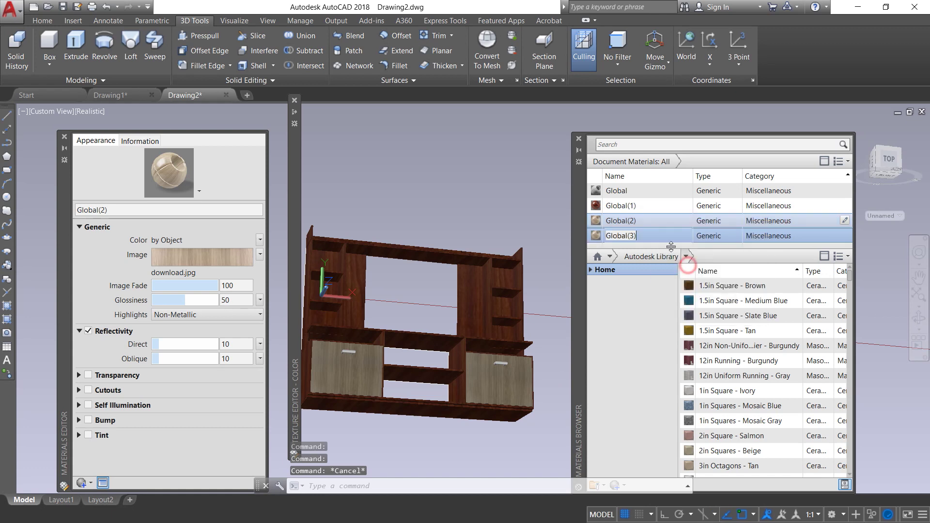
pyautogui.click(626, 144)
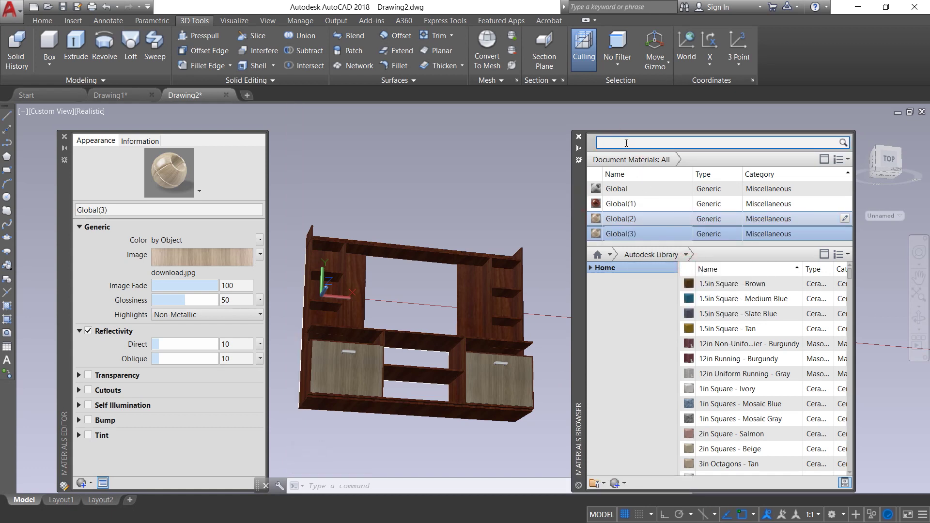
pyautogui.write('ir')
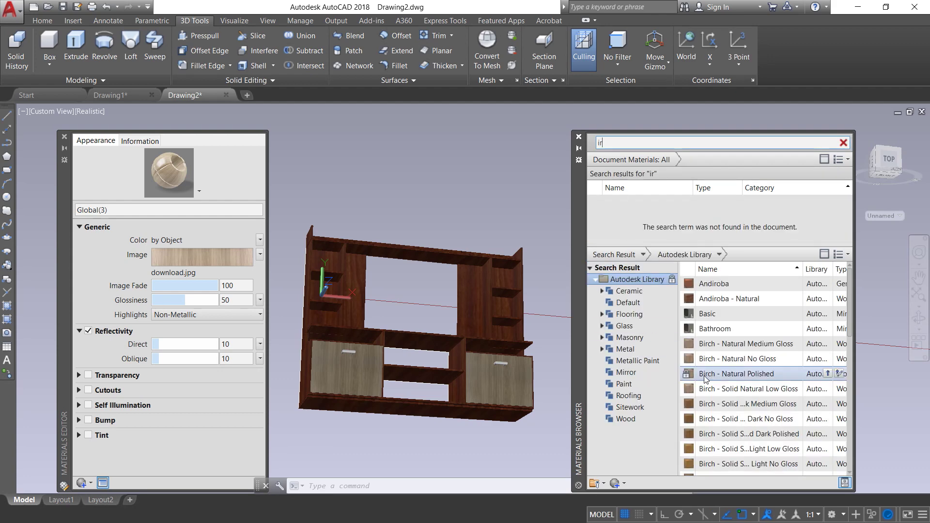
pyautogui.write('o')
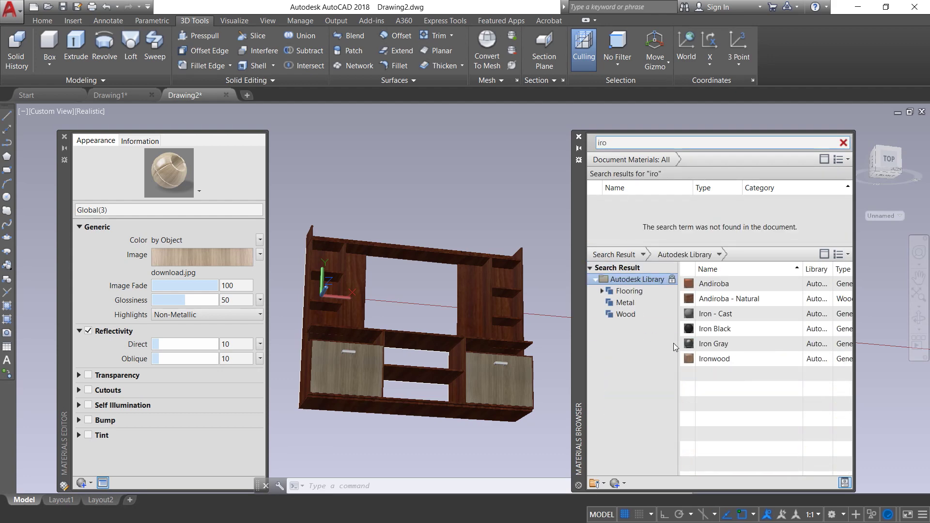
pyautogui.write('n')
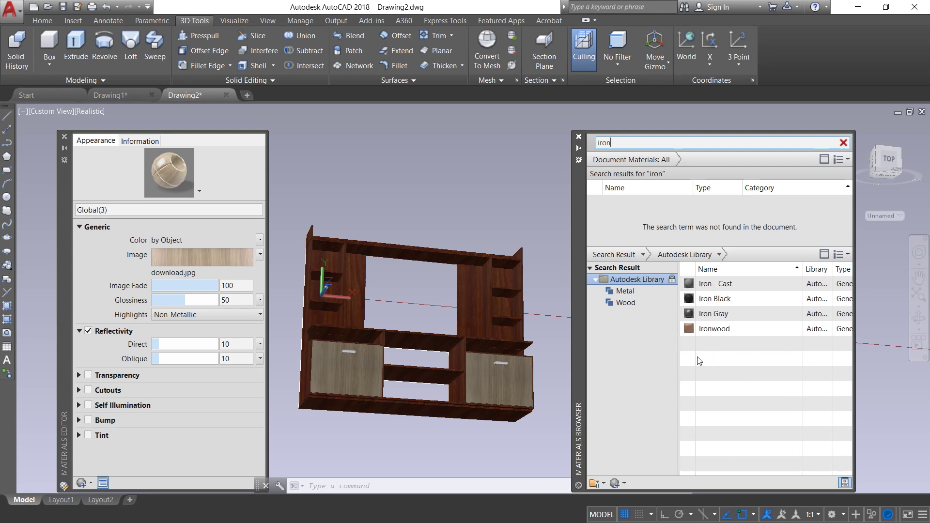
# Step: Add the library's Iron Gray material to the document and assign it to both cabinet door handles
pyautogui.rightClick(726, 313)
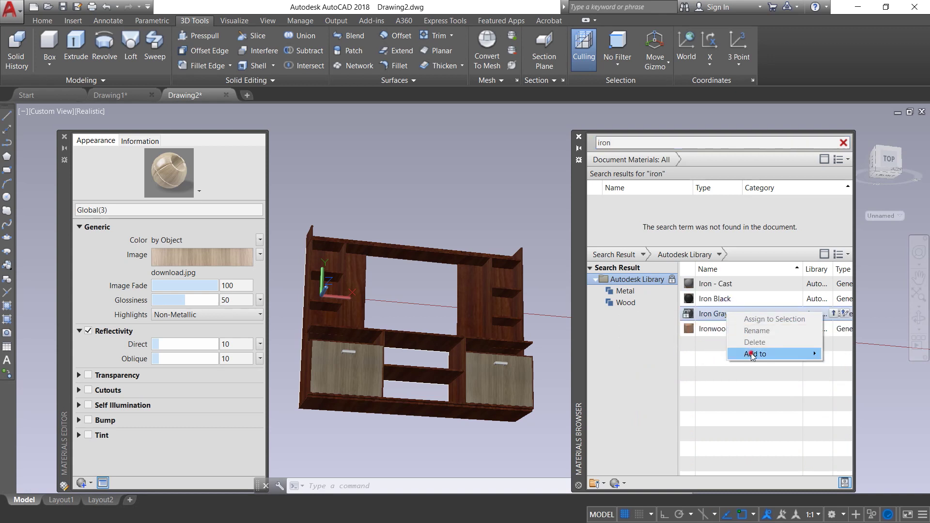
pyautogui.moveTo(755, 353)
pyautogui.click(847, 356)
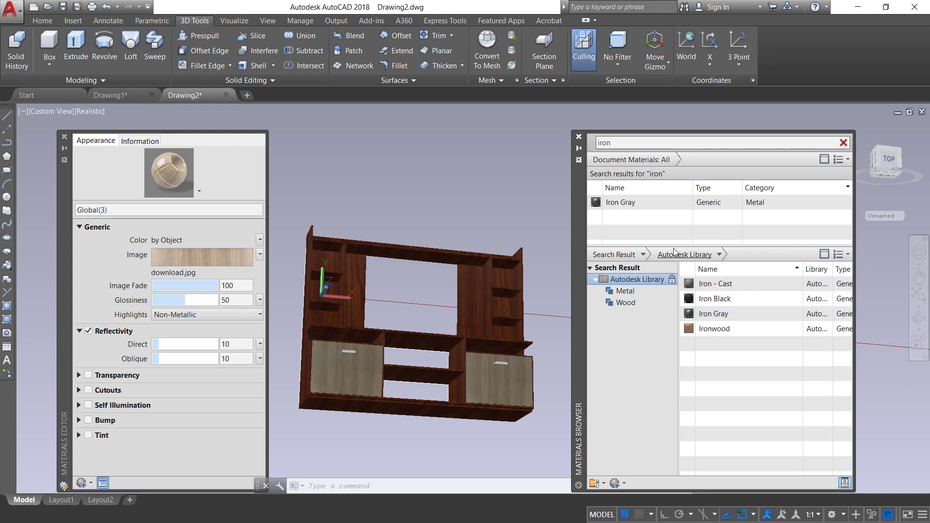
pyautogui.click(504, 363)
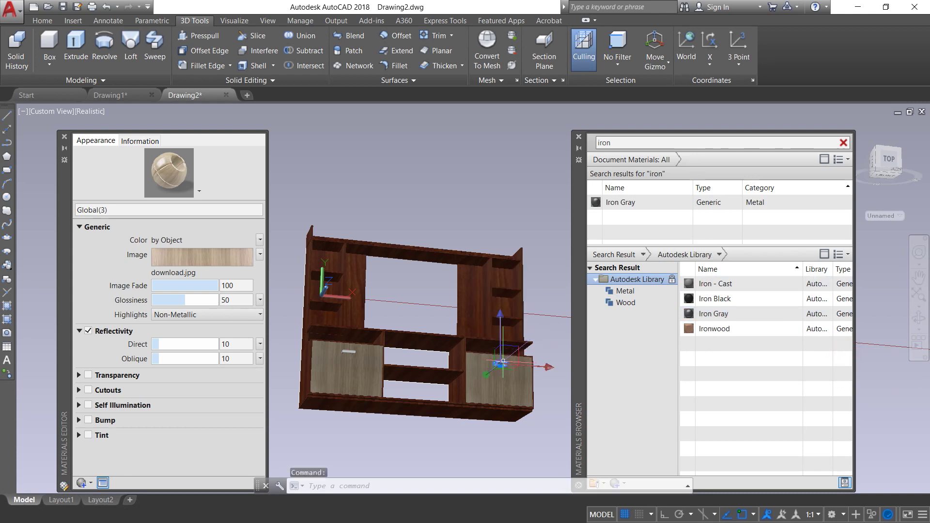
pyautogui.click(340, 338)
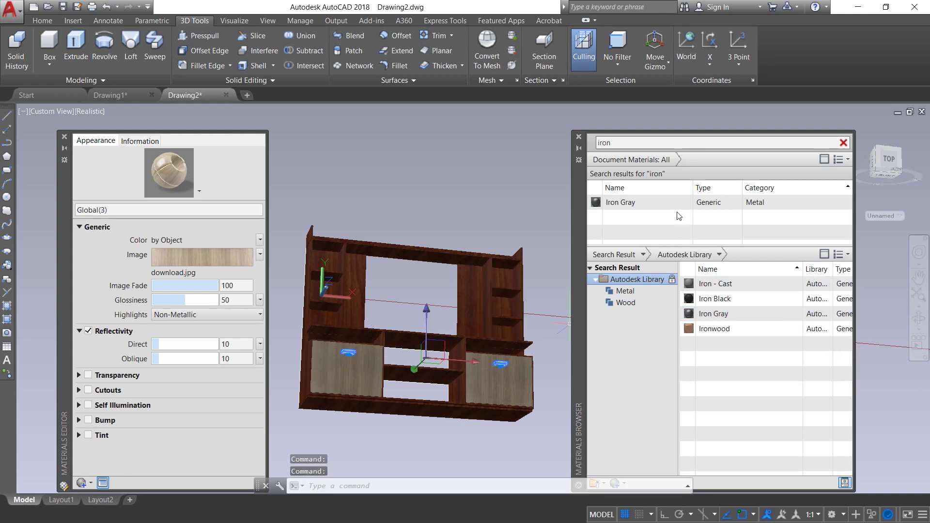
pyautogui.click(662, 208)
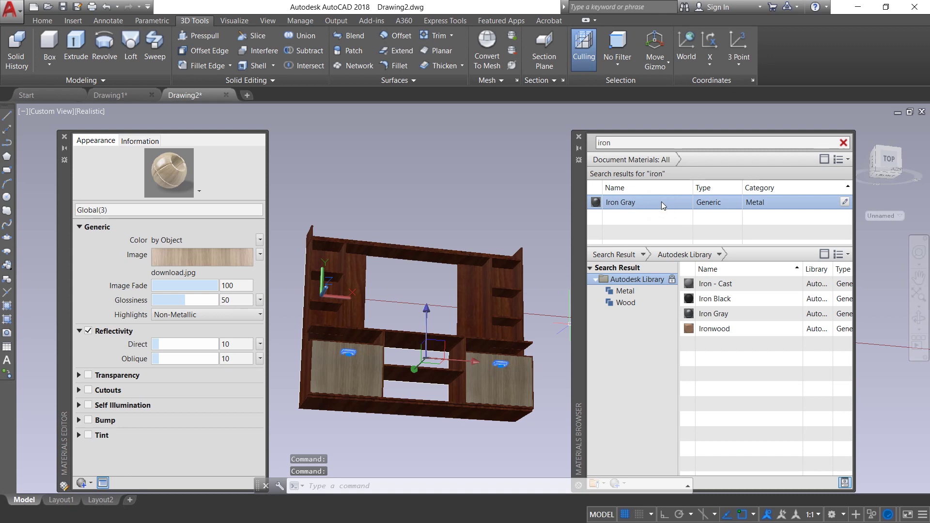
pyautogui.click(662, 203)
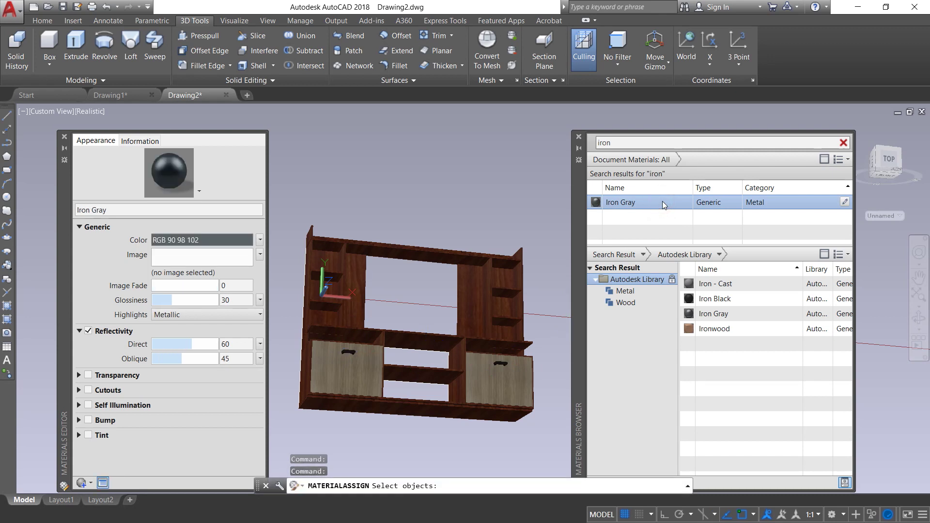
pyautogui.click(578, 137)
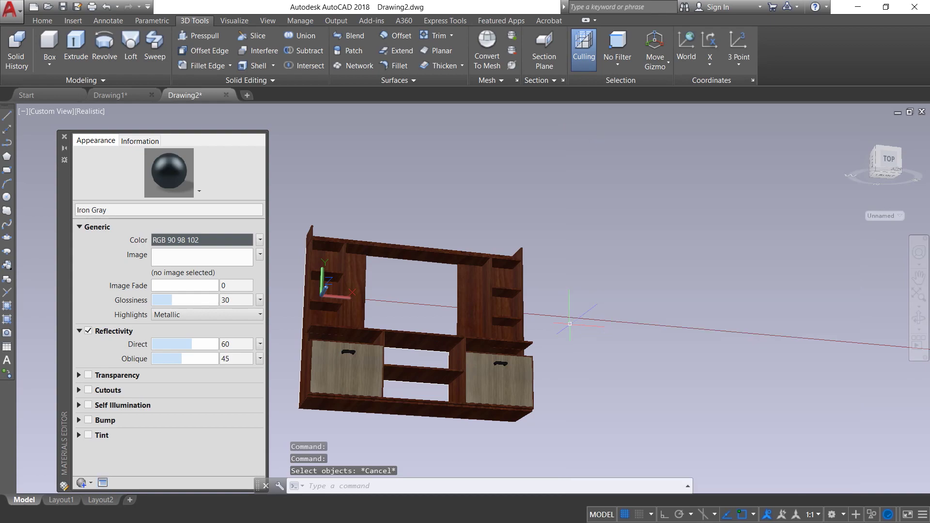
pyautogui.click(64, 137)
# Step: Turn on full shadows for the viewport showing the cabinet from the front
pyautogui.click(918, 318)
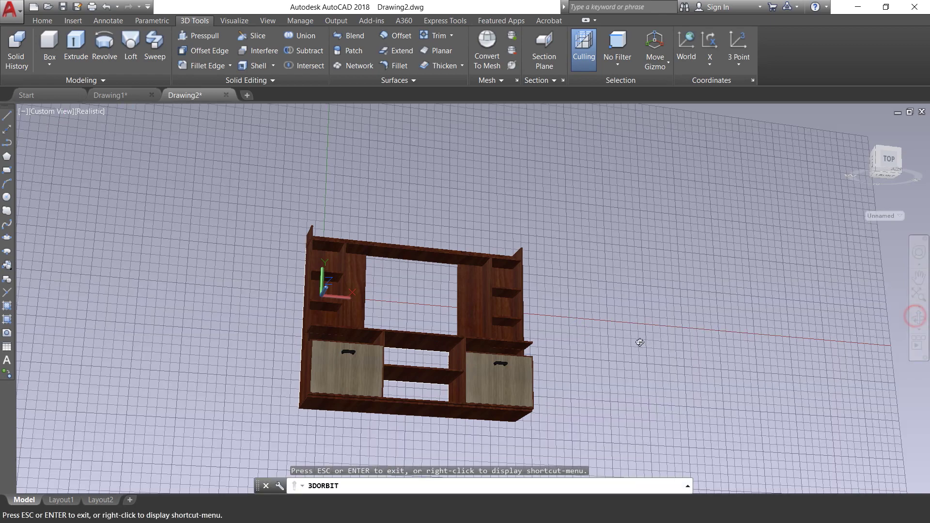
pyautogui.moveTo(641, 339); pyautogui.dragTo(510, 387)
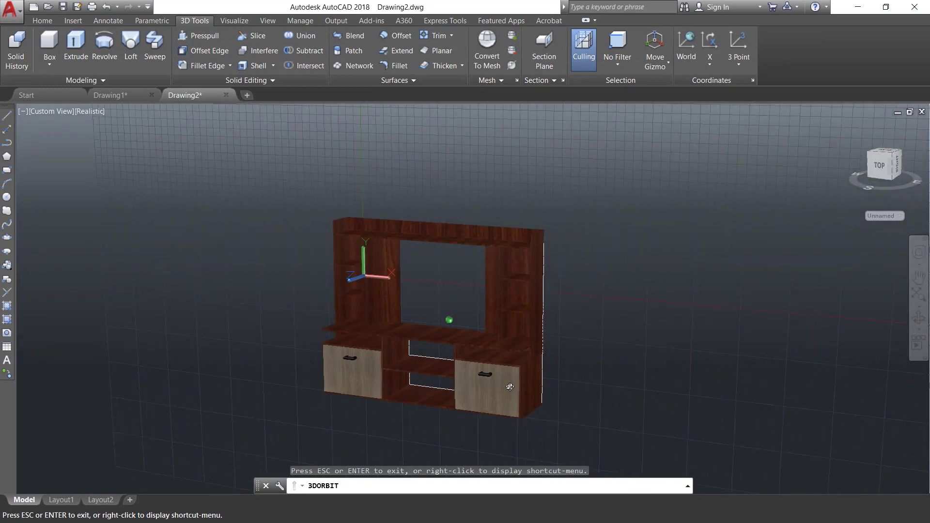
pyautogui.press('Escape')
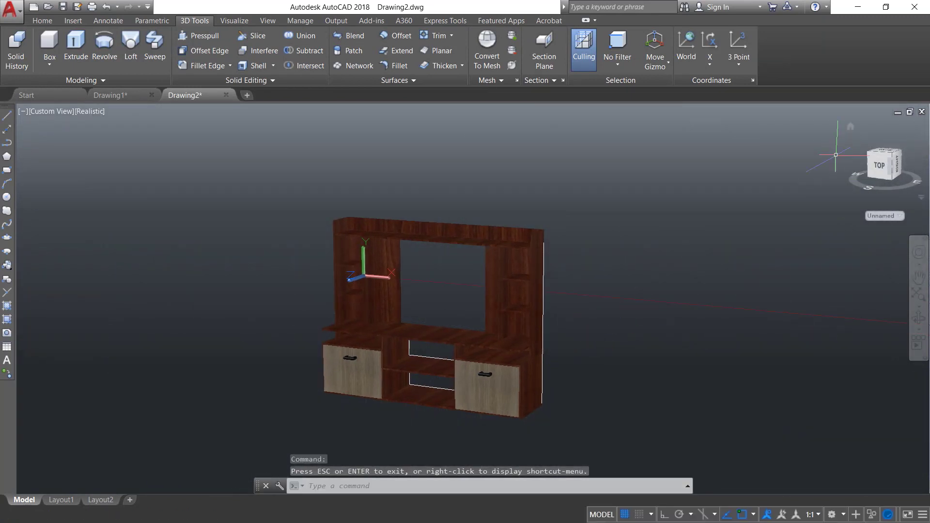
pyautogui.click(250, 22)
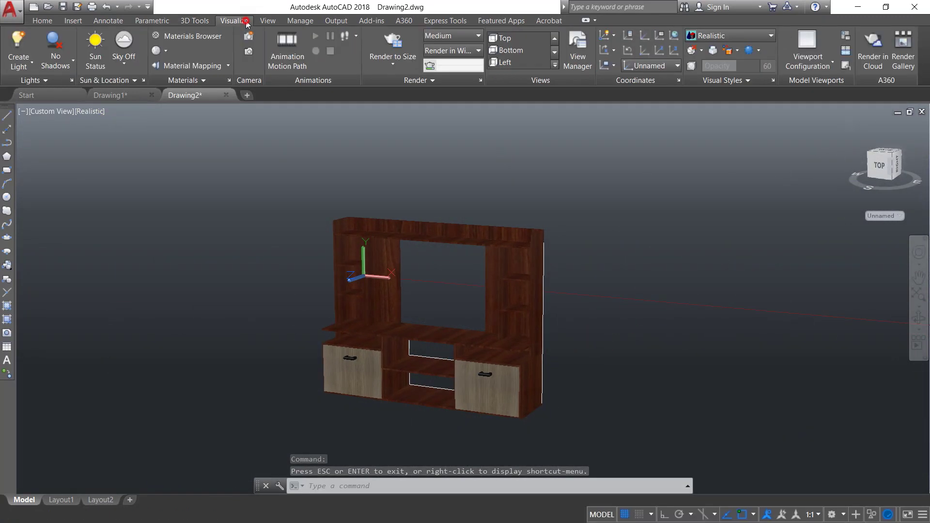
pyautogui.click(67, 65)
pyautogui.click(54, 133)
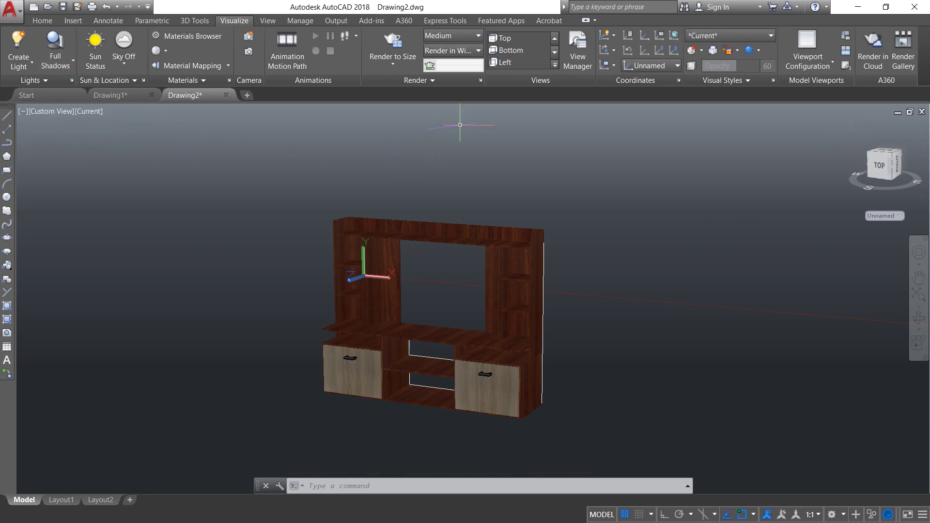
# Step: Turn on the render environment and switch it to use a custom background
pyautogui.click(480, 80)
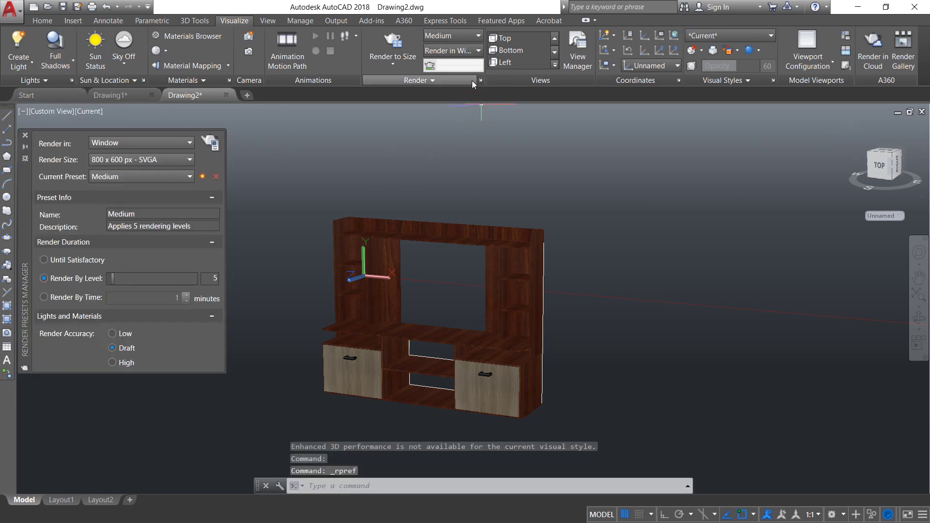
pyautogui.click(467, 80)
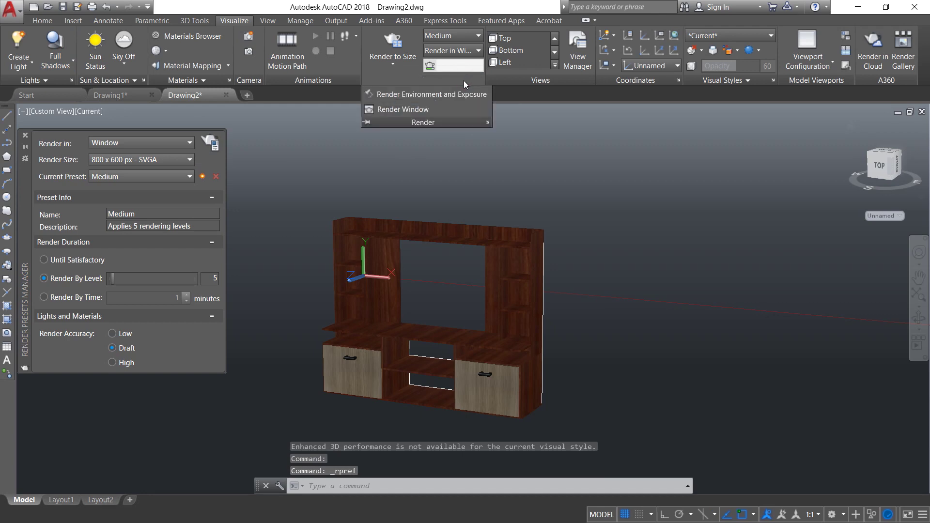
pyautogui.click(444, 95)
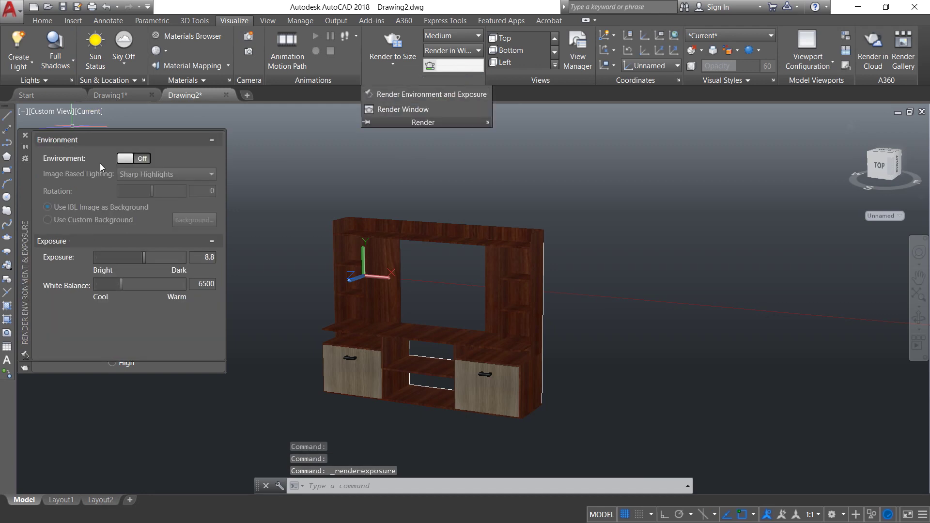
pyautogui.click(128, 159)
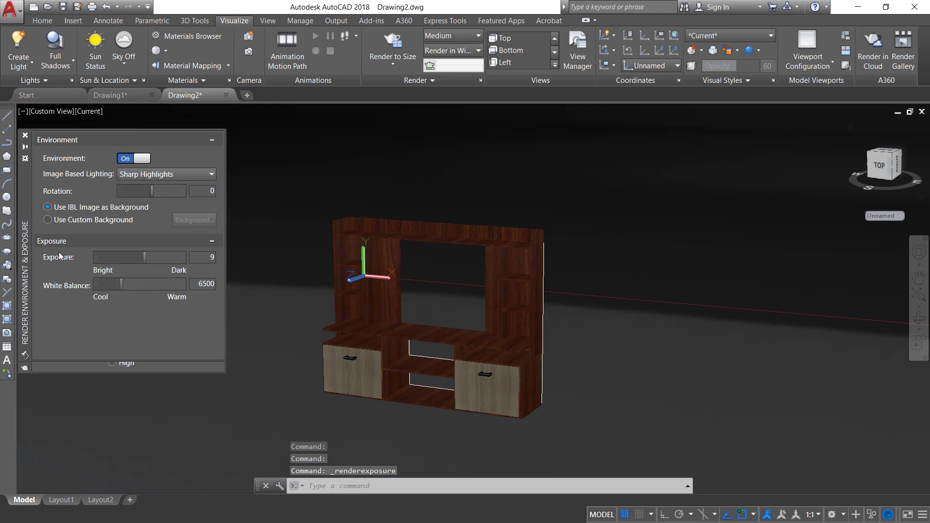
pyautogui.click(47, 221)
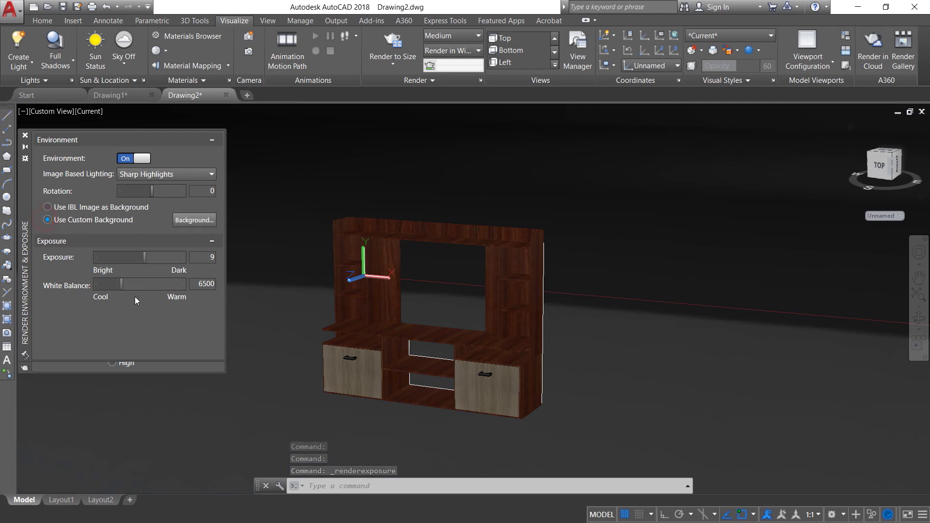
# Step: Set the custom background to a solid near-white colour, RGB 235,235,255, and close the render settings
pyautogui.click(189, 220)
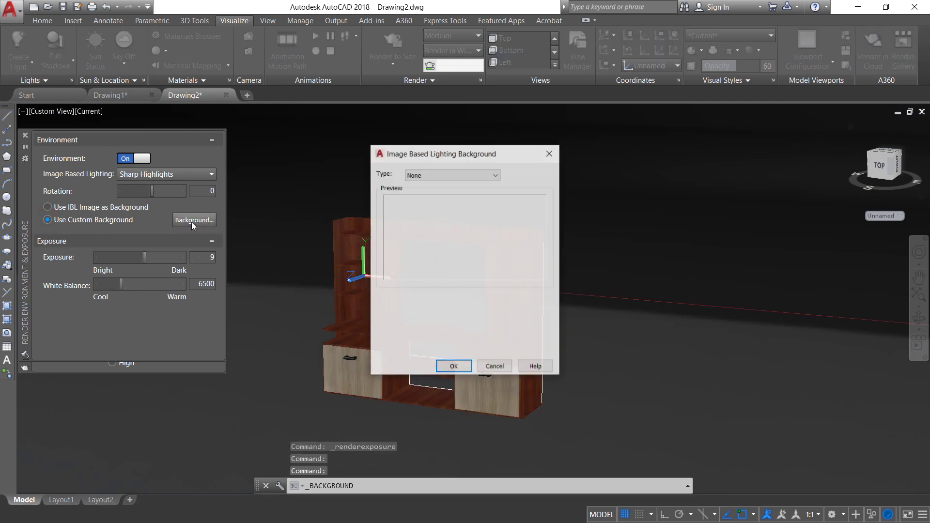
pyautogui.click(482, 177)
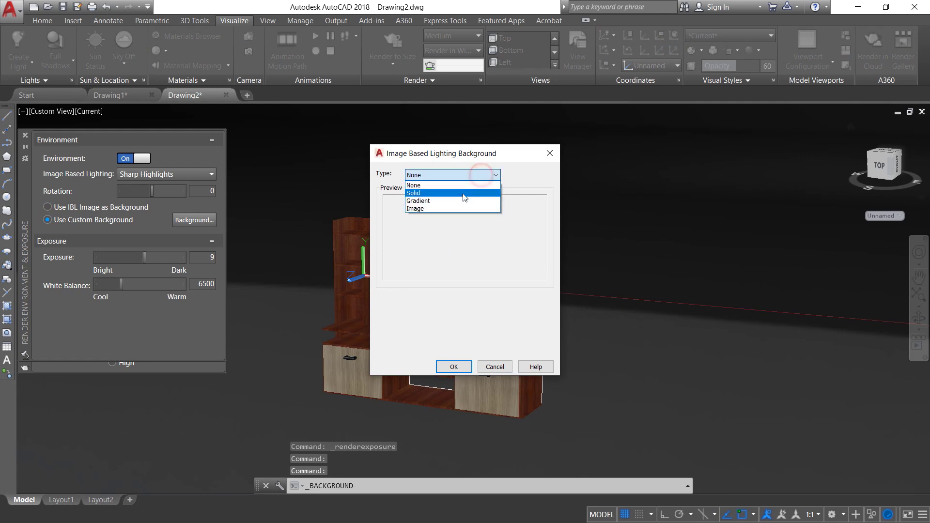
pyautogui.click(438, 192)
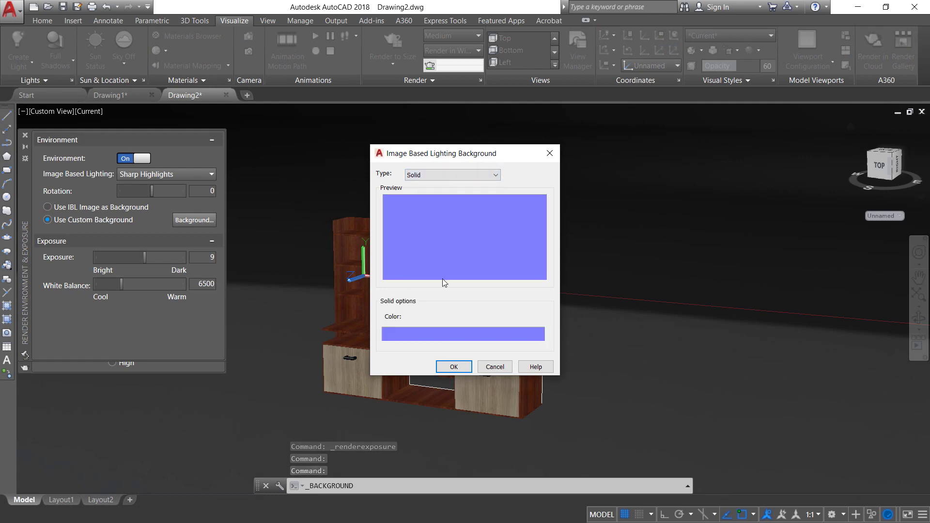
pyautogui.click(468, 335)
pyautogui.click(501, 229)
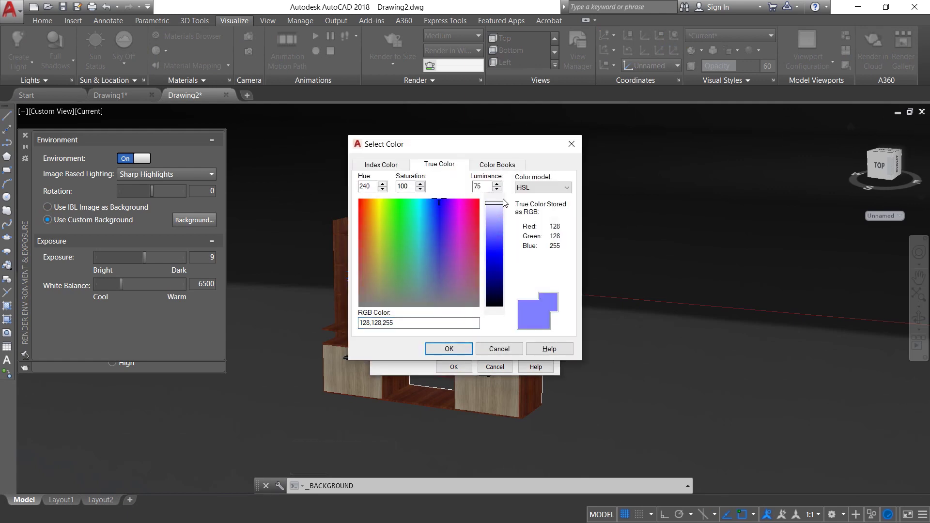
pyautogui.click(447, 349)
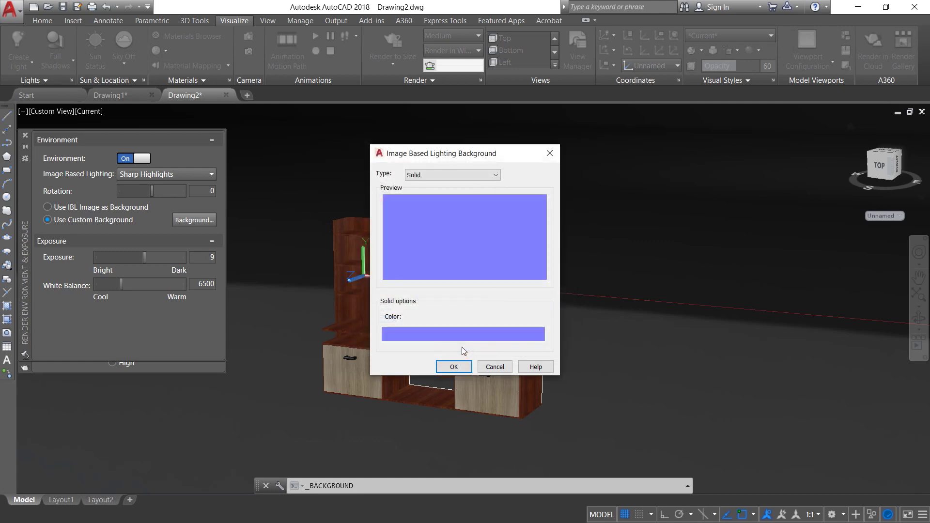
pyautogui.click(484, 335)
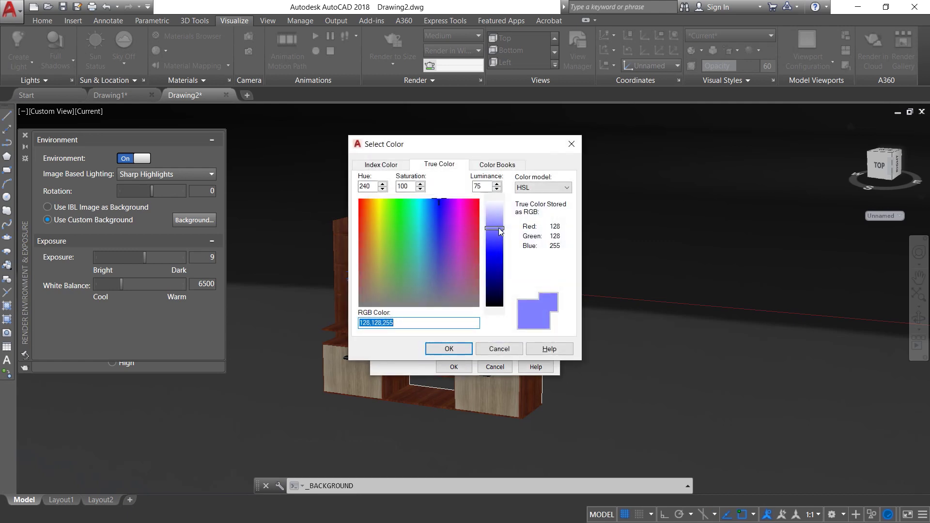
pyautogui.moveTo(501, 230); pyautogui.dragTo(499, 209)
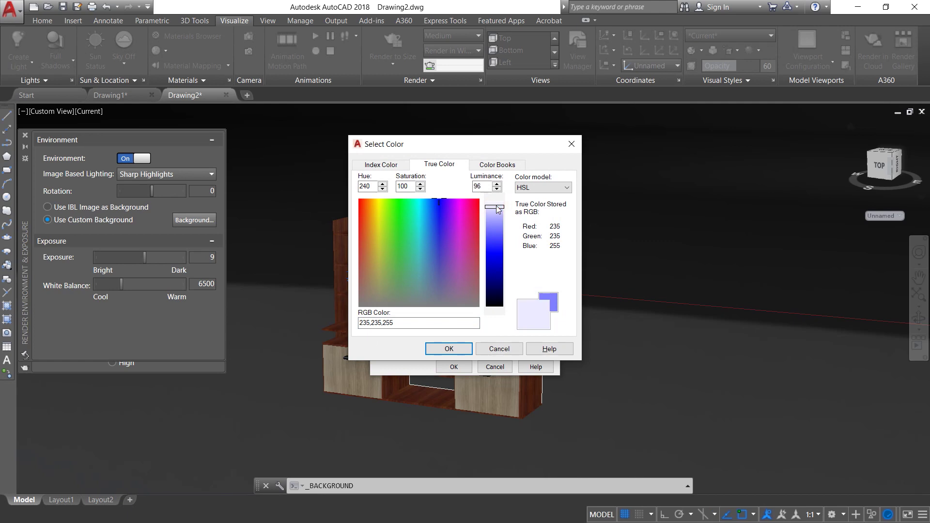
pyautogui.click(446, 349)
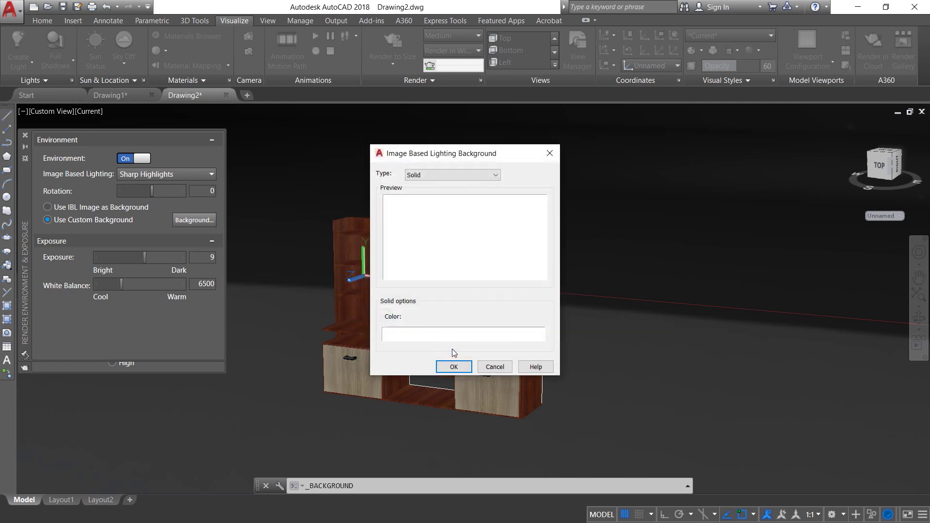
pyautogui.click(454, 366)
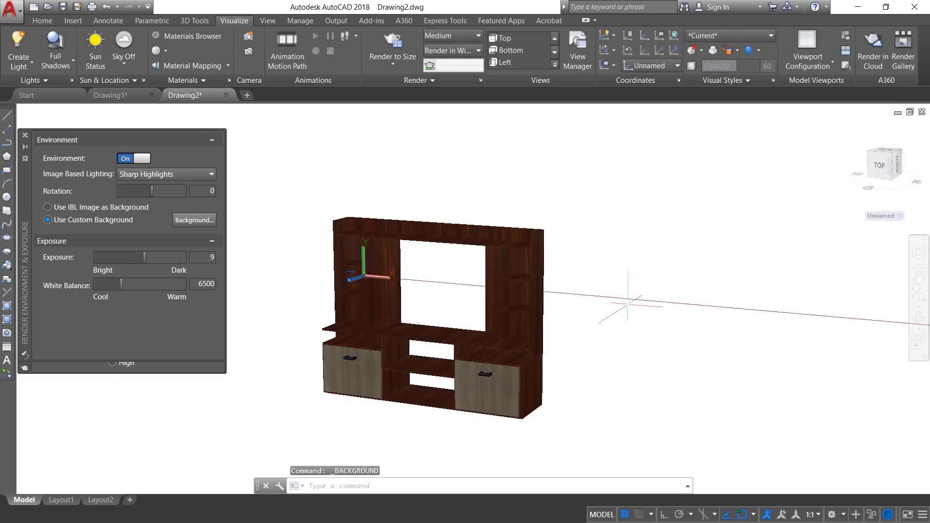
pyautogui.click(24, 135)
pyautogui.click(25, 135)
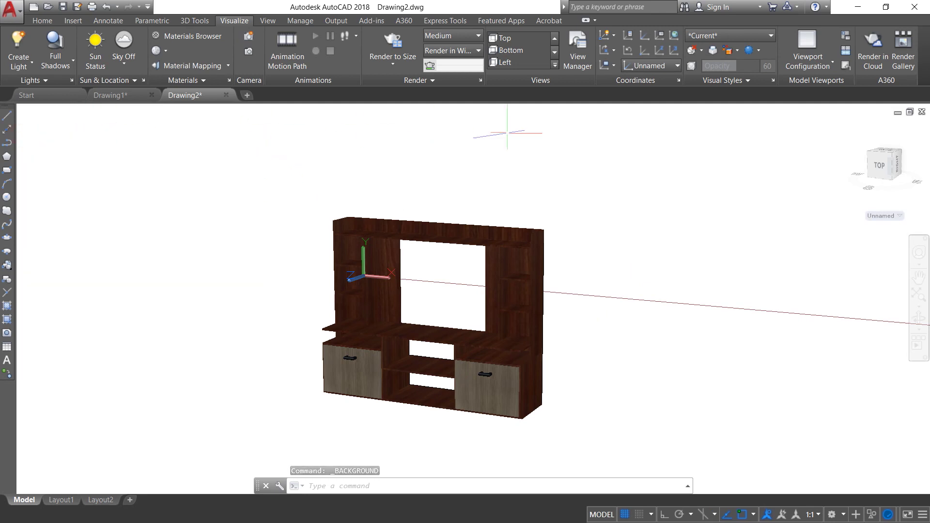
# Step: Set the render size to 1920 x 1080 px Full HDTV and keep the Medium render preset
pyautogui.click(402, 67)
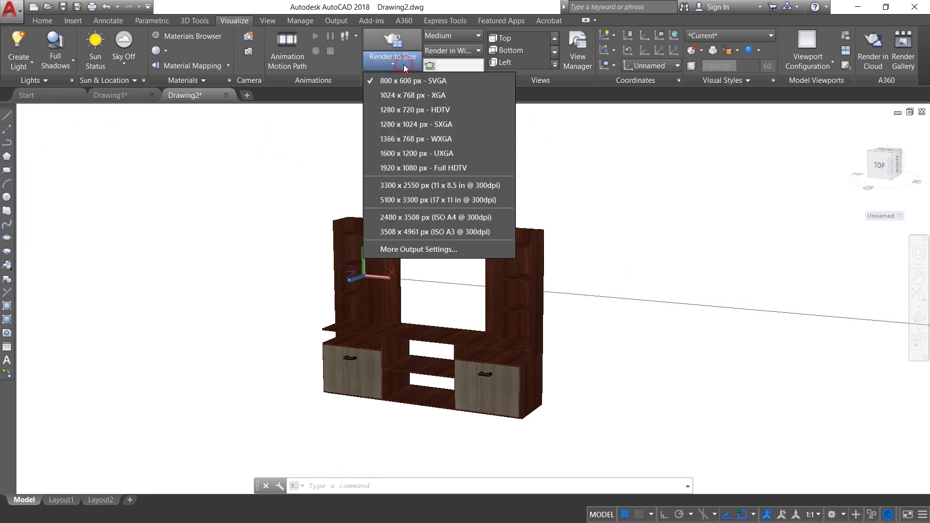
pyautogui.click(412, 168)
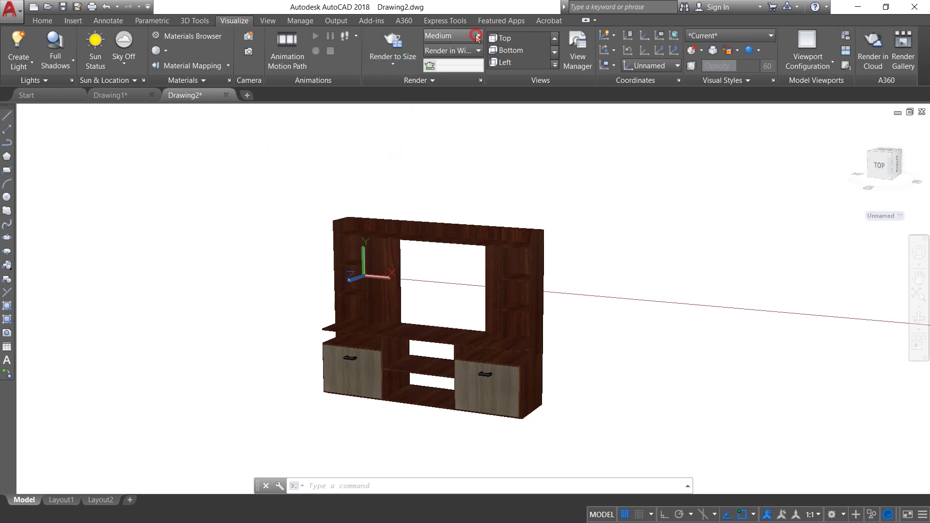
pyautogui.click(478, 37)
pyautogui.click(459, 61)
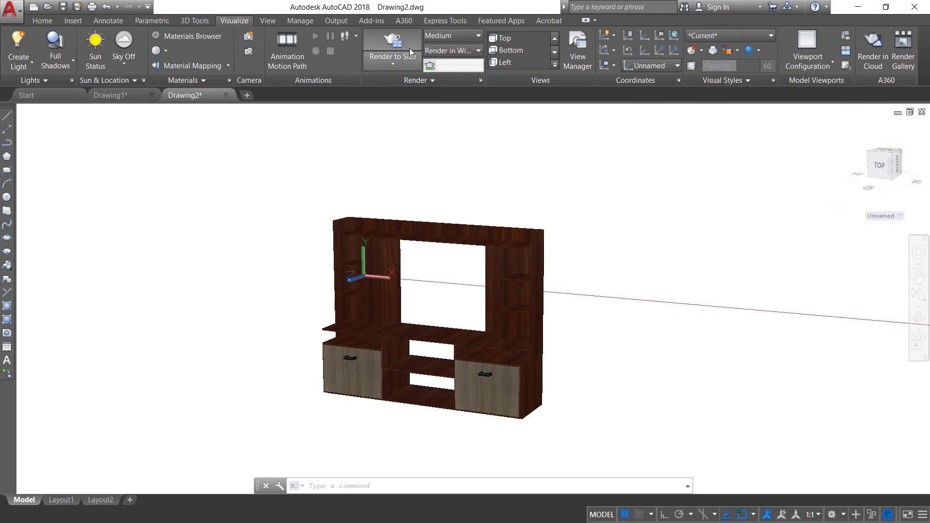
# Step: Render the cabinet in the render window and enlarge the finished image to 100% to examine it
pyautogui.scroll(2, 468, 296)
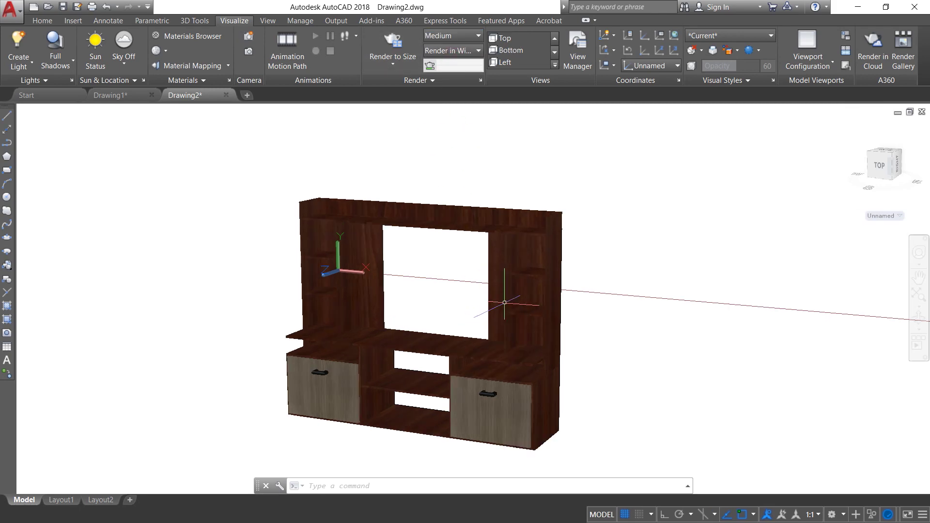
pyautogui.scroll(2, 435, 305)
pyautogui.keyDown('shift'); pyautogui.moveTo(426, 307); pyautogui.dragTo(445, 265, button='middle'); pyautogui.keyUp('shift')
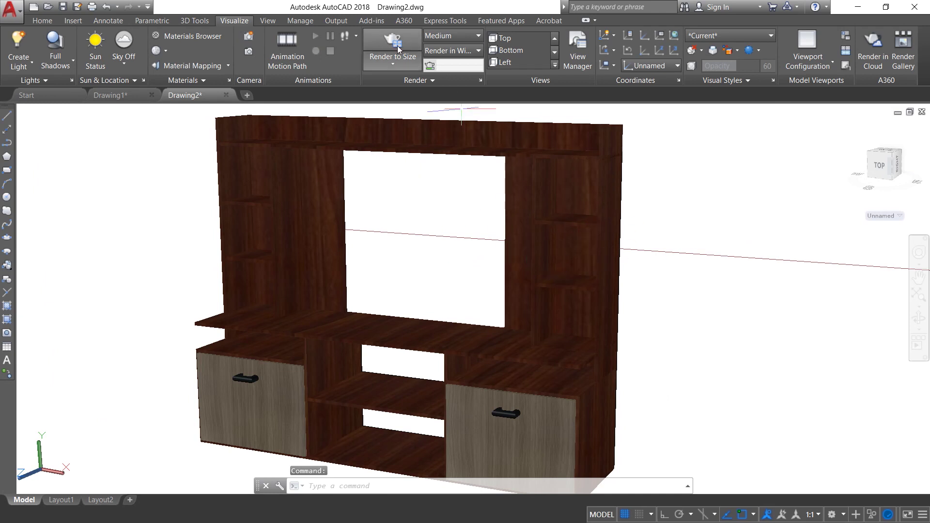
pyautogui.click(407, 35)
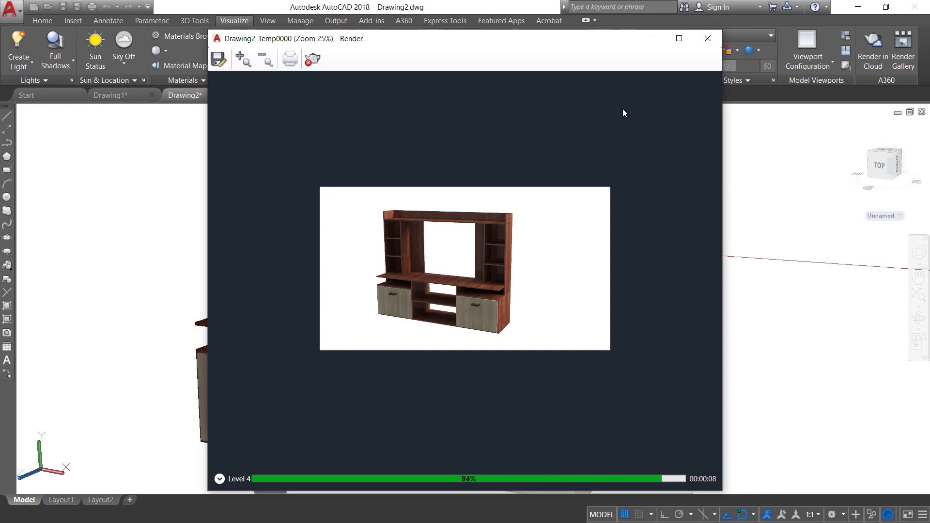
pyautogui.click(679, 38)
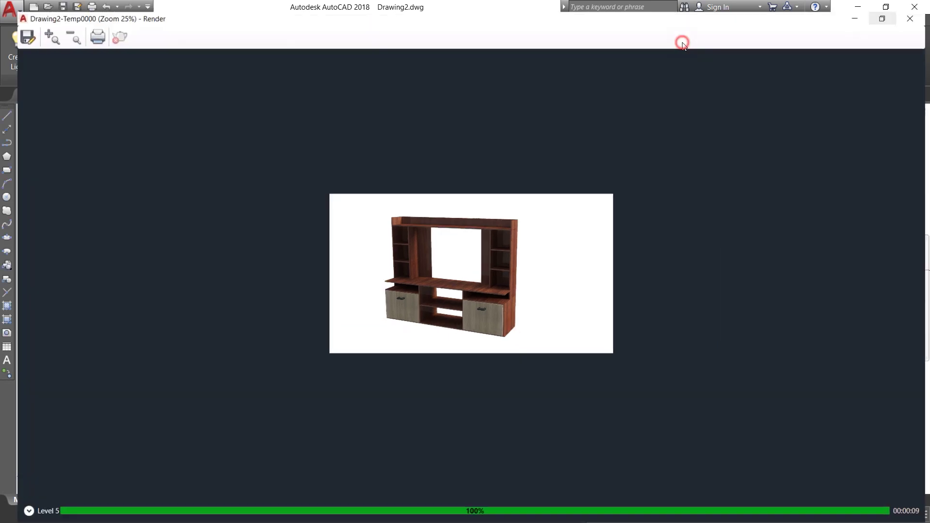
pyautogui.scroll(2, 476, 277)
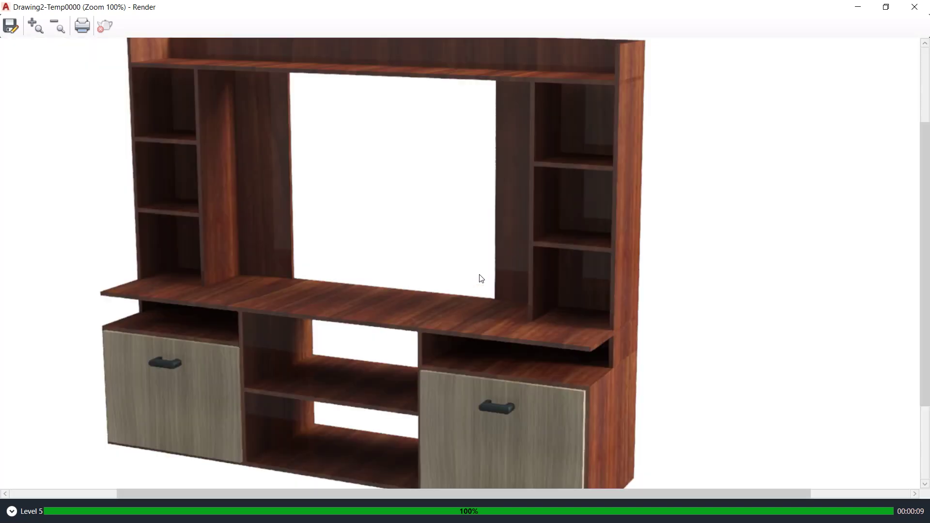